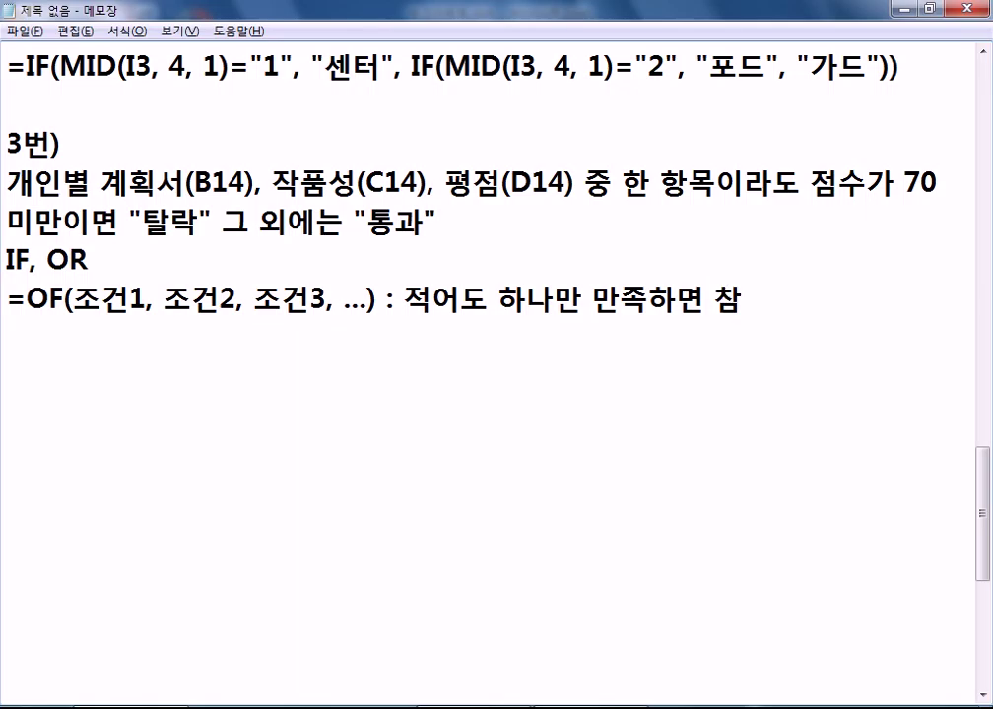
- Start a new line below the OR definition reading "IF(3가지 조건중에서 70점 미만"
key("Return")
type("IF(ㄱ")
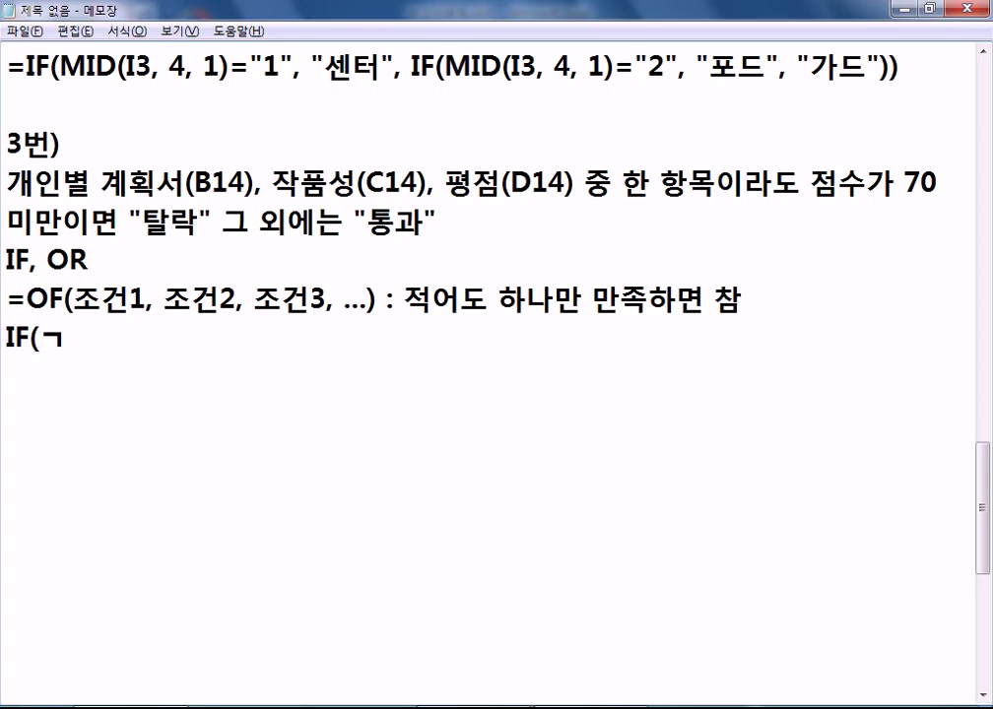
key("BackSpace")
type("3가지 조건중에")
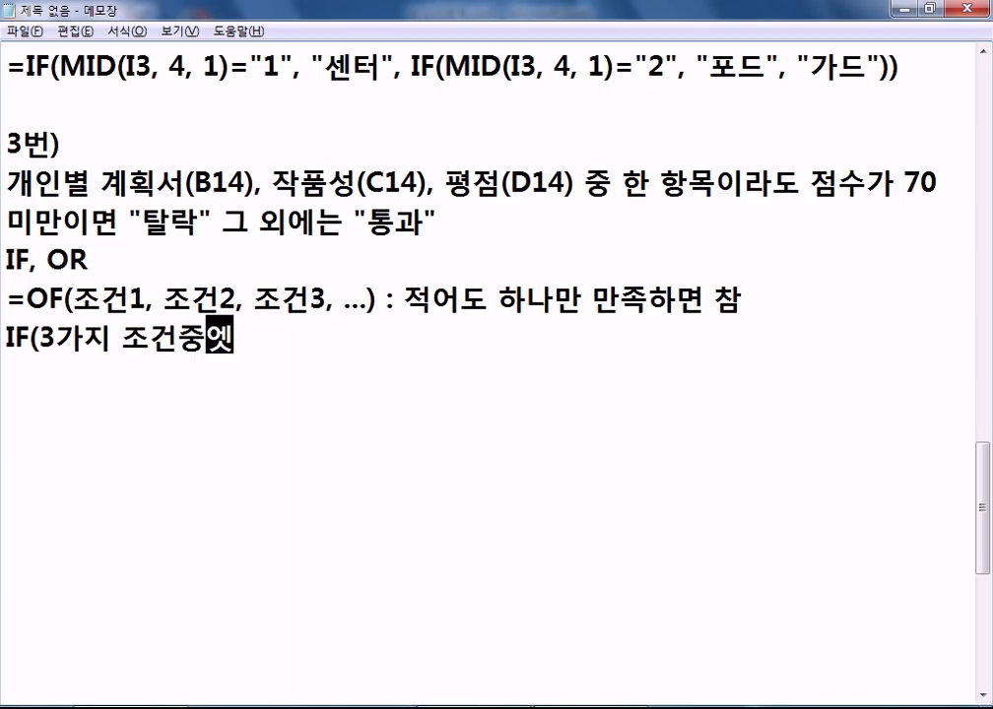
type("서 ")
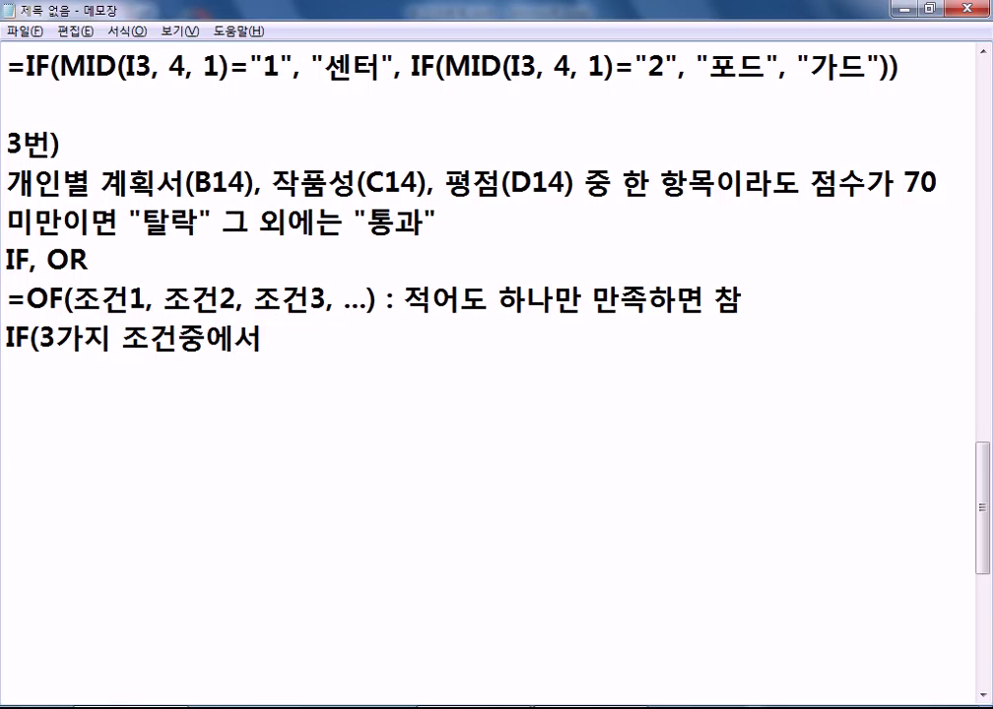
type("70")
type("점 미ㄴ")
type("만")
- Insert "한 항목이라도" before "70점 미만" in the IF line
key("Left")
key("Left")
key("Left")
key("Left")
key("Left")
key("Left")
type("한 항목이라도")
key("End")
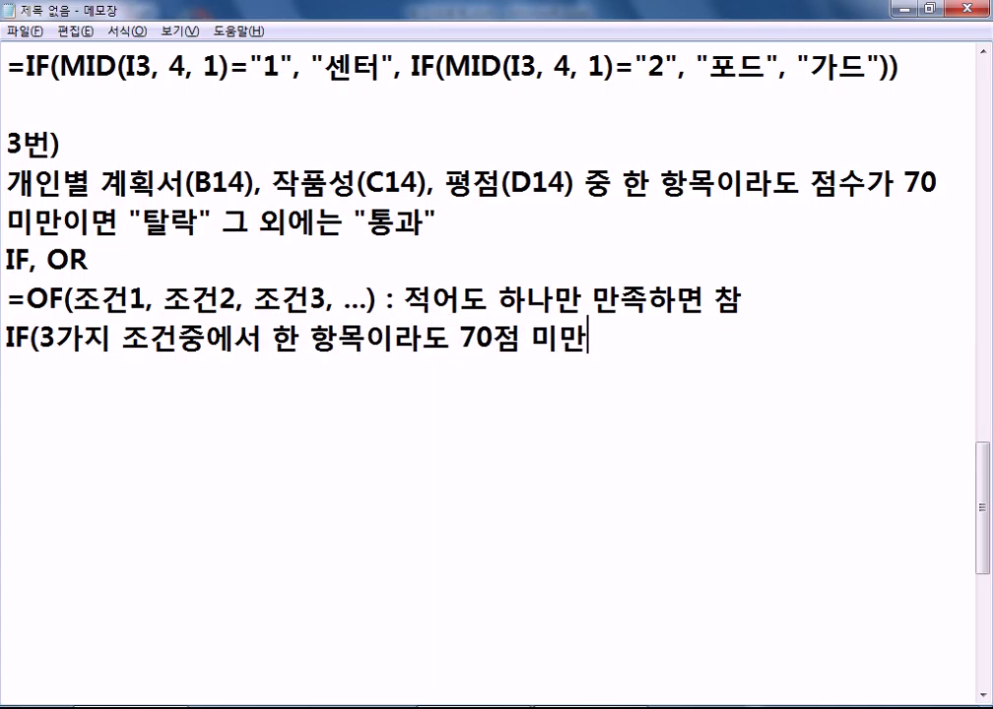
- Complete the IF line with the results "탈락" and "통과", and add an equals sign at its beginning
type(", \"탈락\", \"")
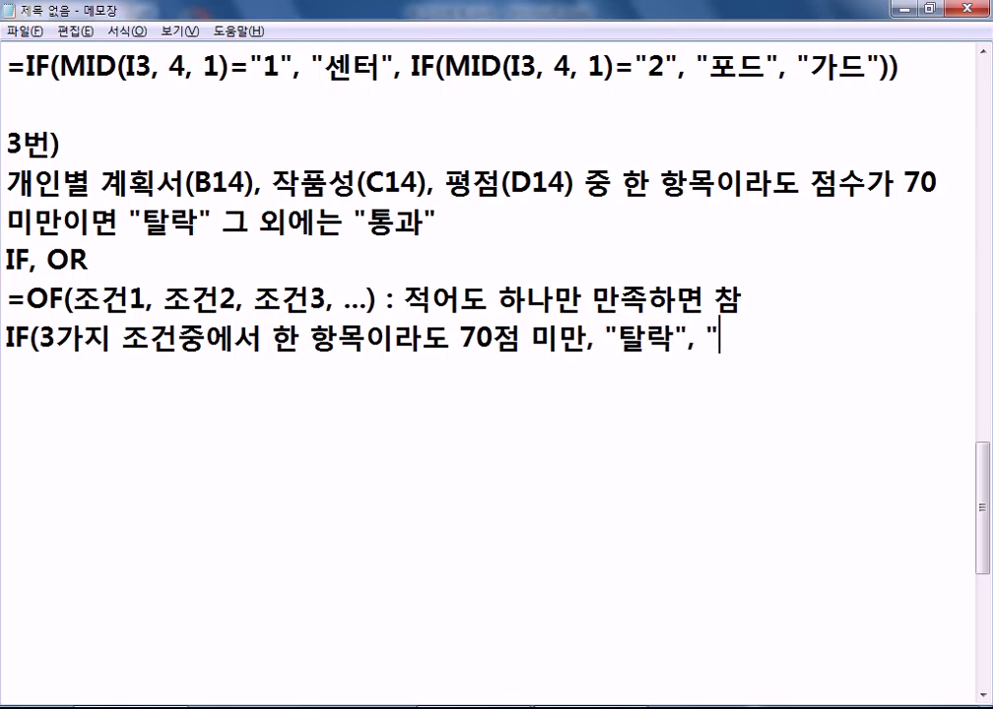
type("통과\")")
key("Return")
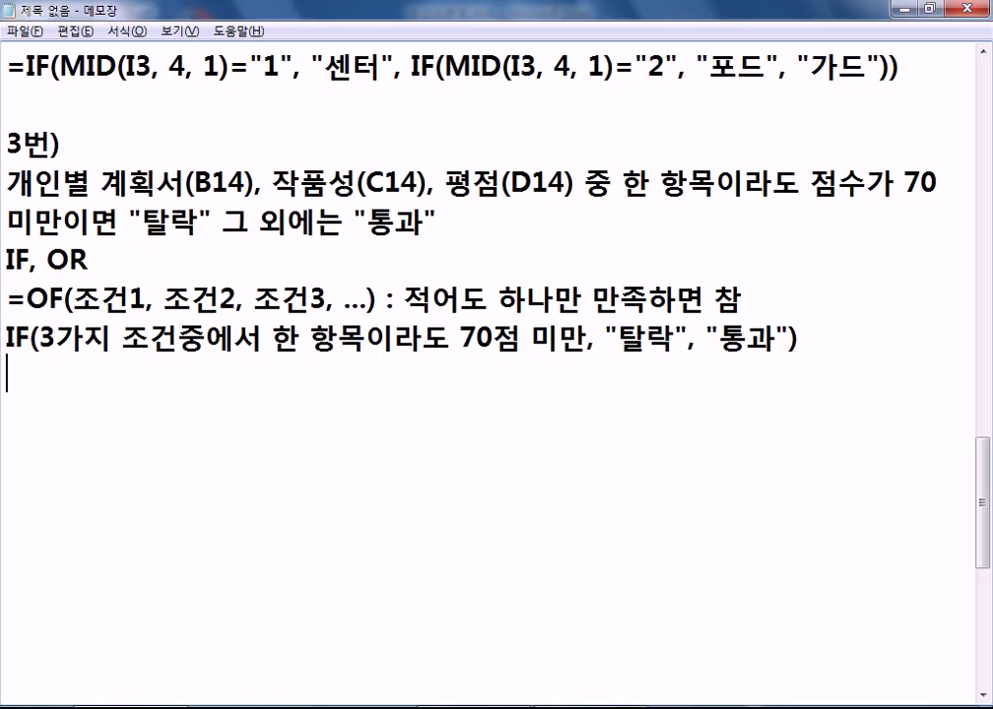
left_click(8, 338)
type("=")
- On the next line write "=IF(OR(계획서<70, 작품성<70, 평점<70)"
left_click(8, 375)
type("=IF(OR(")
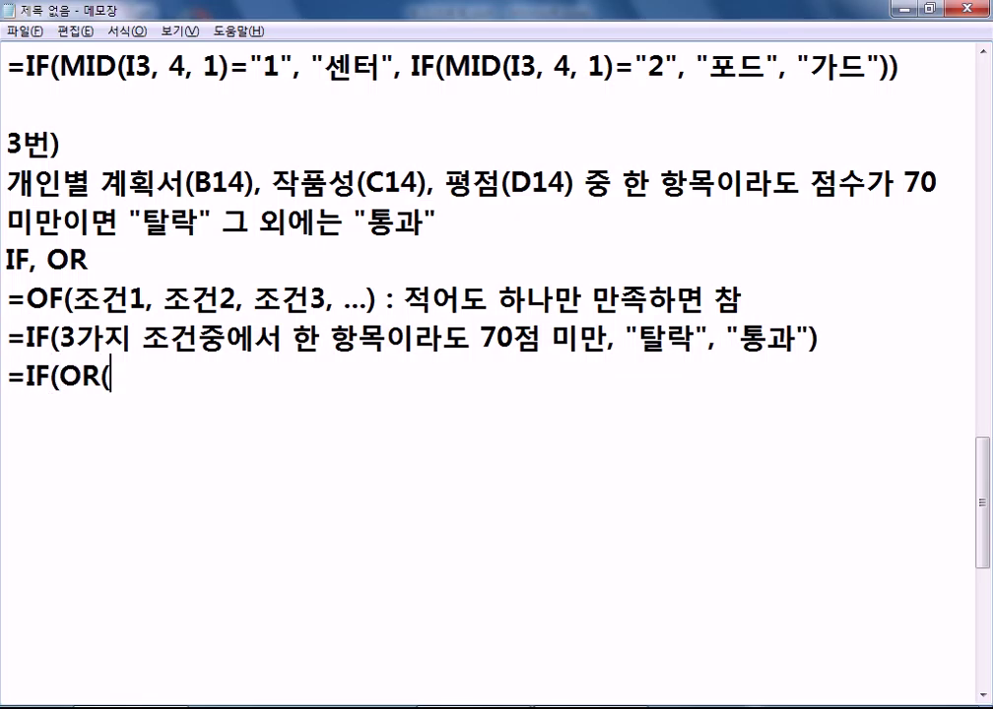
type("ㄱ계획서")
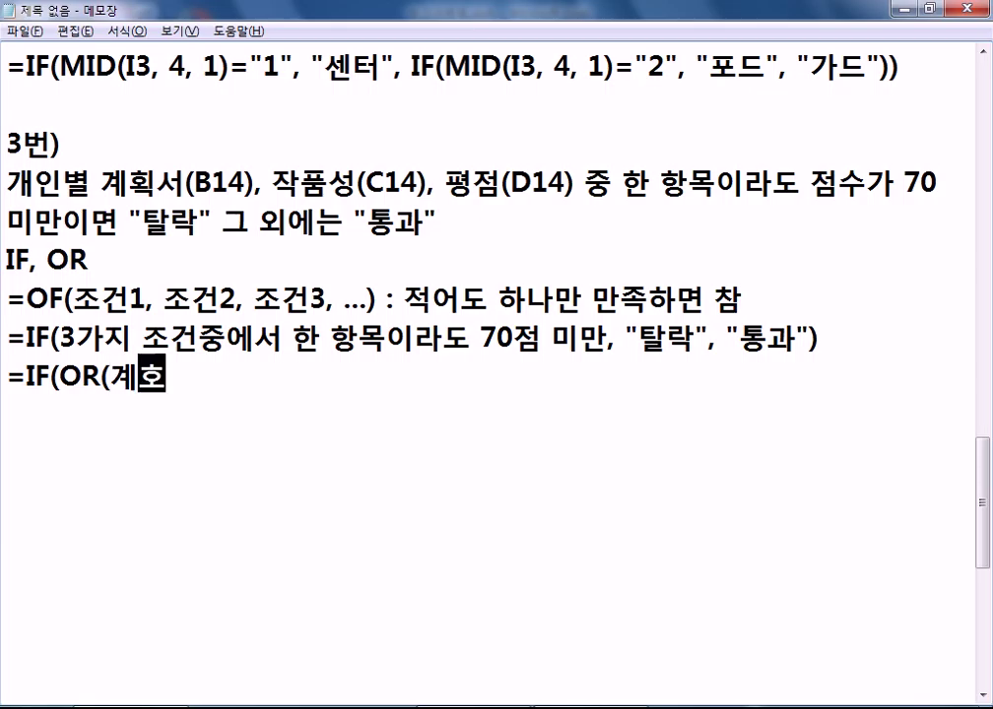
type("<7")
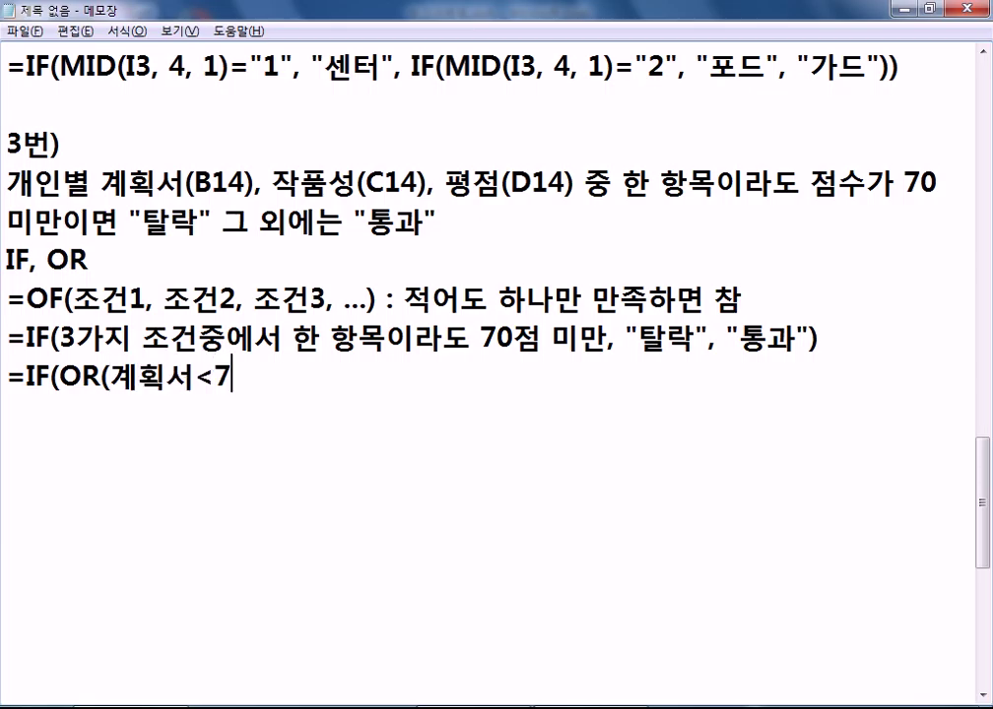
type("0, 작")
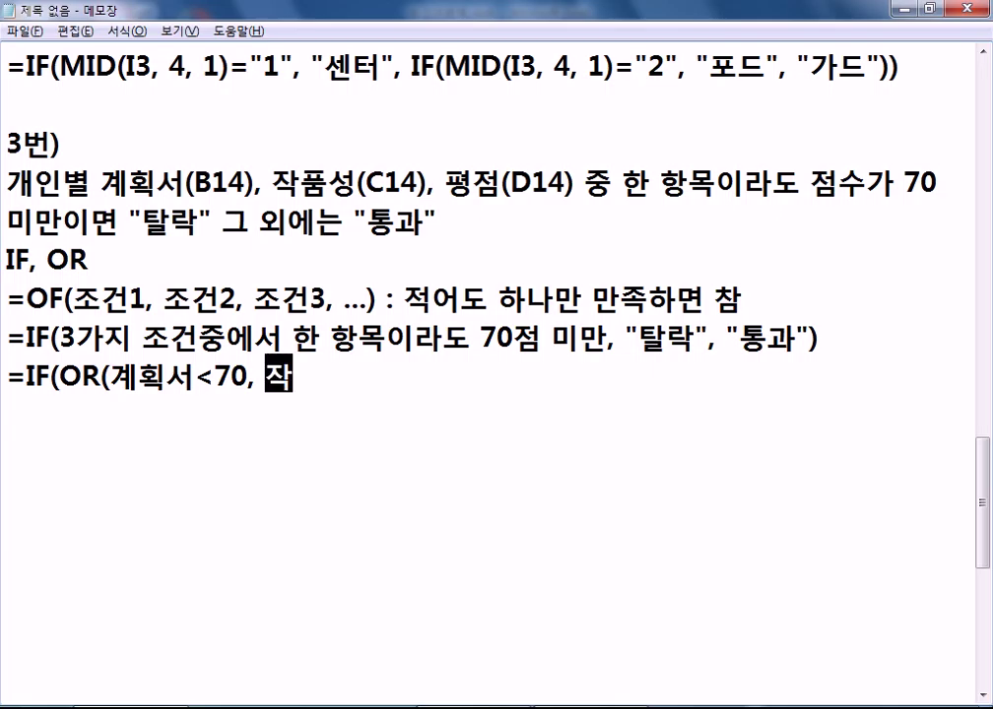
type("품성<7")
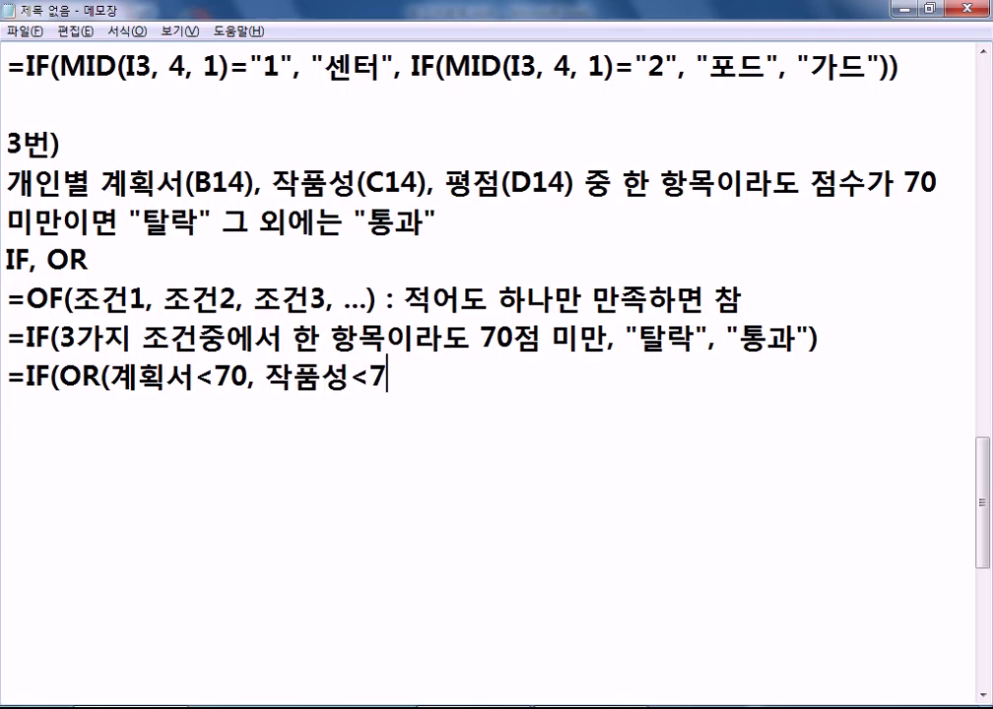
type("0, ㅍ평점")
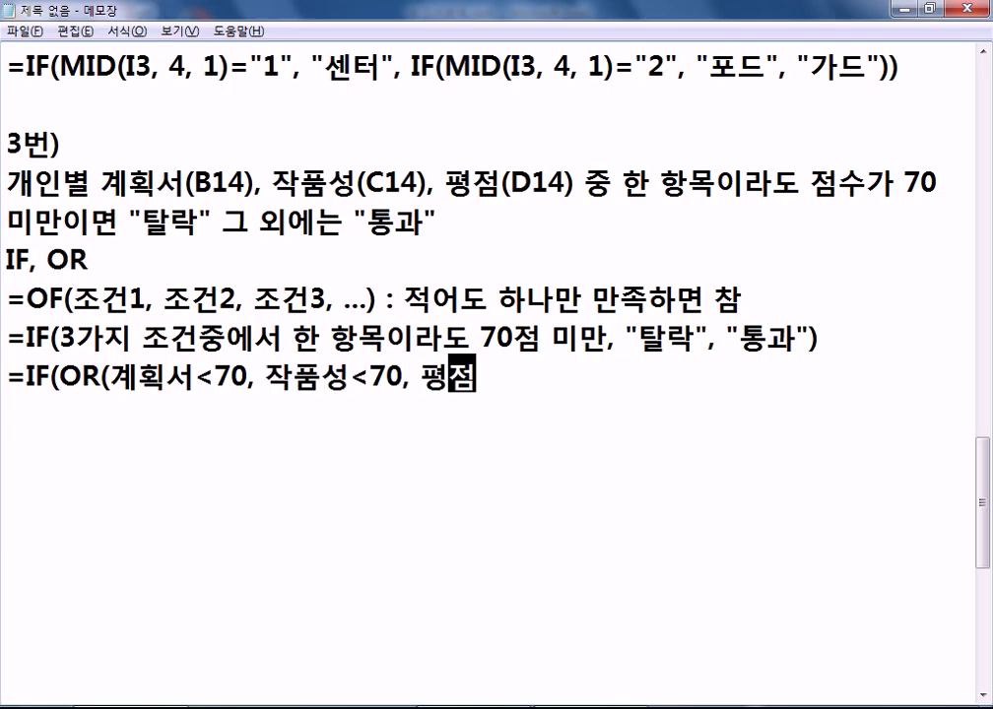
type("<70)")
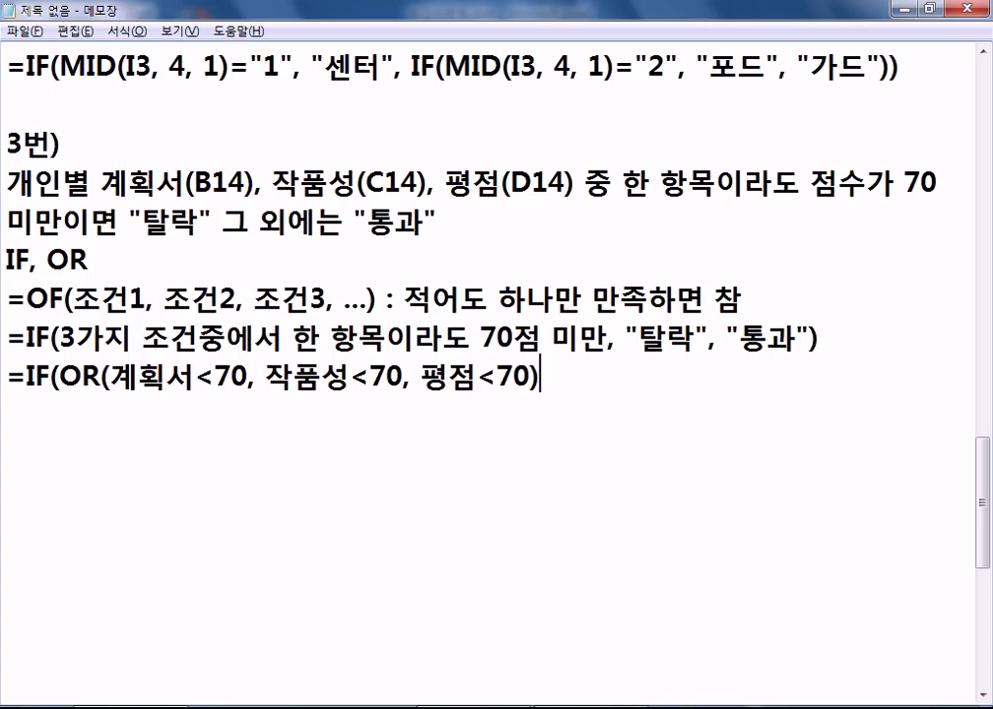
- Finish the IF/OR formula with the true result "탈락" and the false result "통과"
type(", \"탈락")
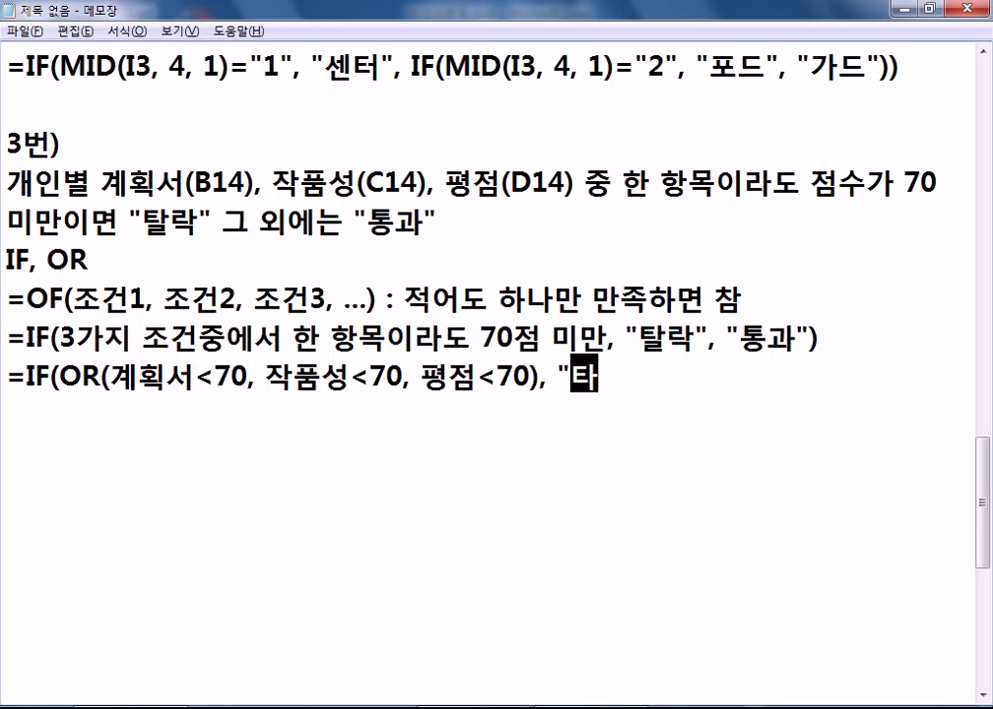
type("\", ")
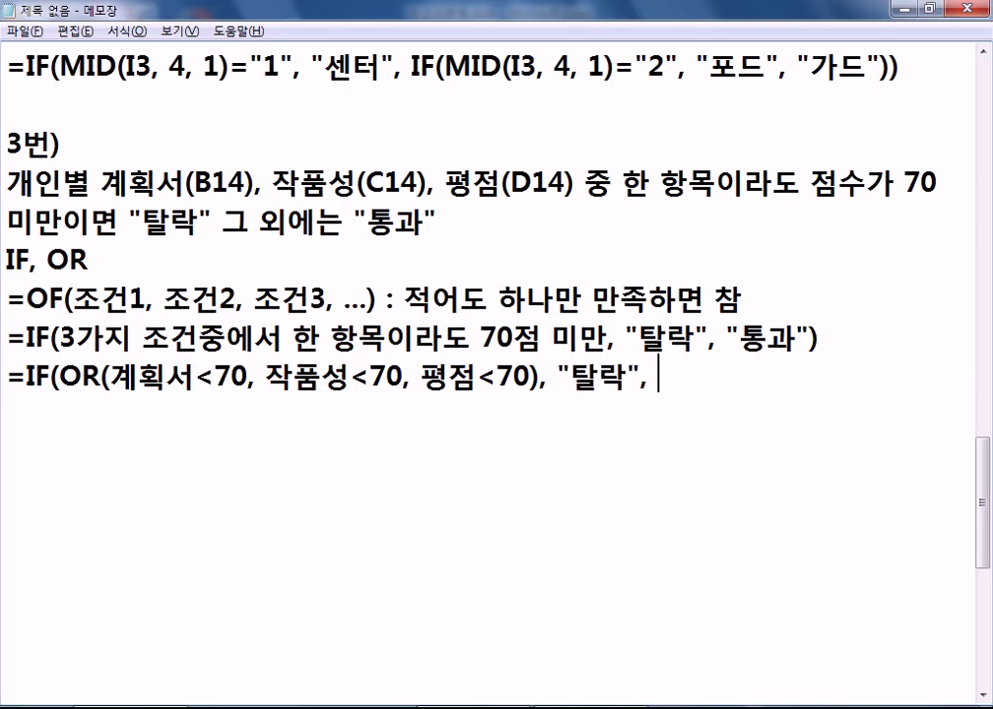
type("\"ㅊㅌ")
key("BackSpace")
key("BackSpace")
type("통과")
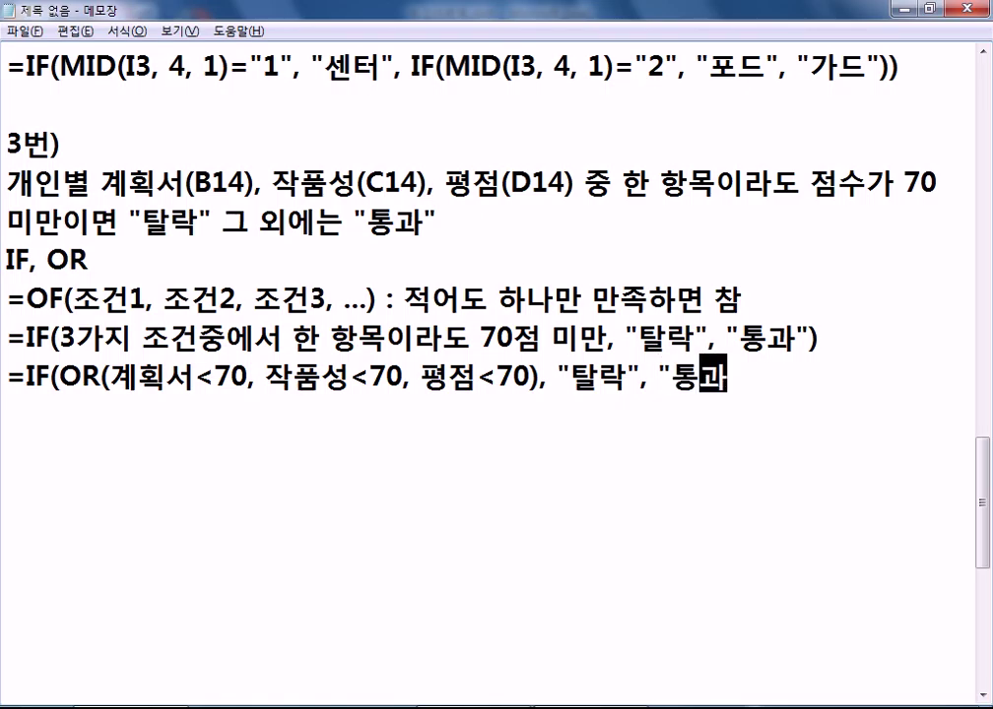
type("\")")
key("Return")
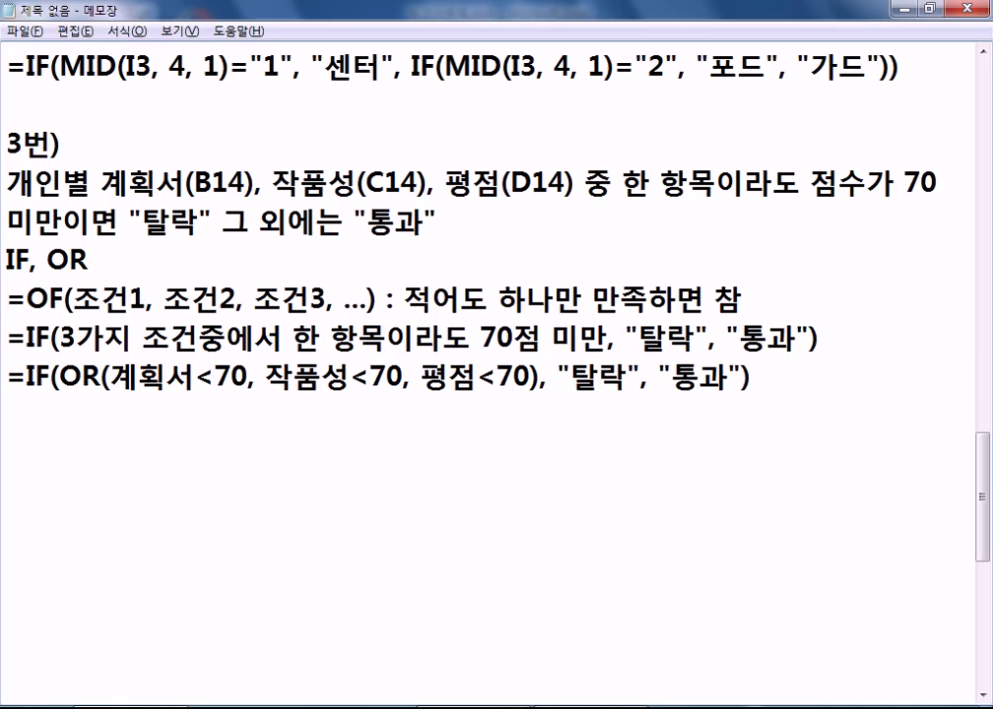
- Duplicate the finished IF/OR formula onto the line below it
key("shift+Up")
key("ctrl+c")
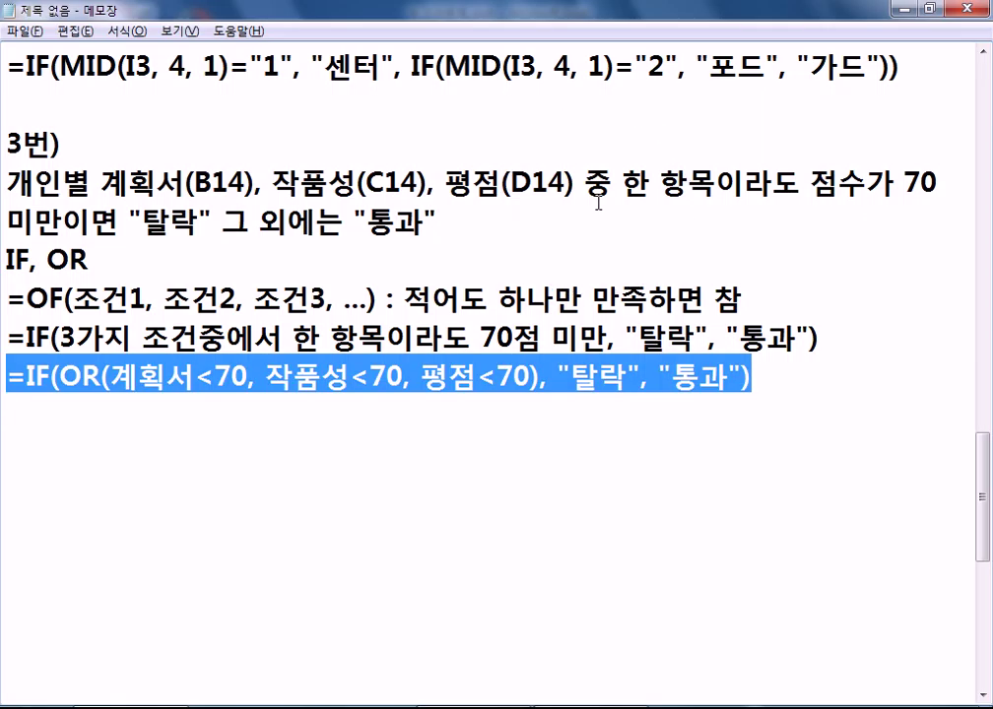
key("shift+Down")
key("ctrl+v")
- Replace 계획서 with B14 in the duplicated formula
key("Up")
key("Right")
key("Right")
key("Right")
key("Right")
key("Right")
key("Right")
key("Right")
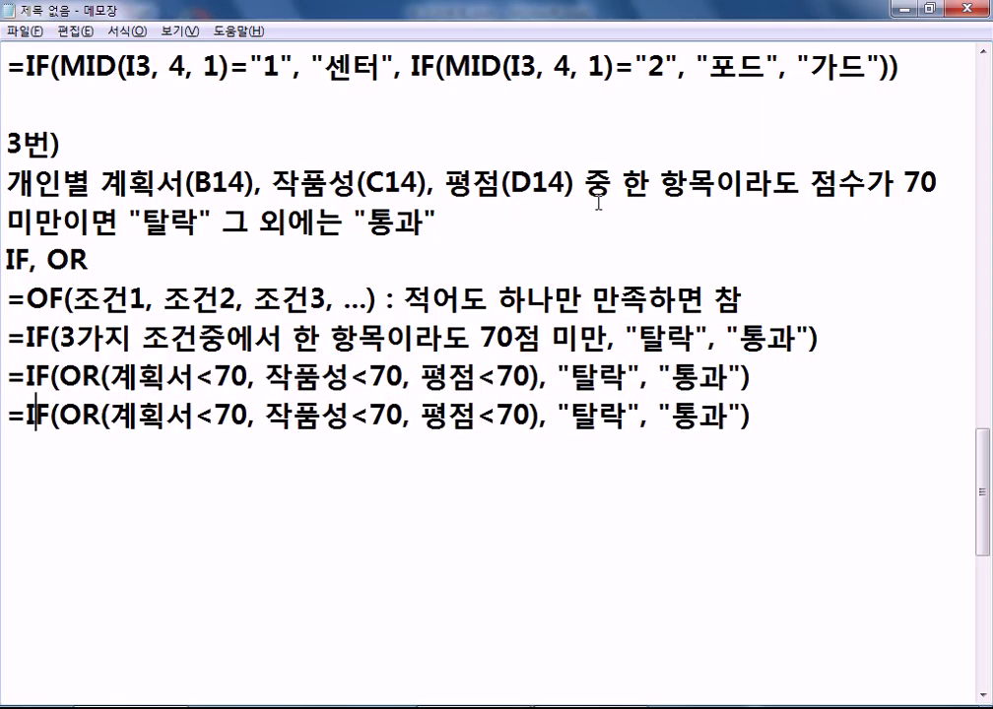
type("B14")
key("Delete")
key("Delete")
key("Delete")
- Replace 작품성 with C14 in the duplicated formula
key("Right")
key("Right")
key("Right")
key("Right")
key("Right")
type("C13")
key("Delete")
key("BackSpace")
type("4")
key("Delete")
key("Delete")
- Replace 평점 with D14 in the duplicated formula
key("Right")
key("Right")
key("Right")
key("Right")
key("Right")
type("D13")
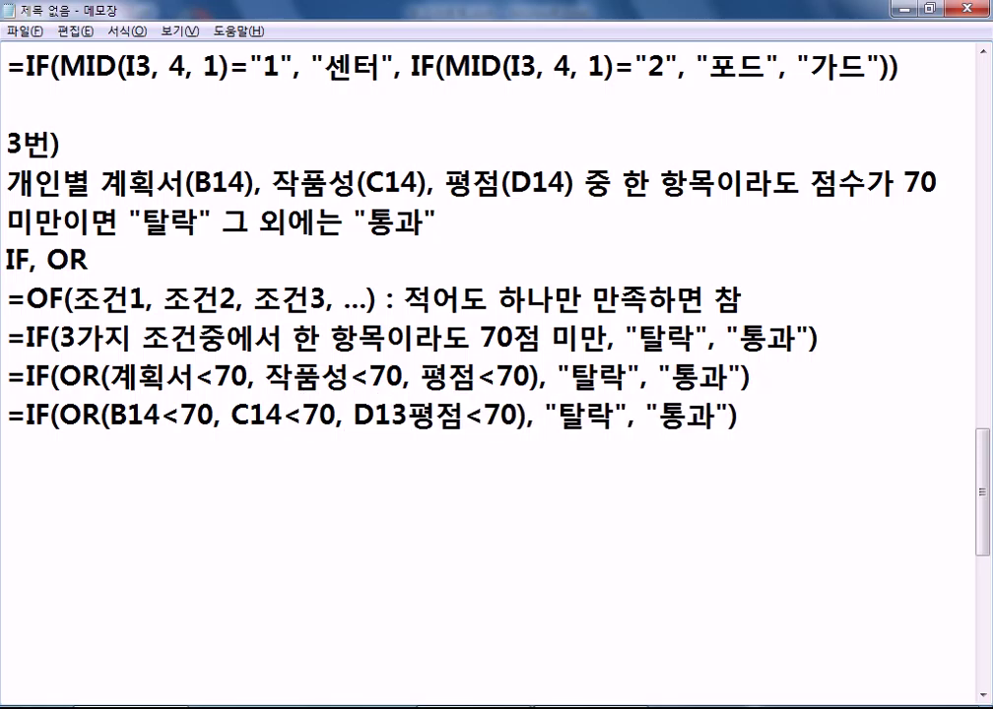
key("BackSpace")
type("4")
key("Delete")
key("Delete")
- Copy the cell-reference formula =IF(OR(B14<70, C14<70, D14<70), "탈락", "통과") and enter it in cell E14 of the Excel workbook 섹션08문제.xlsm
key("Home")
key("shift+End")
key("ctrl+c")
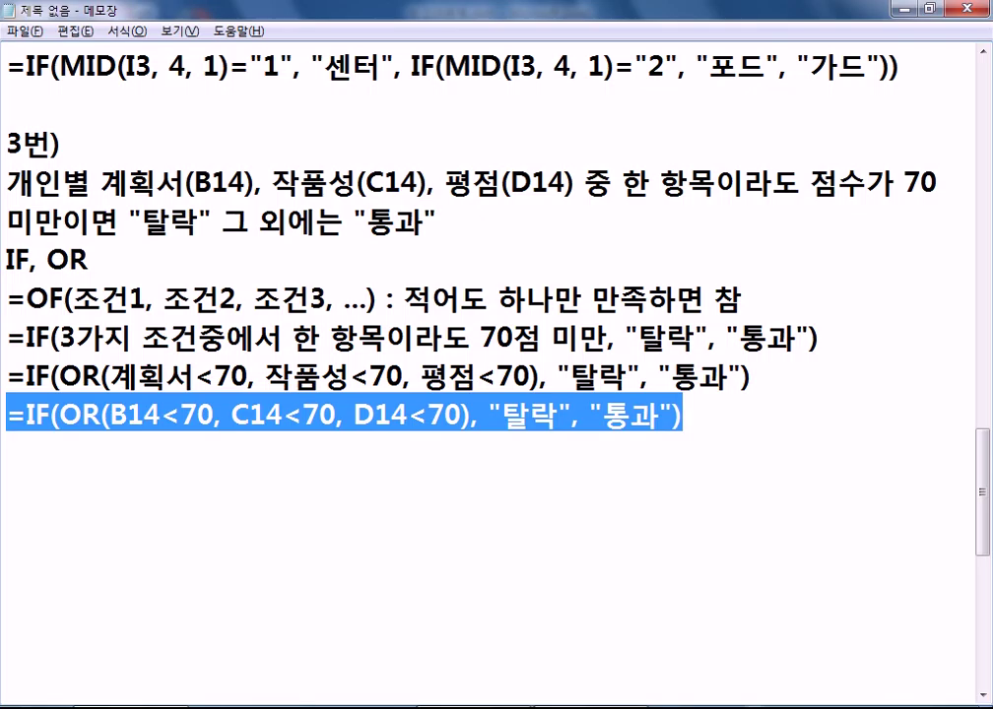
key("alt+Tab")
double_click(605, 188)
key("ctrl+v")
key("Return")
- Fill the E14 formula down the 평가 column to E20
left_click(626, 195)
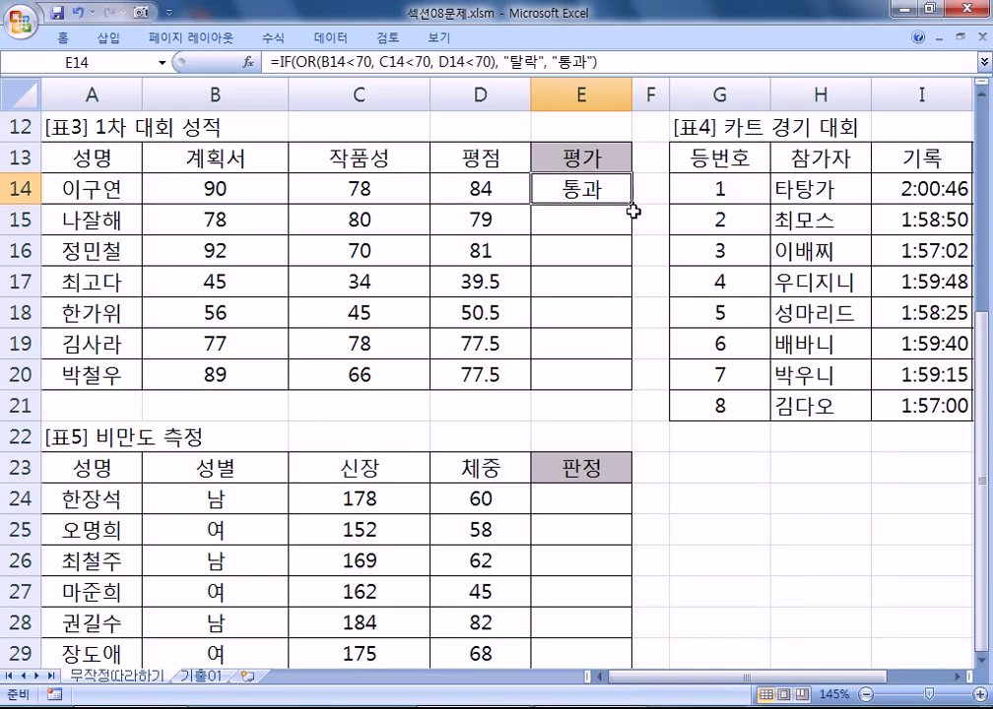
double_click(631, 204)
left_click(598, 193)
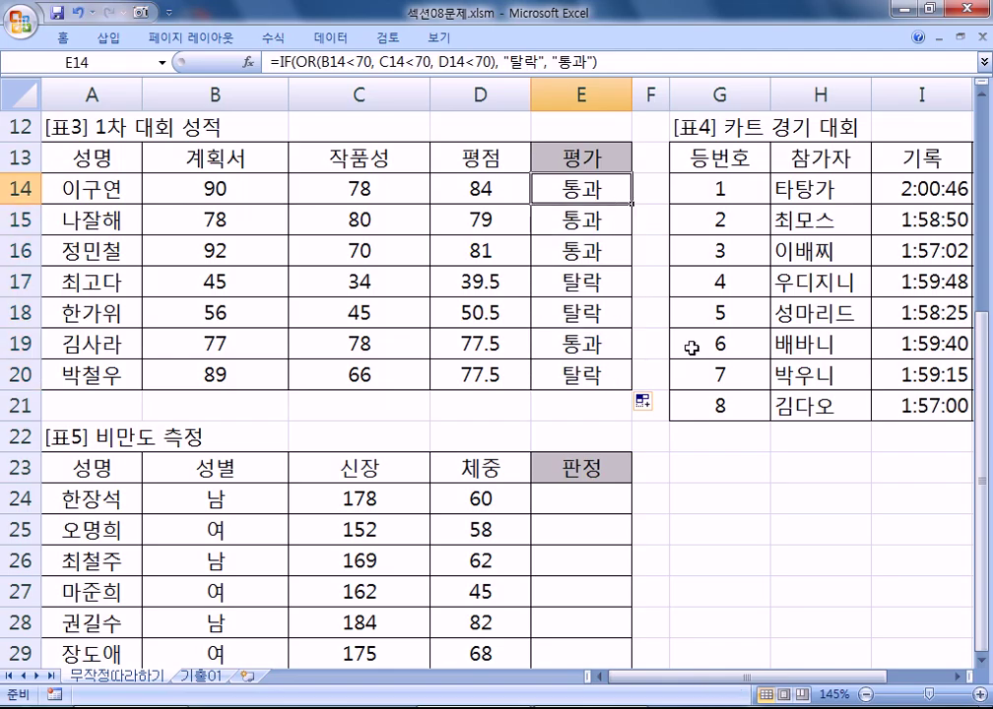
- Compare the [표3] scores with their 평가 results, and look at the [표4] 카트 경기 대회 table
left_click(201, 190)
left_click_drag(193, 211, 301, 219)
left_click_drag(205, 284, 478, 291)
left_click_drag(215, 313, 471, 326)
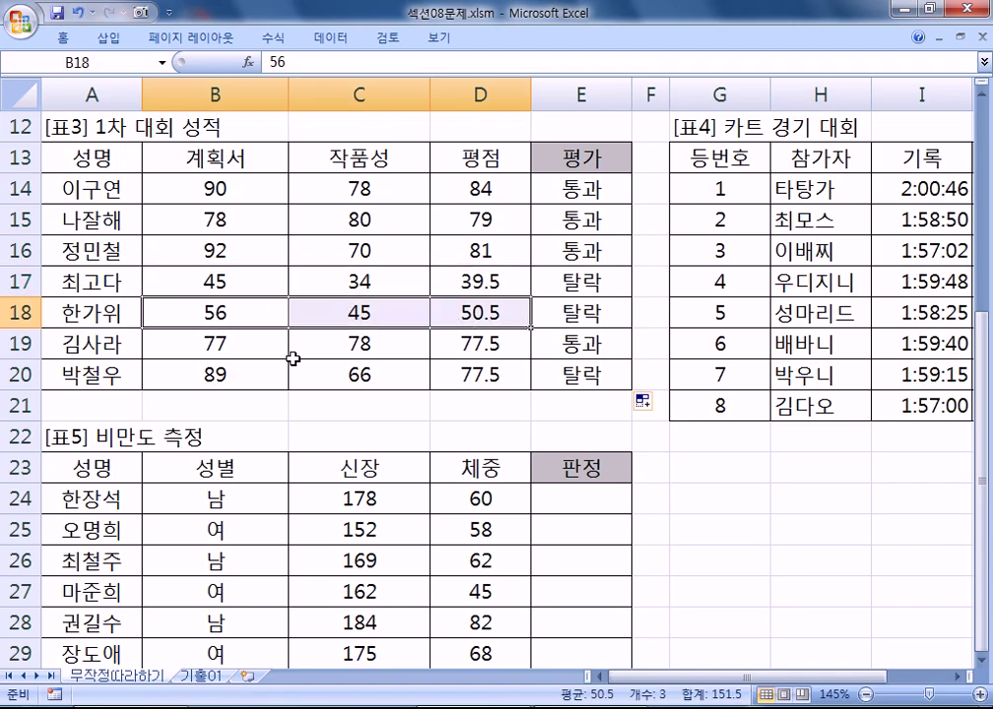
left_click(371, 378)
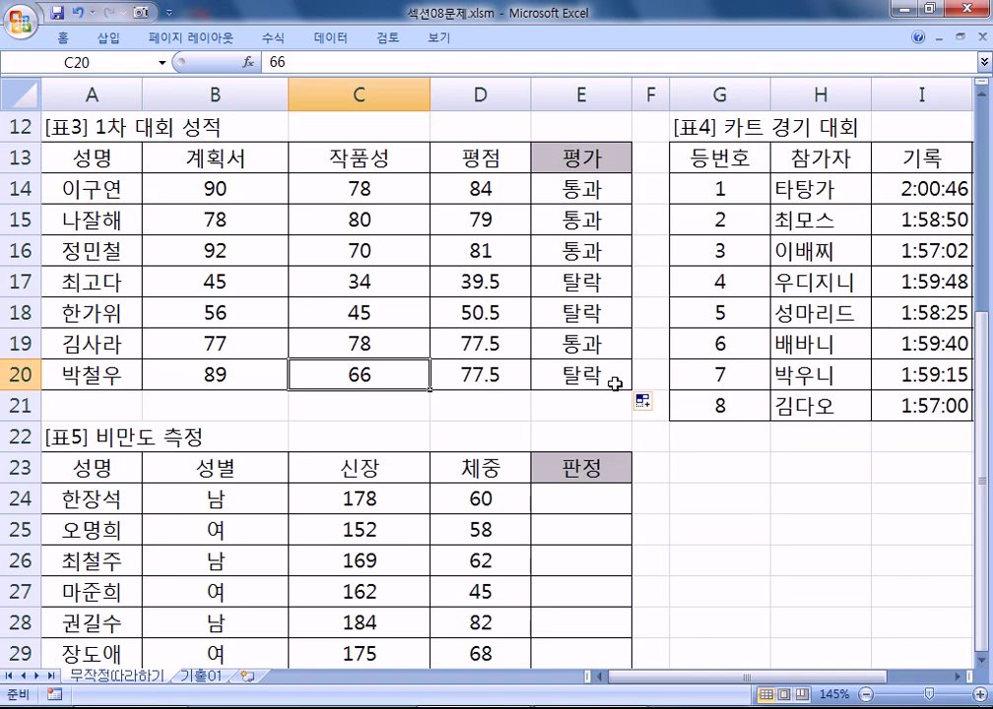
key("alt+Tab")
key("alt+Tab")
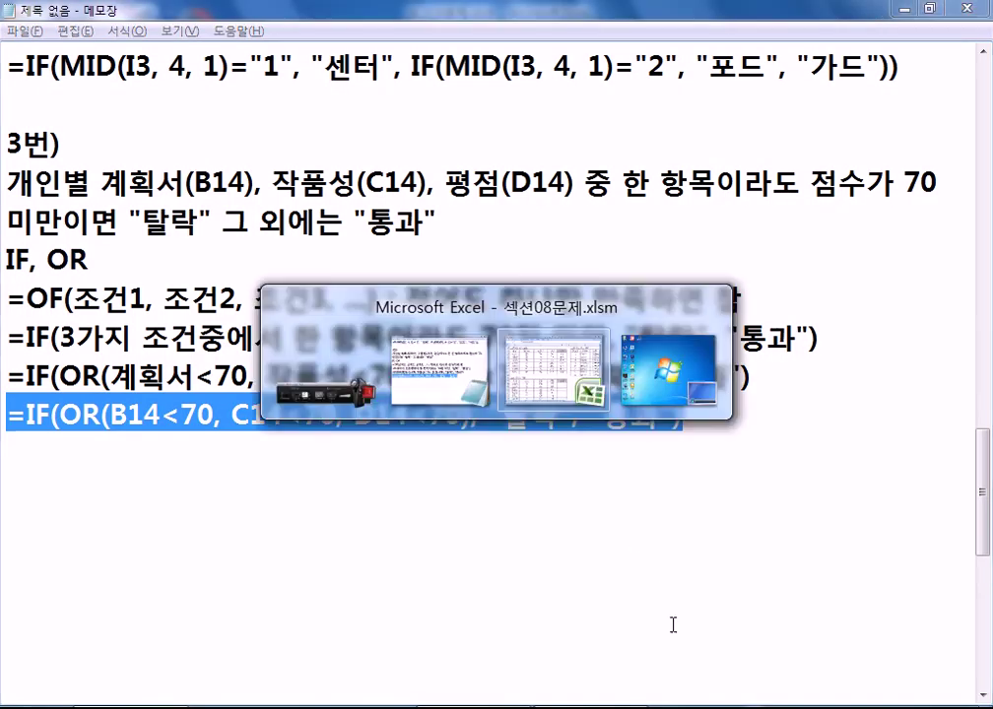
left_click_drag(716, 678, 777, 678)
left_click(957, 677)
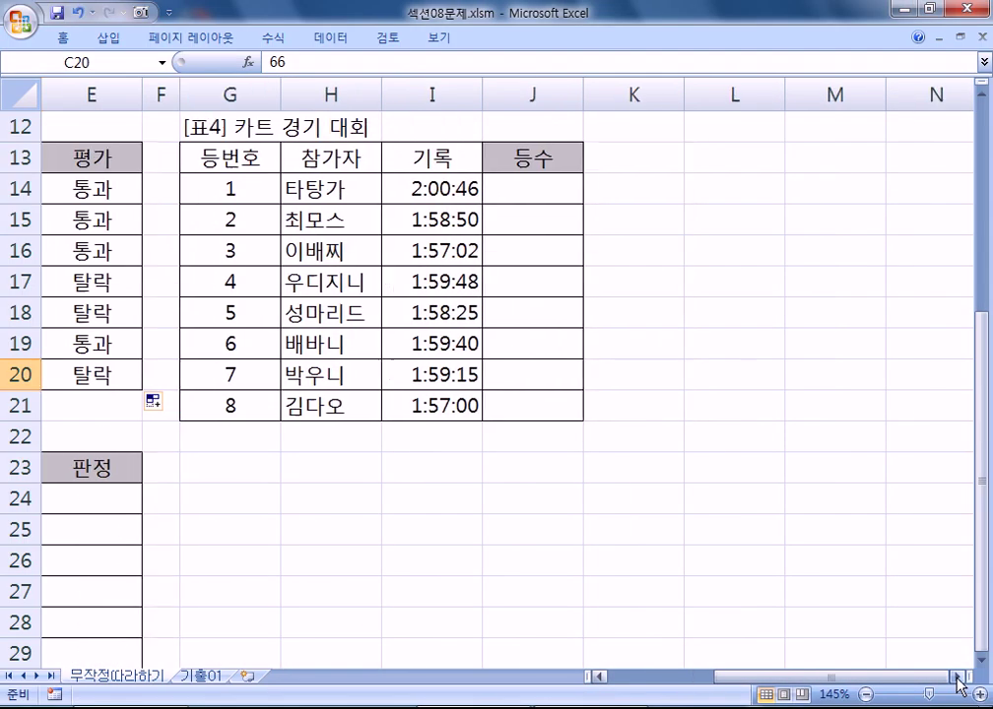
- Switch to Notepad and add the heading "4번)" after a blank line below the last formula
key("alt+Tab")
key("alt+Tab")
key("alt+Tab")
left_click(214, 461)
key("Return")
type("4QJS")
key("BackSpace")
key("BackSpace")
key("BackSpace")
type("번)")
key("Return")
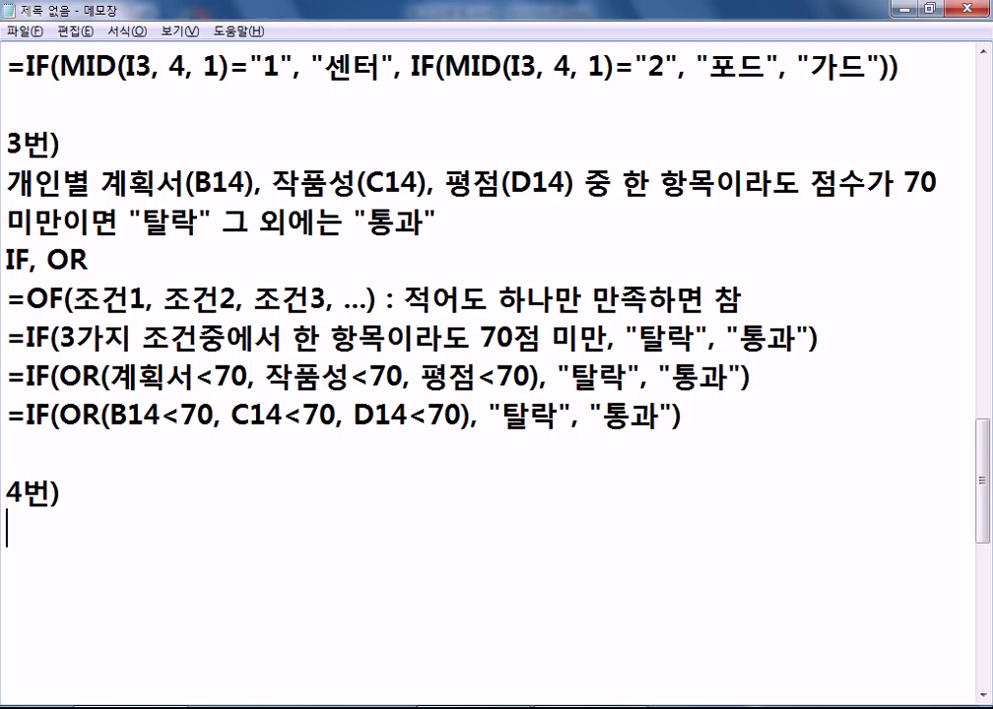
- Insert three blank lines above the "4번)" heading
left_click(13, 452)
key("Return")
key("Return")
key("Return")
scroll(36, 457, "down", 2)
scroll(37, 457, "down", 1)
key("Up")
key("Up")
key("Up")
- Write "IF, IFERROR" in the empty space between the last formula and the "4번)" heading
type("ㅑ")
key("BackSpace")
type("IF, E")
type("FERROR")
key("Left")
key("Left")
key("Left")
key("Left")
key("Left")
key("Left")
key("Left")
key("Delete")
type("I")
left_click(129, 143)
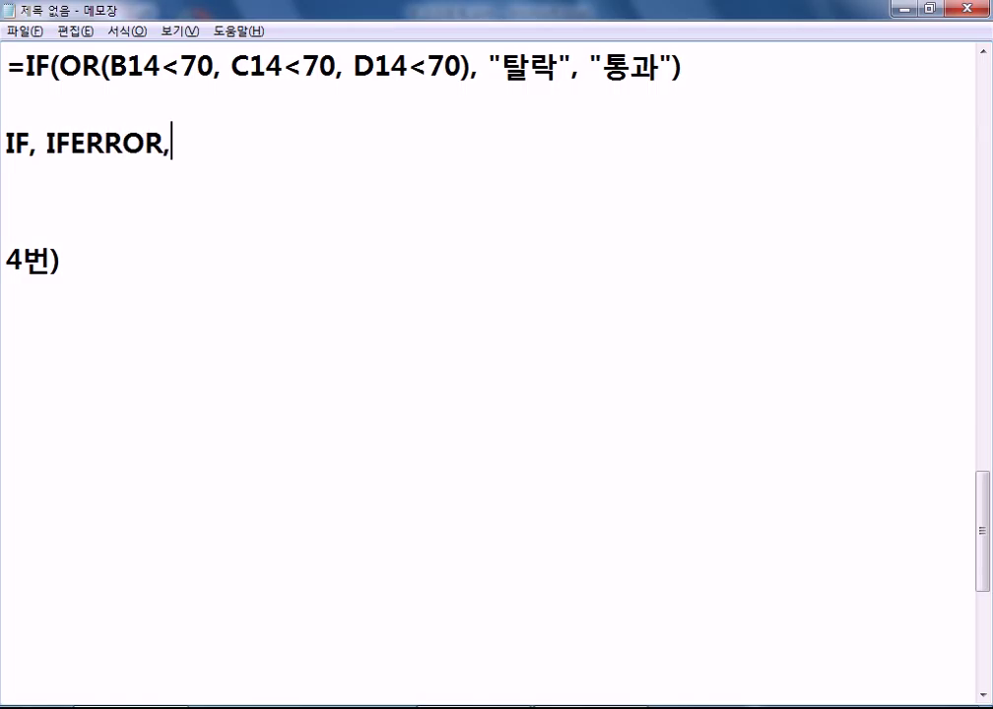
- Extend the function list with NOT, AND, OR, TRUE, FALSE
type(", NOT, ")
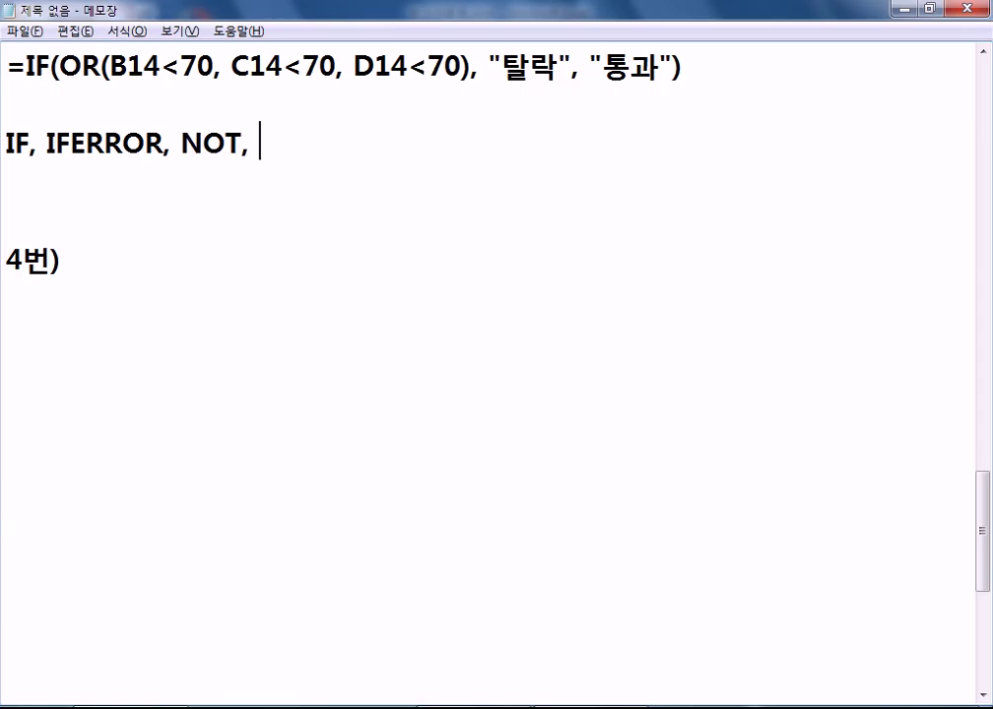
type("AND, OR,.")
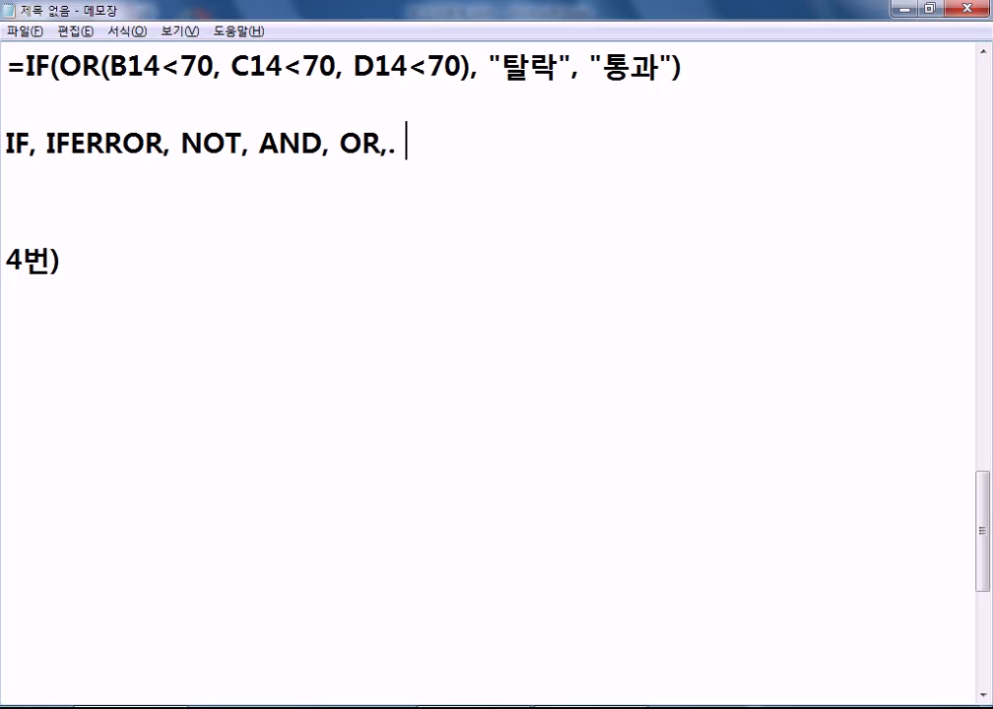
key("BackSpace")
key("BackSpace")
type("TRUE, FALSE")
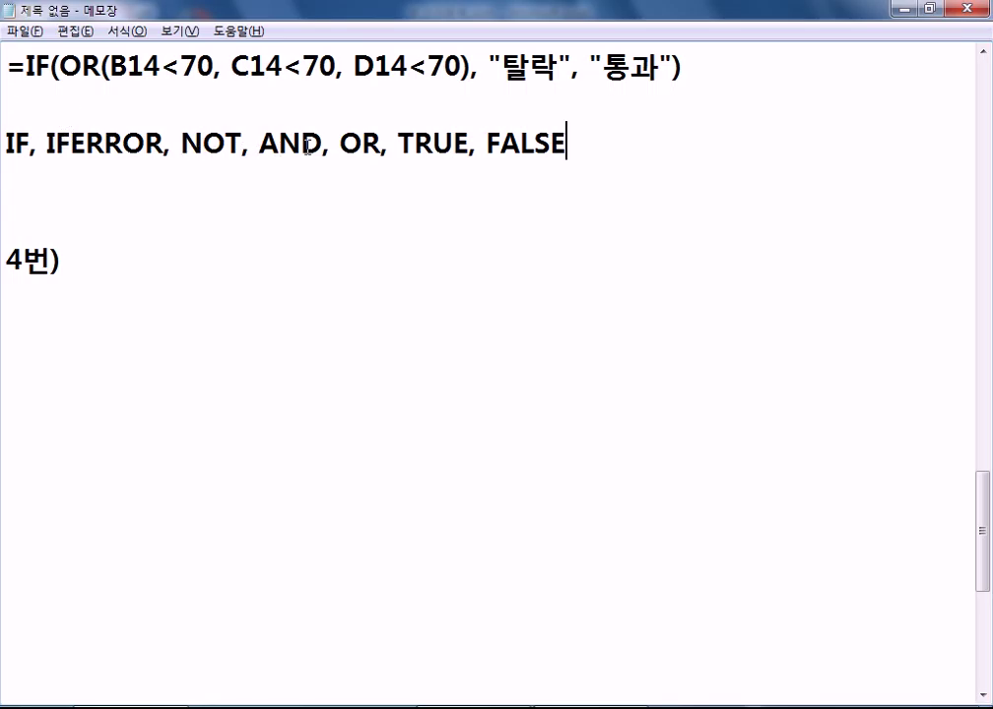
- Move "NOT," out of the function list onto the line beneath it
left_click_drag(391, 145, 595, 153)
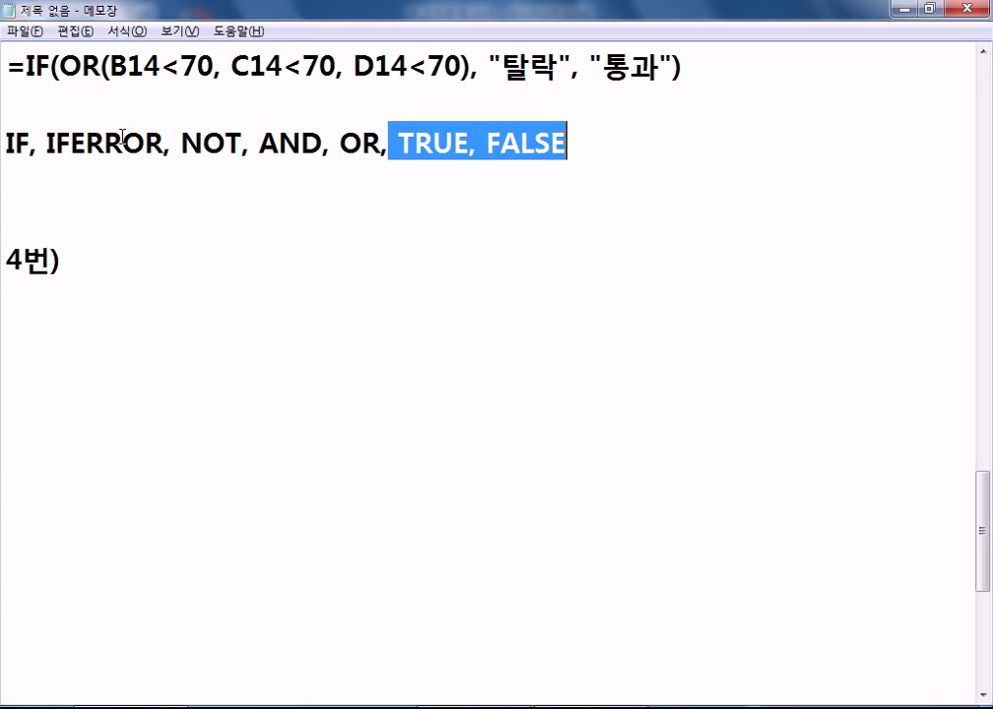
left_click(181, 146)
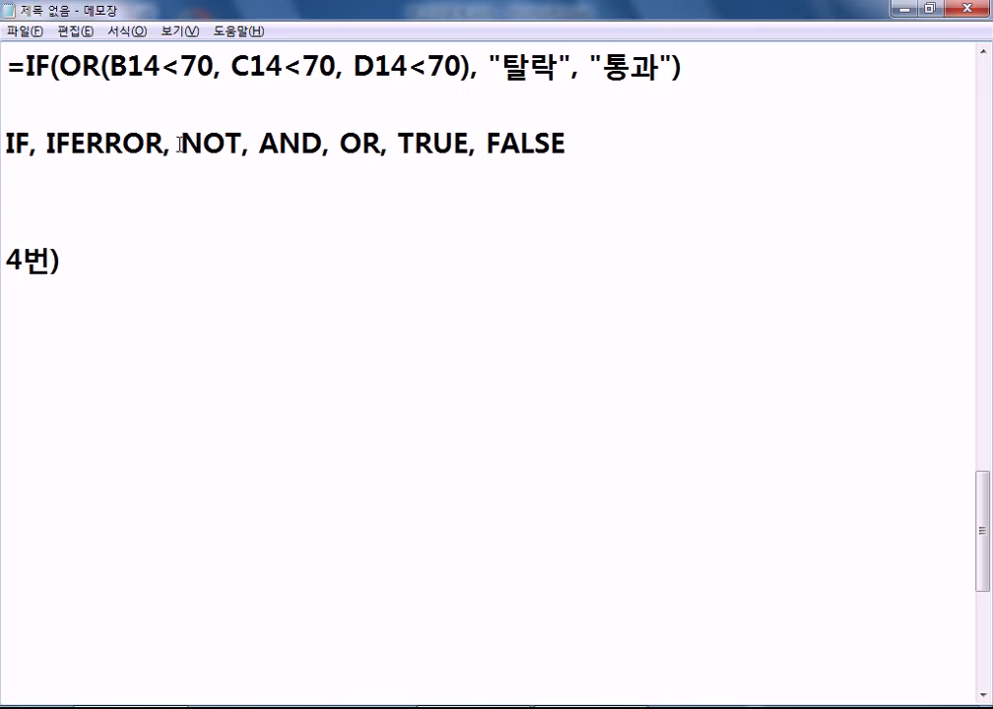
left_click_drag(181, 146, 510, 138)
key("BackSpace")
left_click(106, 169)
type("NOT,")
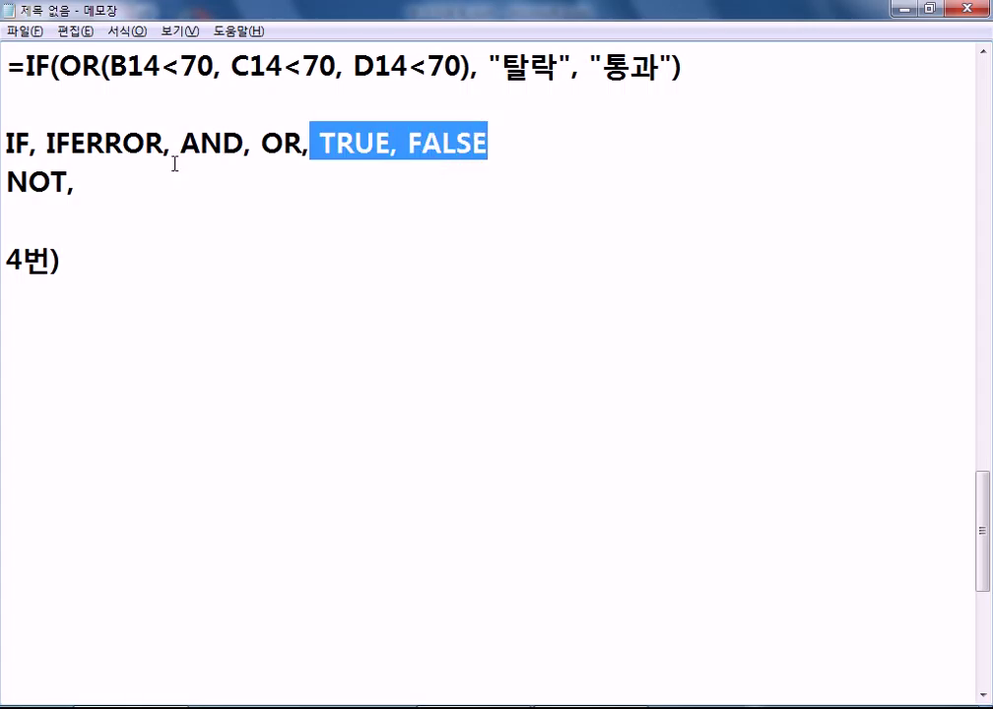
- Move "TRUE, FALSE" from the function list onto the line after "NOT," with a single space between them
key("ctrl+x")
left_click(150, 184)
key("ctrl+v")
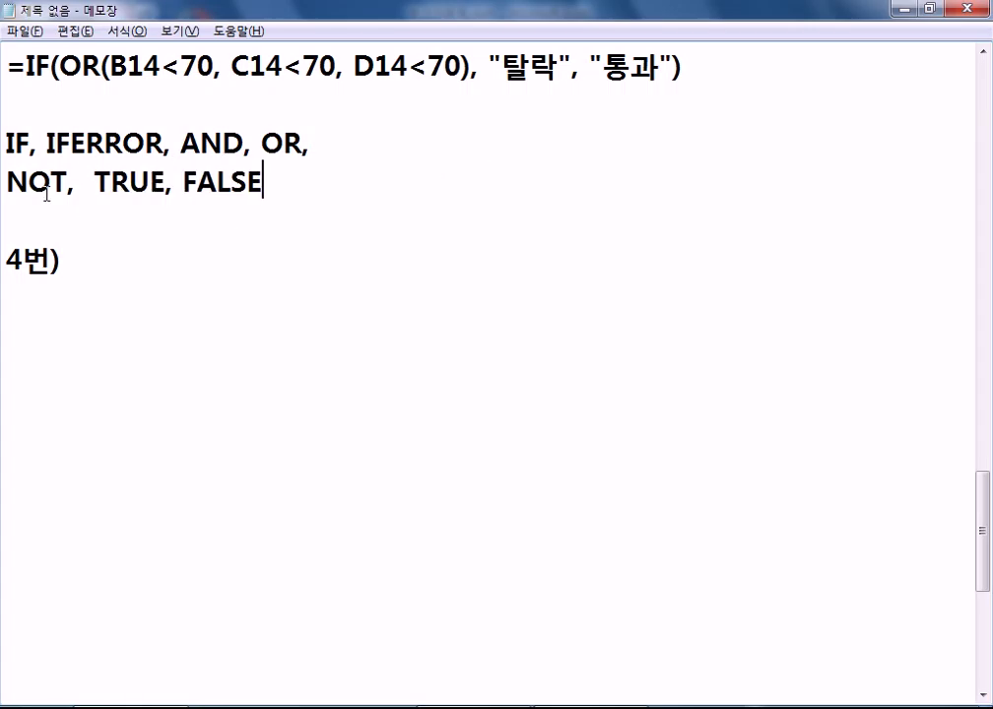
left_click(86, 182)
key("Delete")
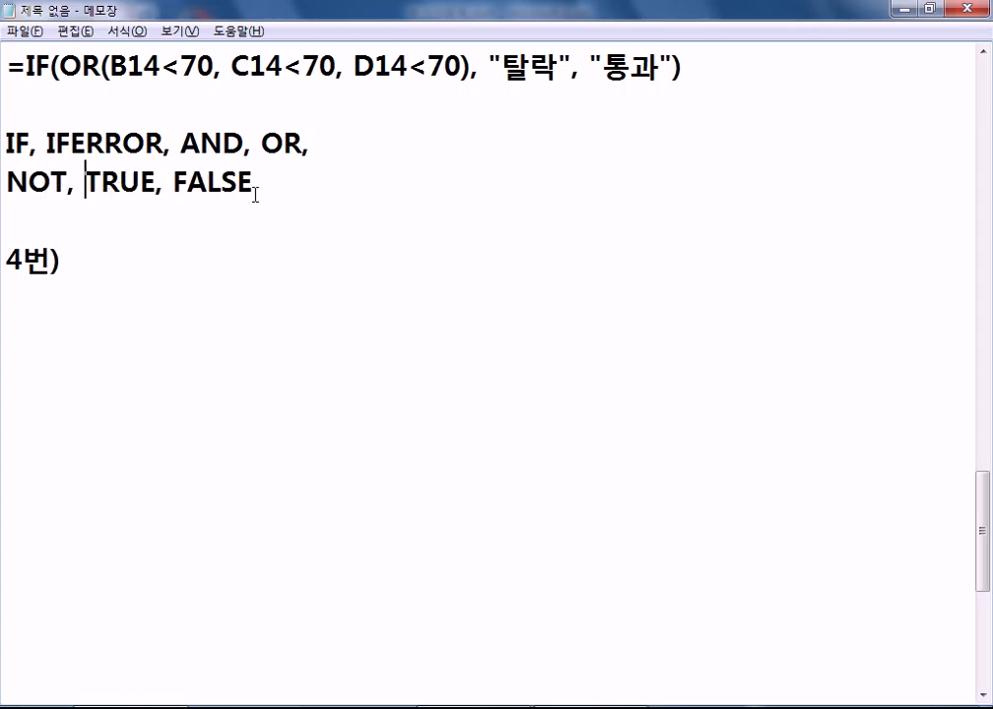
- Replace the comma after "OR" with the note "자주" and append "(XXX)" to the "NOT, TRUE, FALSE" line
left_click(338, 141)
key("BackSpace")
type("자주")
key("Down")
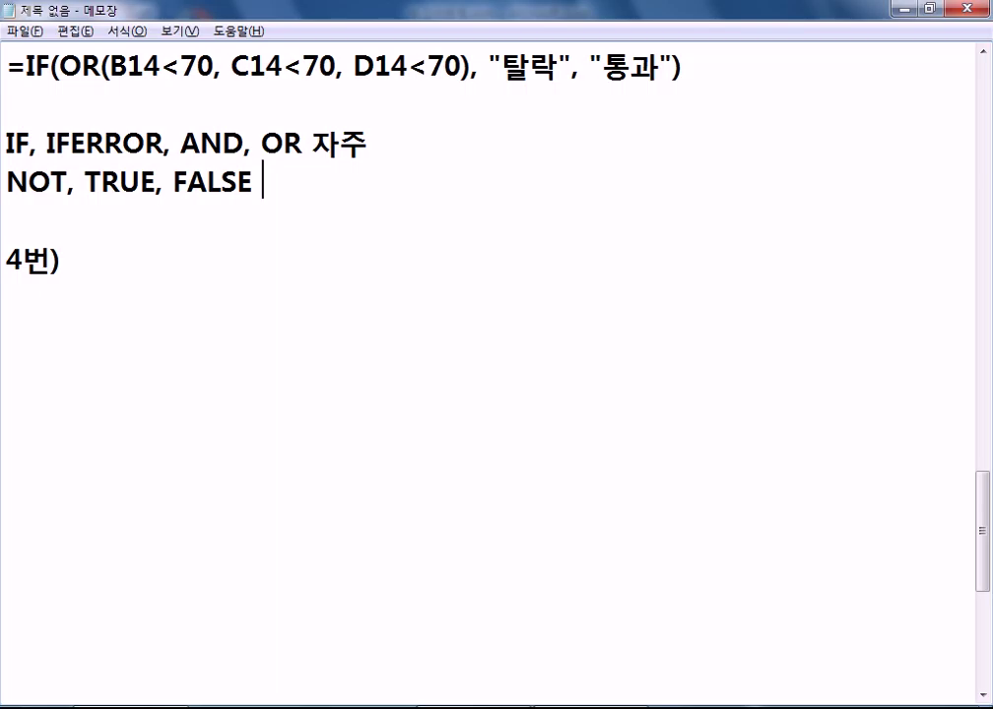
type("X")
key("BackSpace")
type("(XXX)")
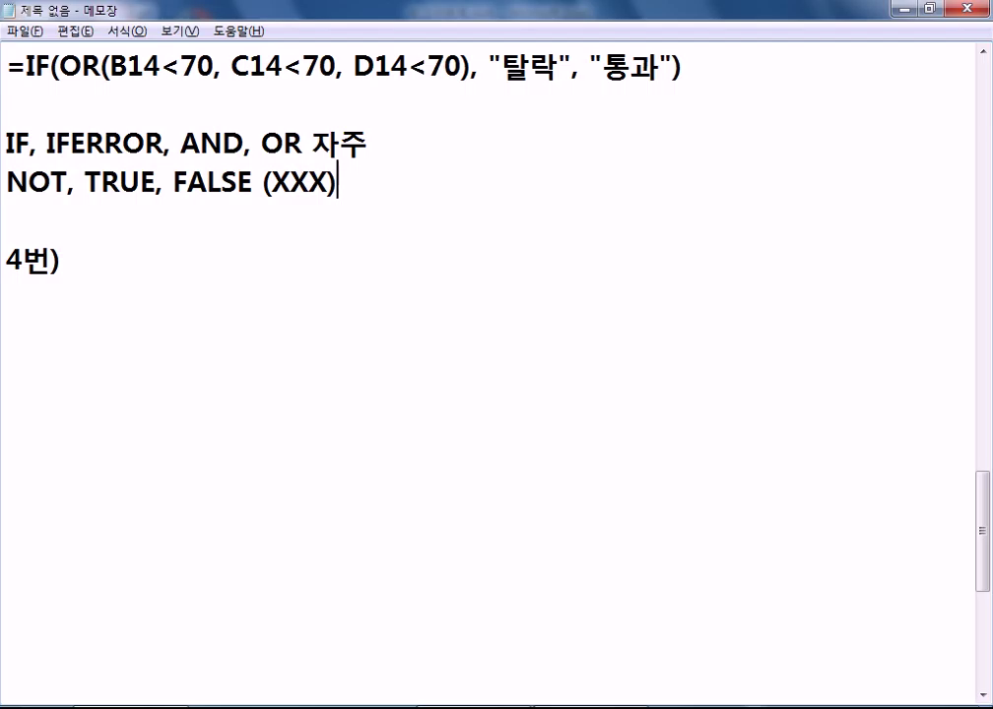
- Extend the note after "OR" with "출제" and enclose it in parentheses to read "(자주 출제)"
left_click(428, 138)
type("CN")
key("BackSpace")
key("BackSpace")
key("BackSpace")
type("출제")
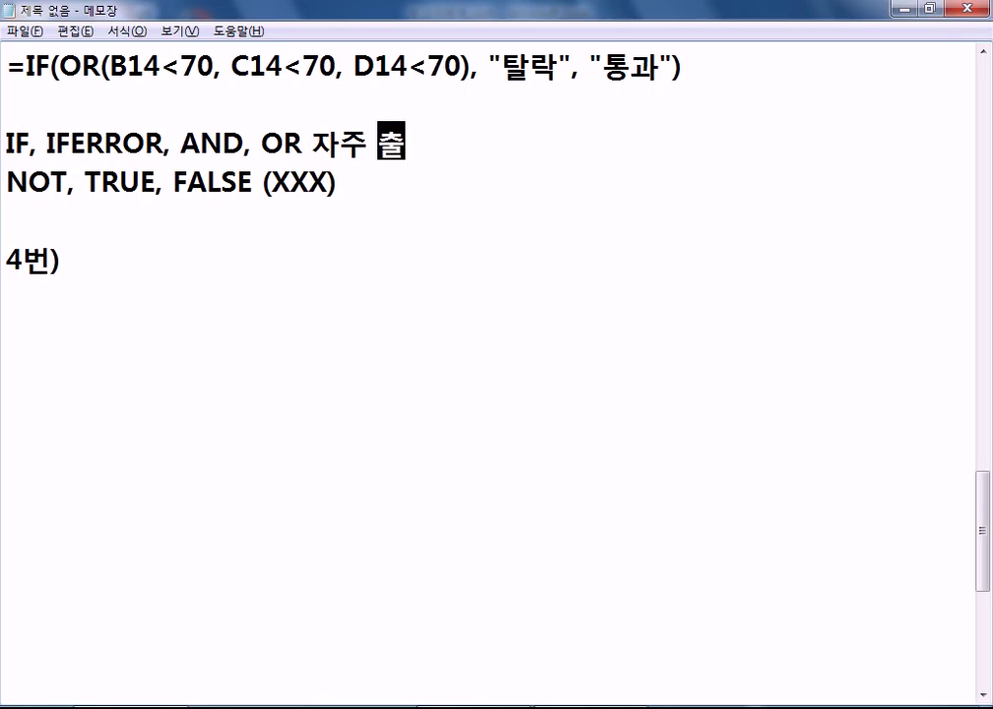
key("Left")
key("Left")
key("Left")
key("Left")
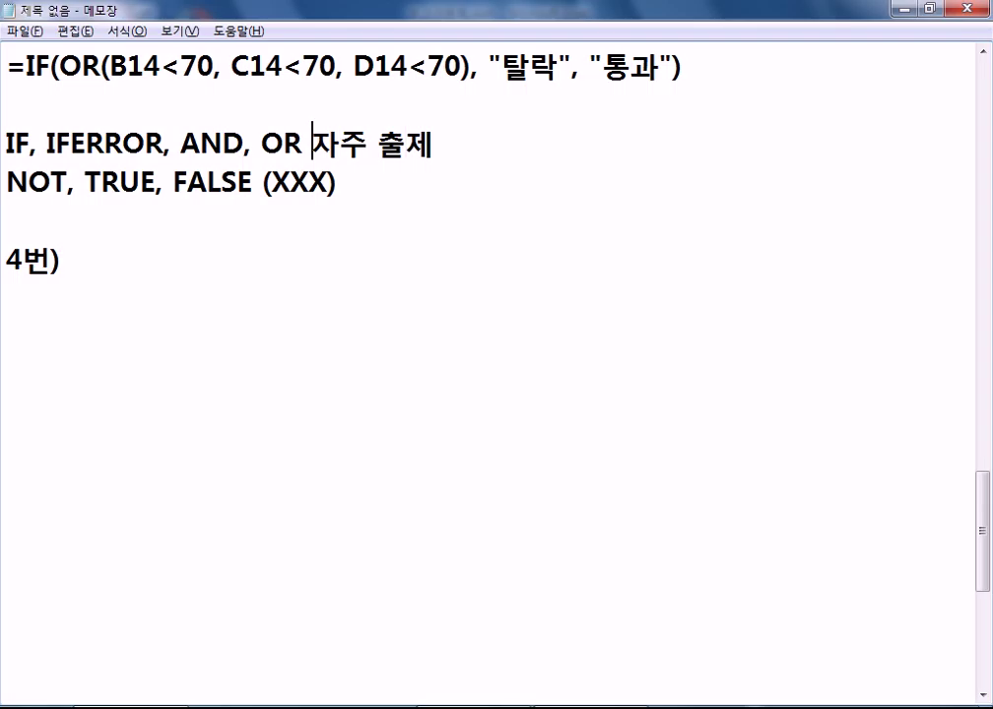
type("(")
key("End")
type(")")
- Write "기록(I14:I21)에 대한 순위를 구하여" under the "4번)" heading, checking the record column in the Excel workbook
key("Down")
key("Down")
key("Down")
key("Down")
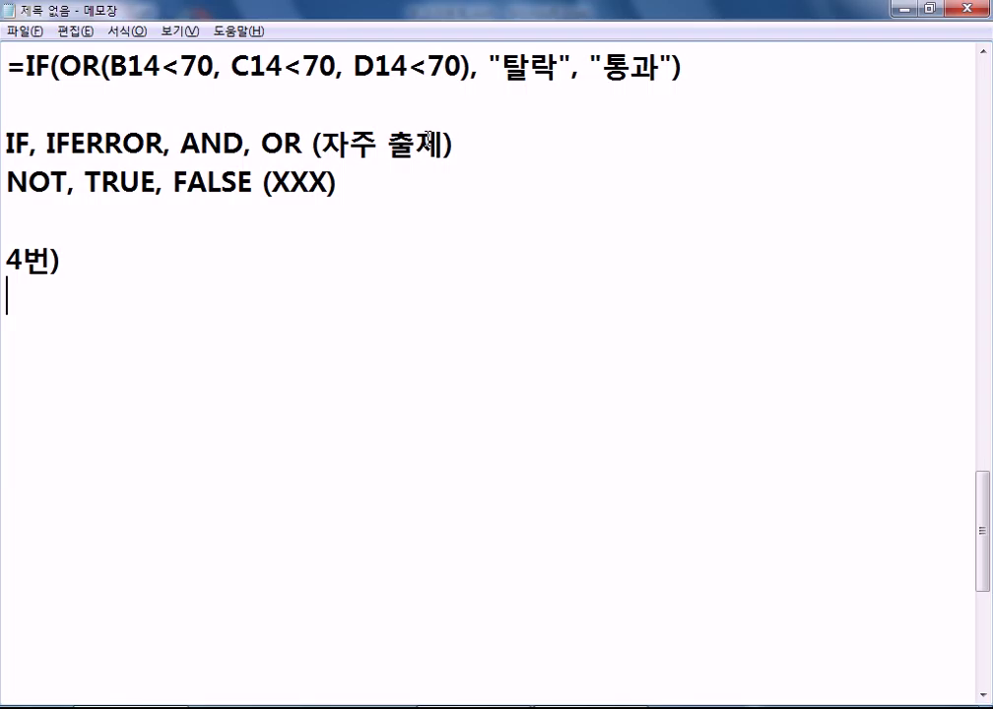
type("기록")
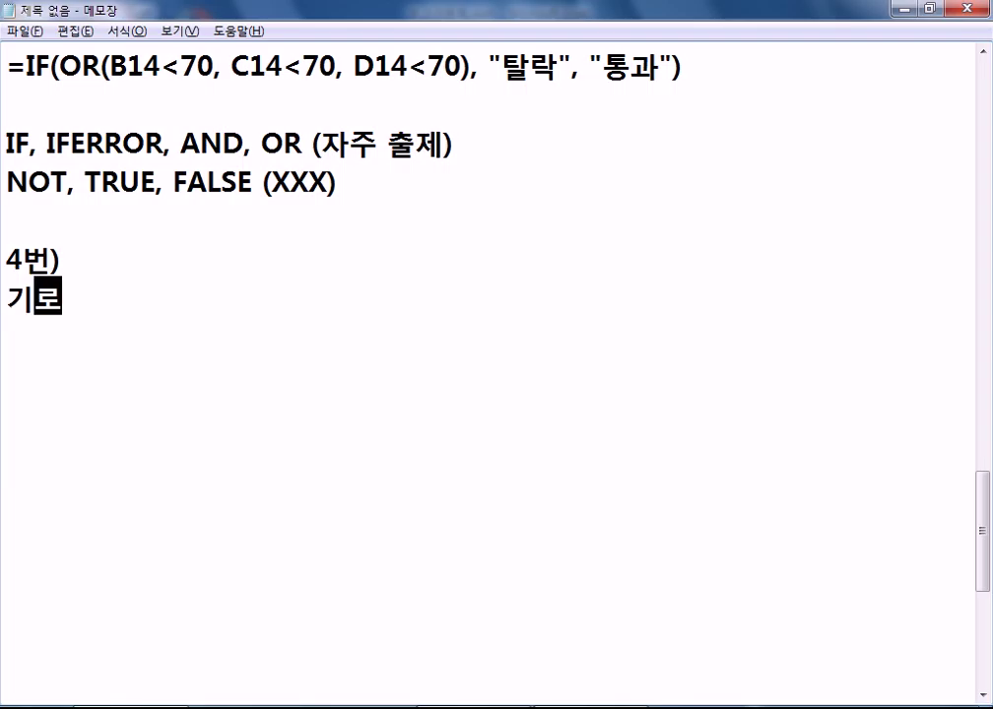
type("(")
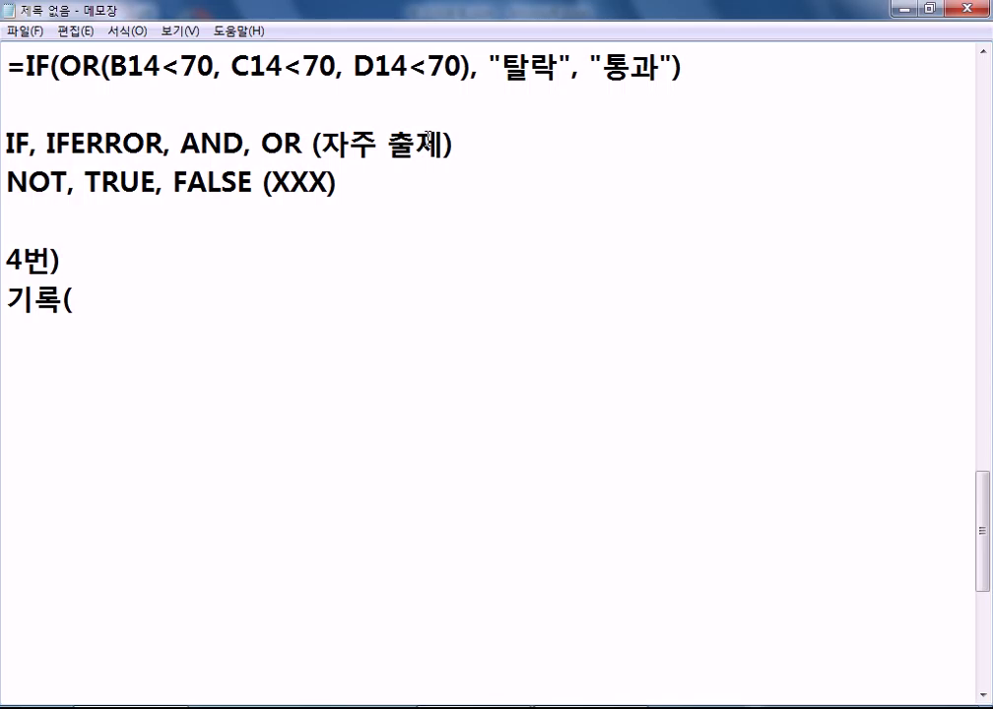
key("alt+Tab")
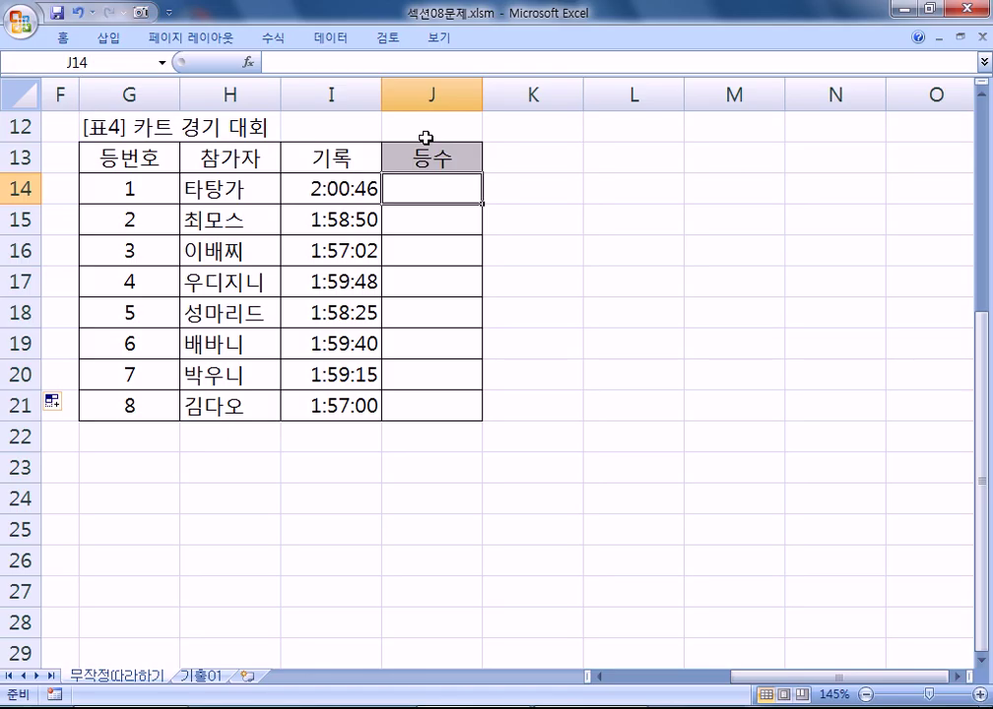
key("alt+Tab")
type("I14")
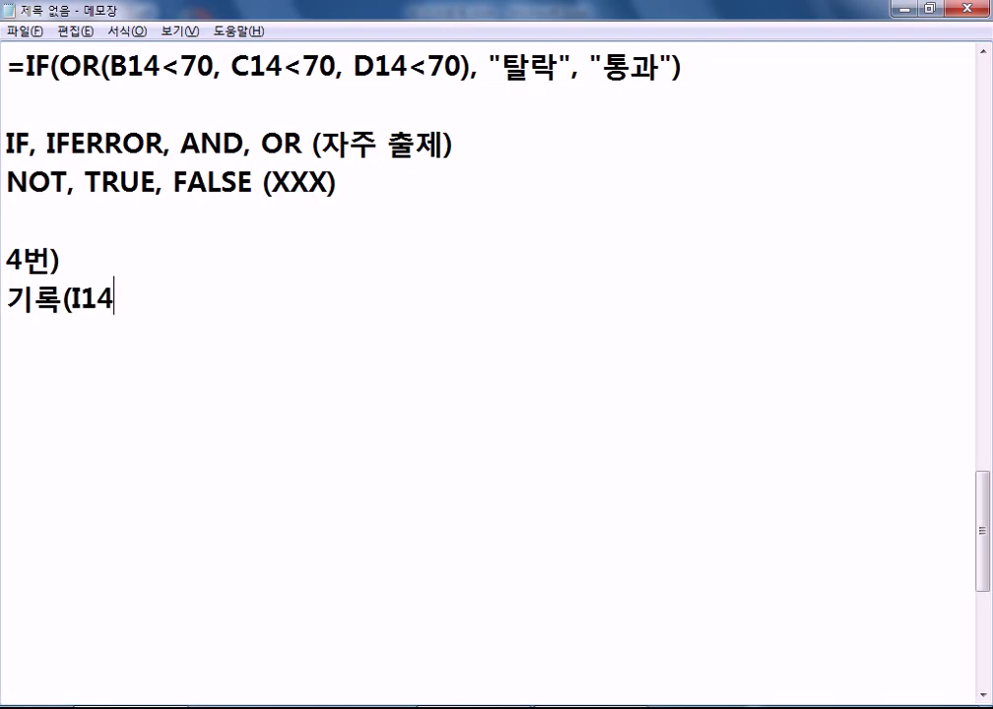
type(":I21)에 대하")
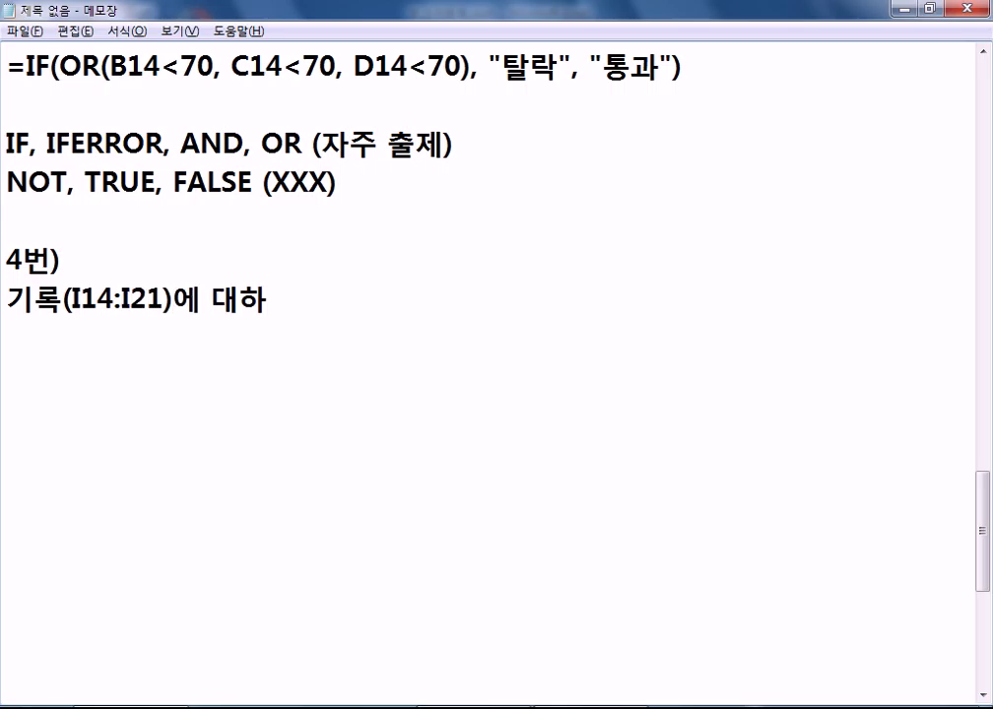
key("BackSpace")
type("한 순")
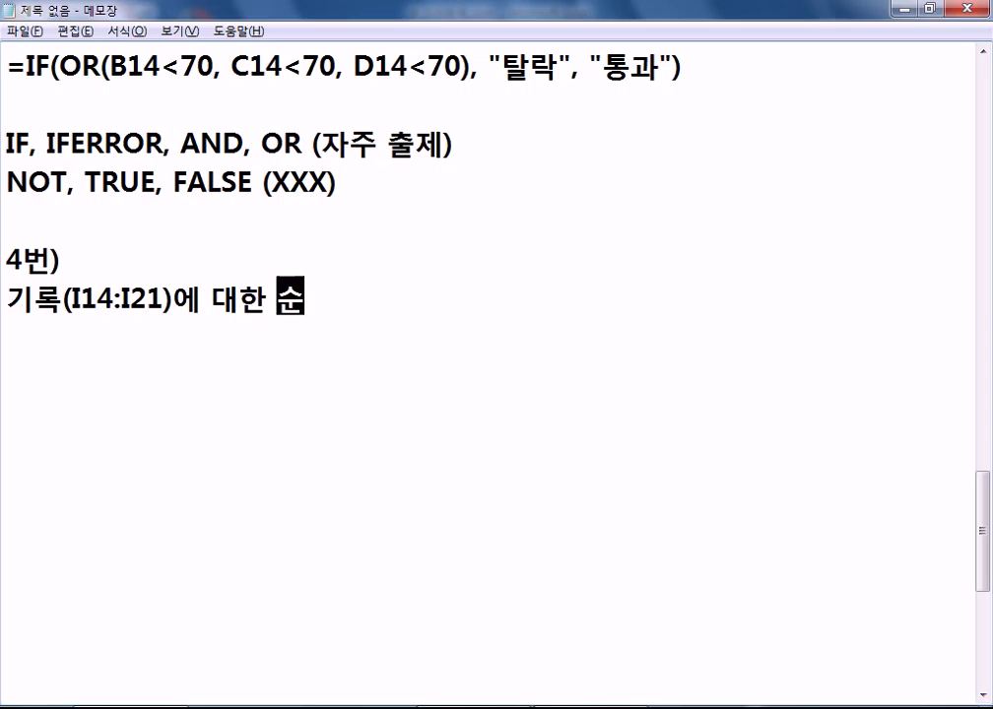
type("위를 ㄱ구하여 ")
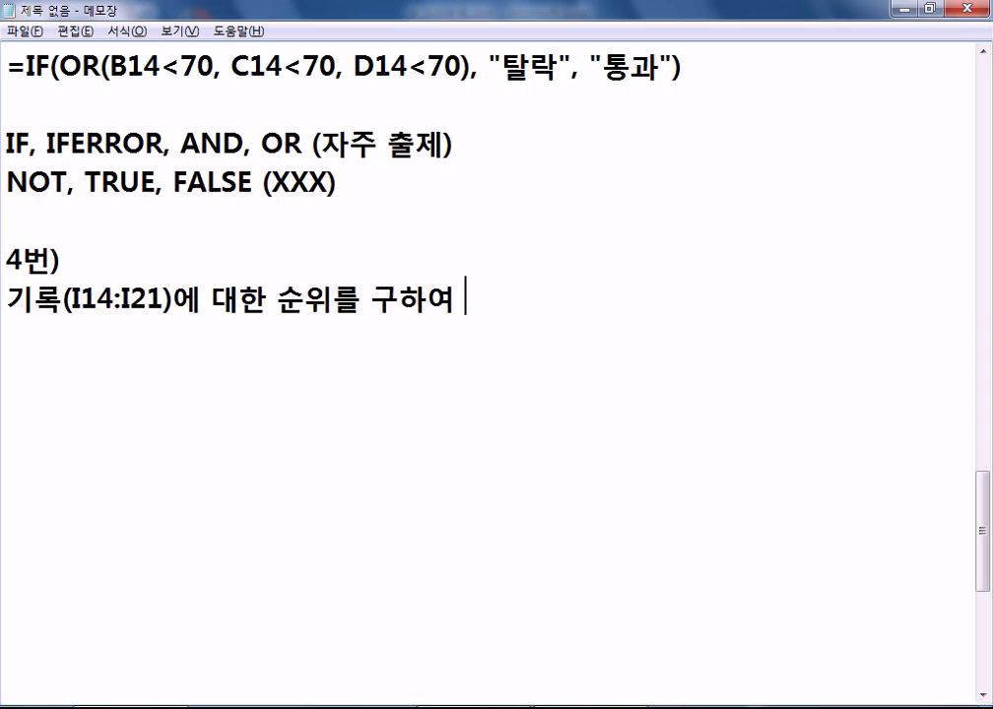
- Complete the problem 4 text with "1위는 "1등", 2위는 "2등", 3위는 "3등", 그 외에는 공란으로 표시"
type("1위")
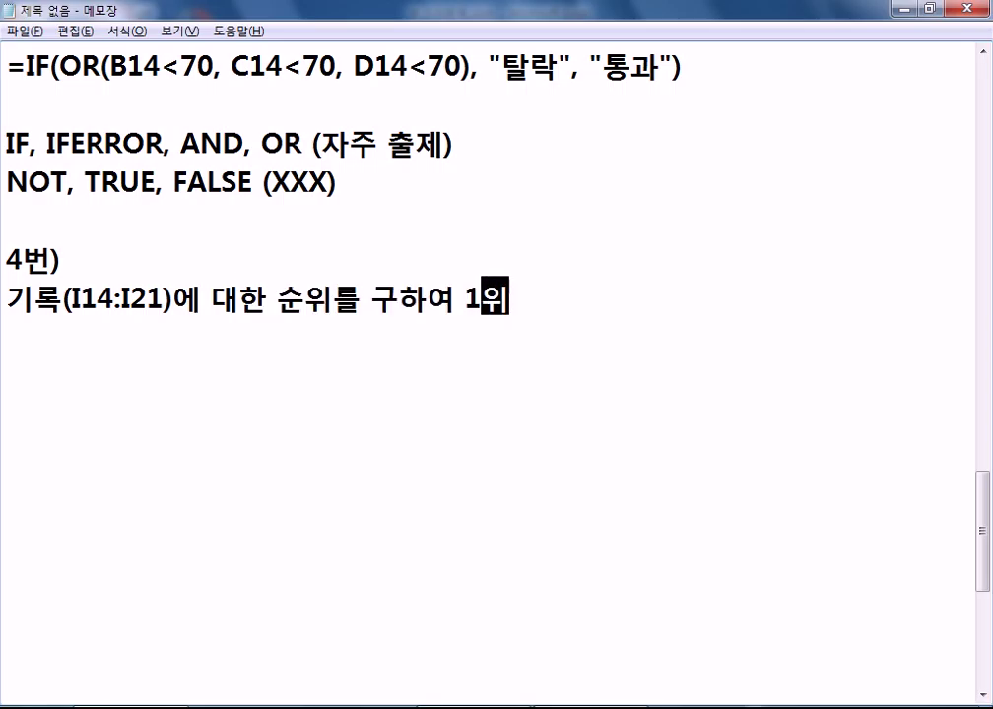
type("는 \"1위")
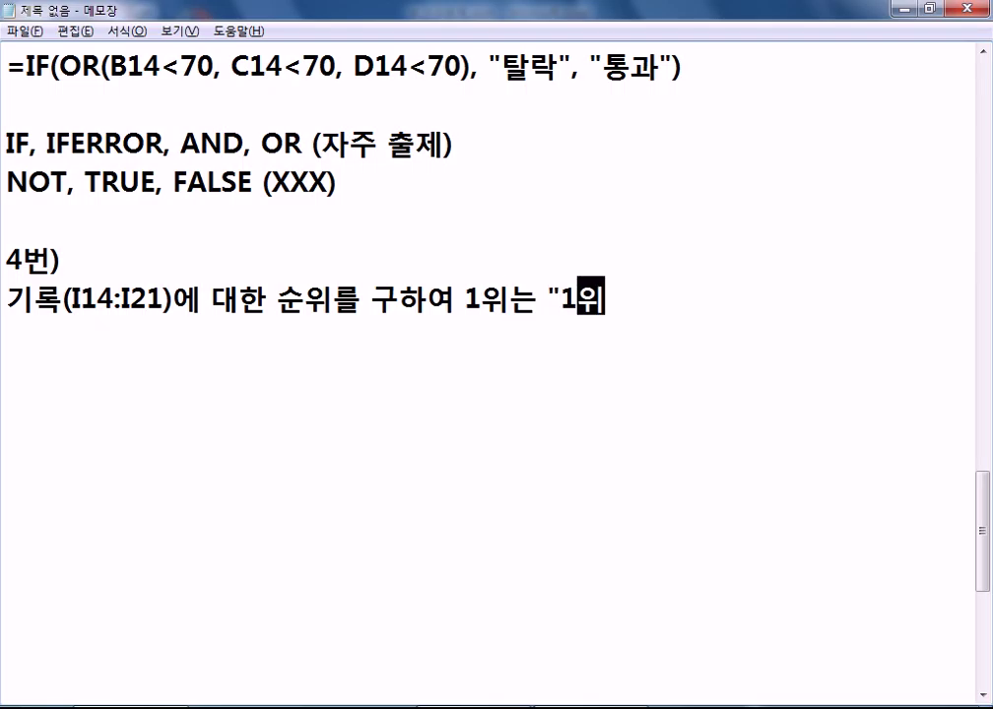
key("BackSpace")
key("BackSpace")
type("등\",")
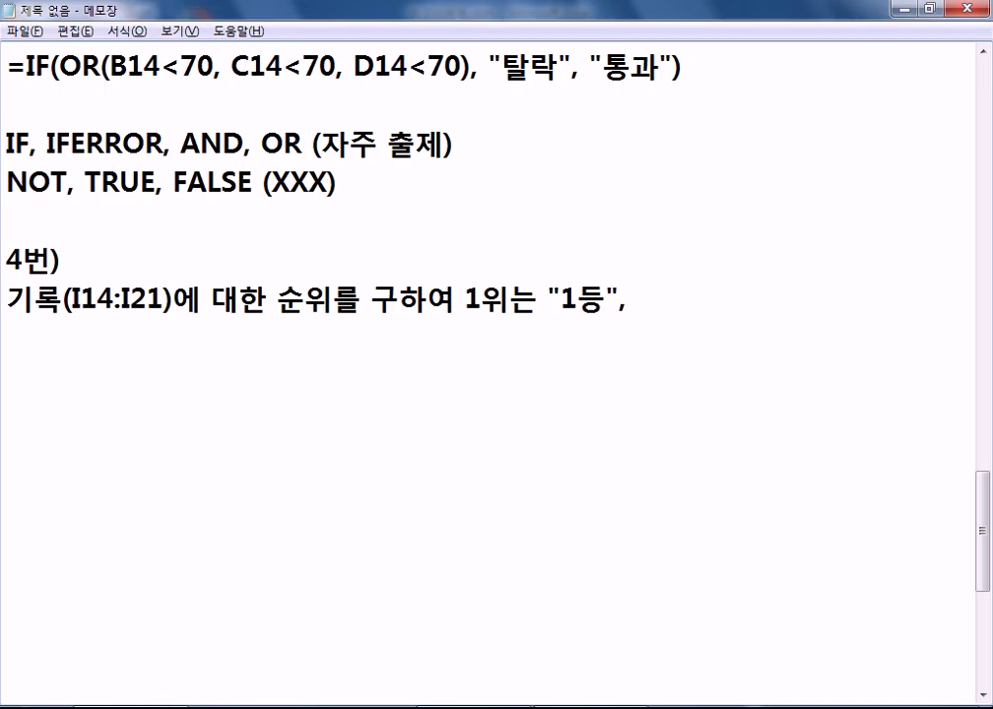
type(" 2위는 \"2등\",")
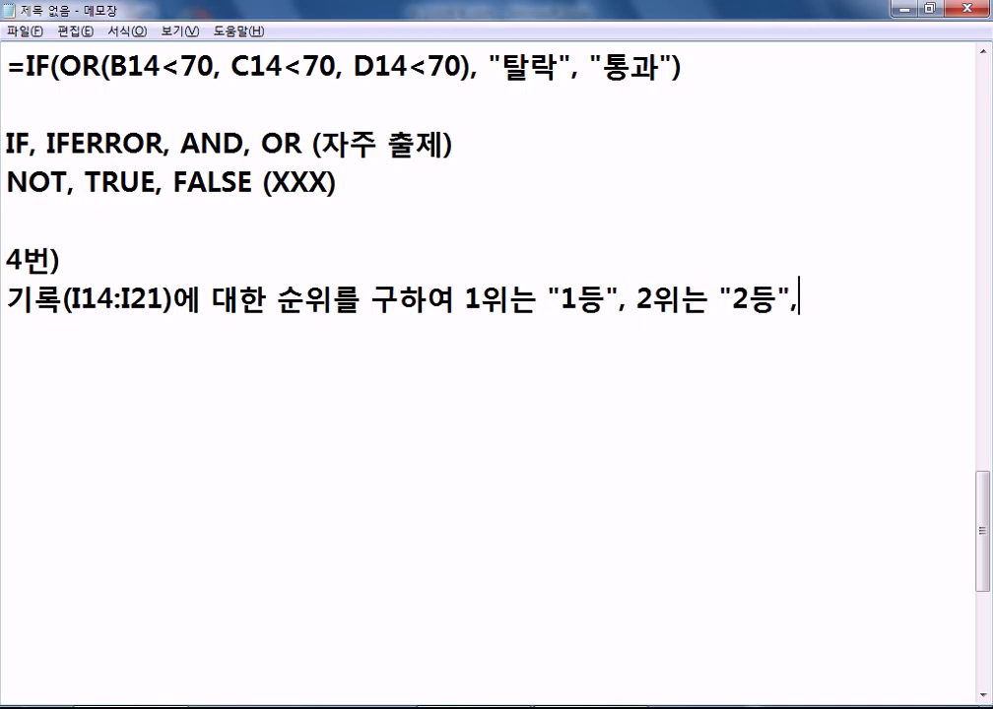
type(" 3위는 \"3등\", 그 외")
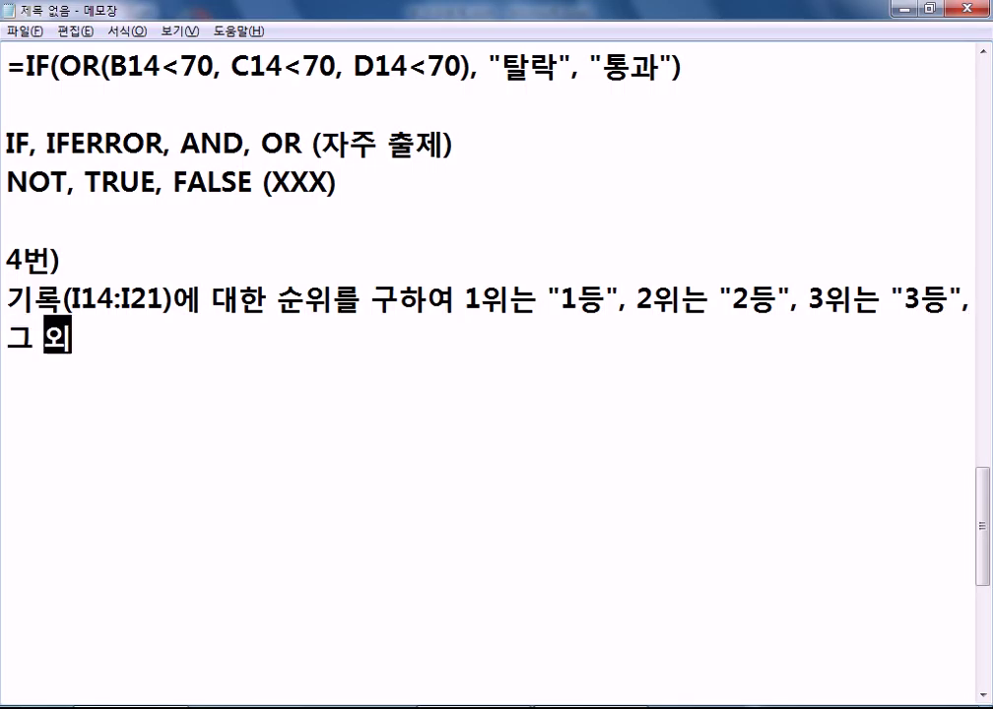
type("에는 공")
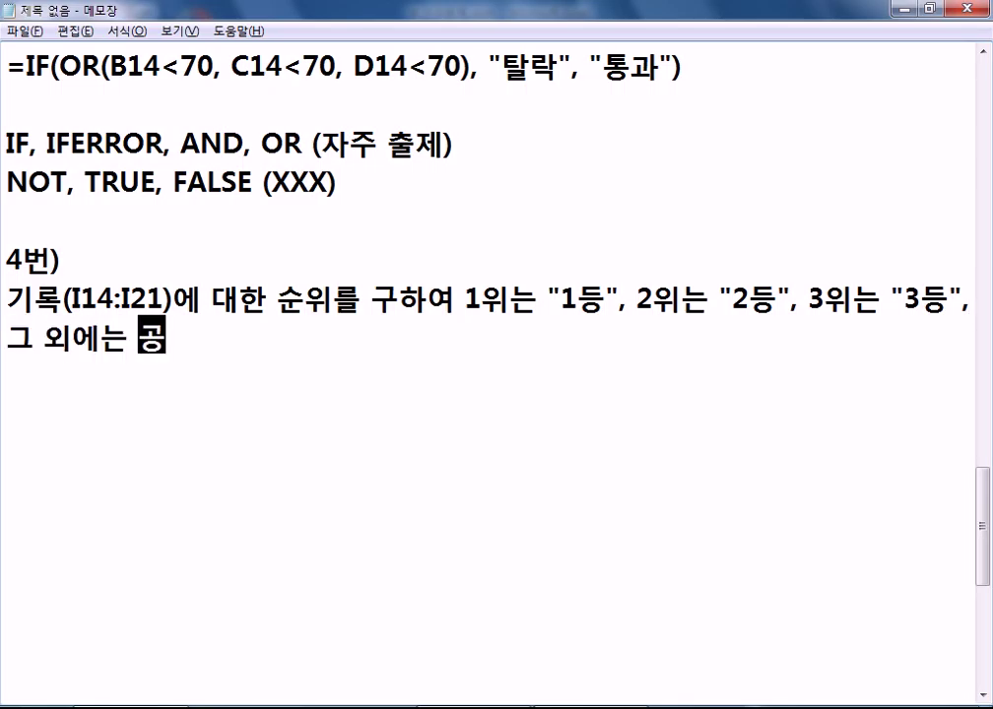
type("란으로 표시")
key("Return")
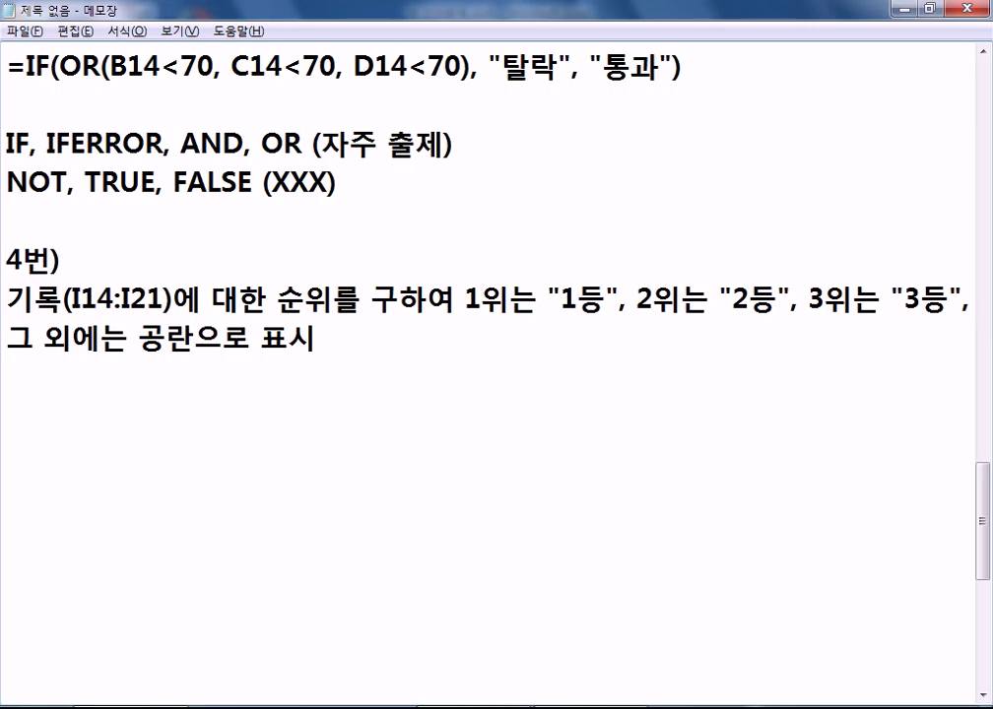
- Review the [표4] 카트 경기 대회 table in Excel and write "IF, RANK, &" beneath the problem 4 text in Notepad
key("alt+Tab")
left_click_drag(215, 189, 202, 406)
left_click(444, 189)
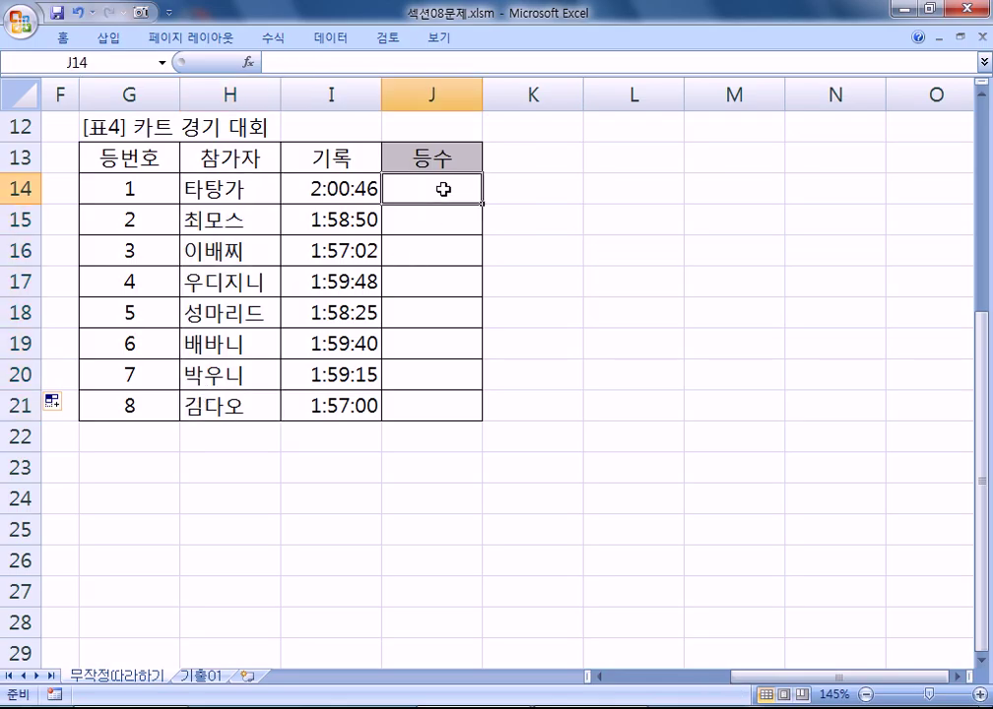
key("alt+Tab")
key("alt+Tab")
key("alt+Tab")
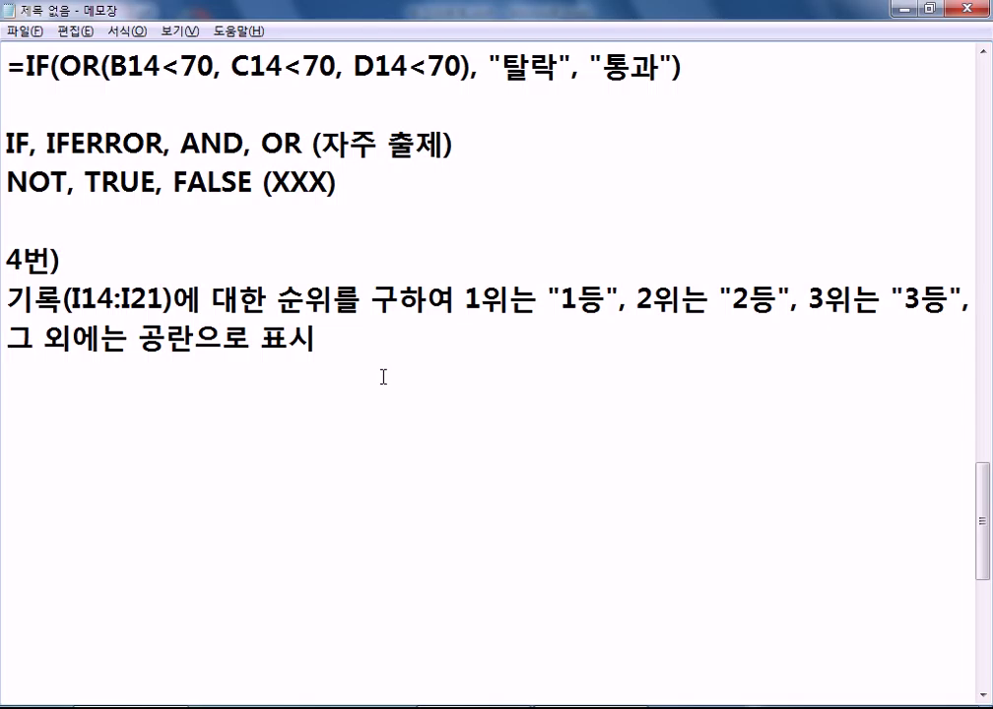
type("IF, RAN")
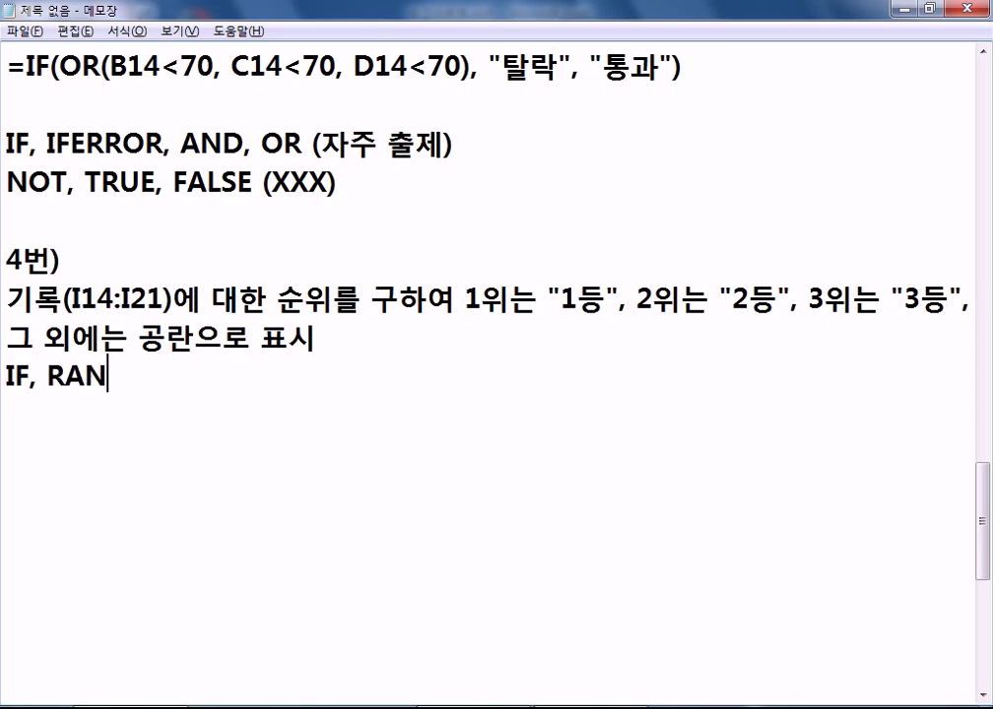
type("K, &")
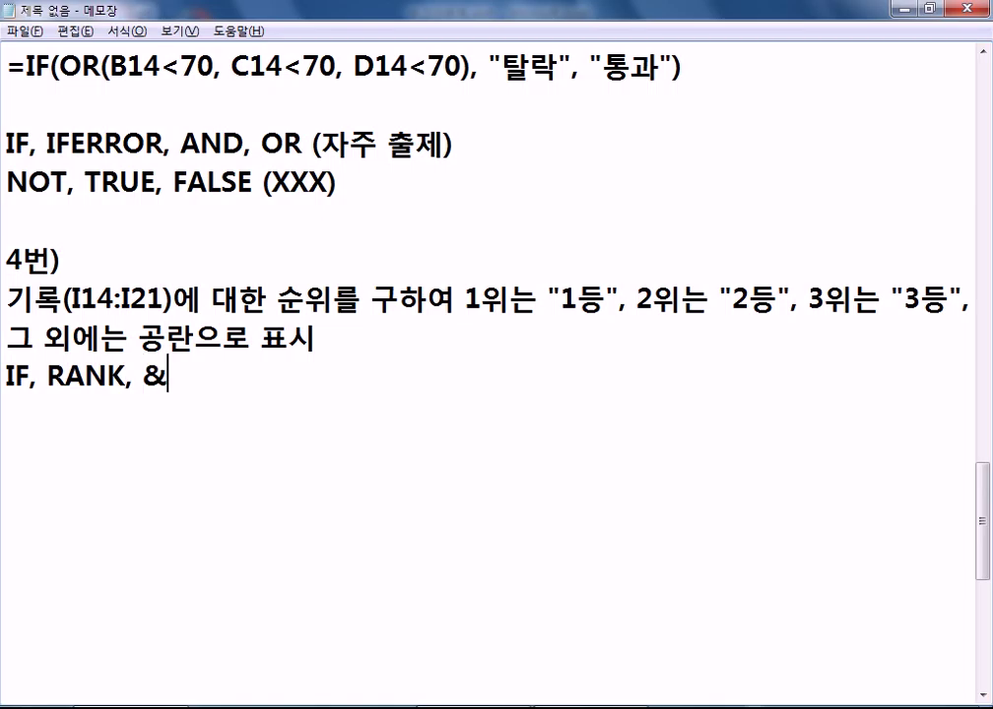
key("Return")
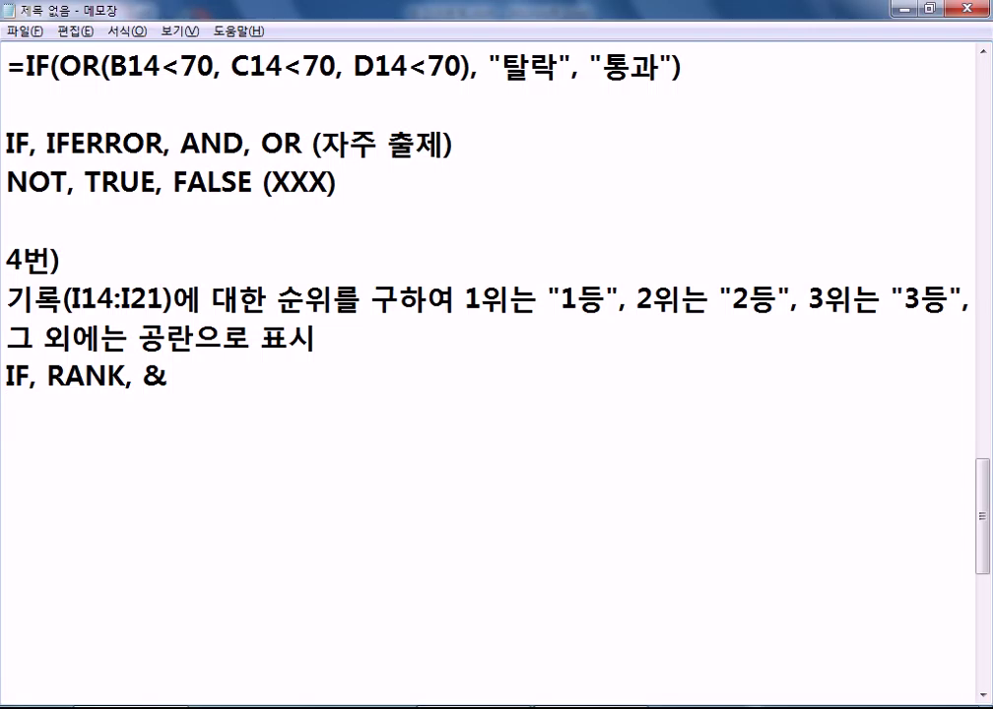
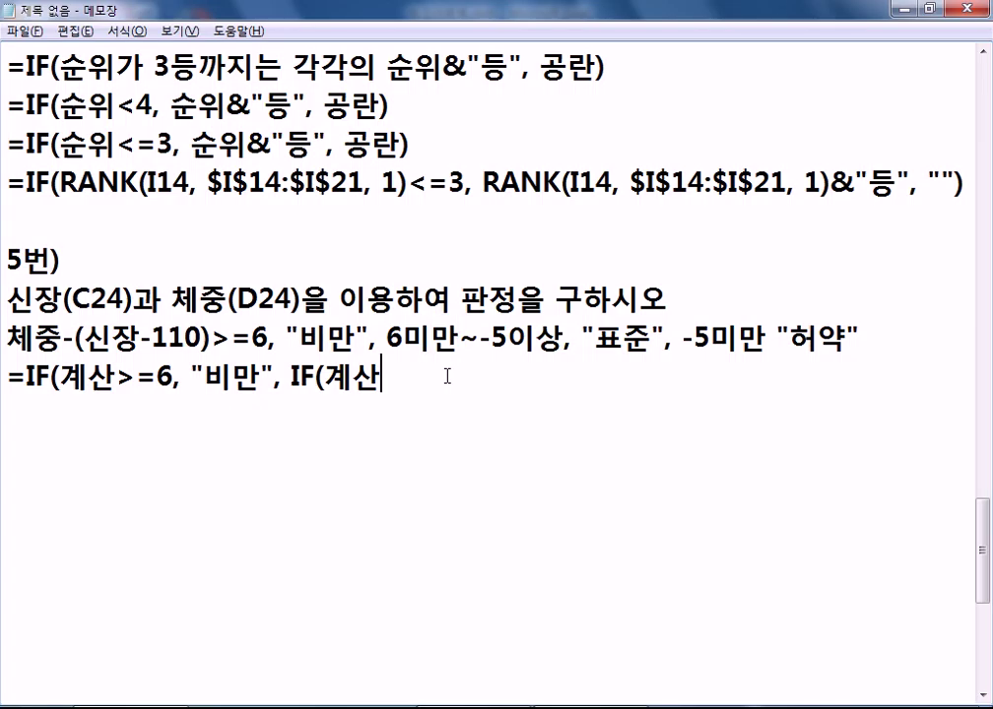
- Complete the problem 5 nested IF formula with ">=-5, "표준", "허약"))" and begin a new line
type(">=-5")
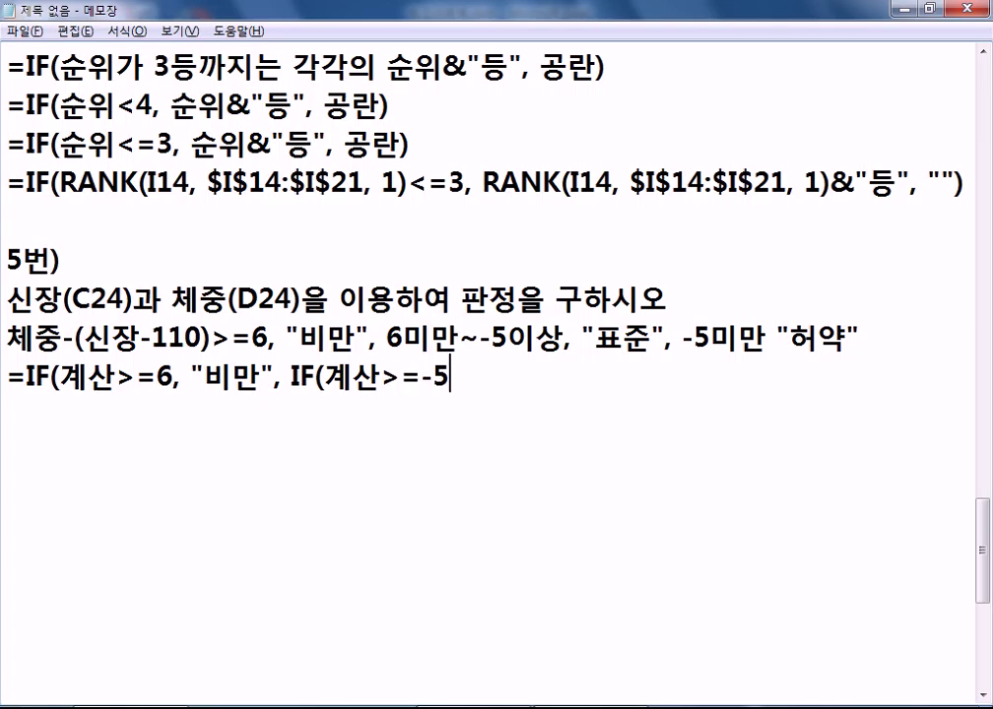
type(", \"표준\",")
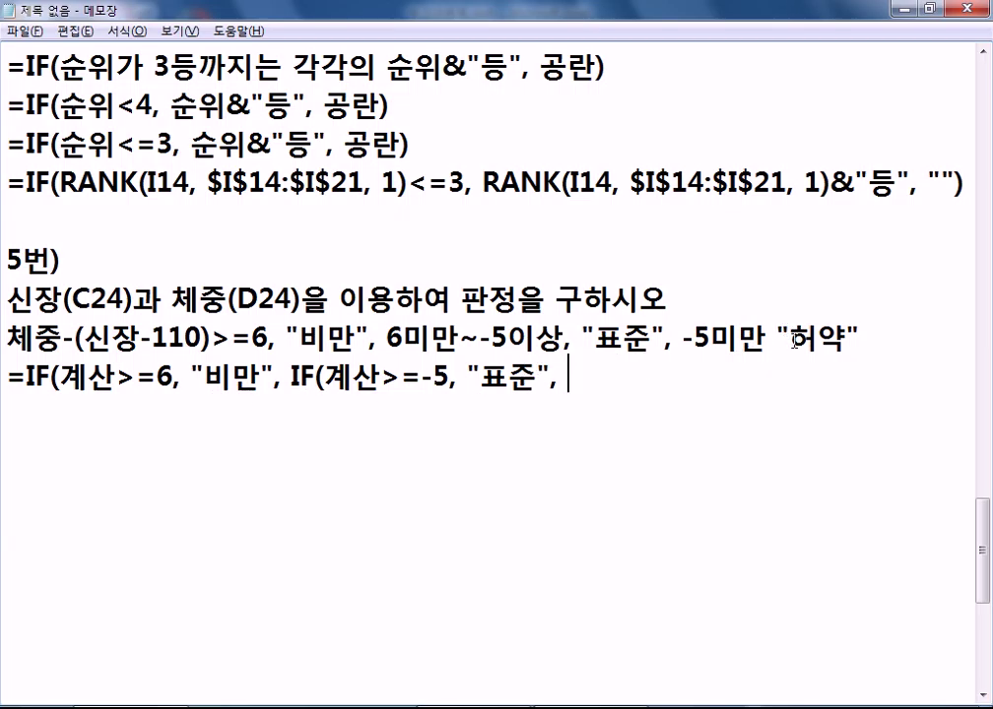
type("\"허야ㄱ\"))")
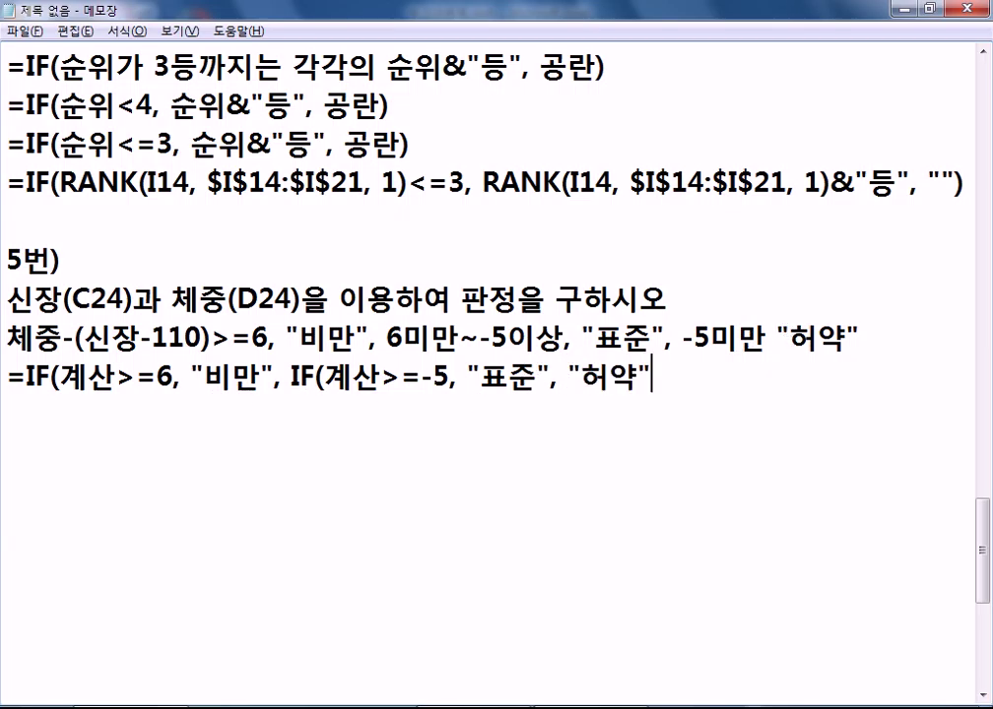
key("Return")
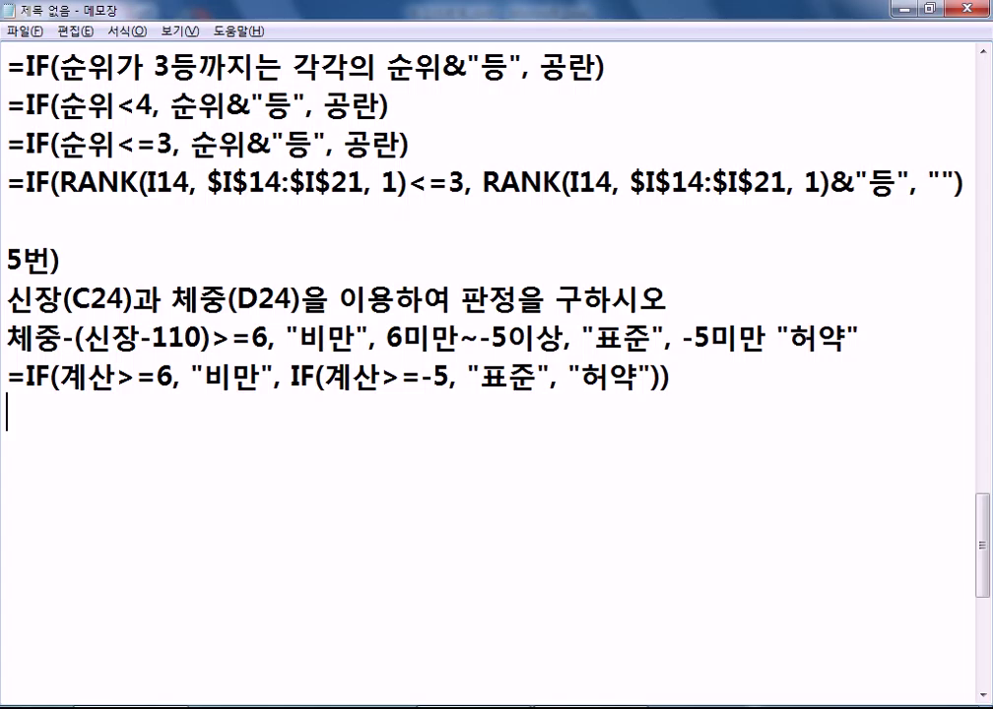
- Compare the "6미만~-5이상" condition in problem 5 with the ">=6" test and "비만" result in the nested IF formula
left_click_drag(402, 338, 564, 338)
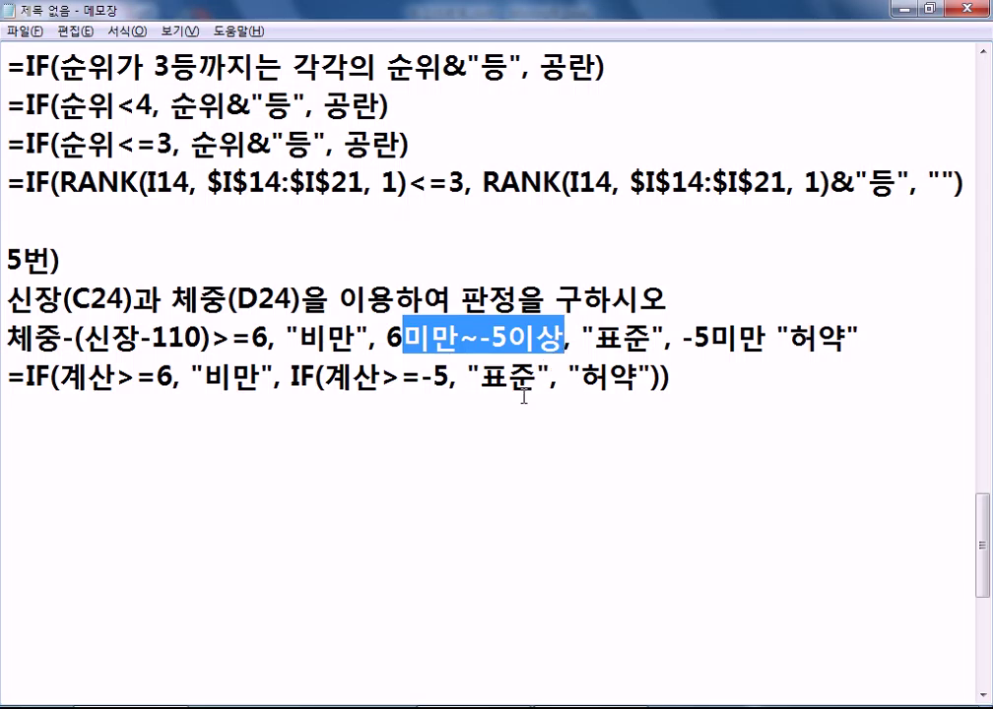
left_click(448, 338)
left_click_drag(378, 338, 564, 335)
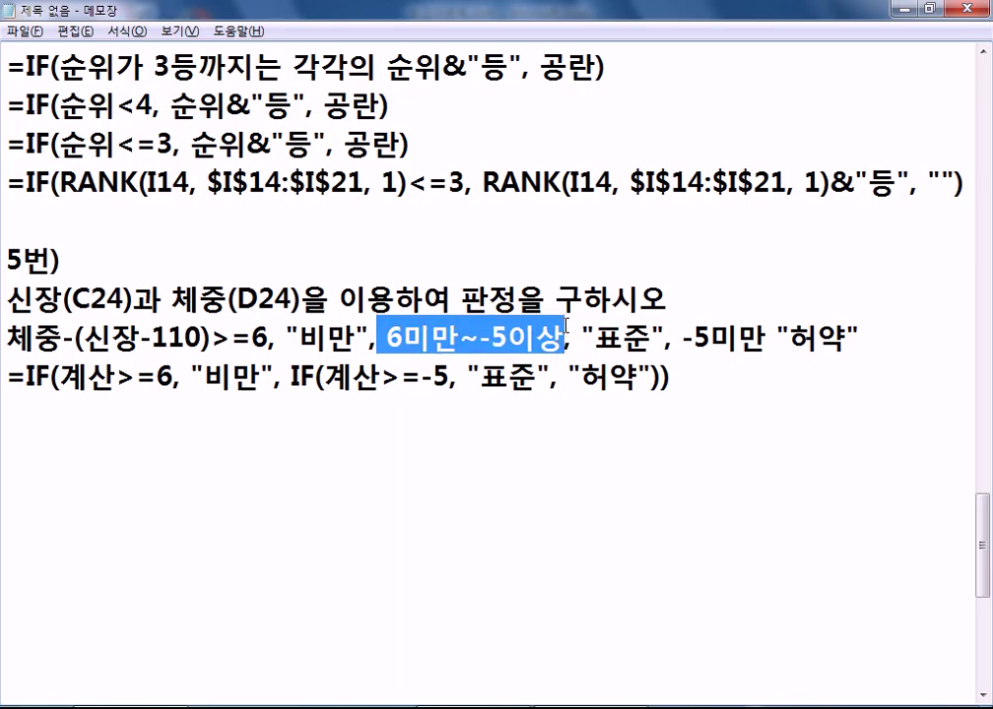
left_click_drag(268, 338, 258, 377)
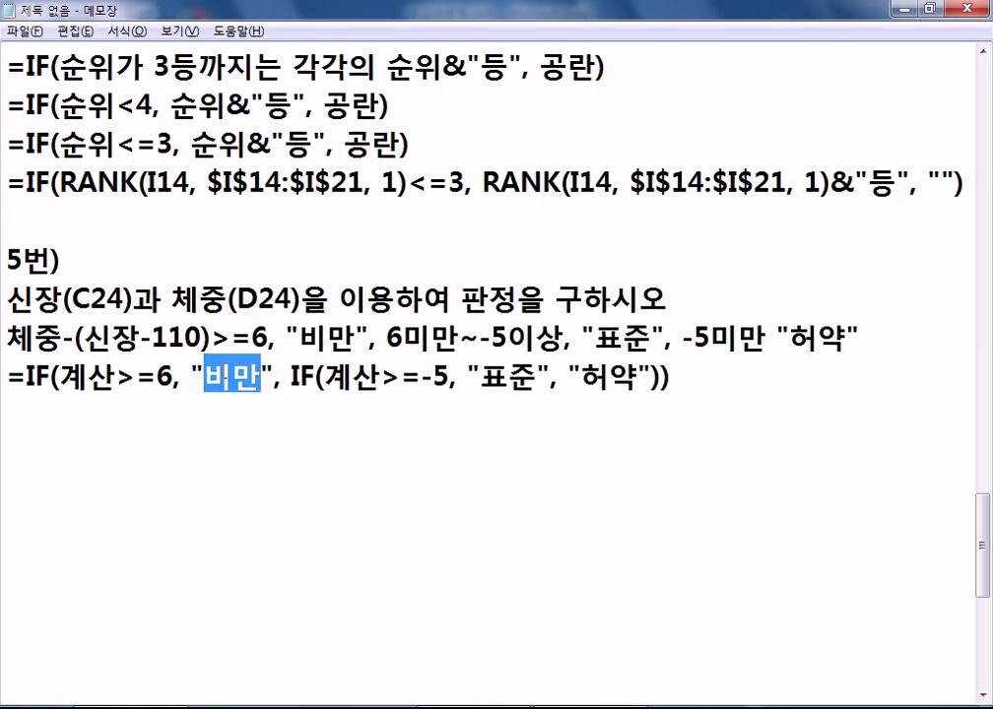
left_click_drag(173, 384, 122, 386)
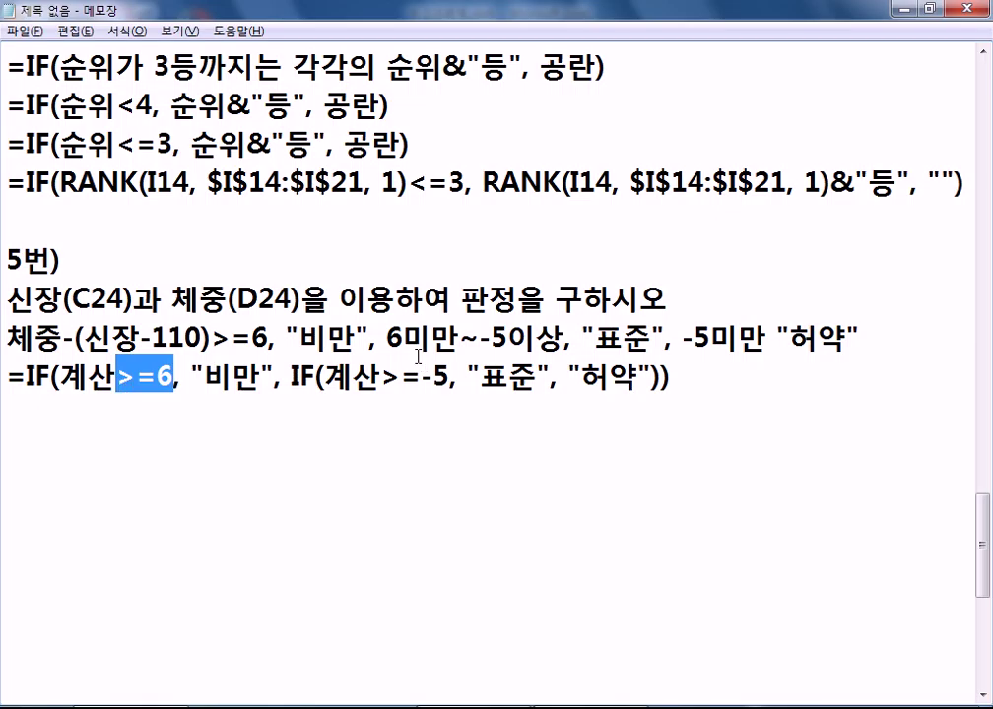
- Compare the "6미만~-5이상" condition in problem 5 with the "계산>=-5" test and the "표준" and "허약" results in the formula
left_click_drag(387, 338, 567, 348)
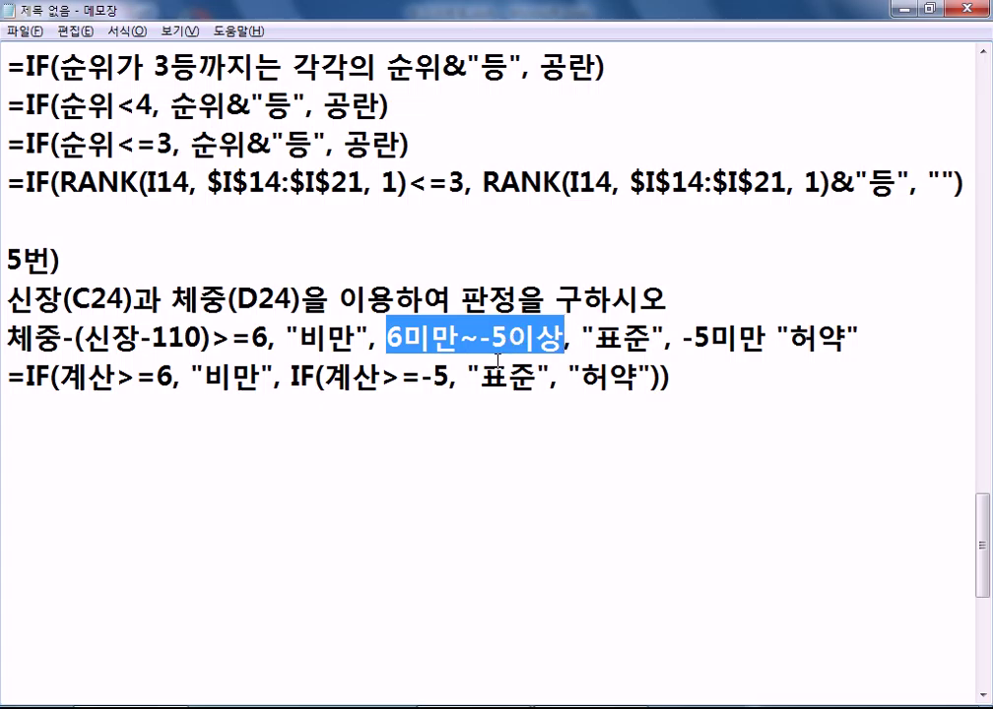
left_click_drag(326, 378, 455, 374)
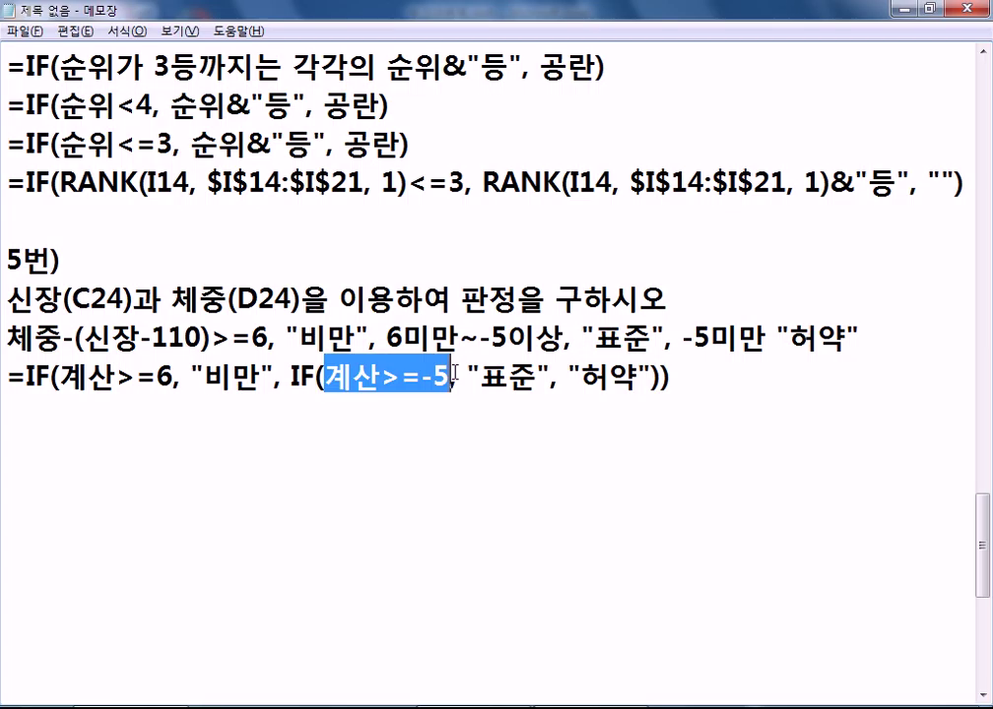
key("Right")
key("Right")
key("Right")
key("Right")
key("shift+Right")
key("shift+Right")
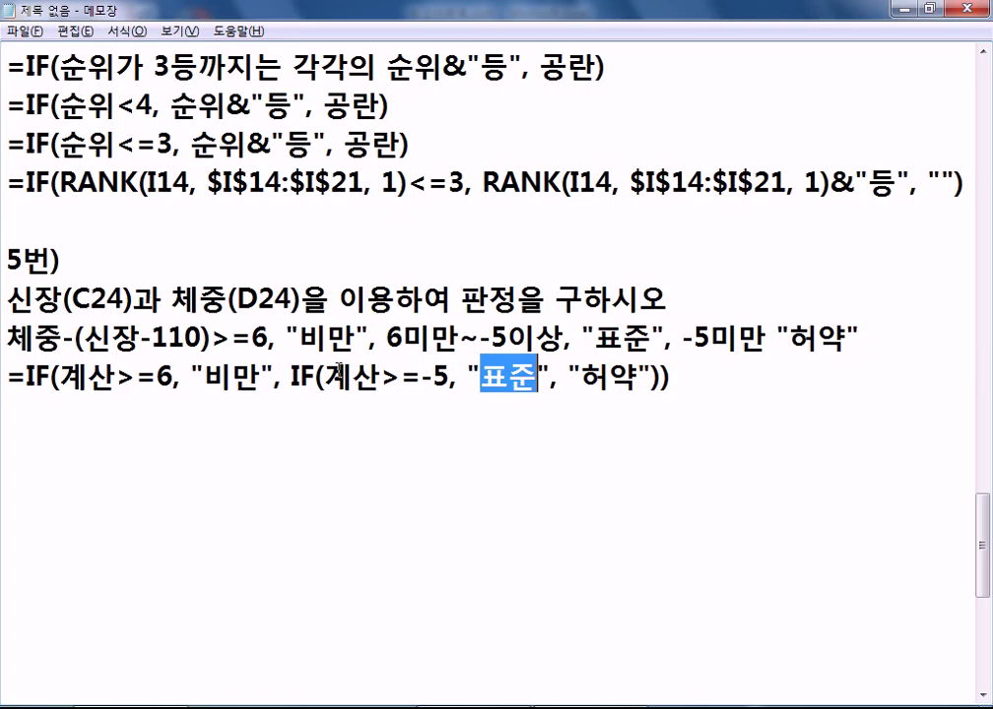
left_click(580, 377)
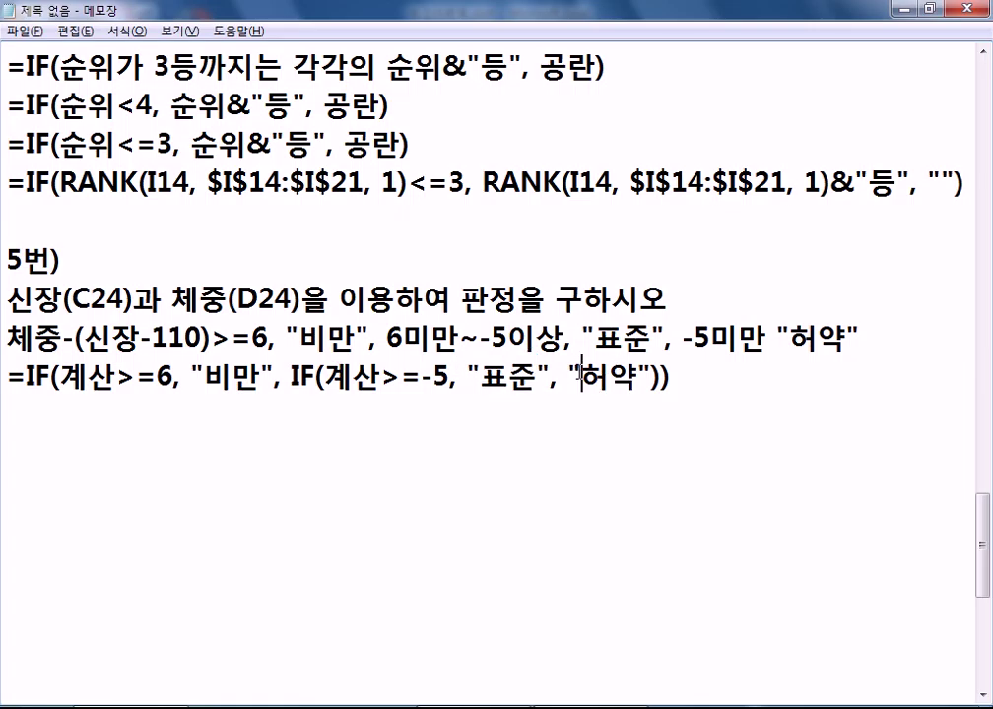
left_click(572, 401)
- Duplicate the problem 5 nested IF formula on the line below and replace its first "계산" with "C24-(D24-110)"
left_click_drag(8, 378, 116, 416)
key("ctrl+c")
left_click(32, 417)
key("ctrl+v")
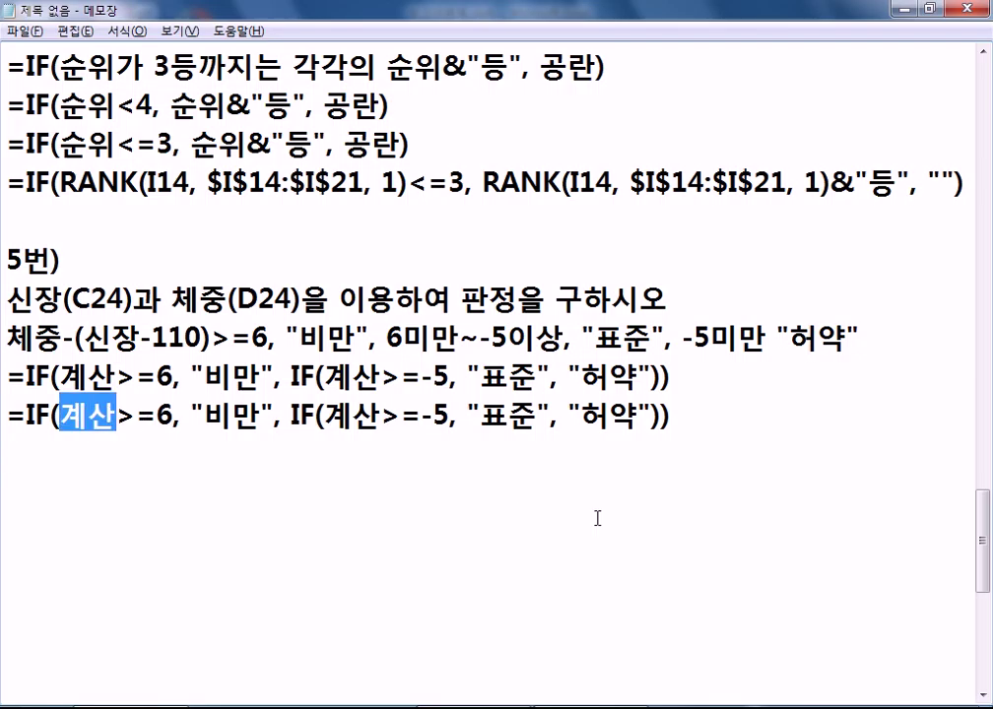
type("C24")
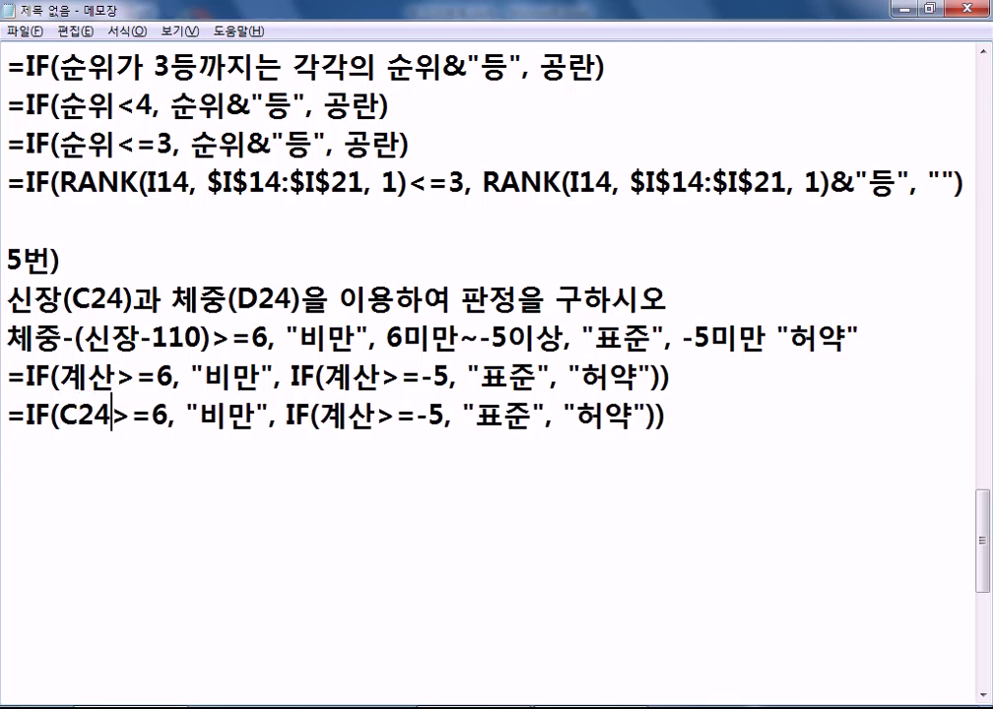
type("-(")
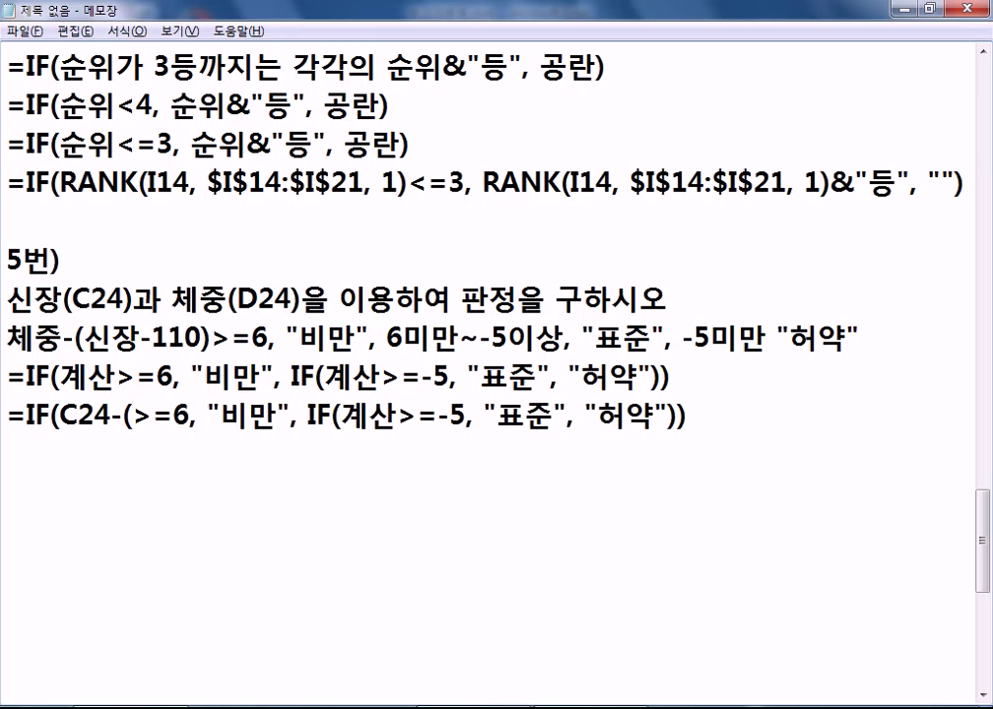
type("D24-110)")
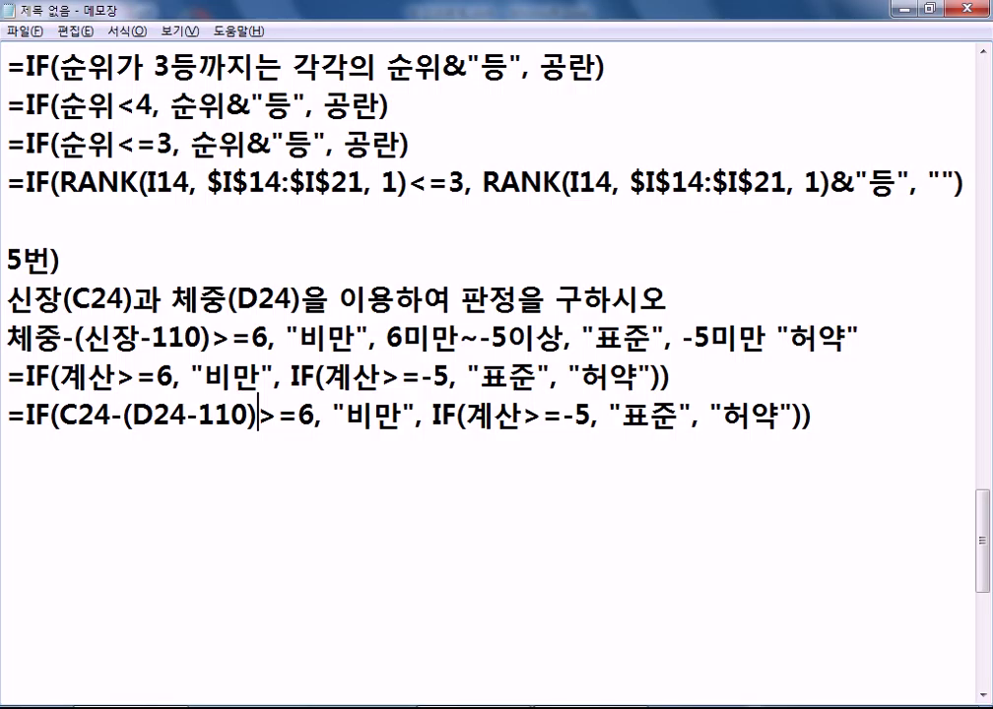
- Correct the first calculation in the duplicated formula to "D24-(C24-110)"
left_click_drag(60, 417, 258, 416)
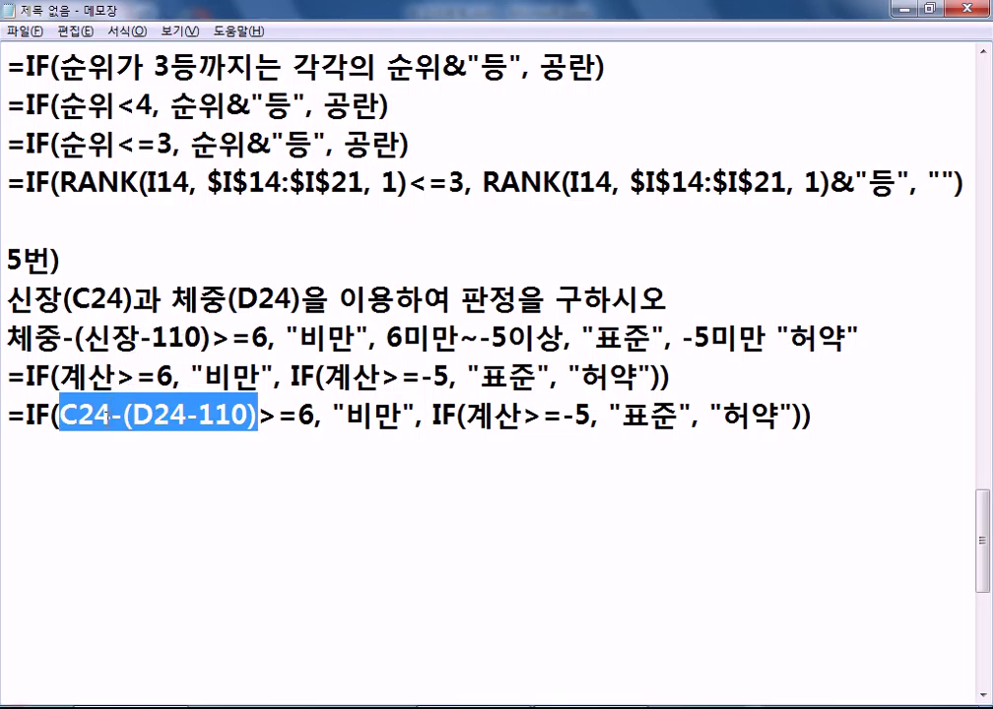
left_click_drag(63, 415, 157, 416)
type("D24-(")
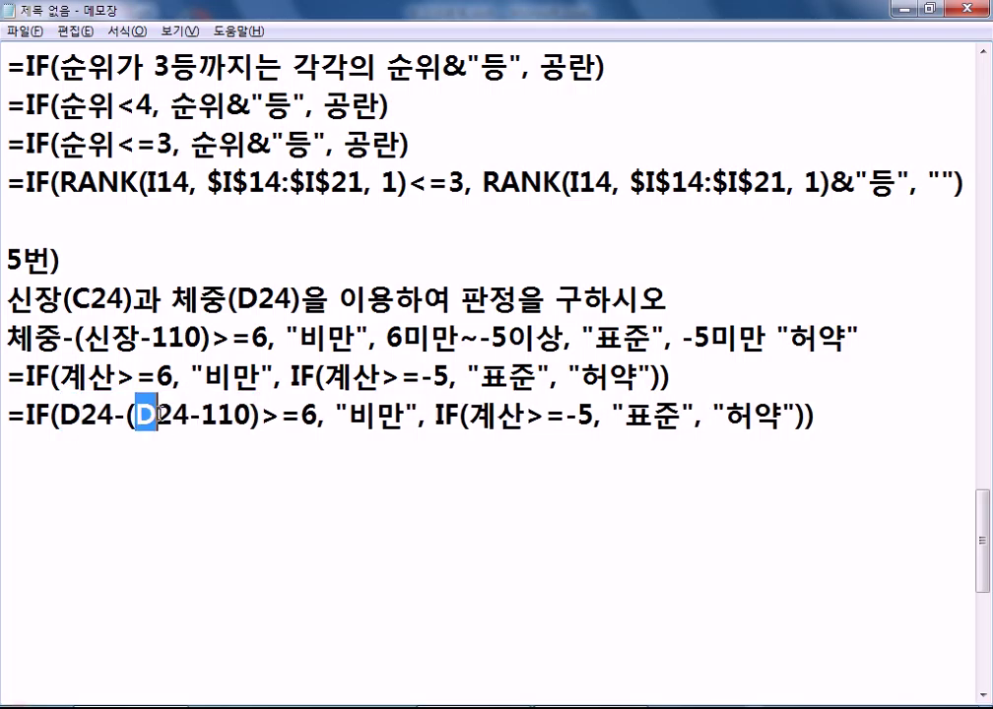
type("C")
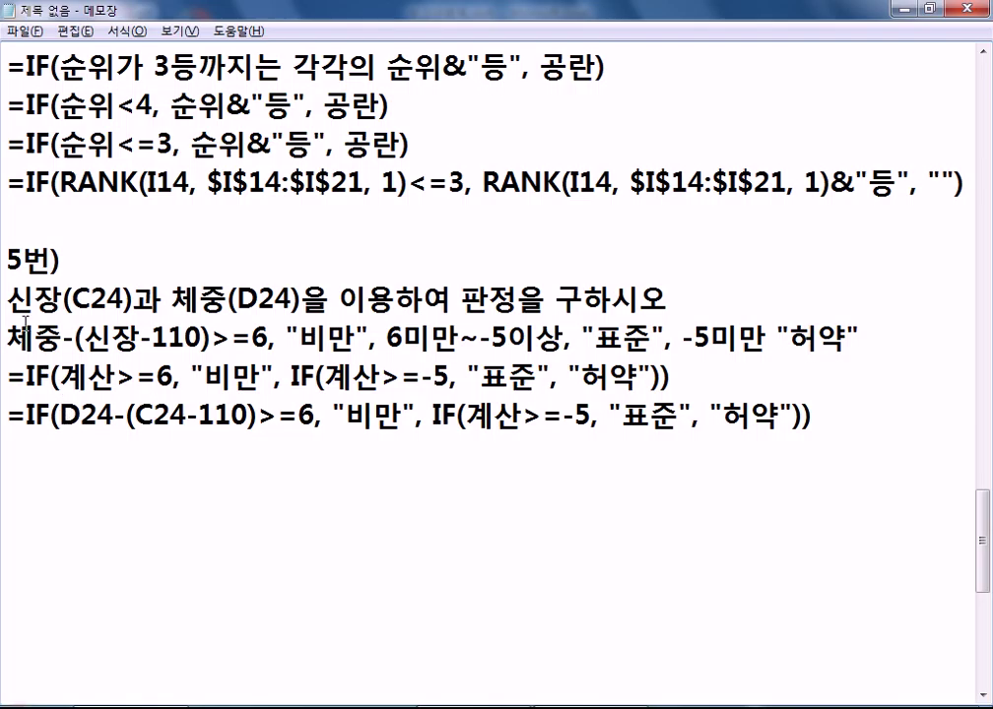
- Replace the second "계산" in the duplicated formula with a copy of "D24-(C24-110)" and compare it with the line above
left_click_drag(61, 415, 258, 419)
key("ctrl+c")
left_click_drag(459, 418, 520, 417)
key("ctrl+v")
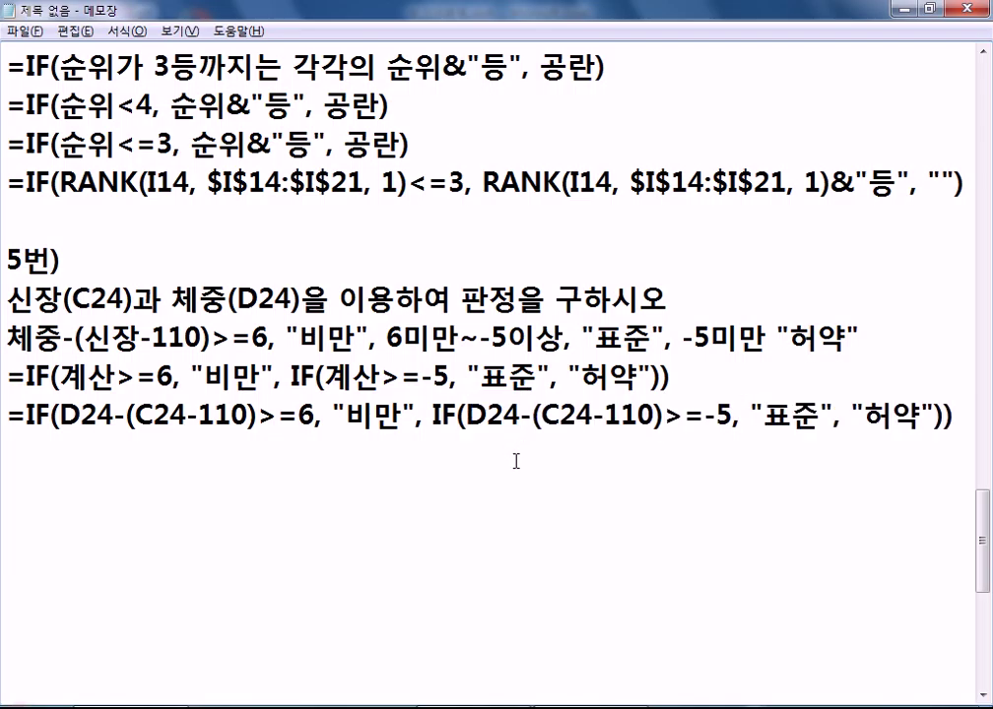
left_click_drag(60, 378, 116, 377)
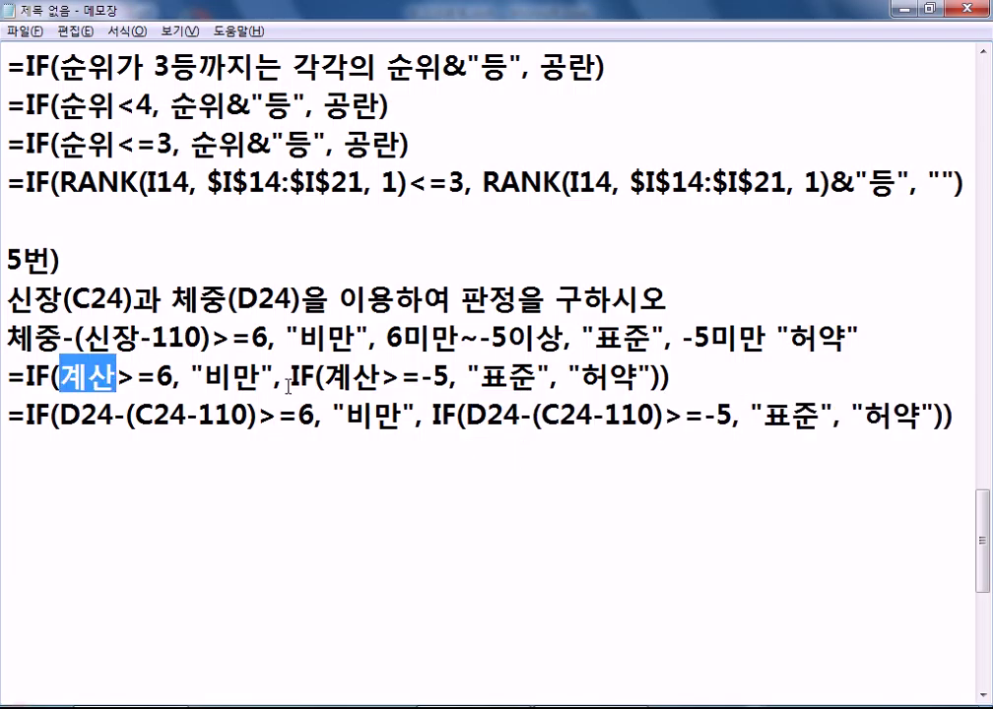
left_click_drag(327, 378, 379, 378)
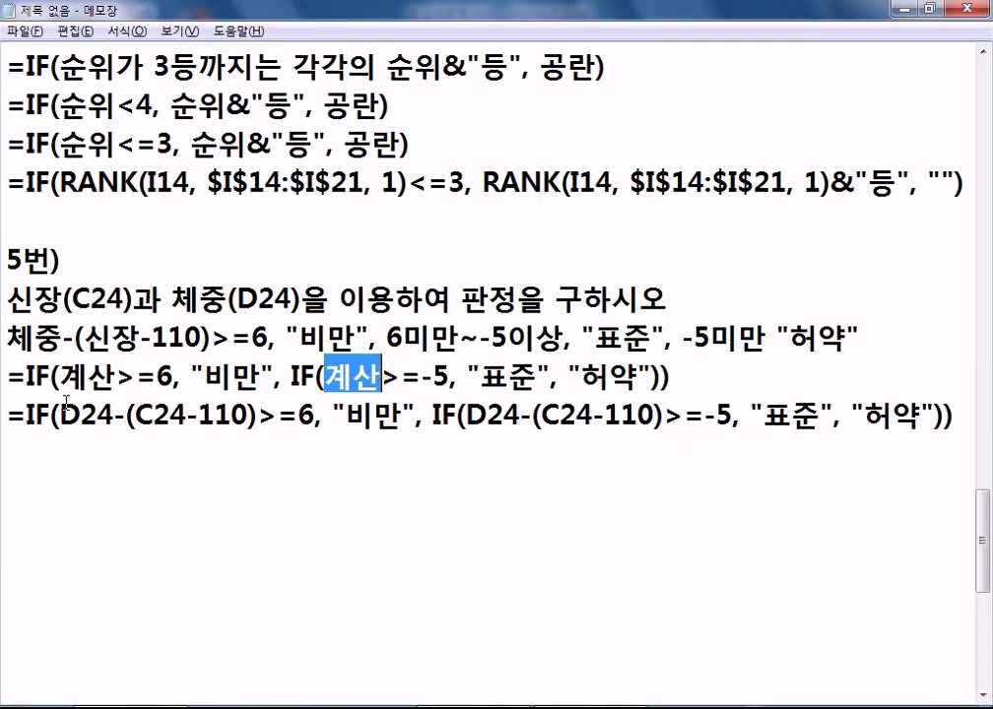
- Switch to Excel, enter the problem 5 formula from Notepad in cell E24 of the [표5] 비만도 측정 table, and fill it down to E29
left_click(17, 415)
left_click_drag(17, 414, 955, 408)
key("alt+Tab")
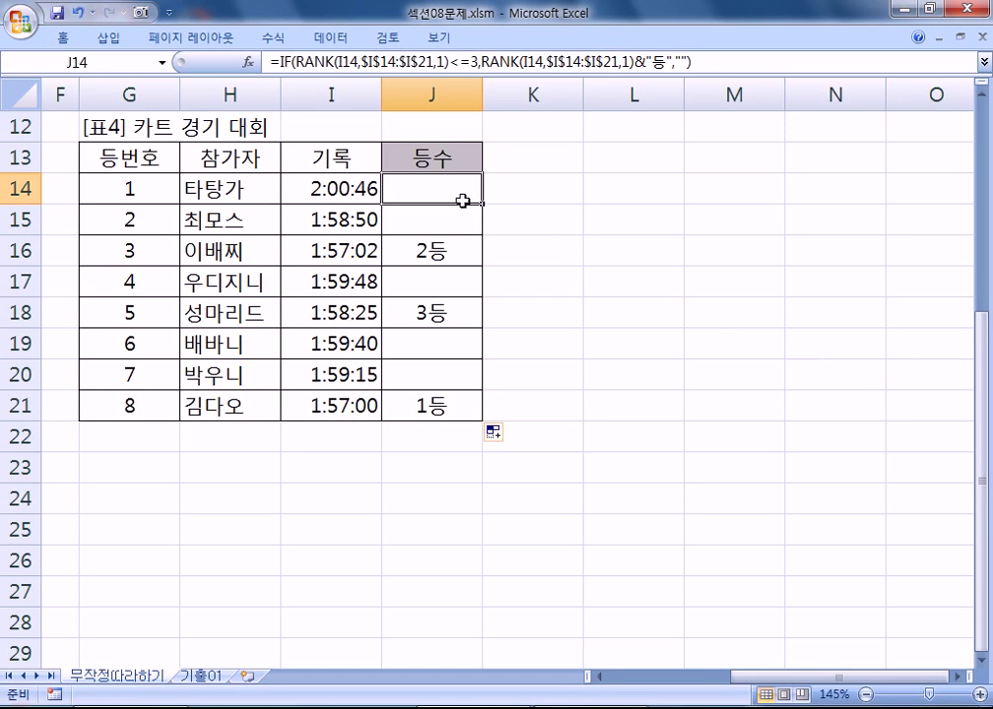
key("Home")
scroll(293, 540, "down", 2)
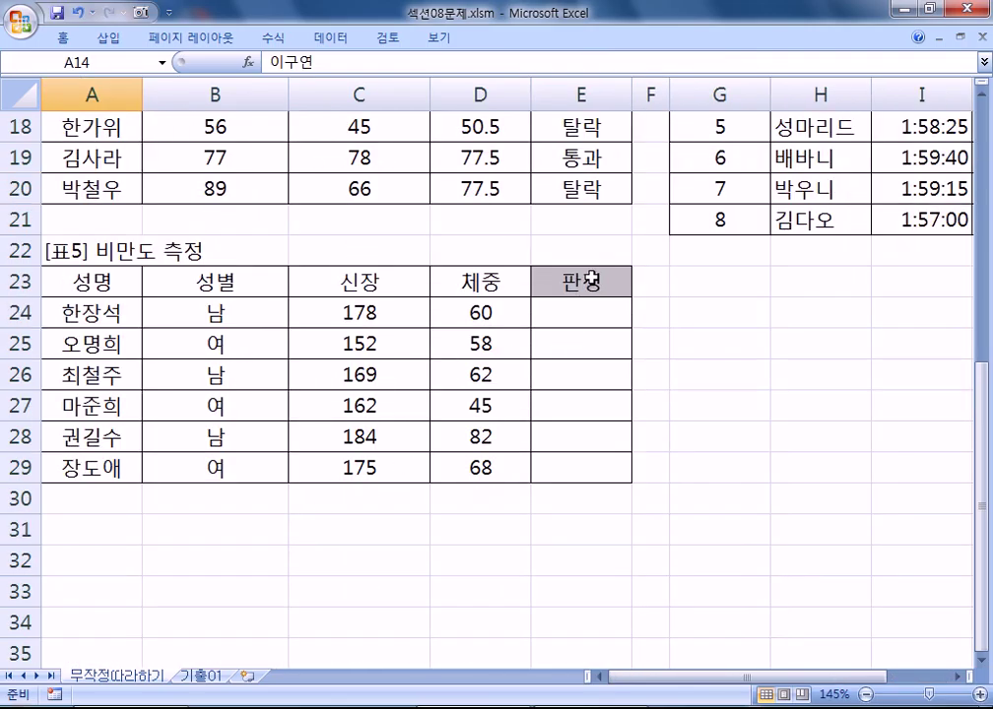
double_click(570, 313)
key("ctrl+v")
key("Return")
left_click(611, 318)
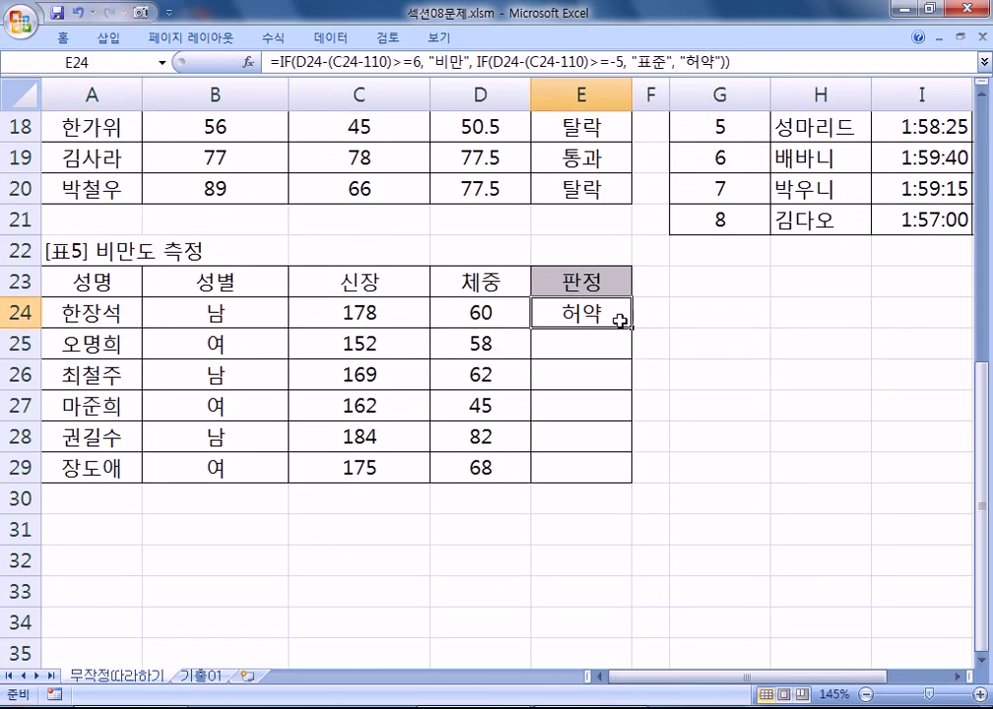
left_click_drag(631, 328, 641, 477)
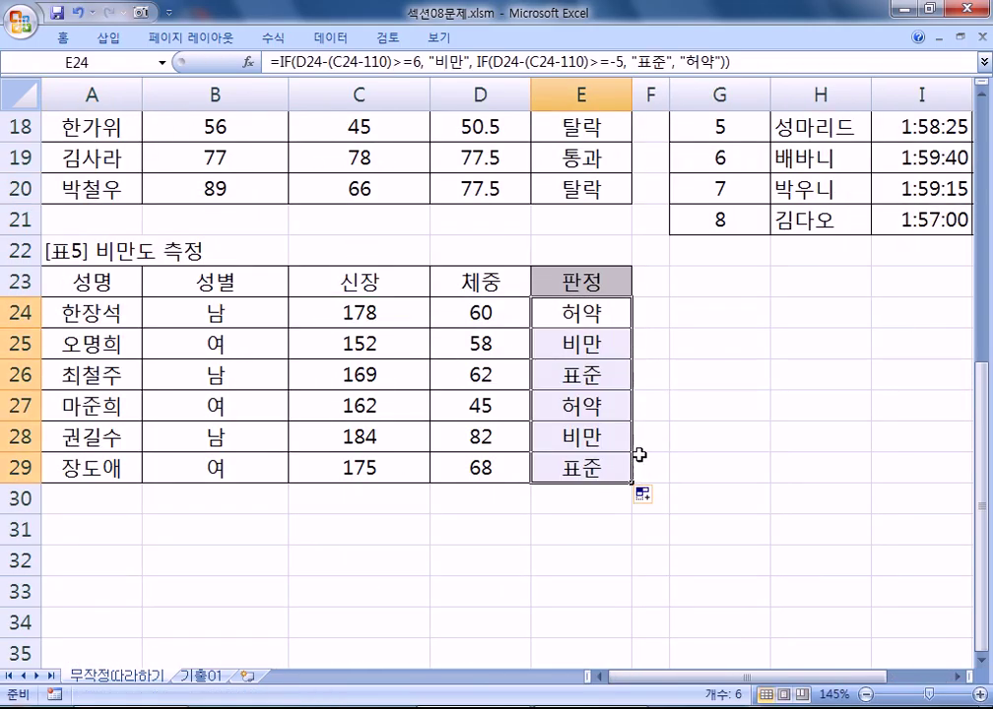
- Check the 판정 results in [표5] against the 신장 and 체중 values of individual rows
left_click(377, 344)
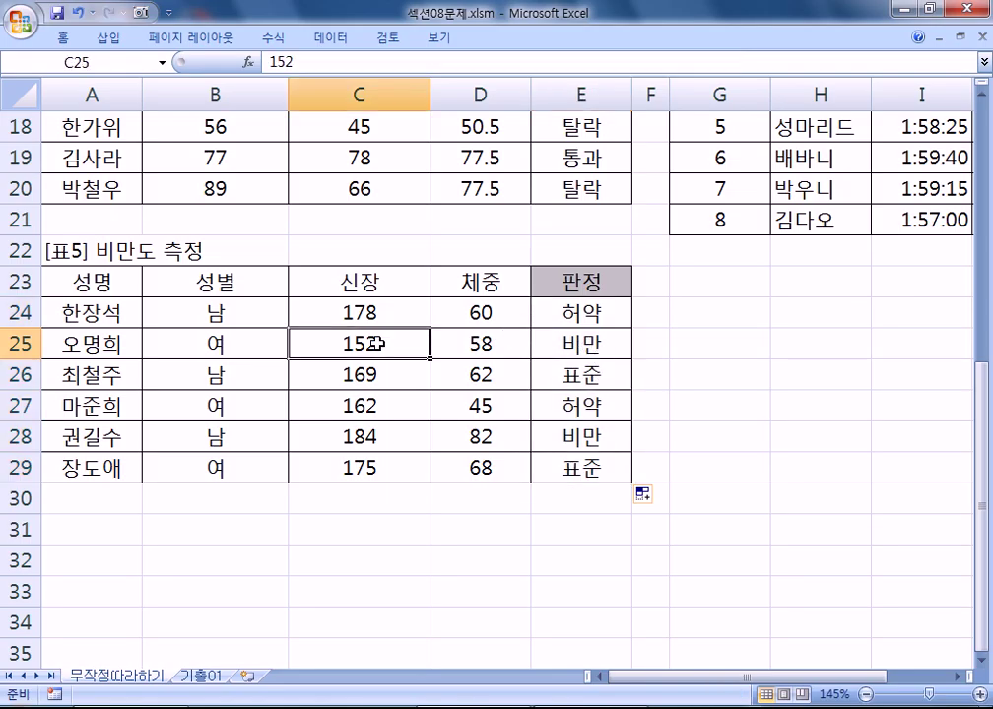
left_click(589, 374)
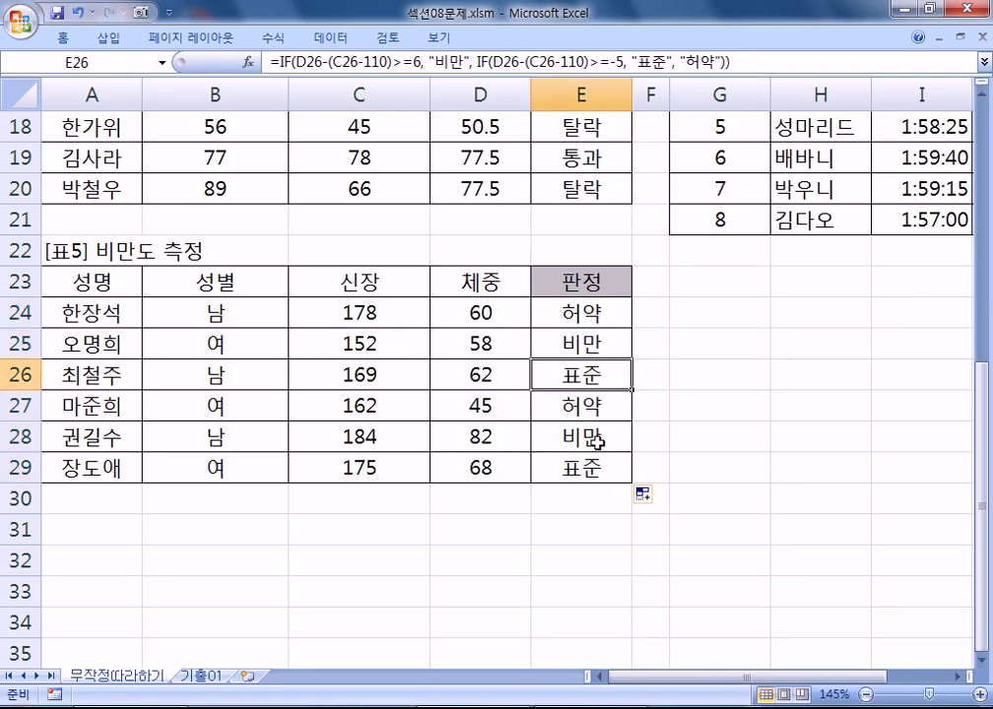
left_click(593, 439)
left_click(392, 435)
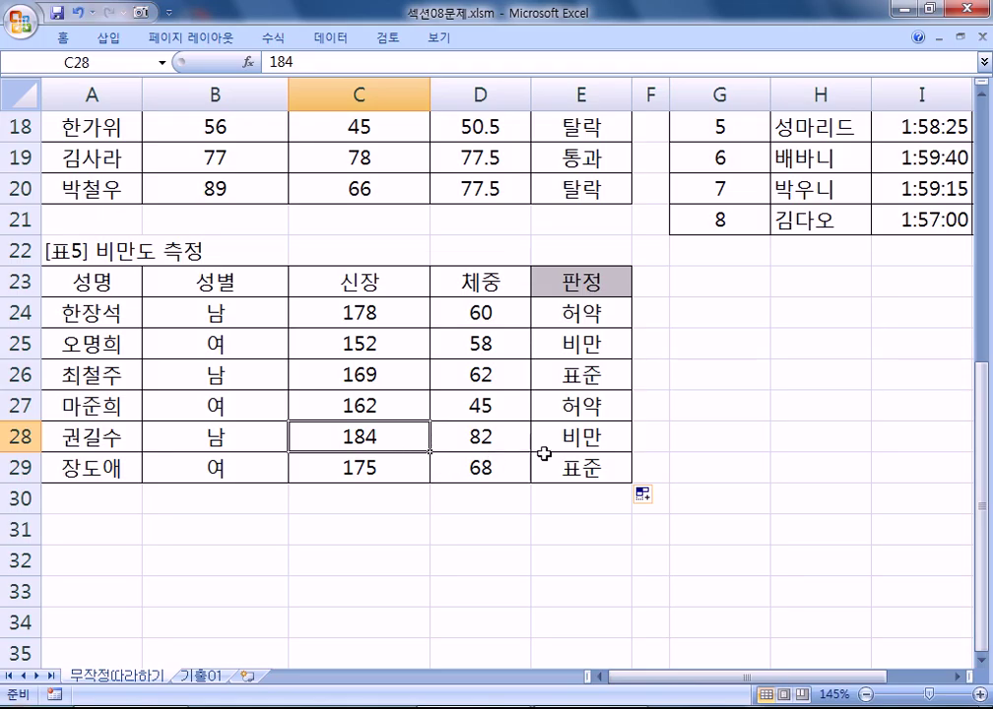
left_click(585, 440)
left_click(491, 498)
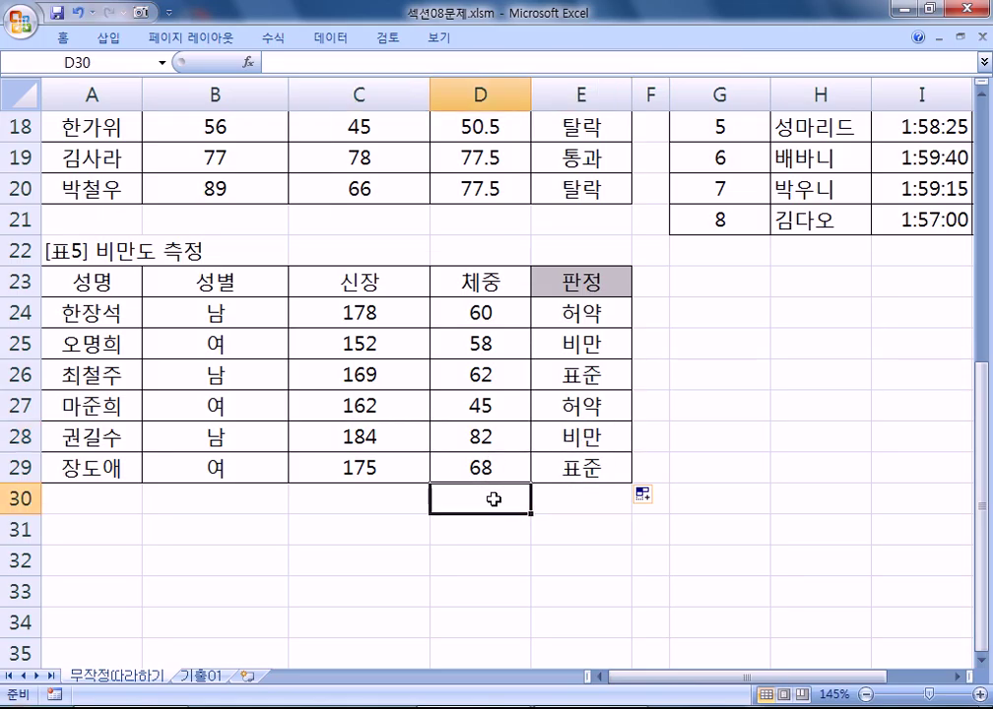
left_click(409, 488)
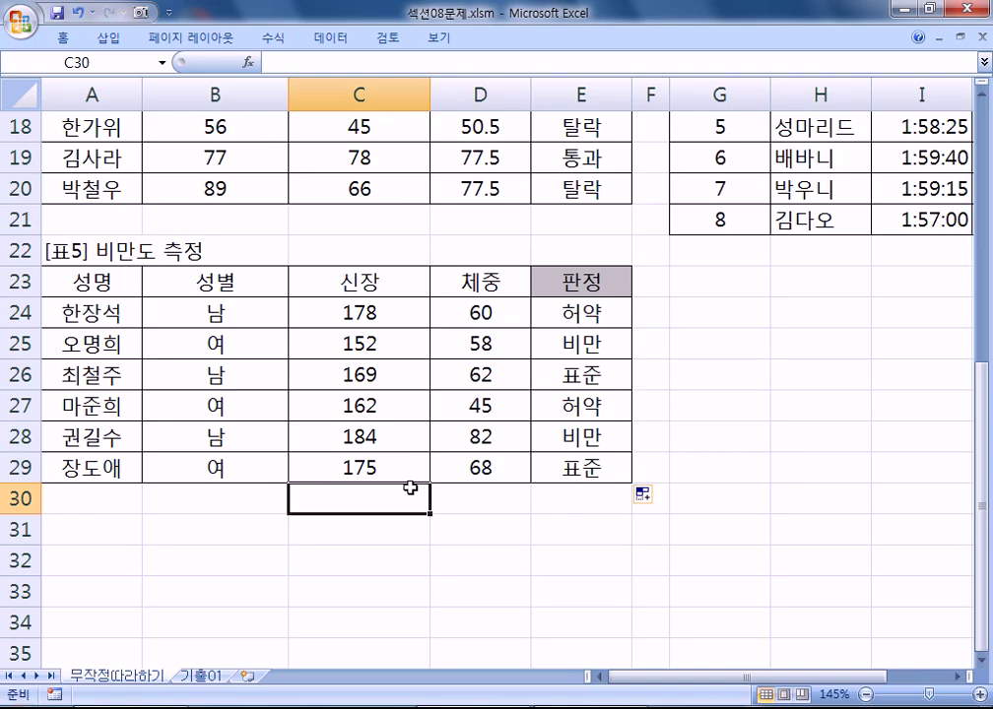
- Switch back to Notepad and add the headings "107쪽)" and "1번)" on separate lines below the problem 5 formula
key("alt+Tab")
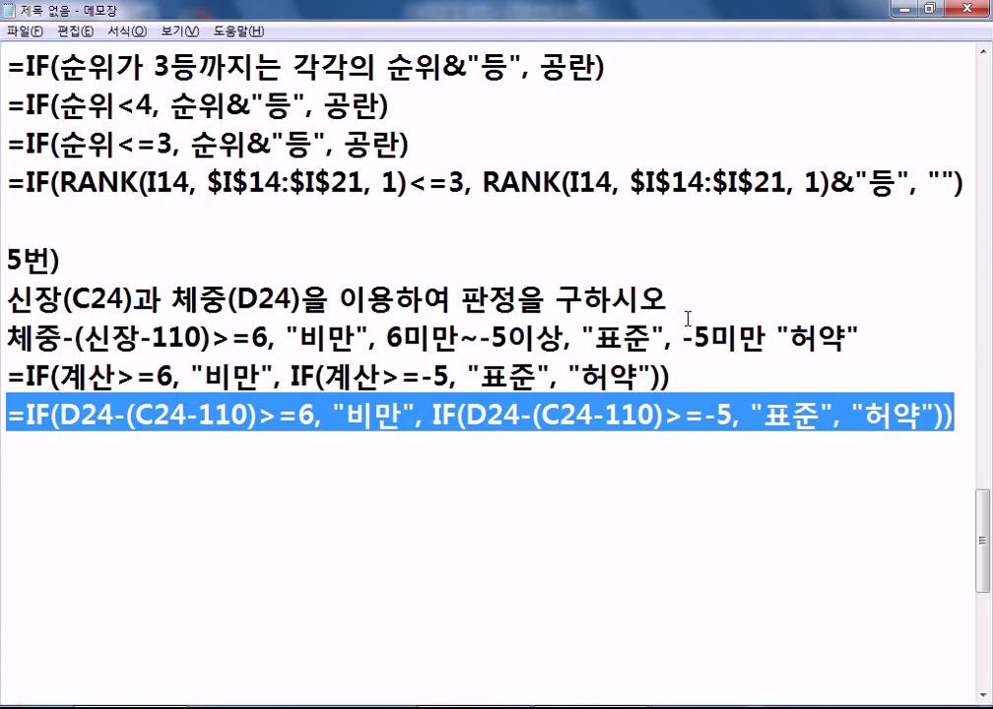
key("Left")
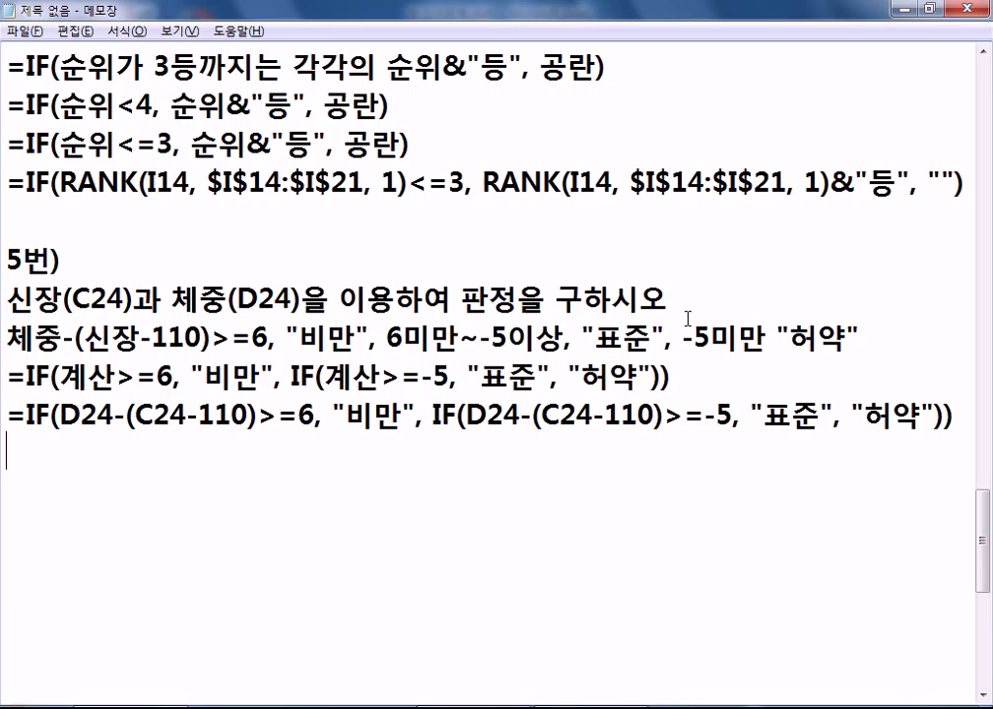
key("Return")
key("Return")
type("10")
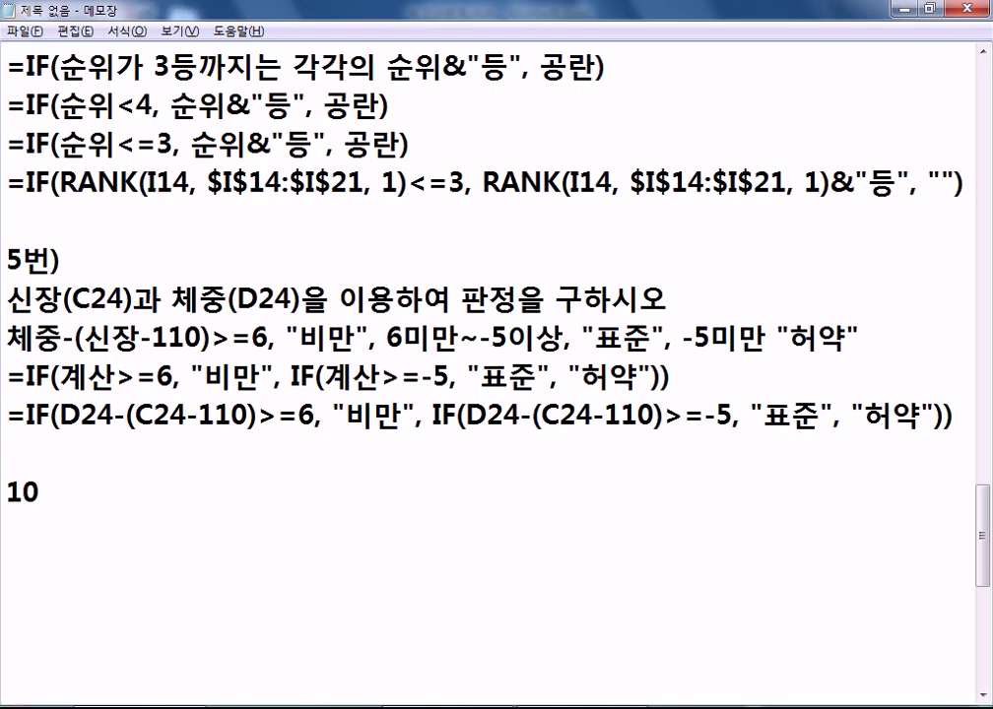
type("7wHR")
key("BackSpace")
key("BackSpace")
key("BackSpace")
type("ㅉㅗㄱ)")
key("Return")
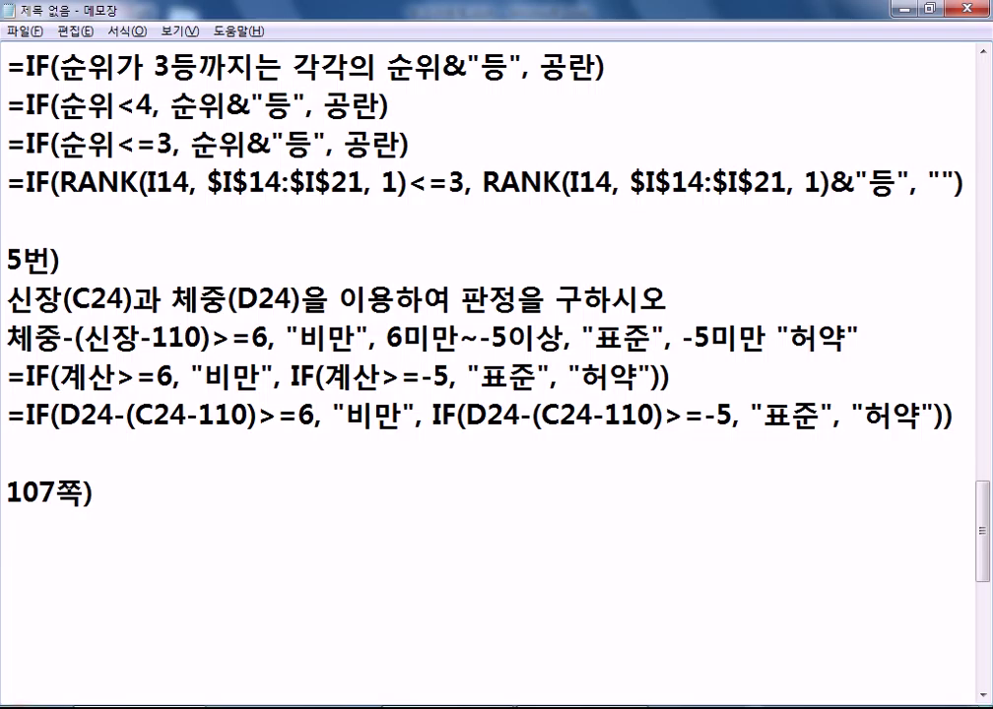
type("1번)")
key("Return")
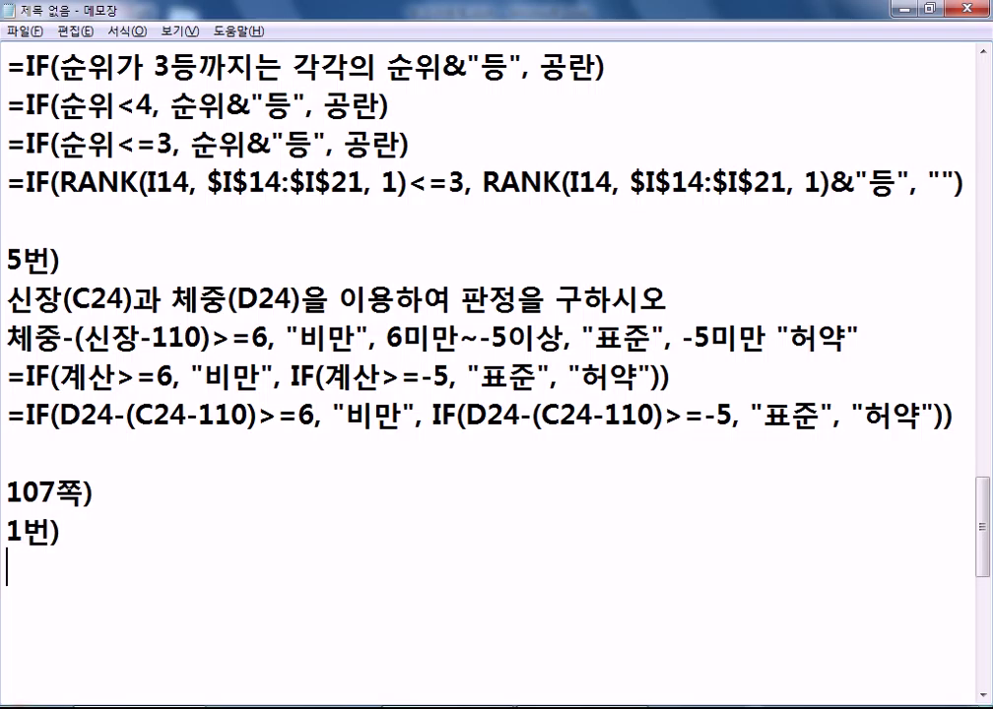
- Begin the problem text under the "1번)" heading with "검색지수(B3), "
scroll(639, 250, "down", 4)
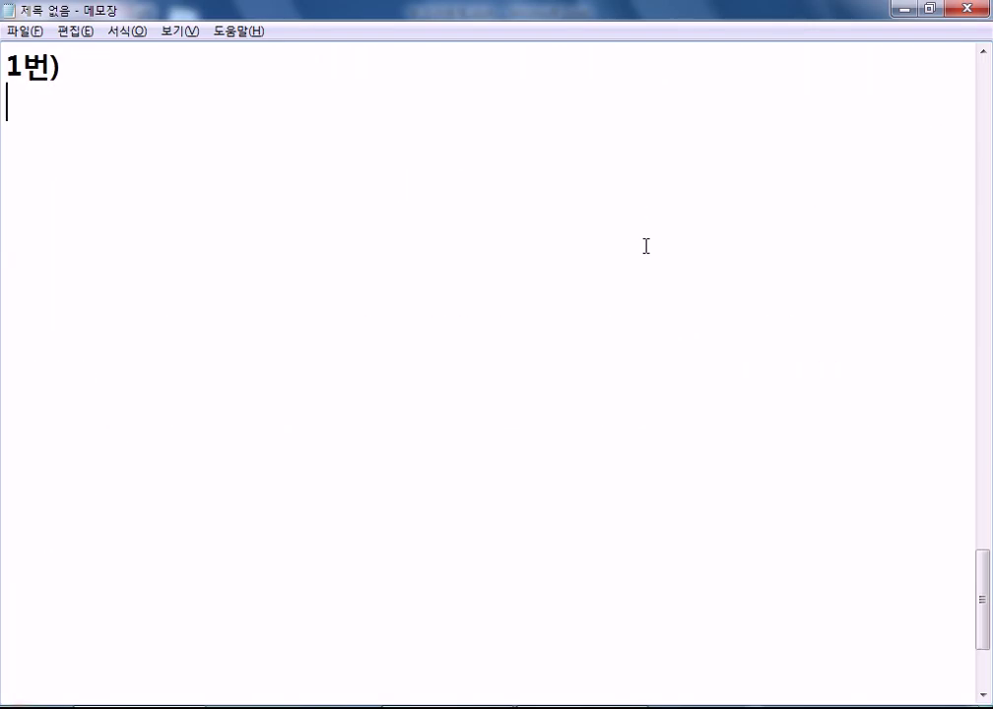
left_click(982, 50)
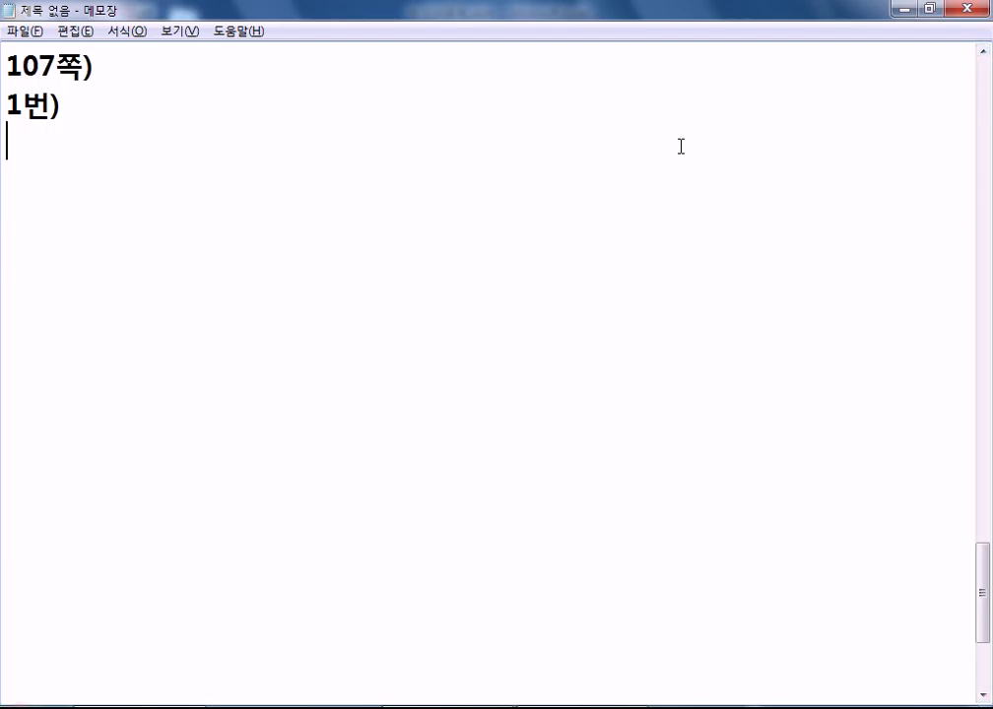
type("검색지수(")
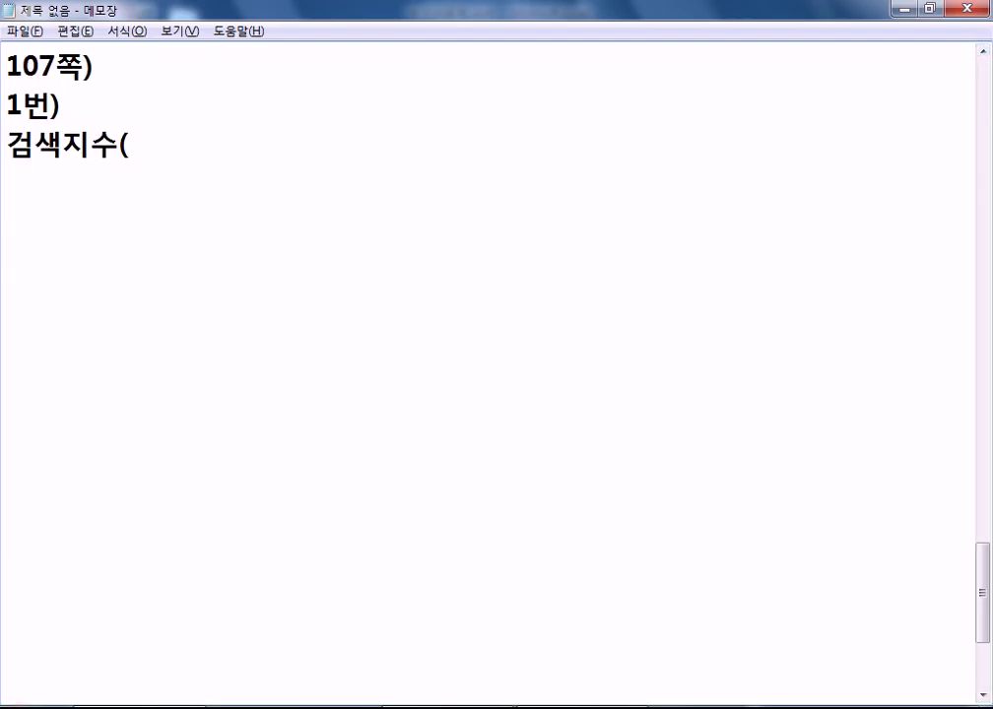
type("B3), DMAFKSAN")
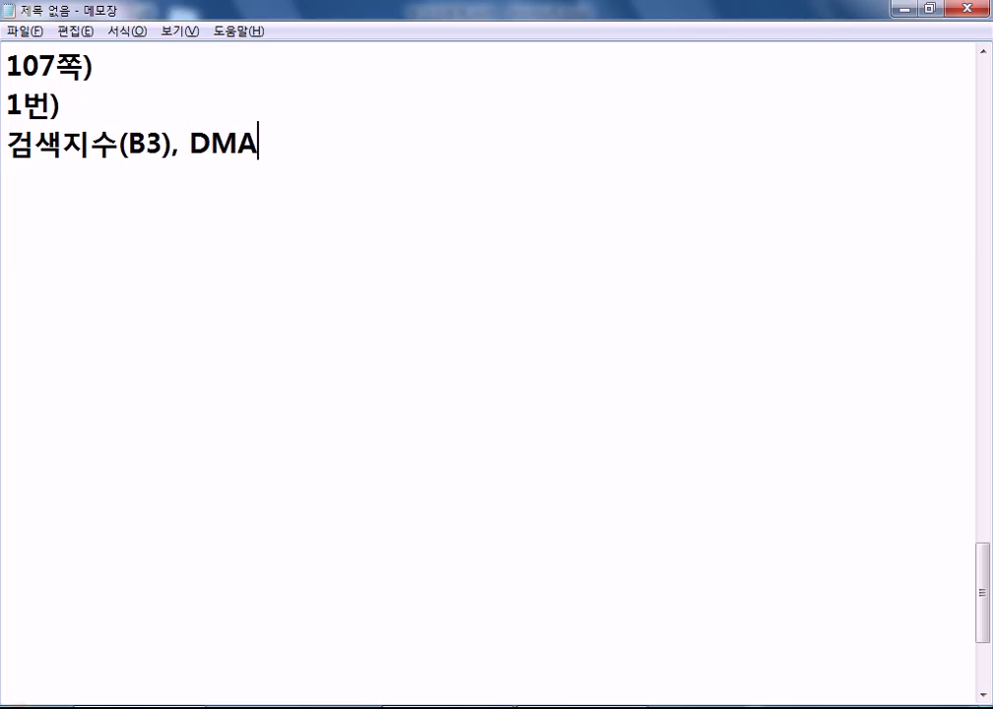
key("BackSpace")
key("BackSpace")
key("BackSpace")
key("BackSpace")
key("BackSpace")
key("BackSpace")
key("BackSpace")
key("BackSpace")
- Complete the first problem line after "검색지수(B3), " with "음란물지수(C3), 게임지수(D3)를 이용하여 치료여부를 입력" and start a new line
type("음란ㅁㅜㄹ지수(C")
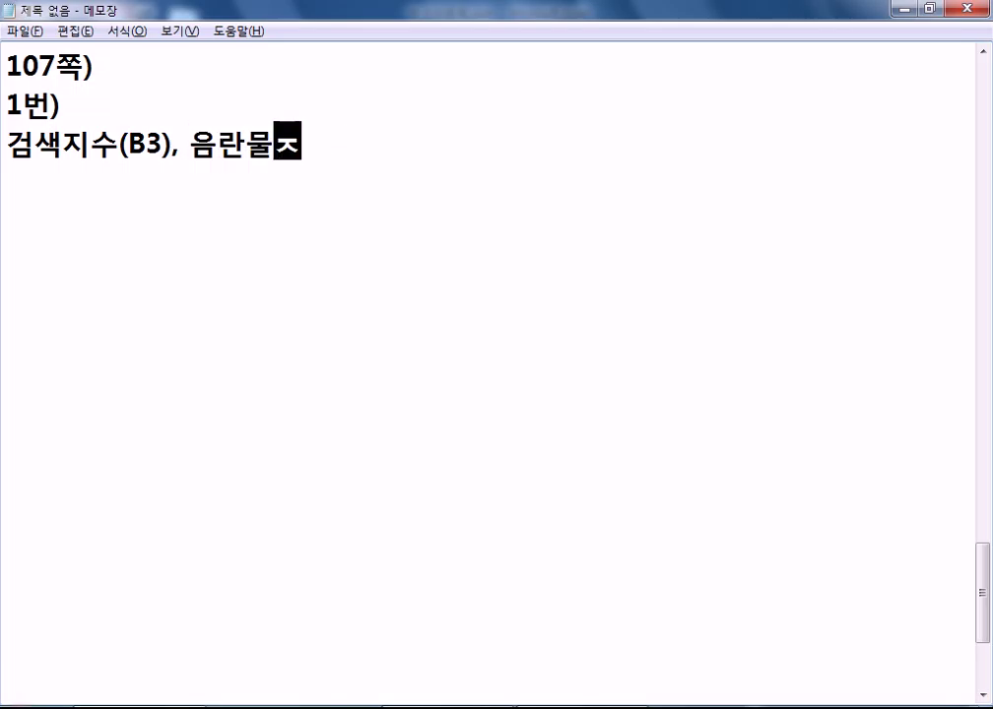
type("3), 게임지수(D3")
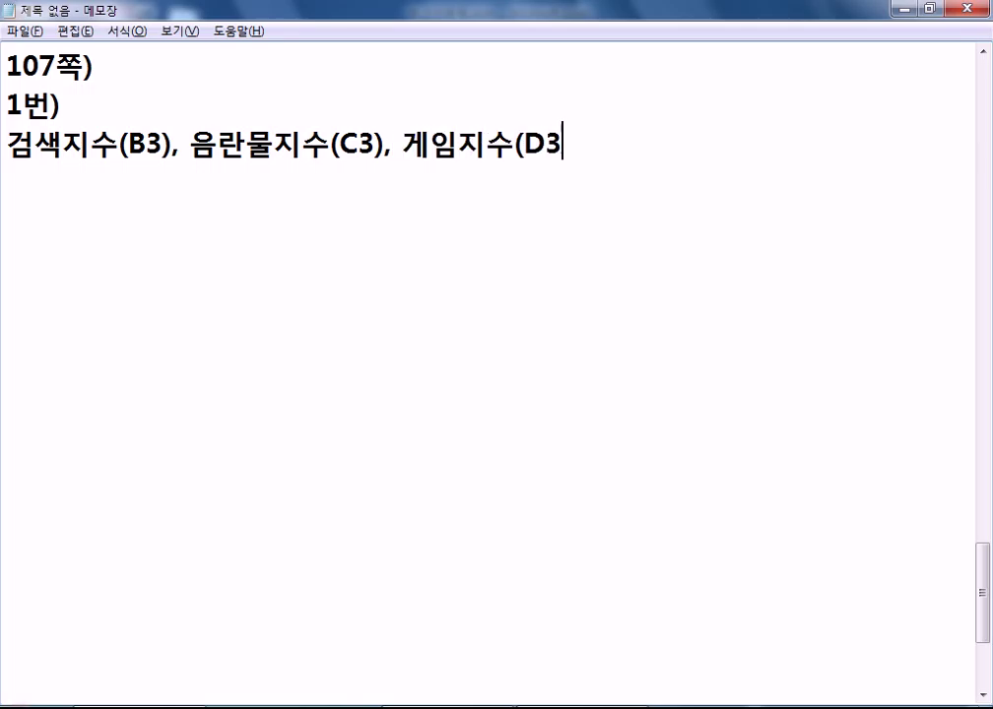
type(")를 ㅇ이용")
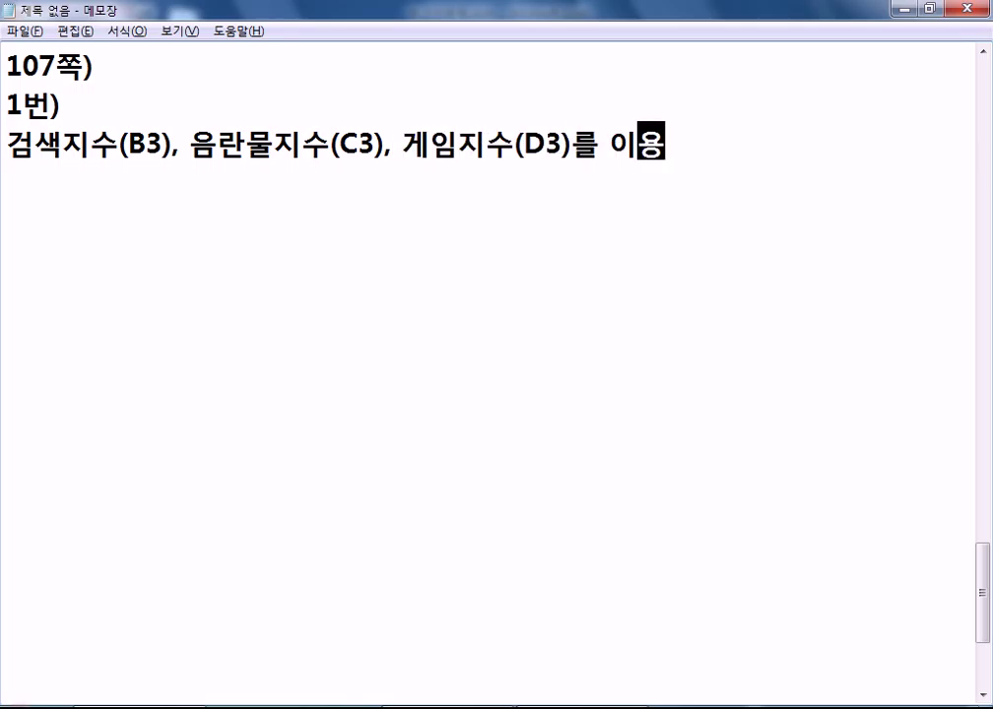
type("하요 치료여")
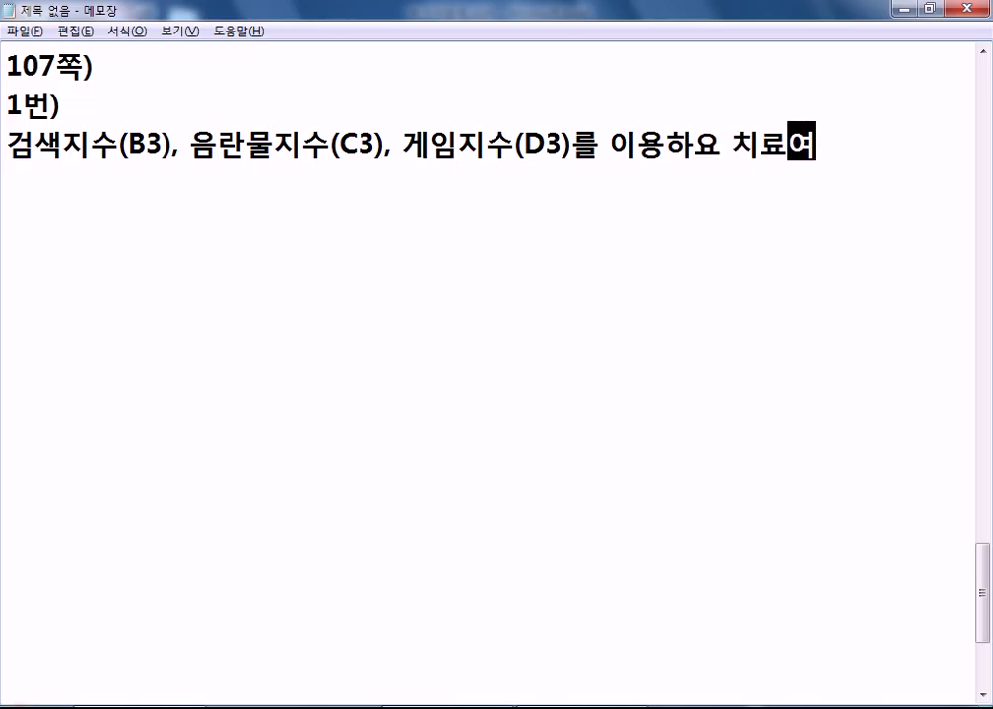
type("부를 입력")
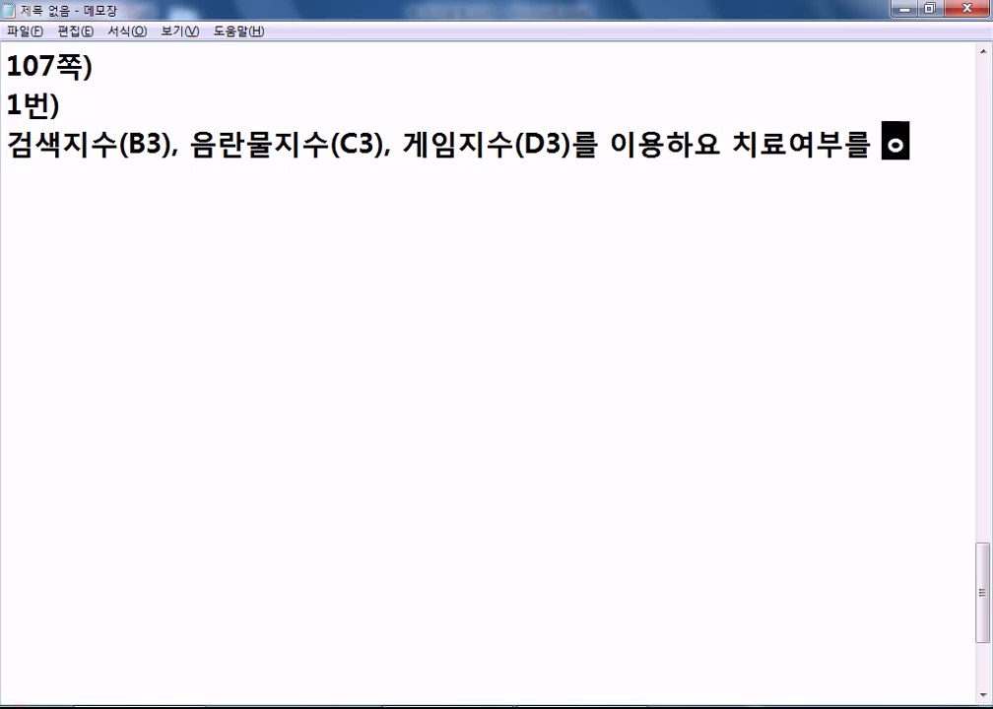
key("Left")
key("Left")
key("Left")
key("Left")
key("Left")
key("Left")
key("Left")
key("Left")
key("Left")
key("Left")
type("여")
key("Delete")
key("End")
key("Return")
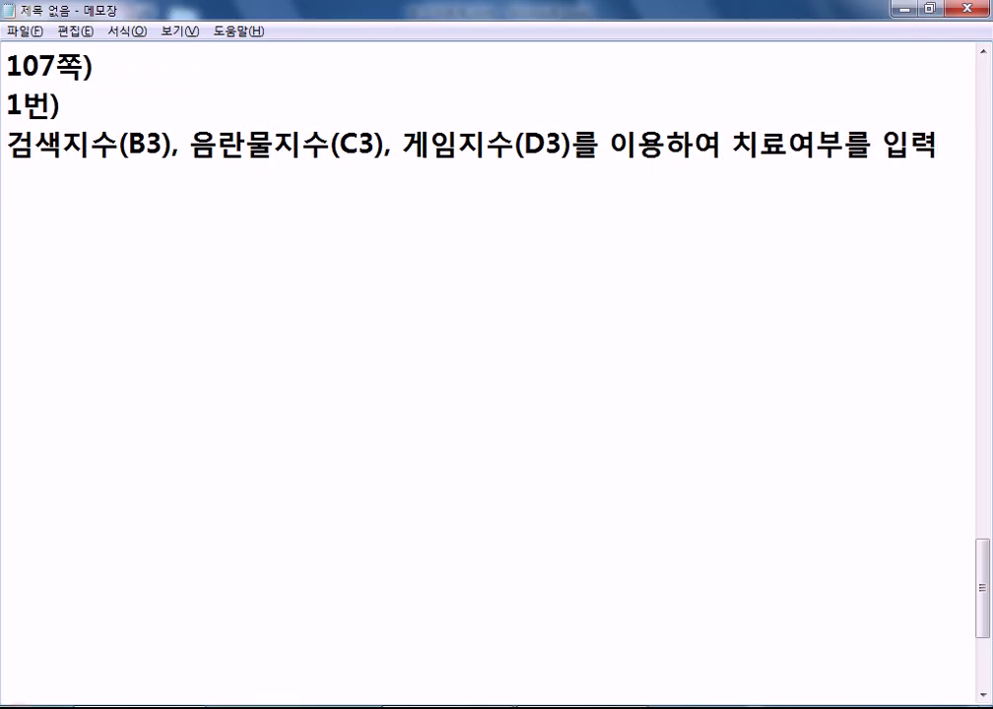
- Write the condition line "각각의 지수가 4이상이고, 세 값의 평균이 7이상이면 "치료요망", "주의"" below the first problem line
type("ㄱ각각의 지수")
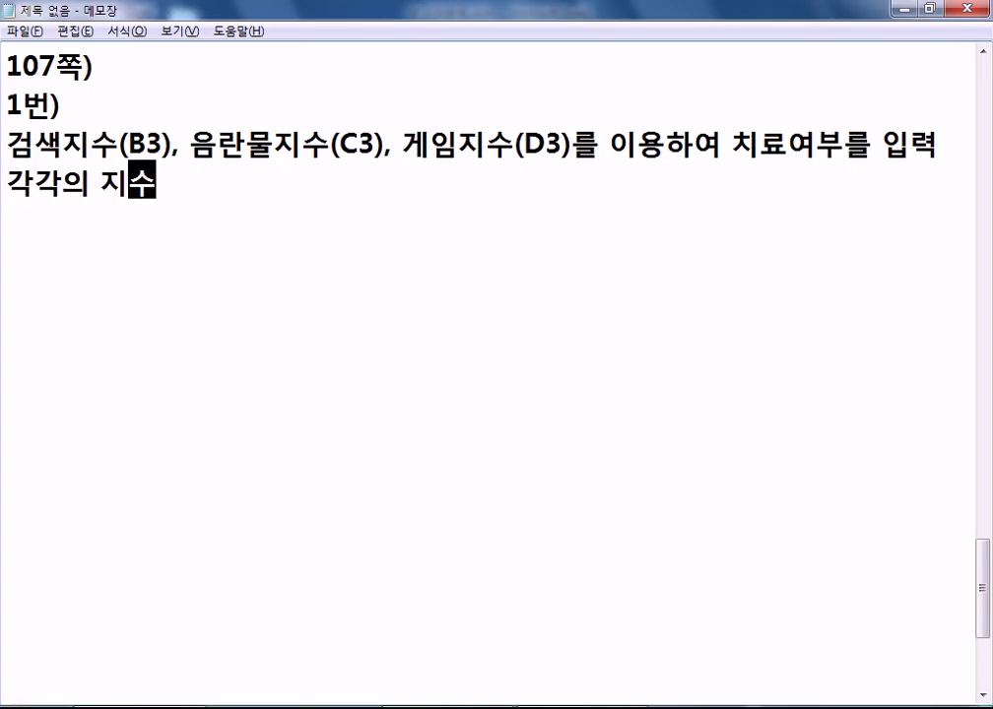
type("가 4")
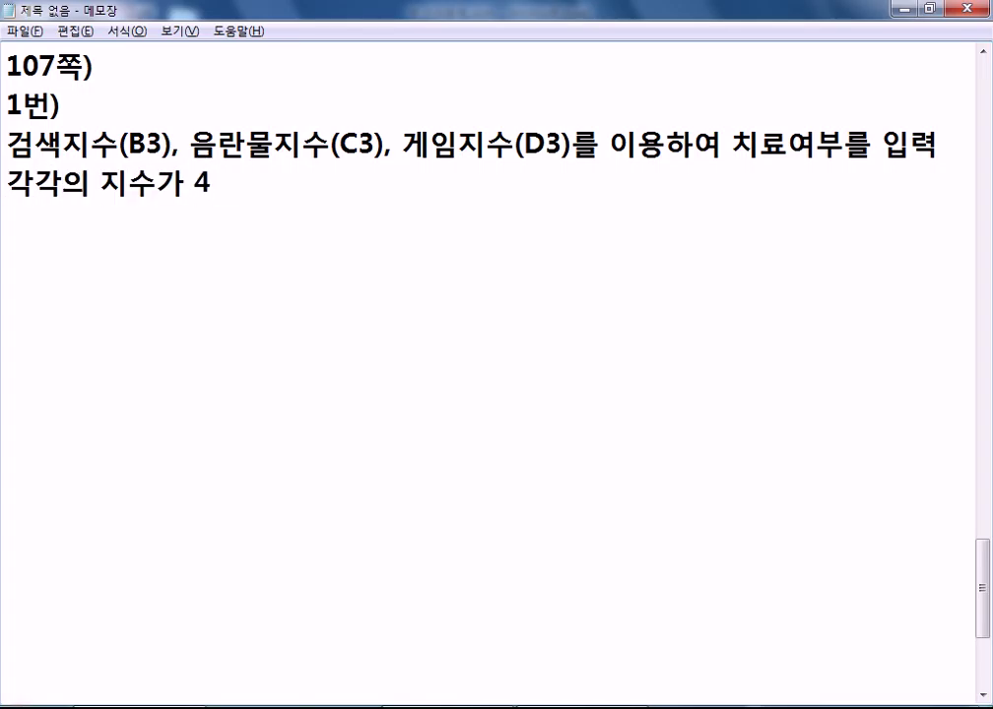
type("ㅇ이상이고, ")
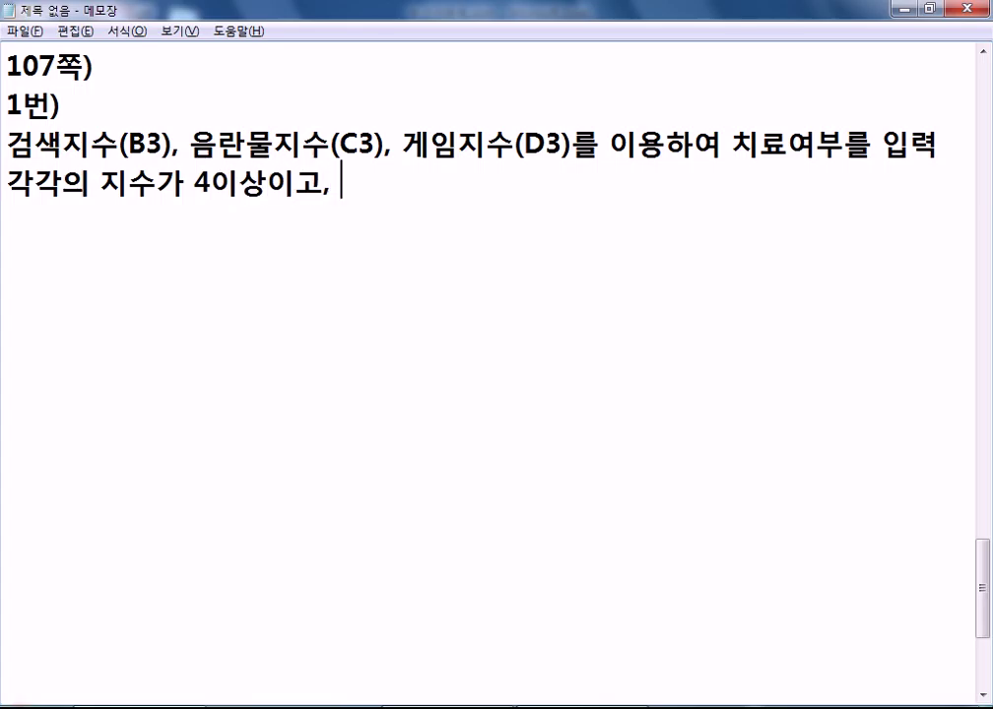
type("세 값의 ")
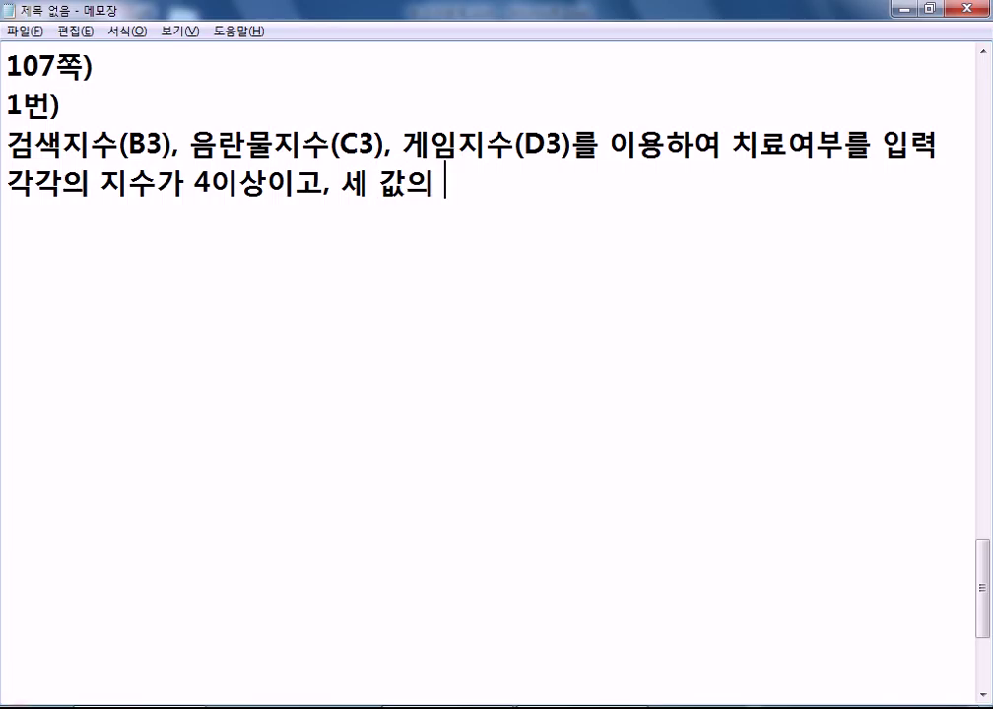
type("평균이 7")
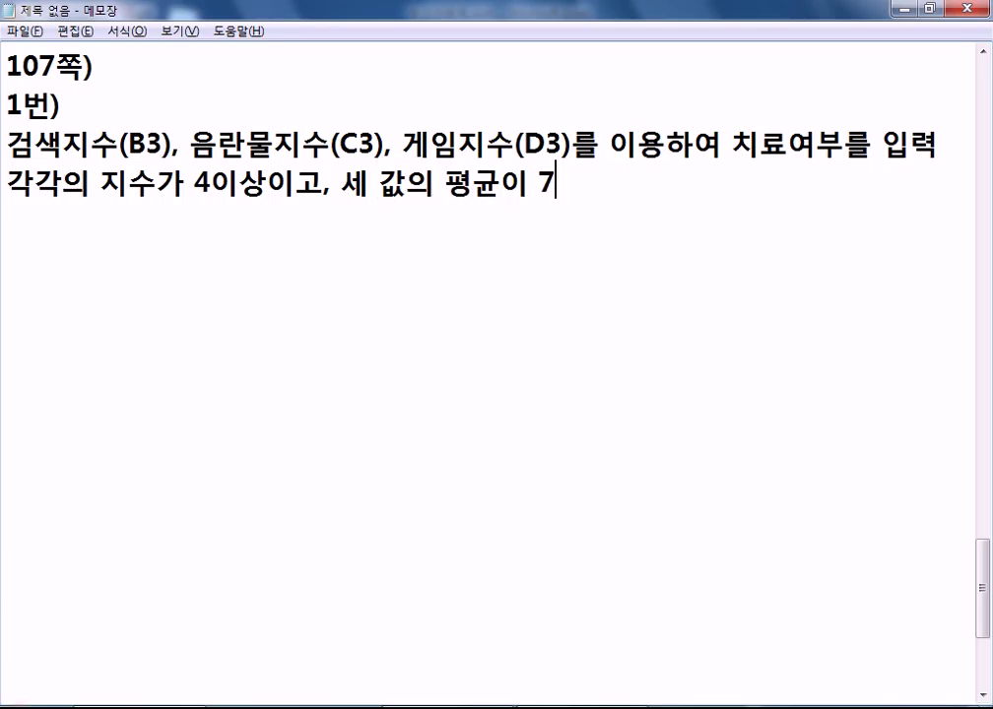
type("이상이면 \"")
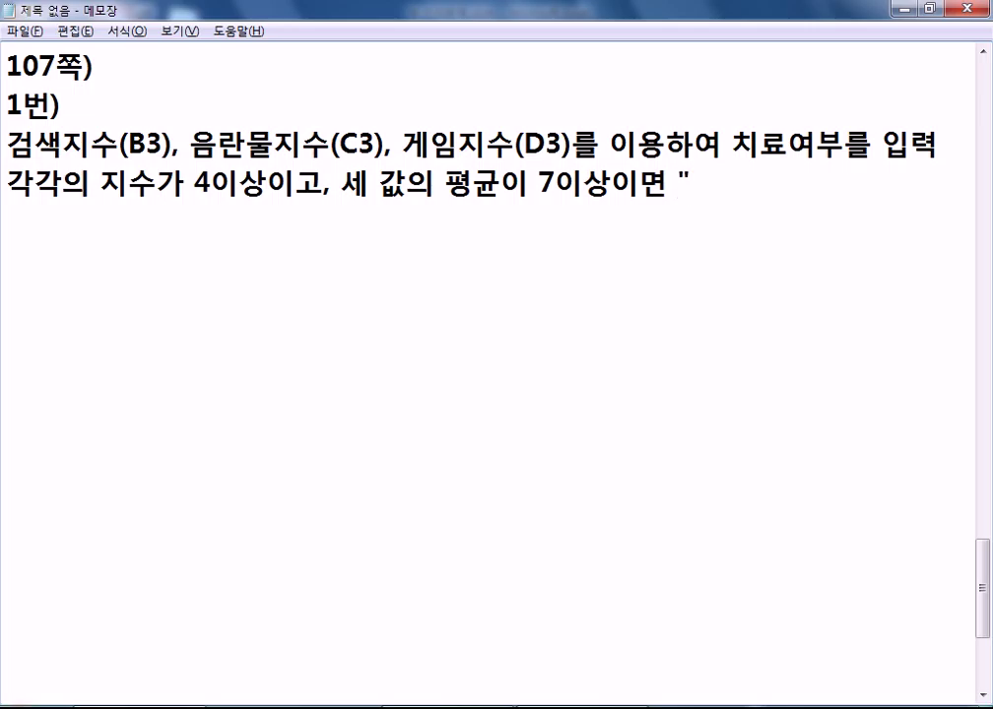
type("치료")
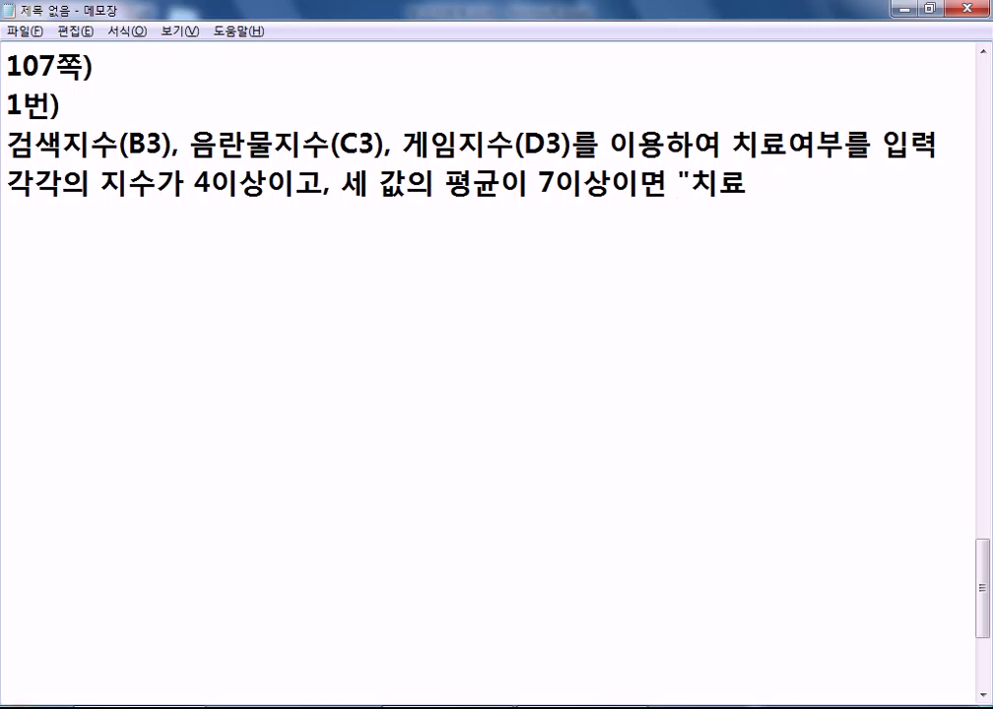
type("요망\", \"")
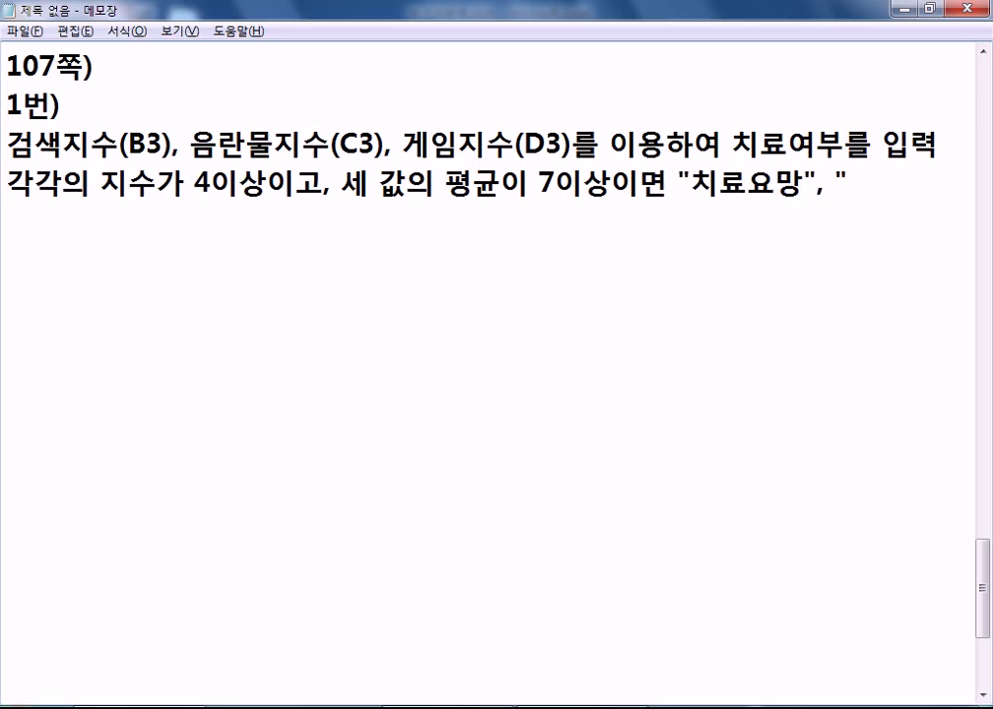
type("주의")
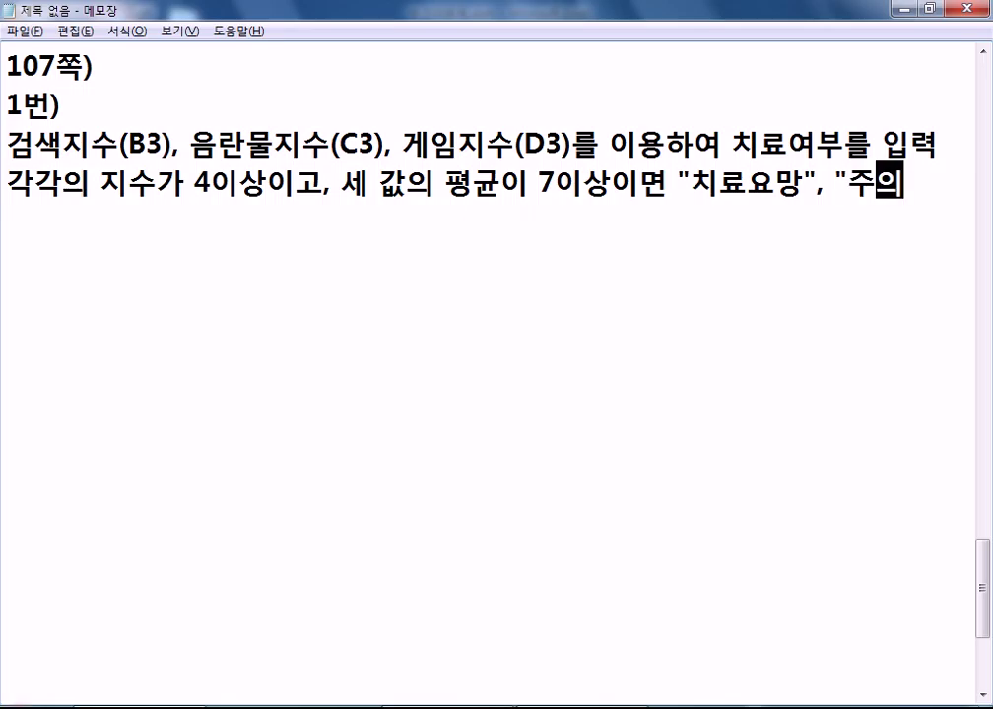
type("\"")
key("Return")
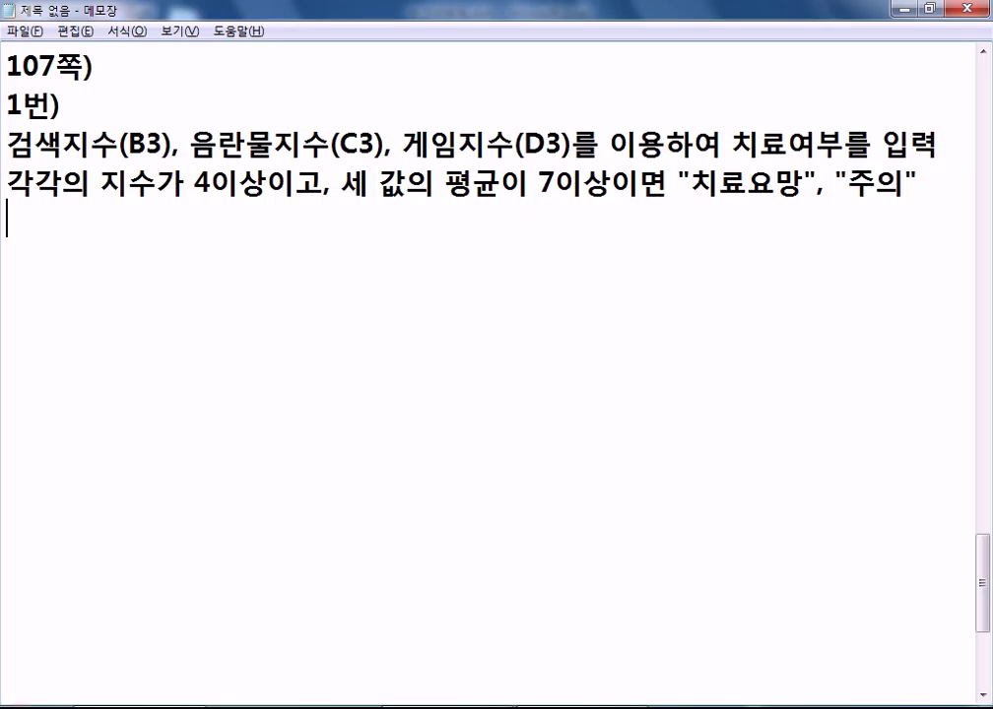
- Add the function list "IF, AND, AVERAGE" below the condition line and leave a blank line after it
type("IF, AND, AVERAGE")
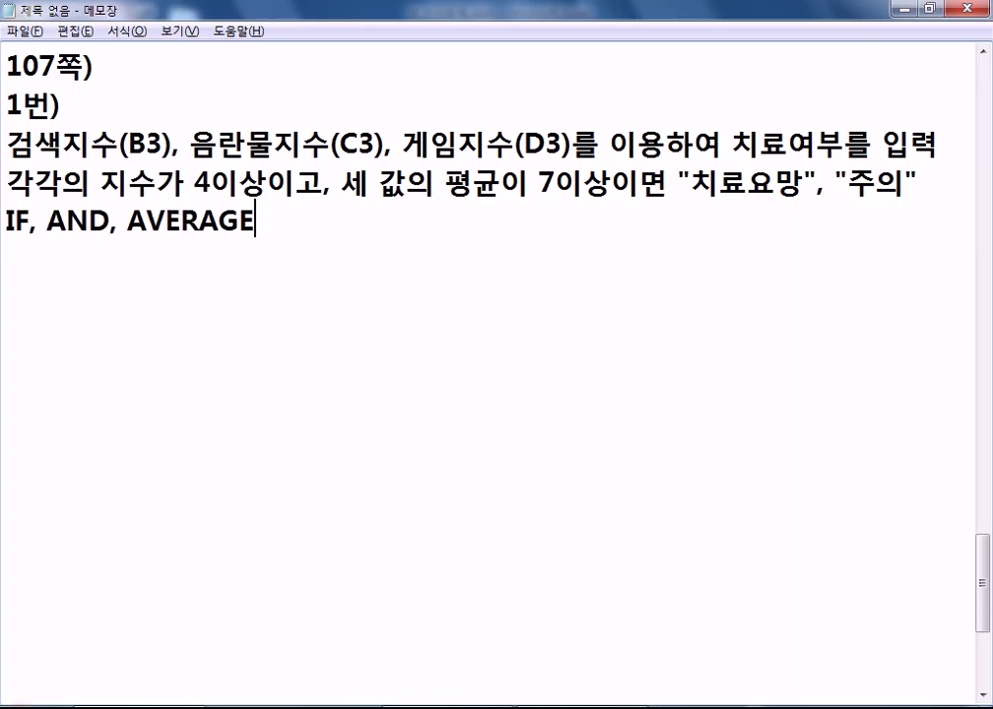
key("Return")
key("Return")
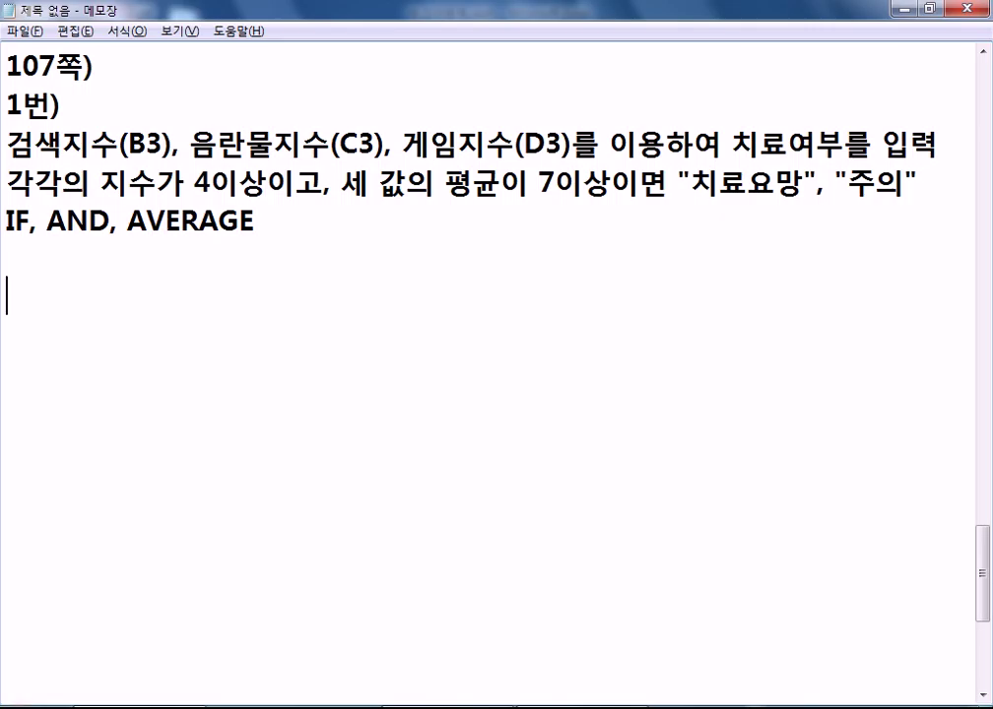
- Write the outline formula =IF(4가지 경우, "치료요망", "주의") on its own line below the function list
type("=IF(")
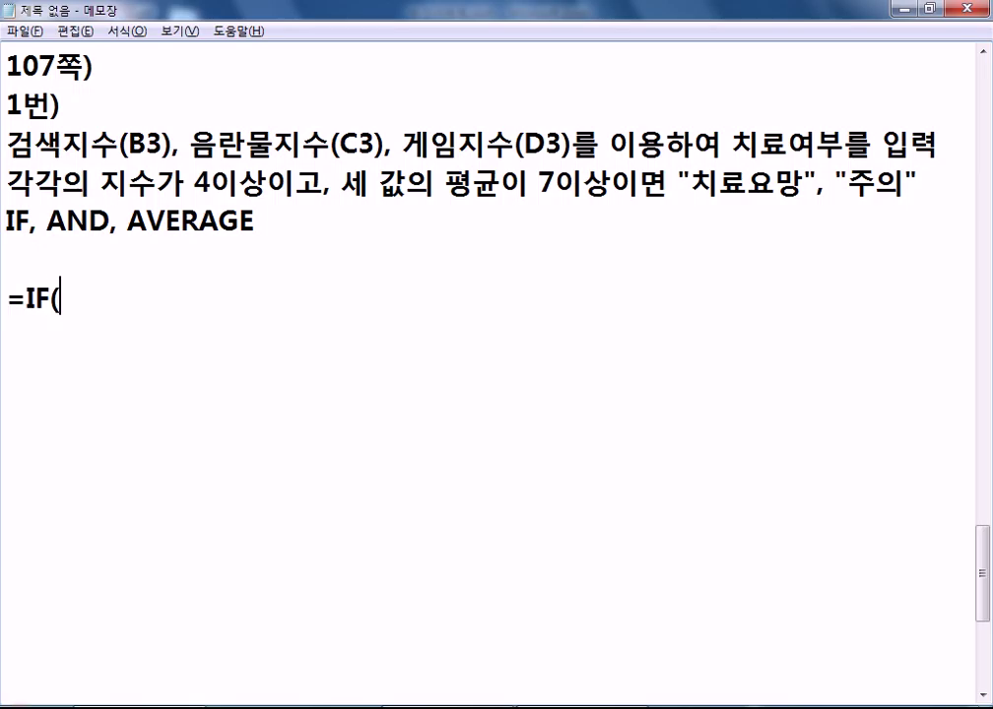
type("4RKW")
key("BackSpace")
key("BackSpace")
key("BackSpace")
key("Hangul")
type("가지")
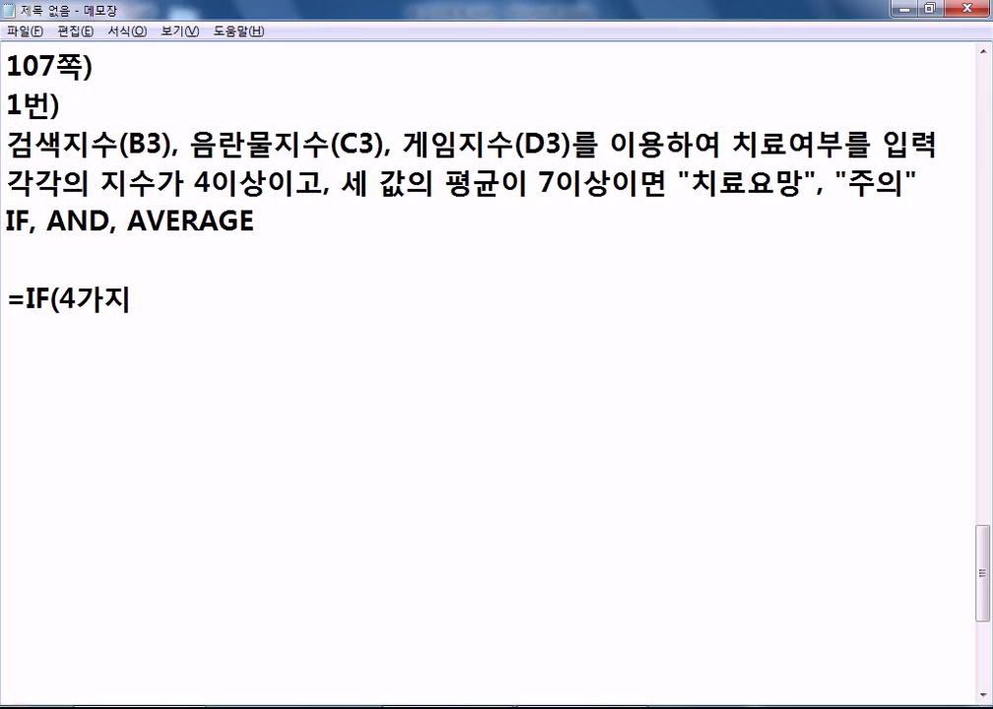
type(" 경ㅇ우,")
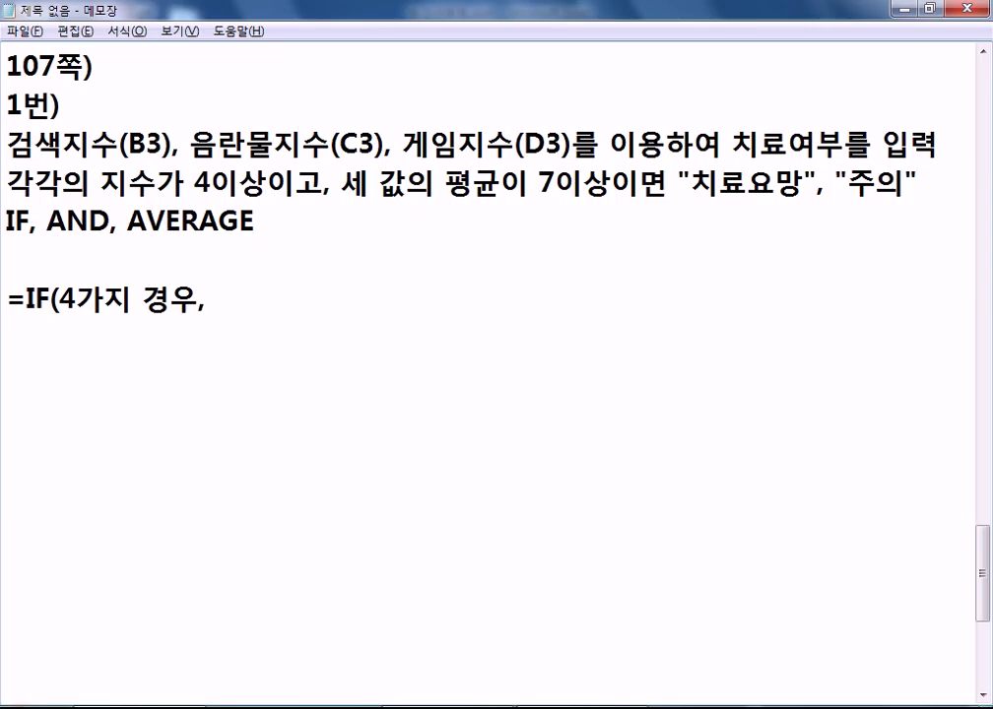
type("\"")
type("치료요망\"")
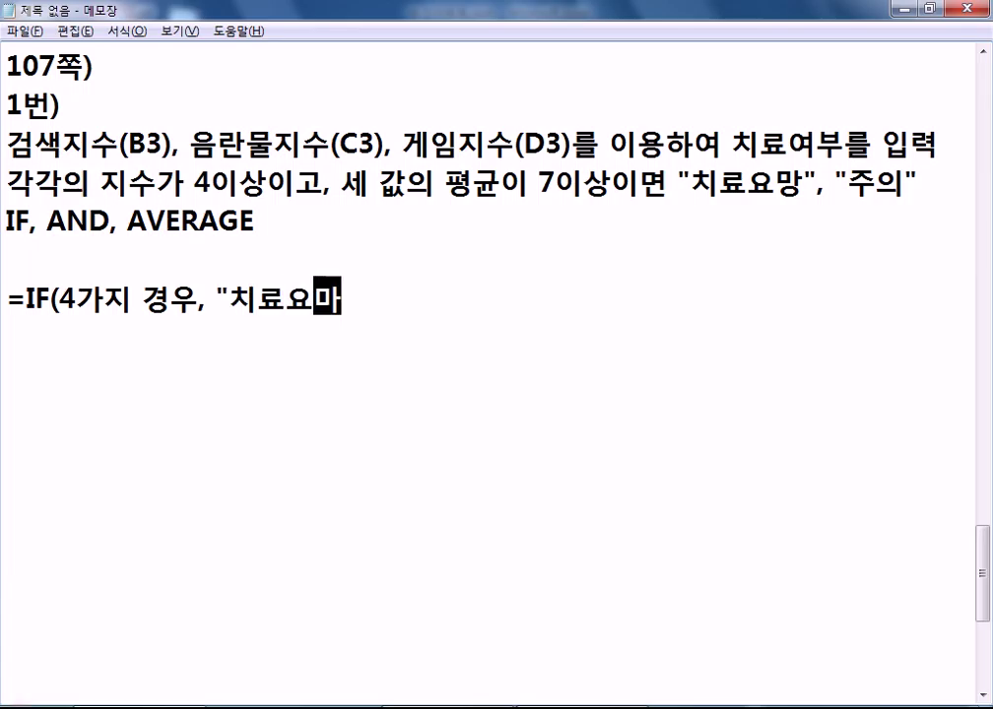
type(", \"")
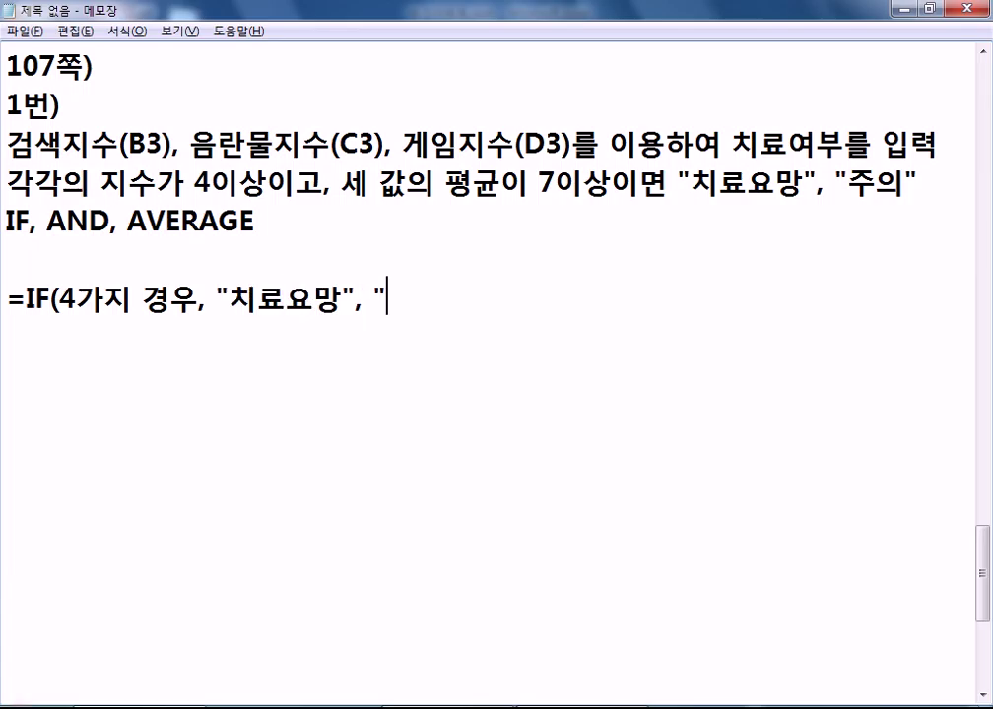
type("주의\")")
key("Return")
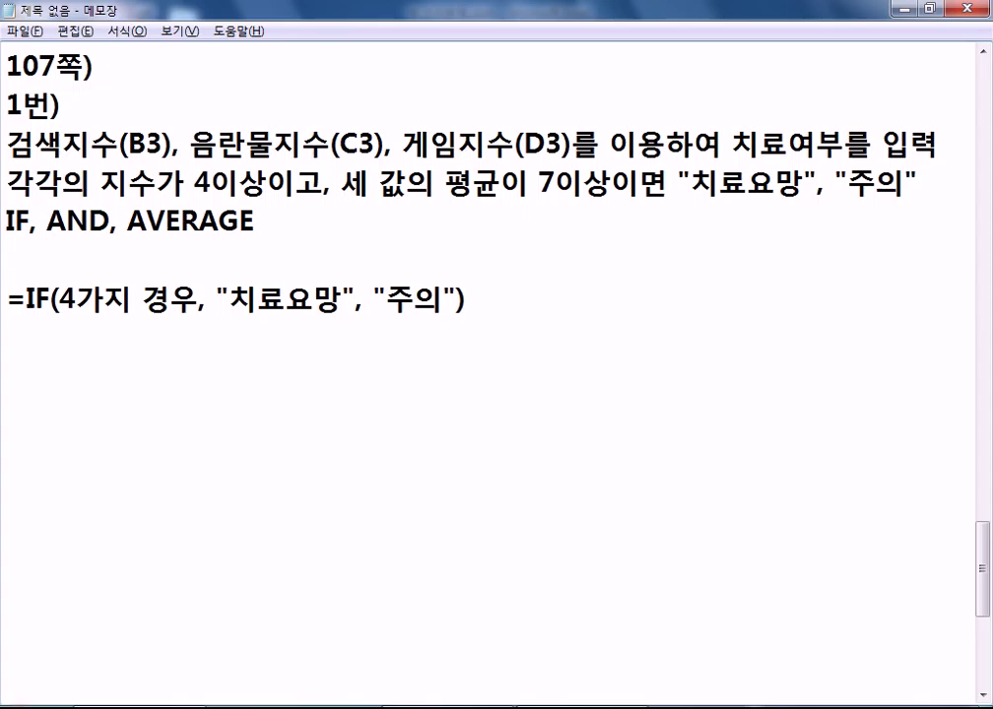
- Duplicate the outline IF formula onto the line directly below it
type("=I")
key("Up")
key("shift+End")
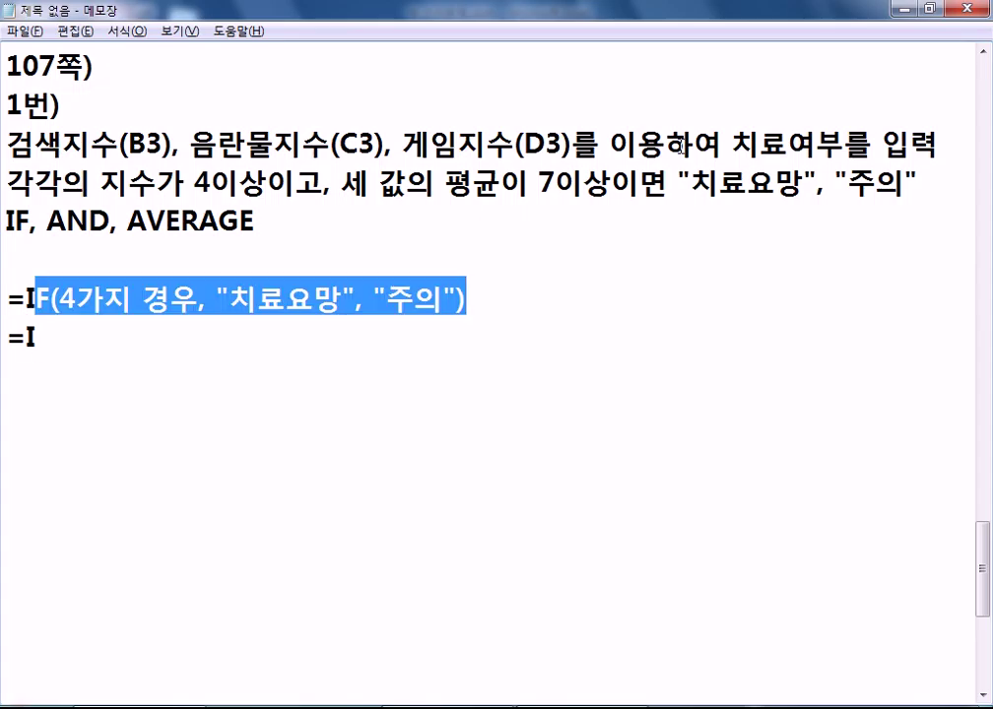
key("ctrl+c")
key("Down")
key("ctrl+v")
- In the second IF formula line, replace "4가지 경우" with "각각의 지수가 4이상, 평균값이 7이상"
key("Left")
key("Left")
key("Left")
key("Left")
key("Left")
key("Left")
key("Left")
key("Left")
key("Left")
key("Left")
key("Left")
key("Left")
key("Left")
key("Left")
key("Left")
key("Left")
key("Left")
key("Left")
key("Left")
key("Left")
type("RKR")
key("BackSpace")
key("BackSpace")
key("BackSpace")
key("Caps_Lock")
type("각각의 지수가")
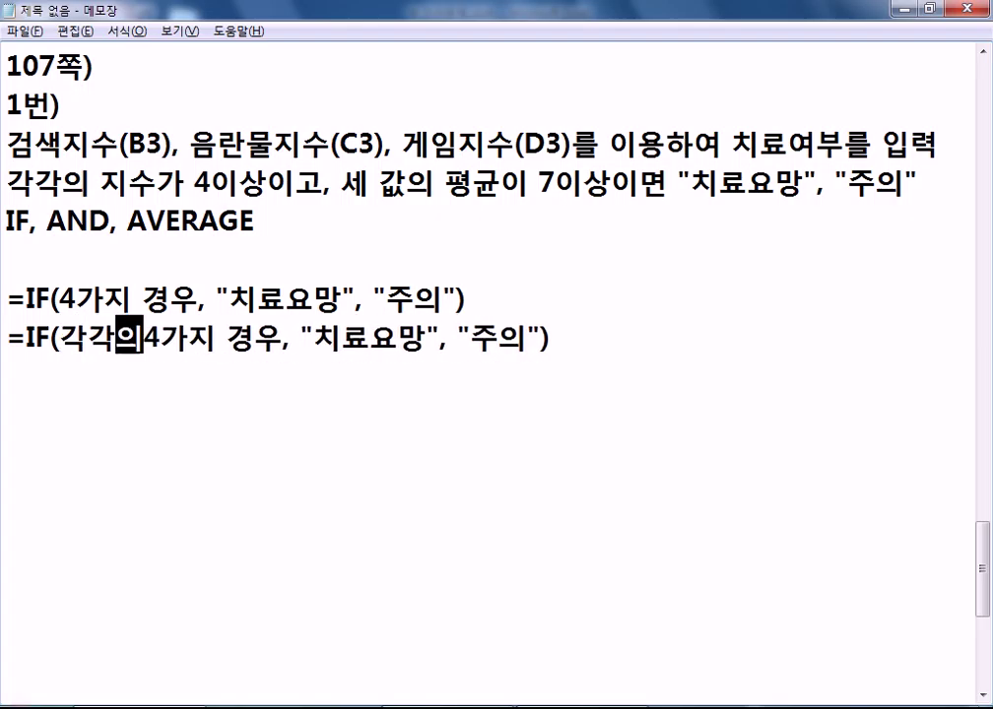
type(" 4이상, ")
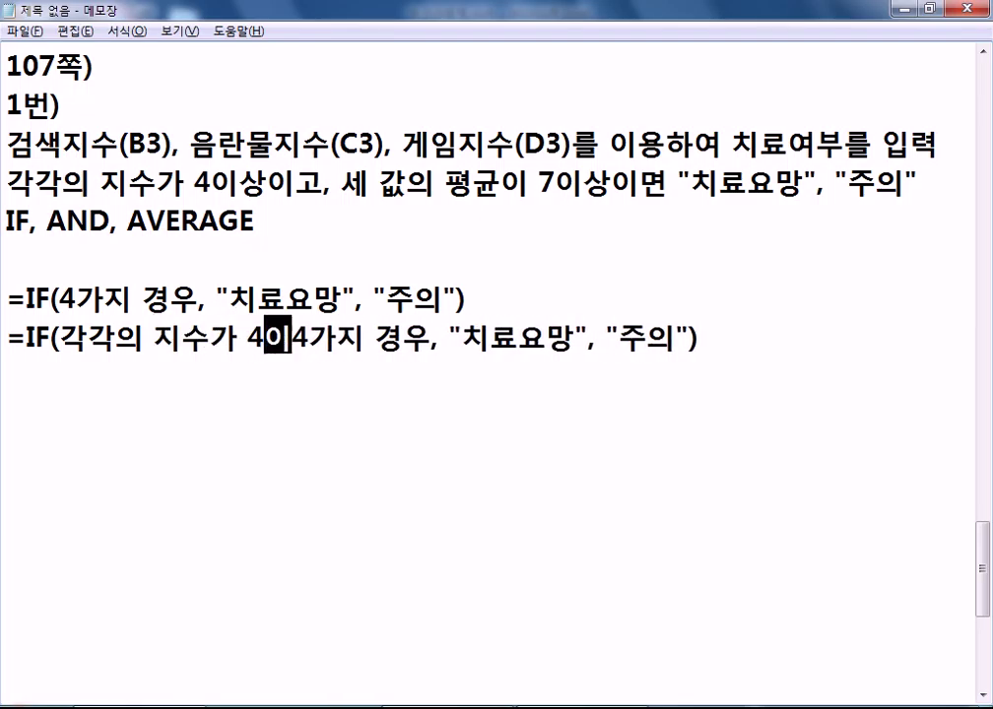
type("평균값ㅇ")
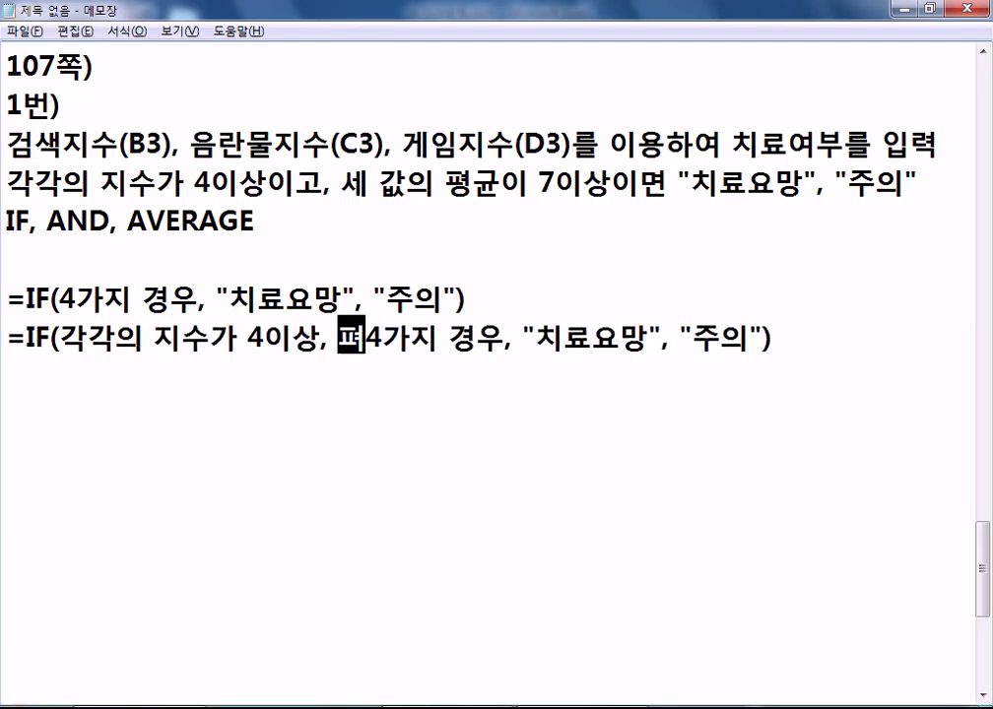
type("이 7이상")
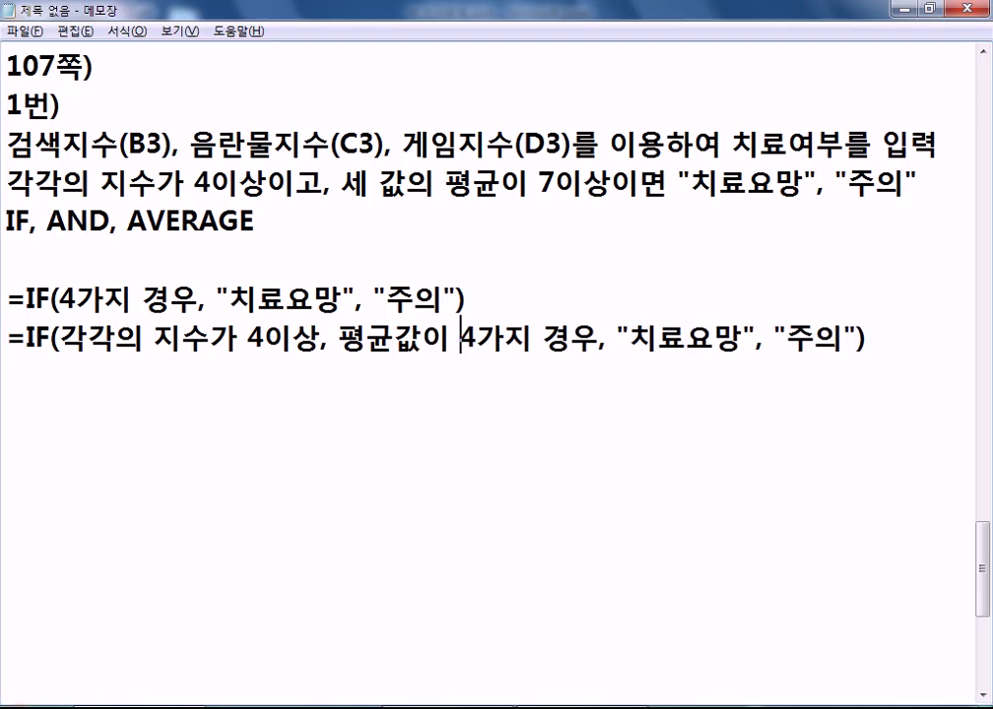
key("Delete")
key("Delete")
key("Delete")
key("Delete")
key("Delete")
key("Delete")
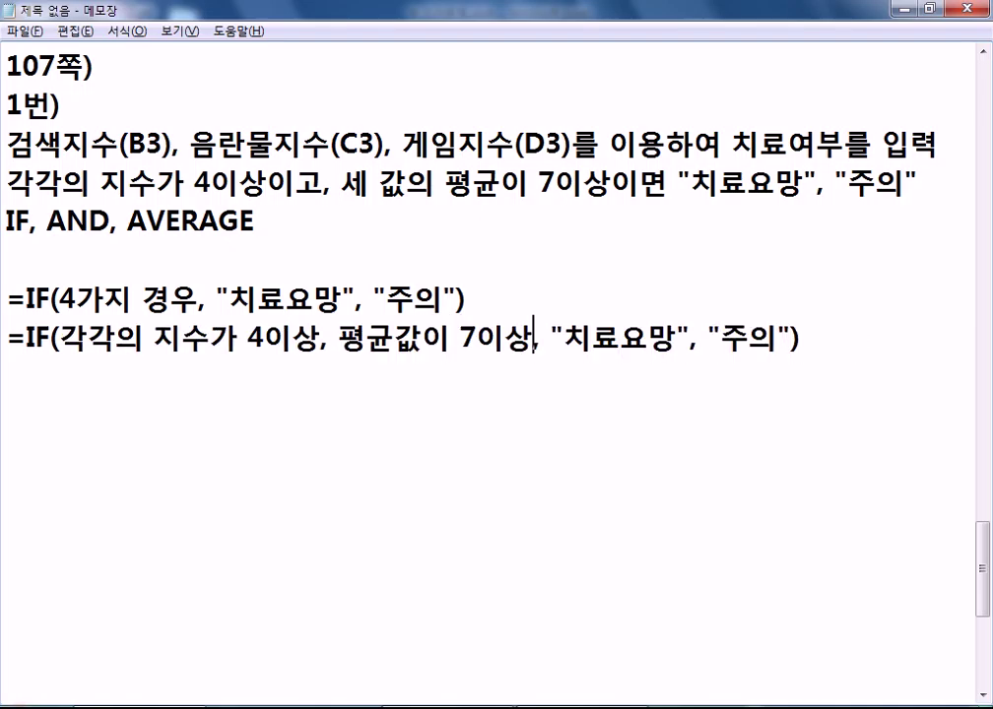
- Wrap the two conditions in the second IF formula line in "복합조건( )", closing the parenthesis after "7이상"
left_click_drag(87, 340, 293, 340)
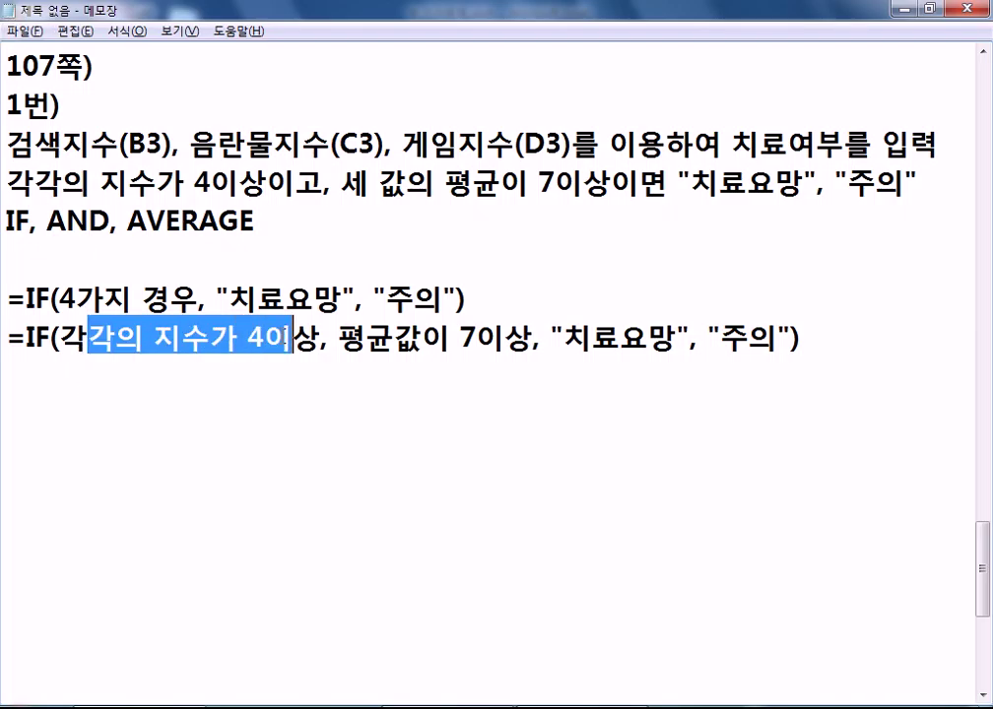
left_click(532, 340)
left_click(57, 340)
type("ㅂ복합조건(")
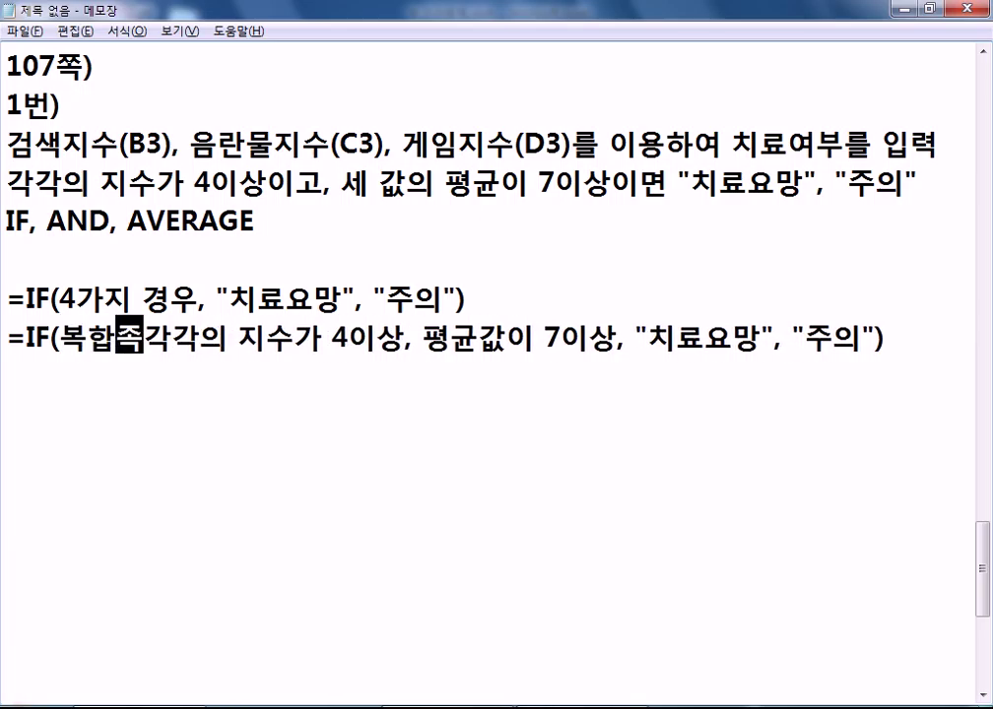
key("Right")
key("Right")
key("Right")
key("Right")
key("Right")
key("Right")
key("Right")
key("Right")
key("Right")
key("Right")
key("Right")
key("Right")
key("Right")
key("Right")
key("Right")
key("Right")
key("Right")
key("Right")
key("Right")
key("Right")
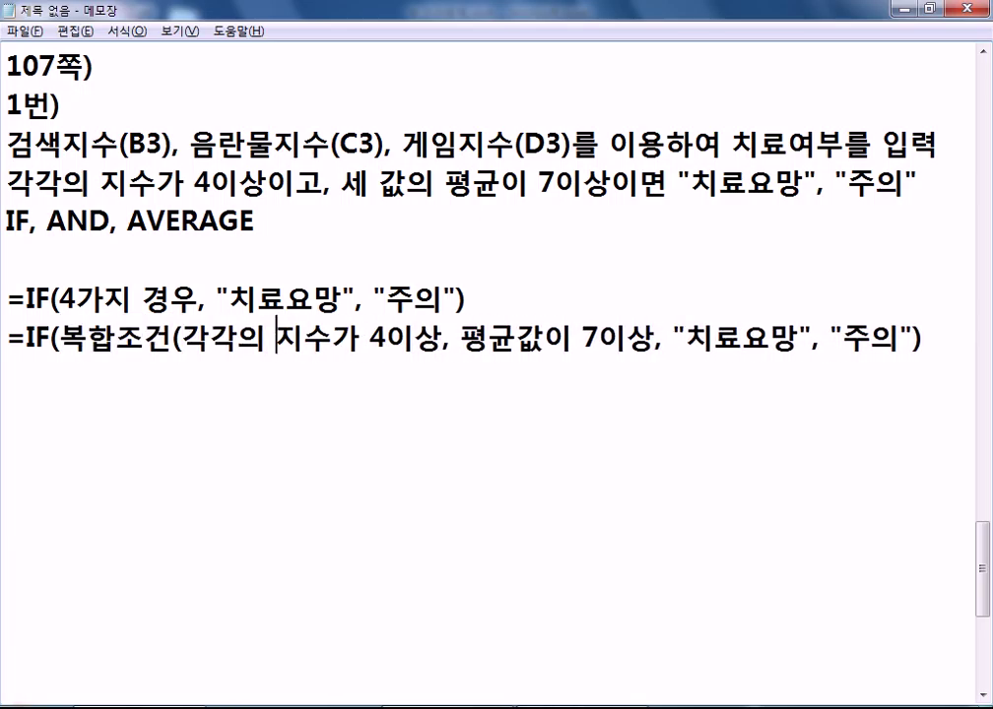
type(")")
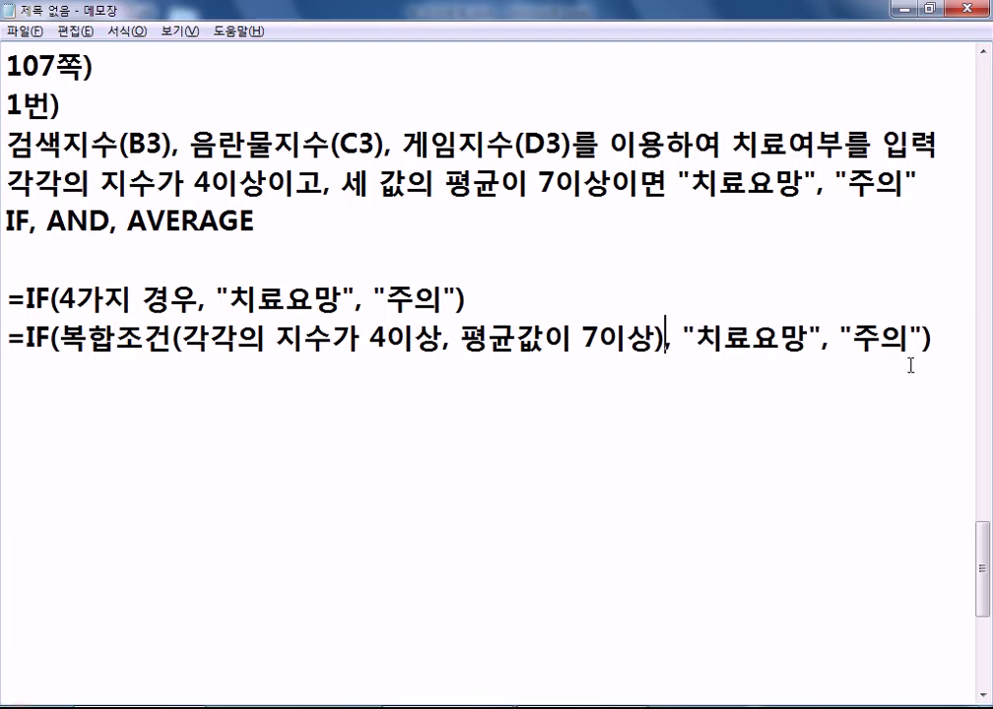
- Copy the whole 복합조건 formula line and paste it as a third formula line below
left_click(12, 338)
left_click_drag(11, 338, 9, 381)
key("ctrl+c")
left_click(104, 382)
key("ctrl+v")
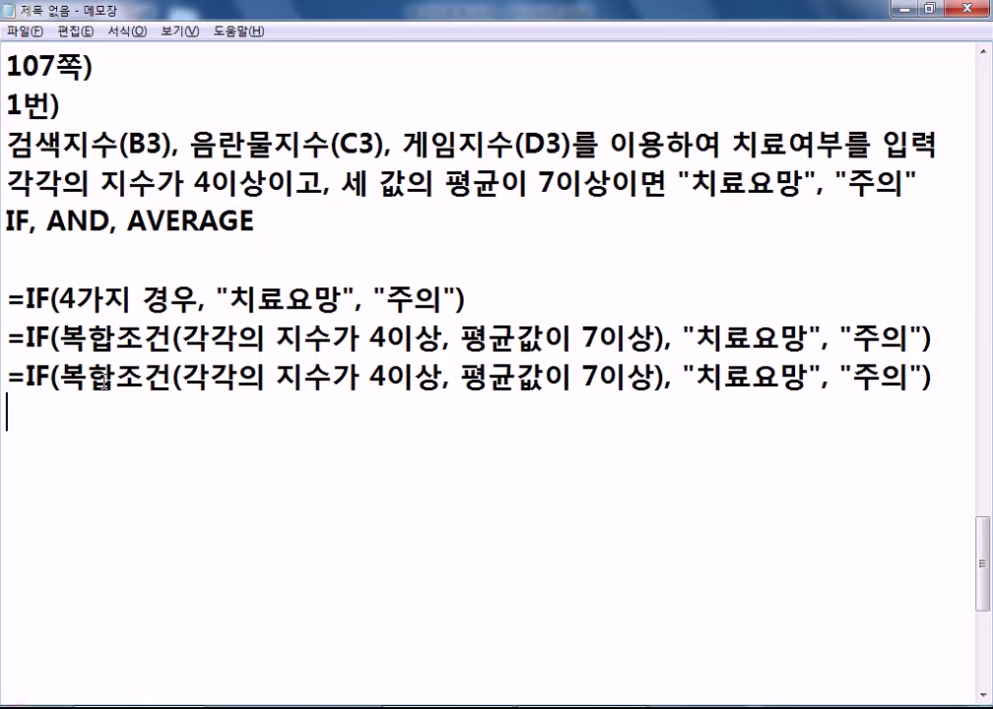
- Replace "복합조건" in the third IF formula line with the AND function
left_click_drag(47, 219, 110, 219)
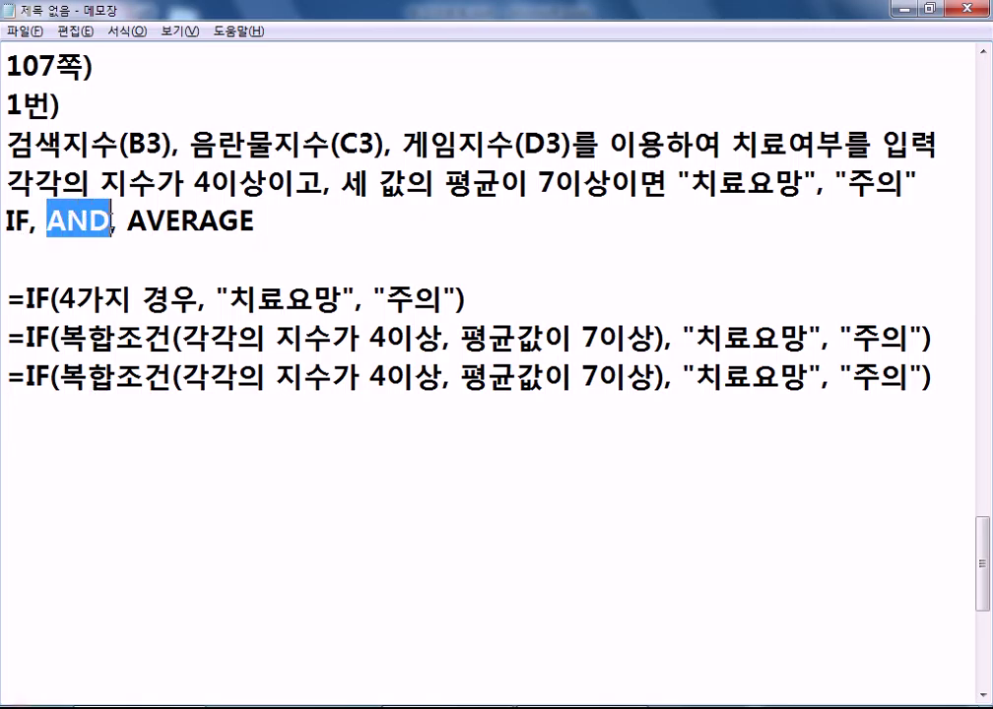
left_click_drag(59, 377, 163, 383)
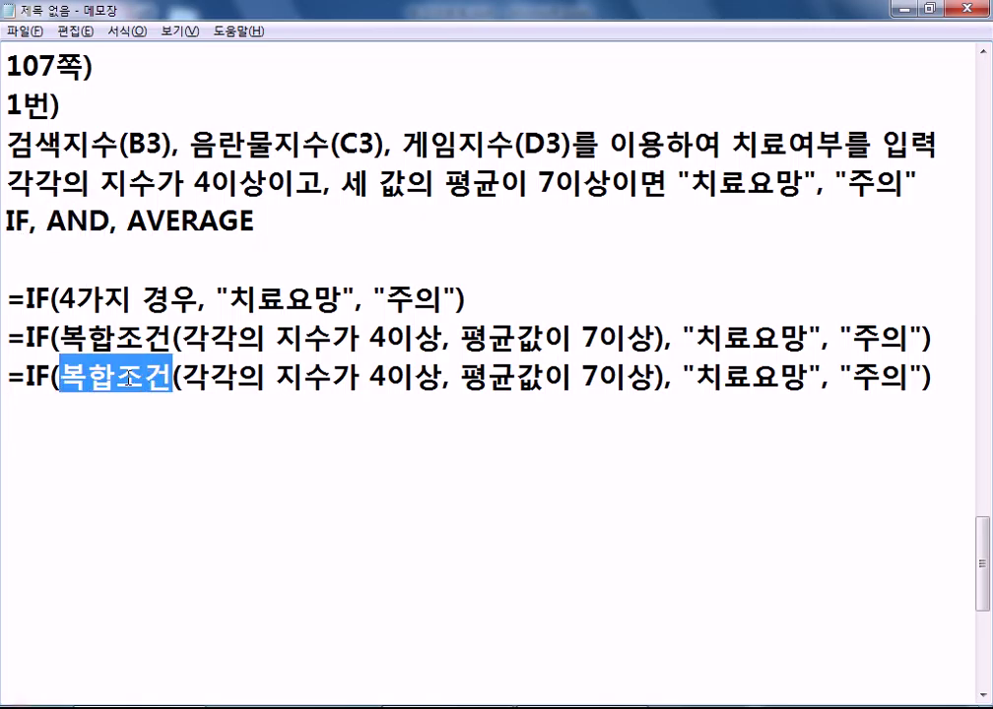
type("AND(")
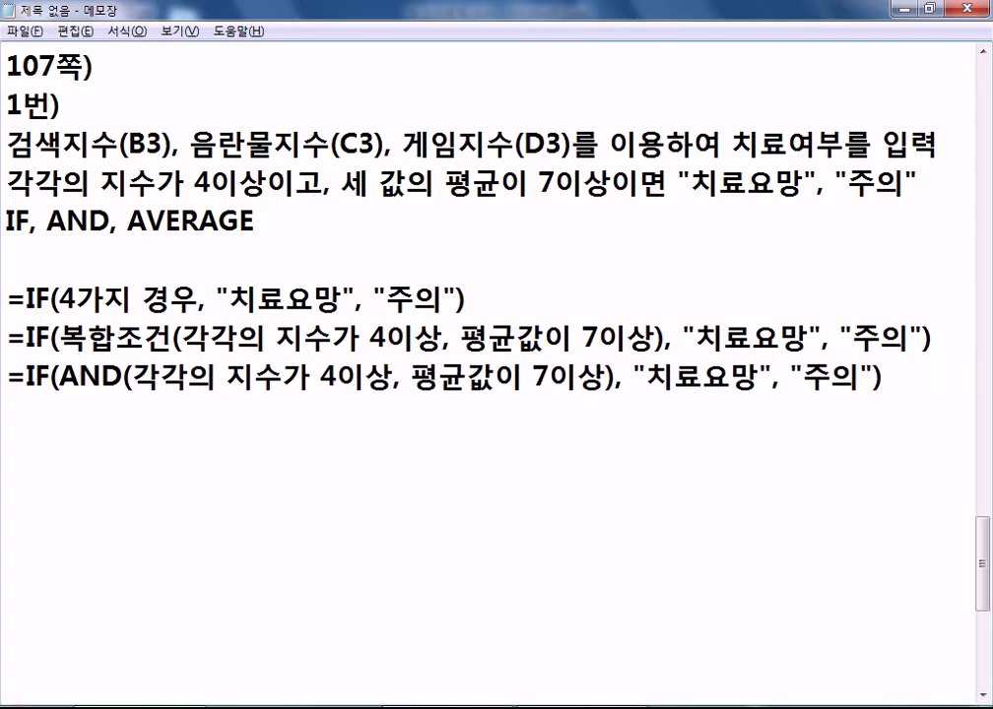
- Replace "각각의" inside the AND function with the conditions "B3>=3, C3>=3, D3>=3"
type("B3")
key("Delete")
key("Delete")
key("Delete")
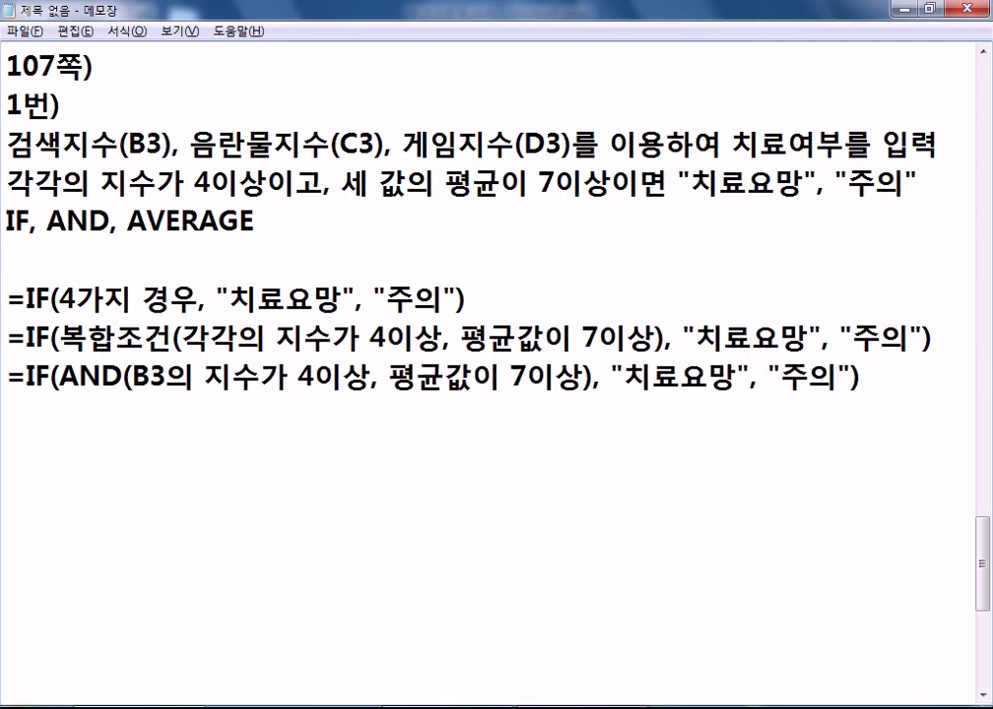
type(">=3, C3")
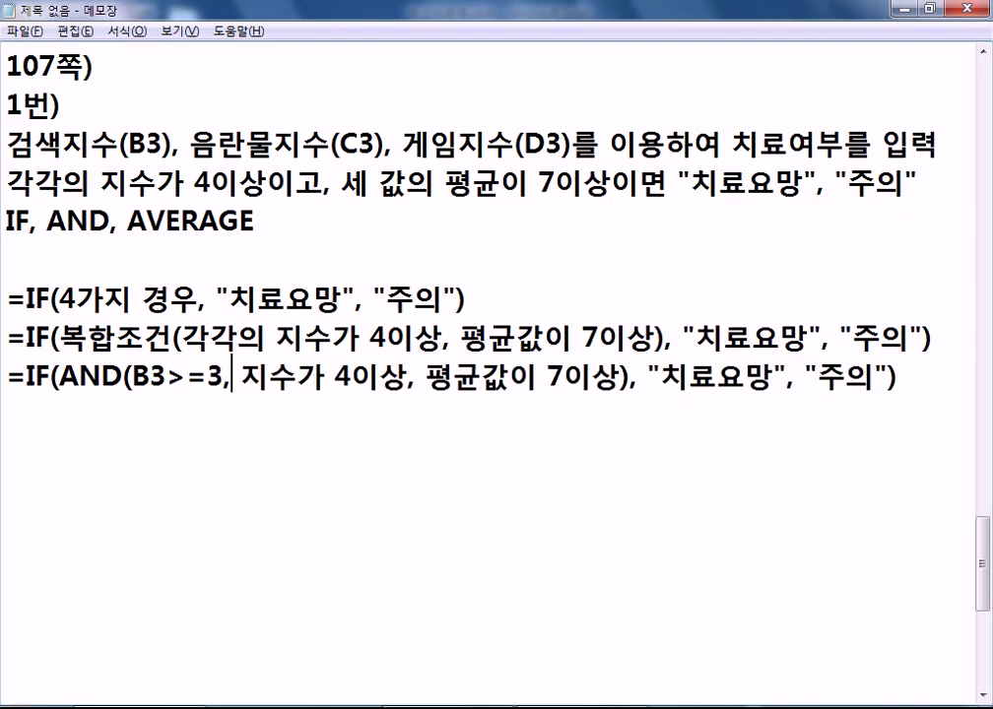
type(">=3, C3>")
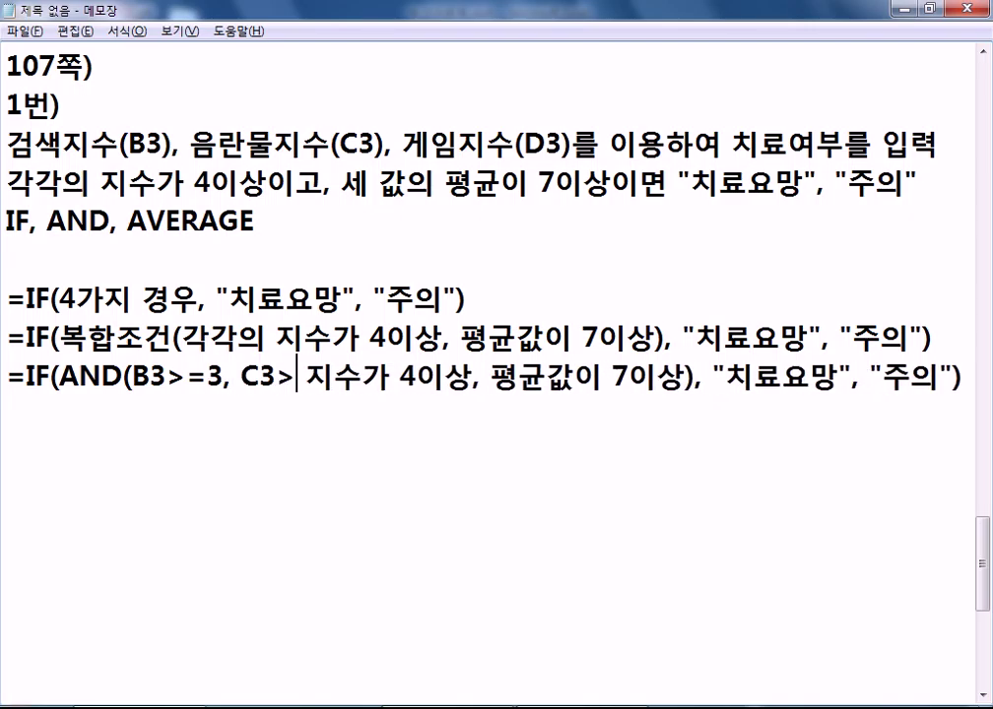
type("D3>")
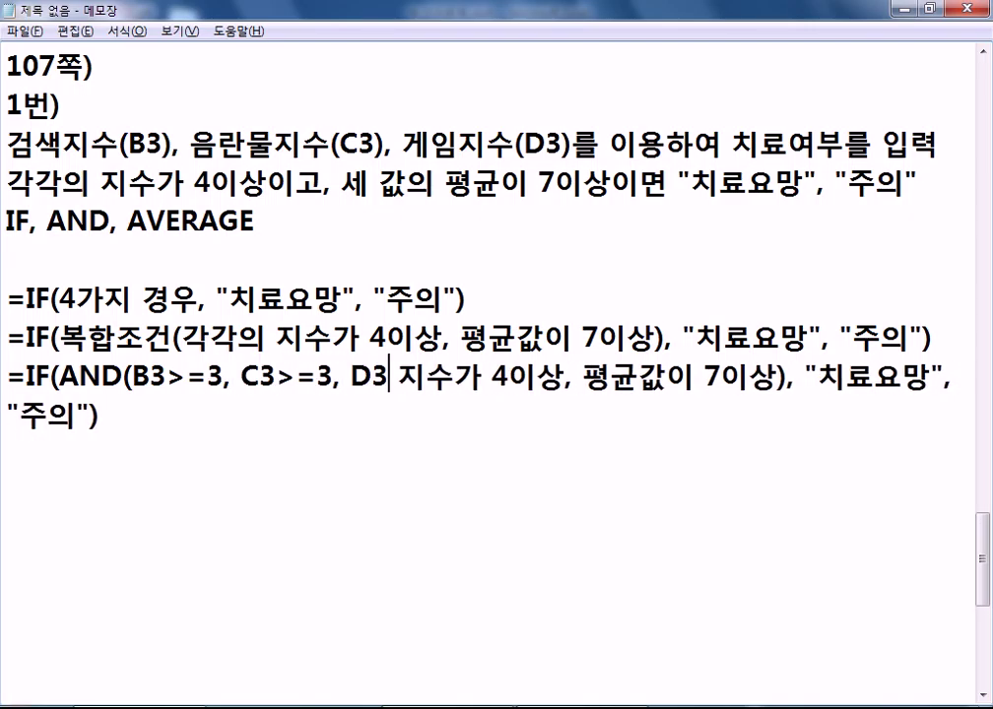
type("=3")
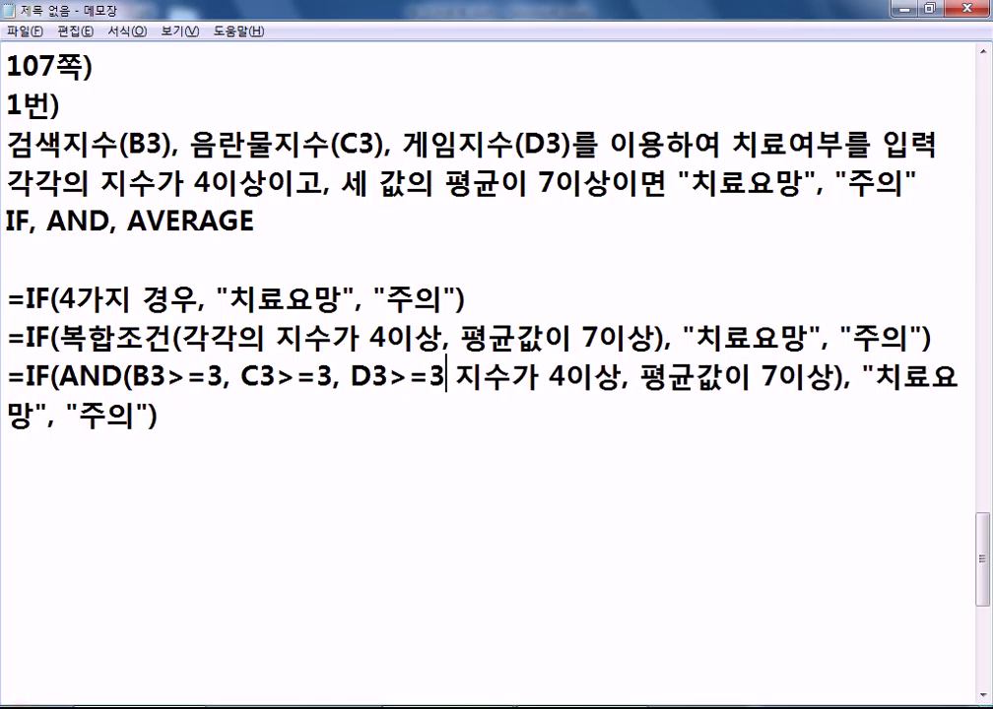
- Add "AVERAVE(B3:D3)>=7" as the fourth AND condition and remove the leftover text "지수가 4이상, 평균값이 7이상"
type(", AVERAVER")
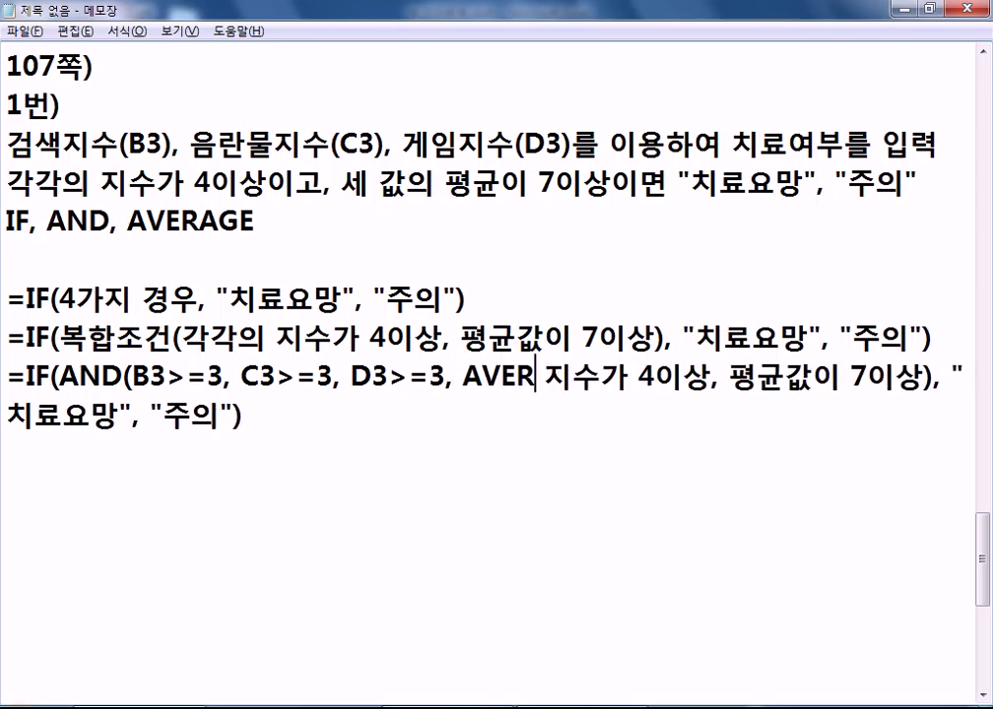
key("BackSpace")
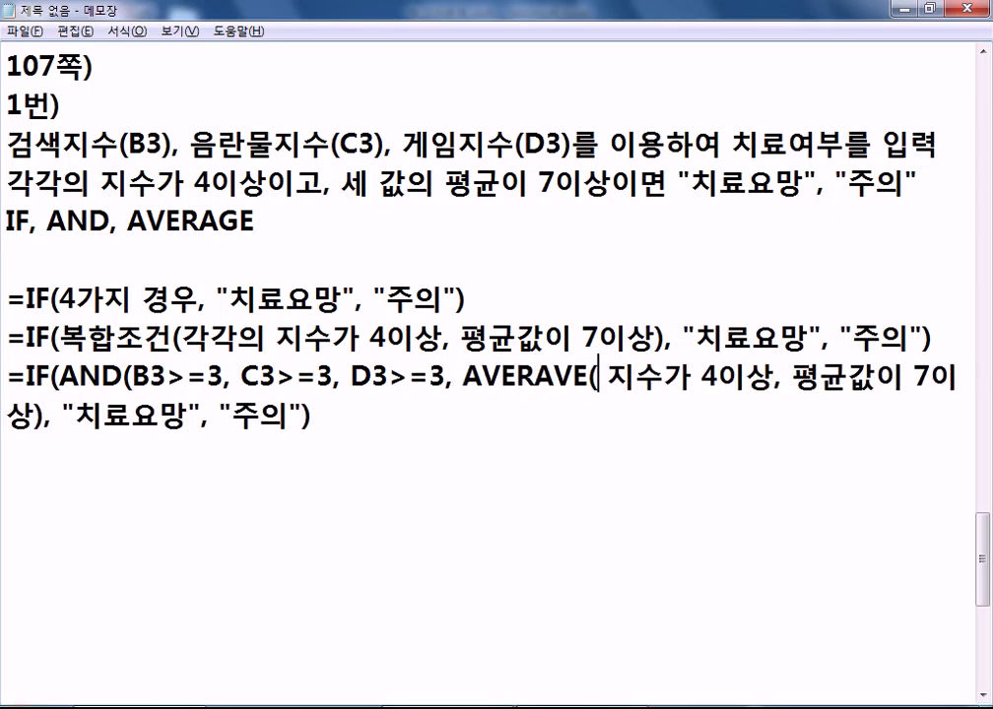
type("(B3:D3)>=7")
key("Delete")
key("Delete")
key("Delete")
key("Delete")
key("Delete")
key("Delete")
key("Delete")
key("Delete")
key("Delete")
key("Delete")
key("Delete")
key("Delete")
key("Delete")
key("Delete")
key("Delete")
key("Delete")
key("Delete")
key("Delete")
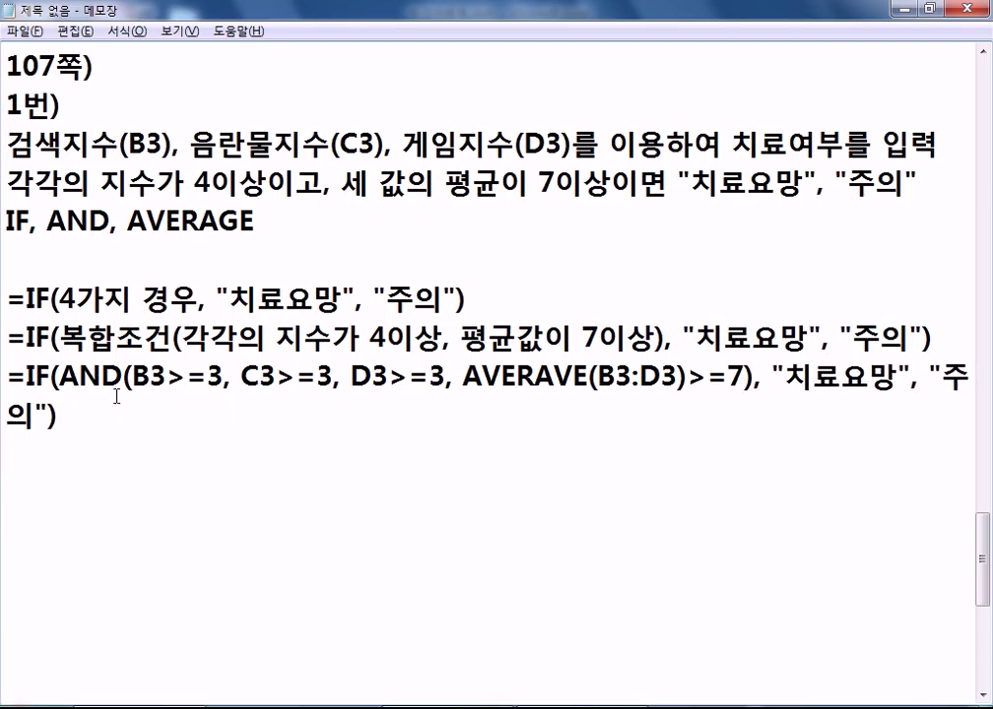
- Change the B3, C3 and D3 thresholds in the AND formula to 4 and add a new line after the formula
left_click_drag(150, 378, 292, 377)
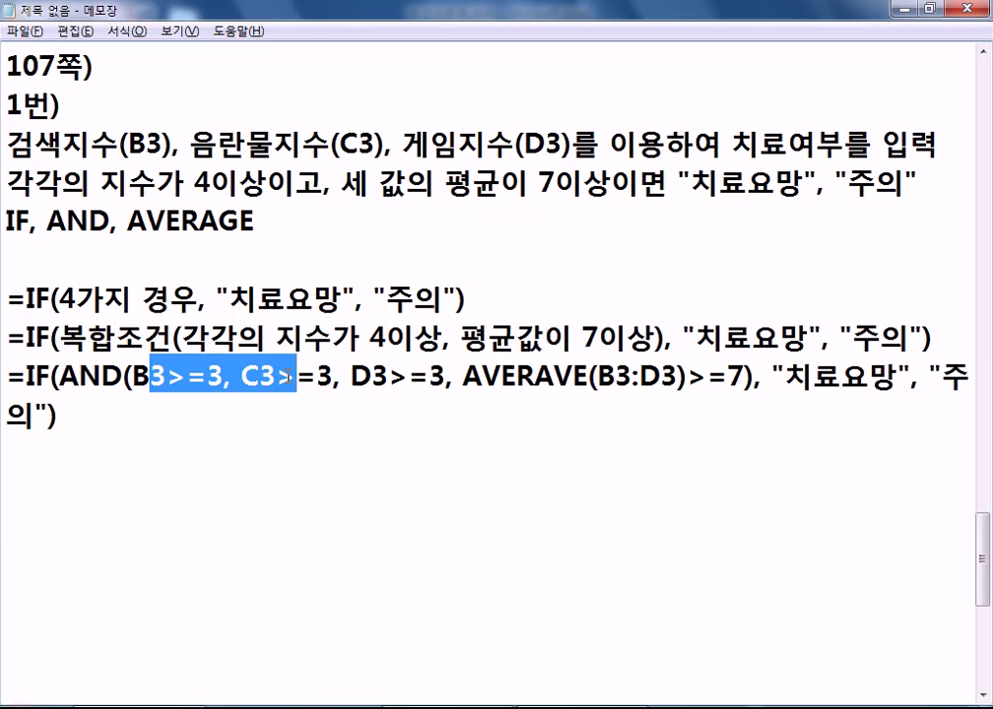
double_click(218, 377)
type("4")
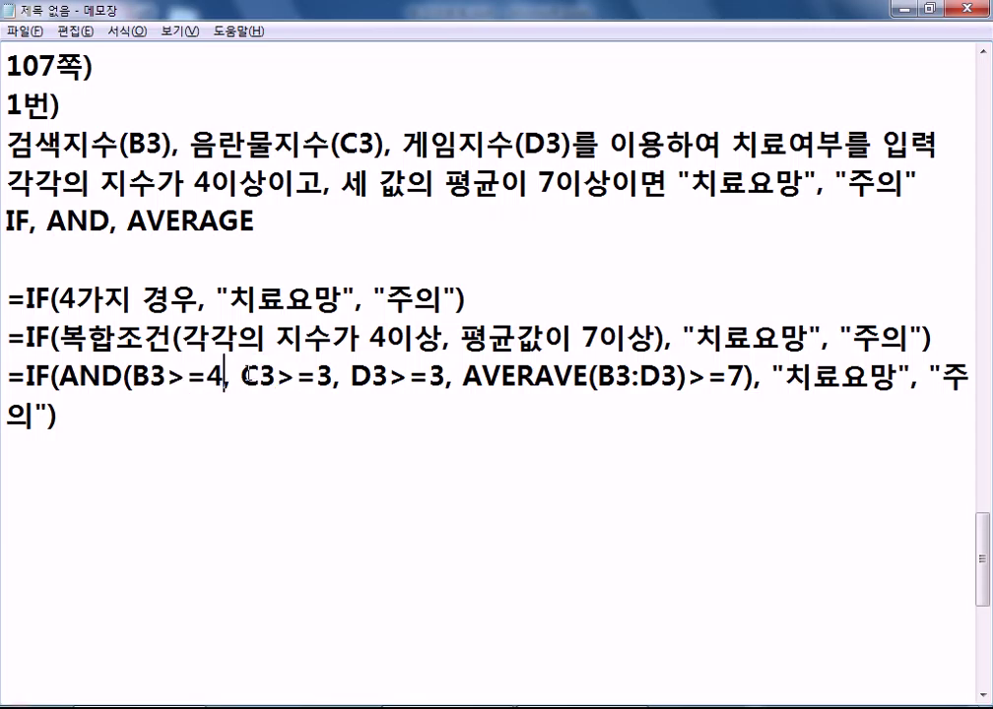
double_click(325, 378)
type("4")
double_click(430, 377)
type("4")
left_click_drag(190, 377, 741, 377)
left_click(813, 378)
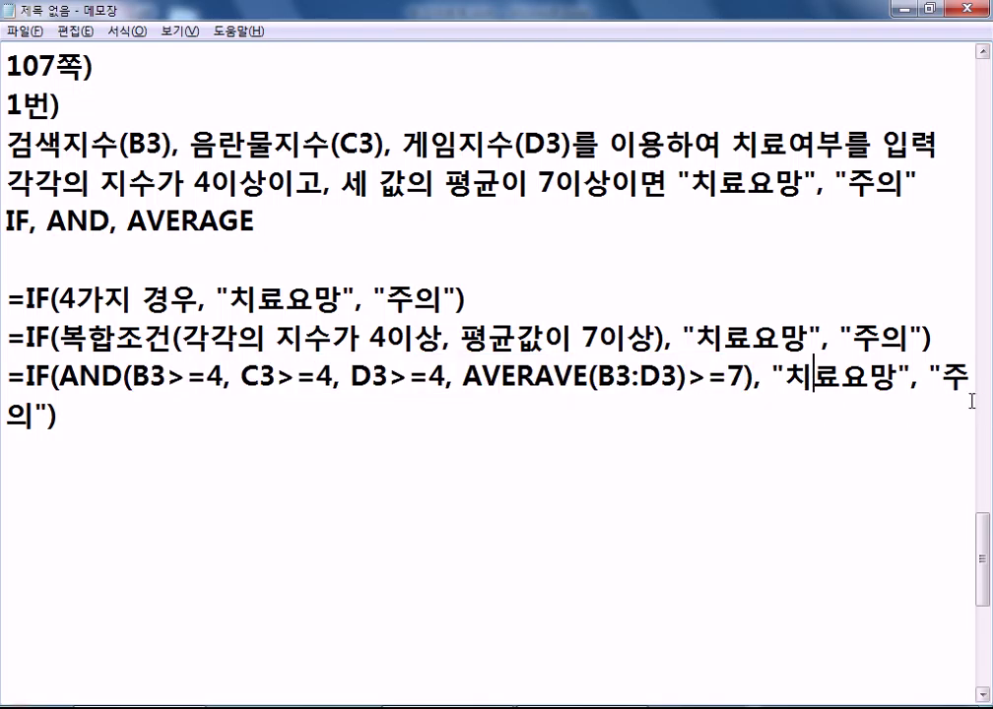
left_click(543, 423)
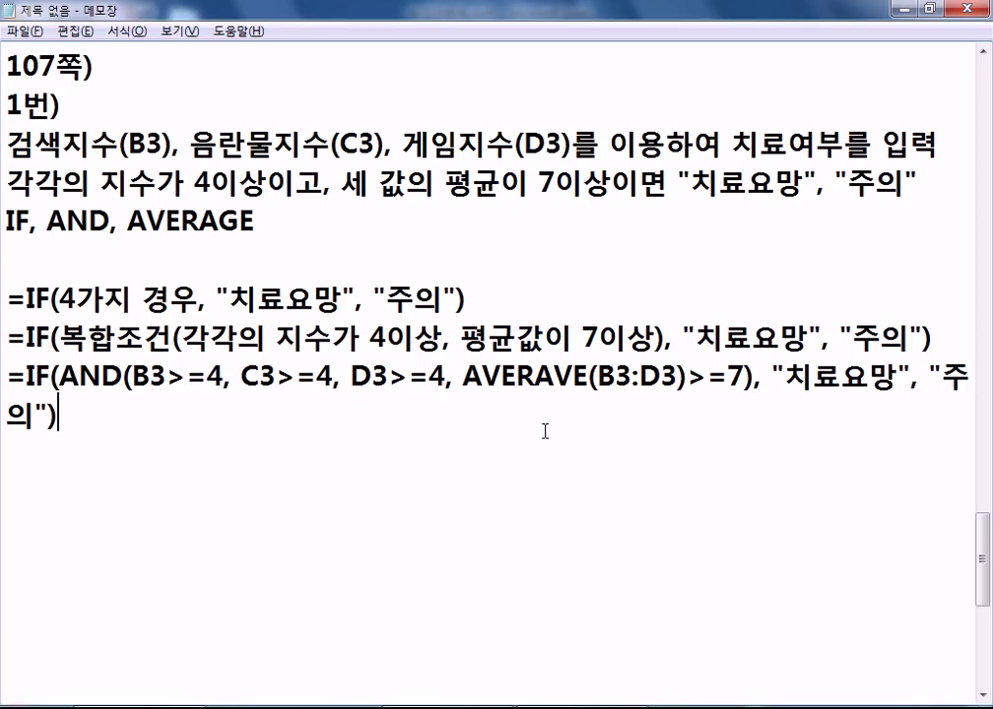
key("Return")
- Switch to 섹션08문제.xlsm in Excel, show the 기출01 sheet, and point out the 검색지수 and 게임지수 cells in row 3
key("alt+Tab")
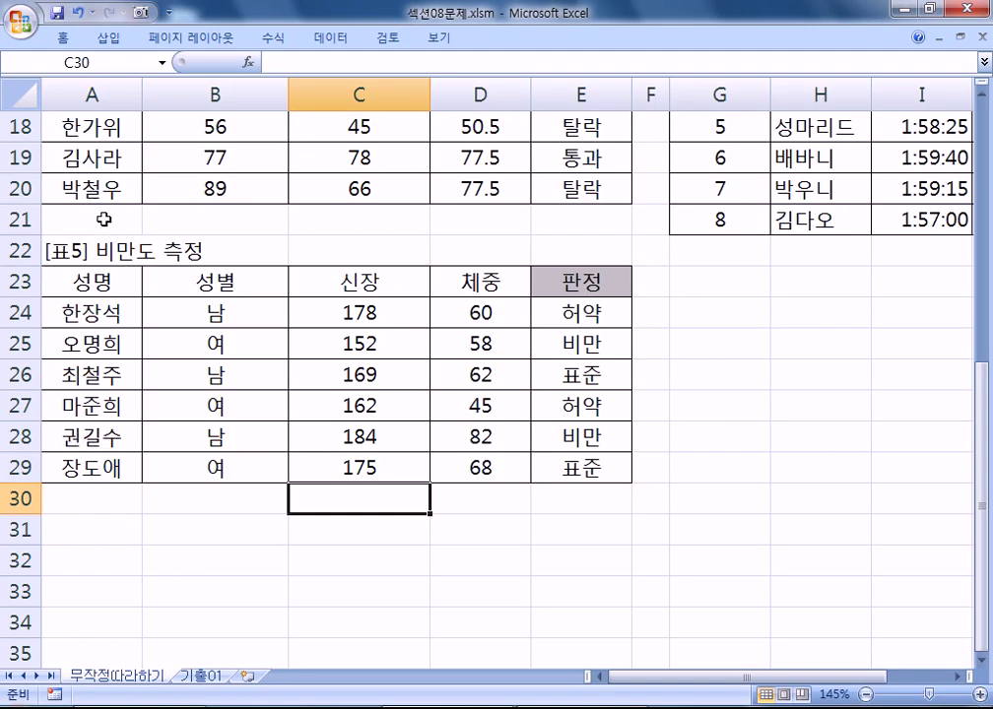
key("ctrl+Page_Down")
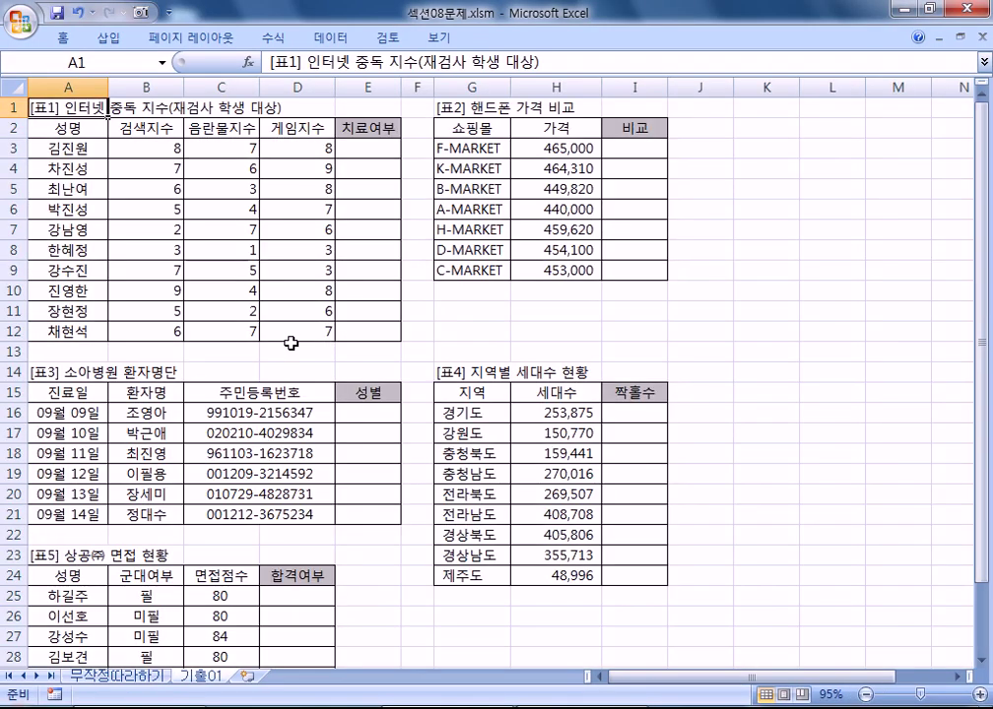
scroll(259, 296, "up", 4, "ctrl")
left_click(269, 210)
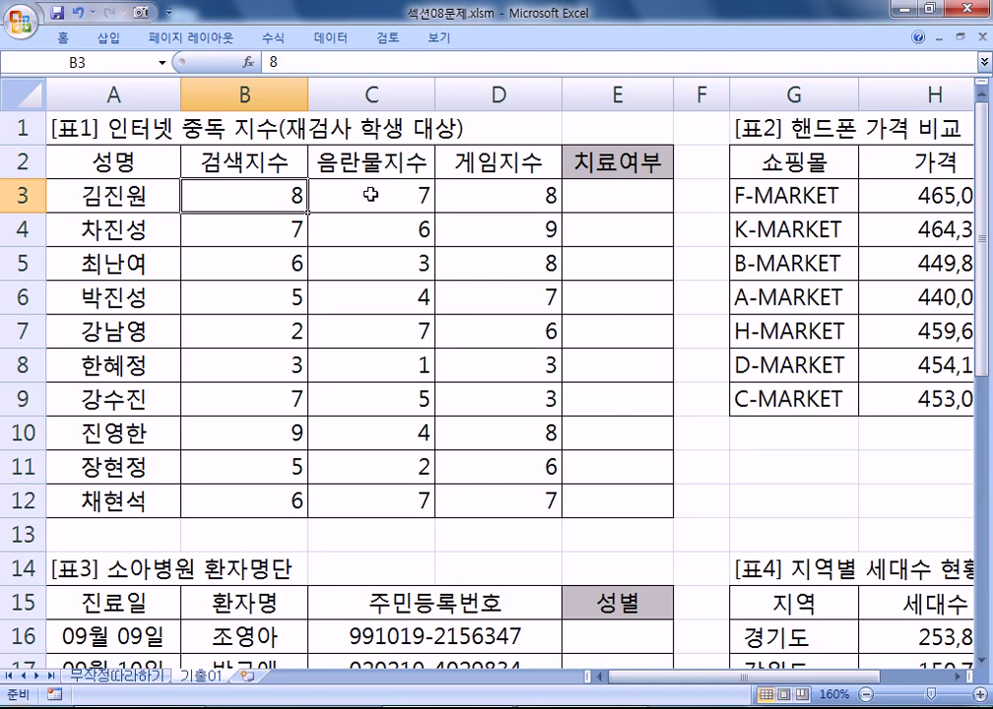
left_click(520, 202)
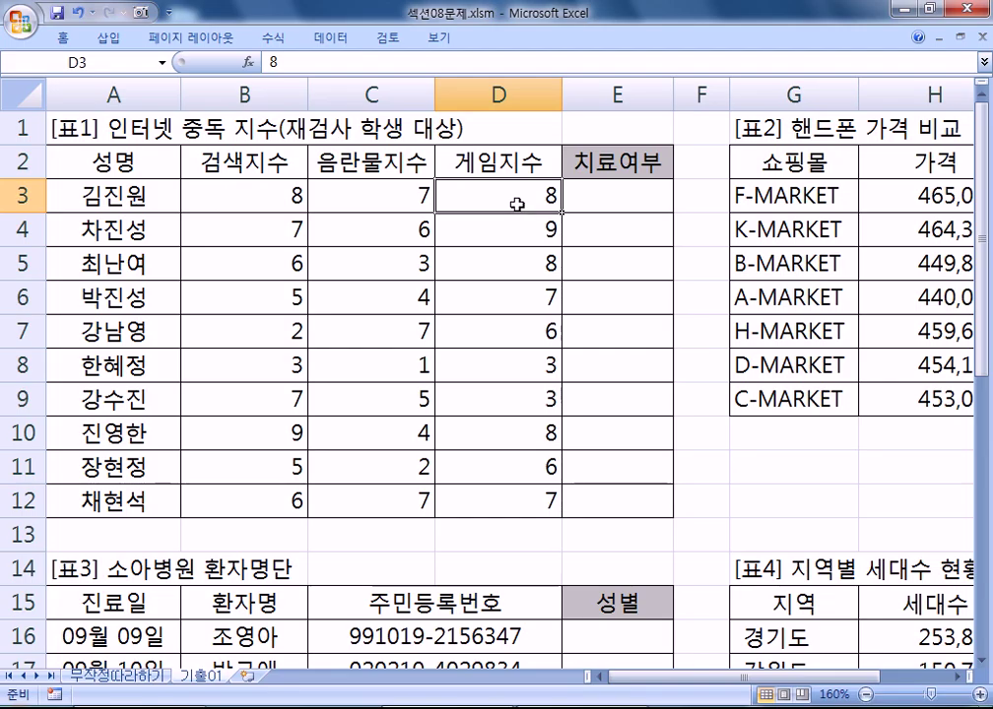
left_click(233, 187)
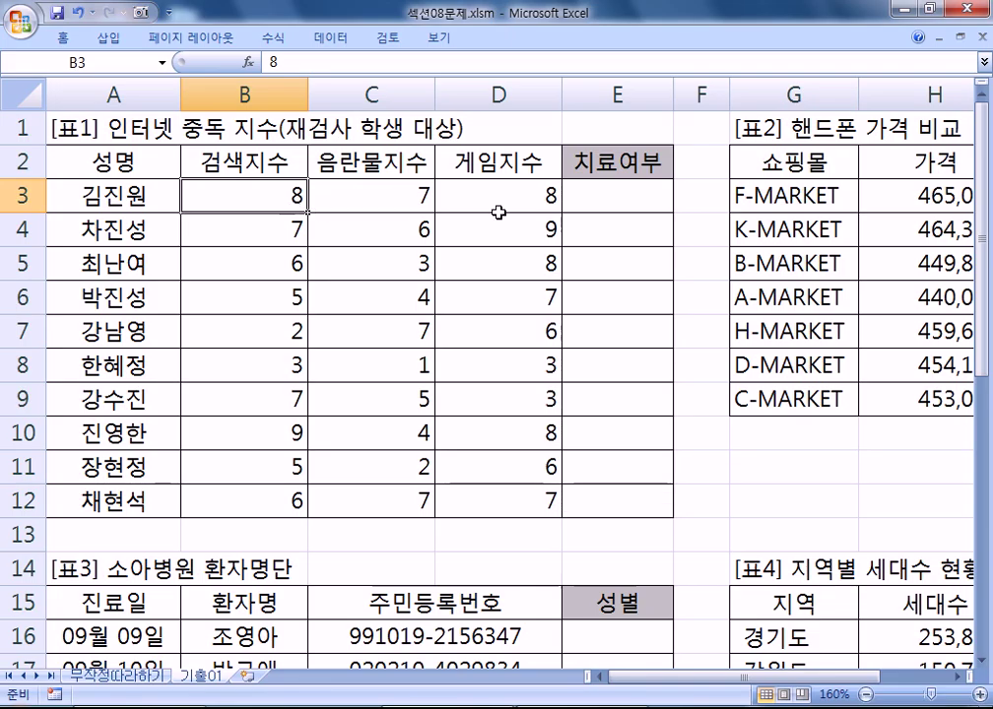
- Copy the finished AND formula from Notepad and paste it into cell E3 of the 치료여부 column in Excel
key("alt+Tab")
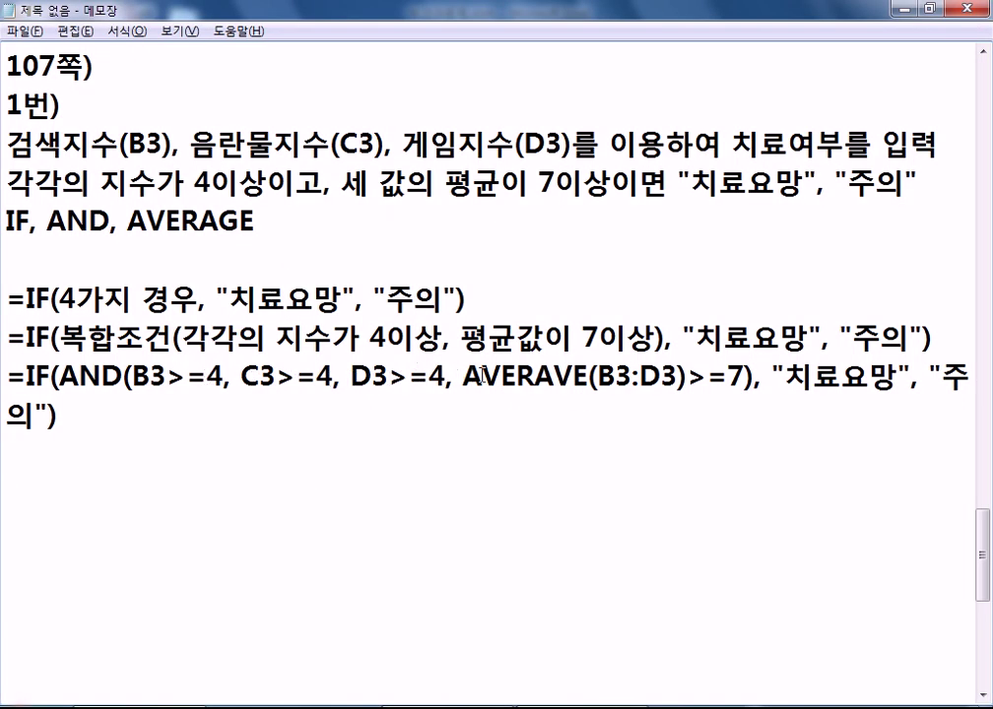
left_click_drag(57, 415, 6, 377)
key("ctrl+c")
key("alt+Tab")
left_click(611, 204)
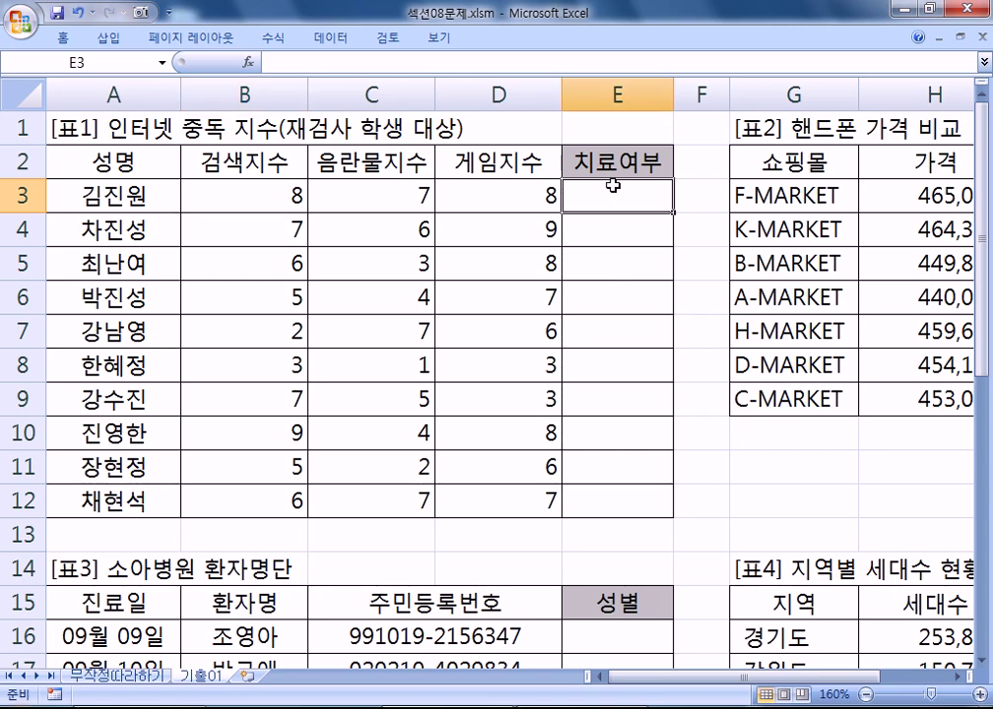
double_click(647, 206)
key("ctrl+v")
key("Return")
left_click(603, 192)
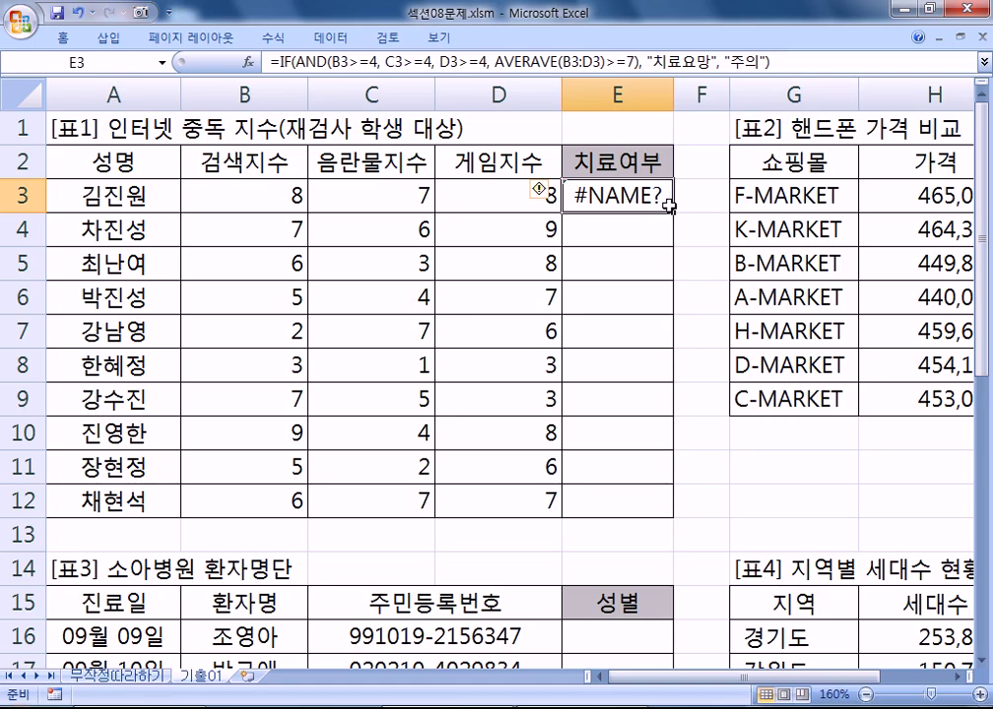
- Switch to Notepad and correct "AVERAVE" to "AVERAGE" in the third IF formula line
key("alt+Tab")
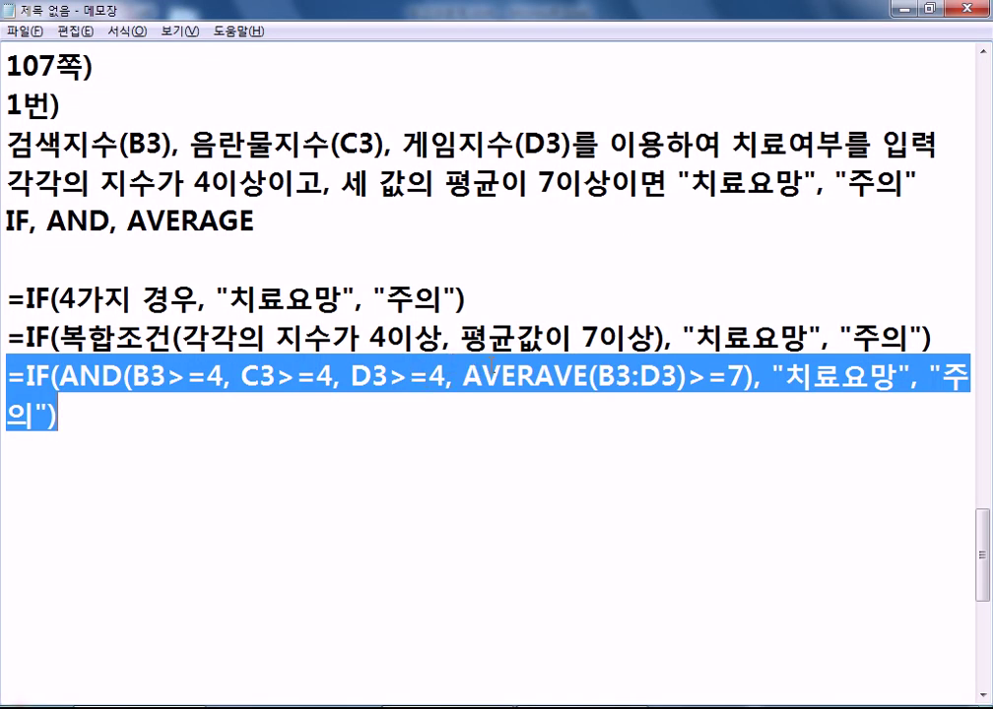
left_click(540, 379)
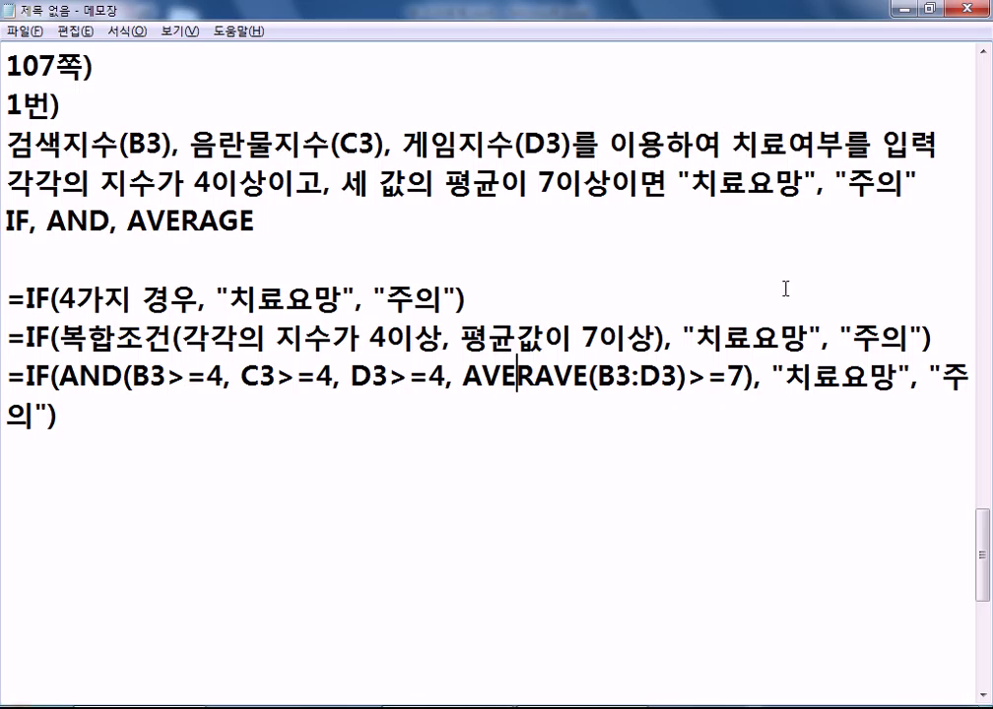
type("G")
key("Delete")
key("Home")
- Switch to Excel, correct "AVERAVE" to "AVERAGE" in E3's formula, and fill it down through E12
key("alt+Tab")
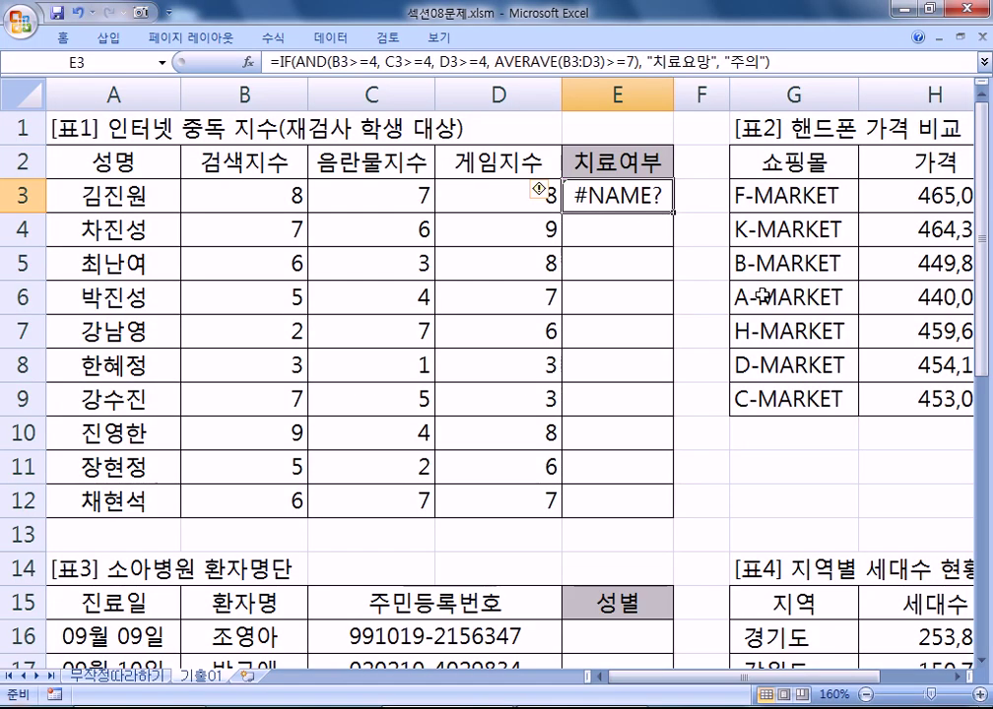
key("F2")
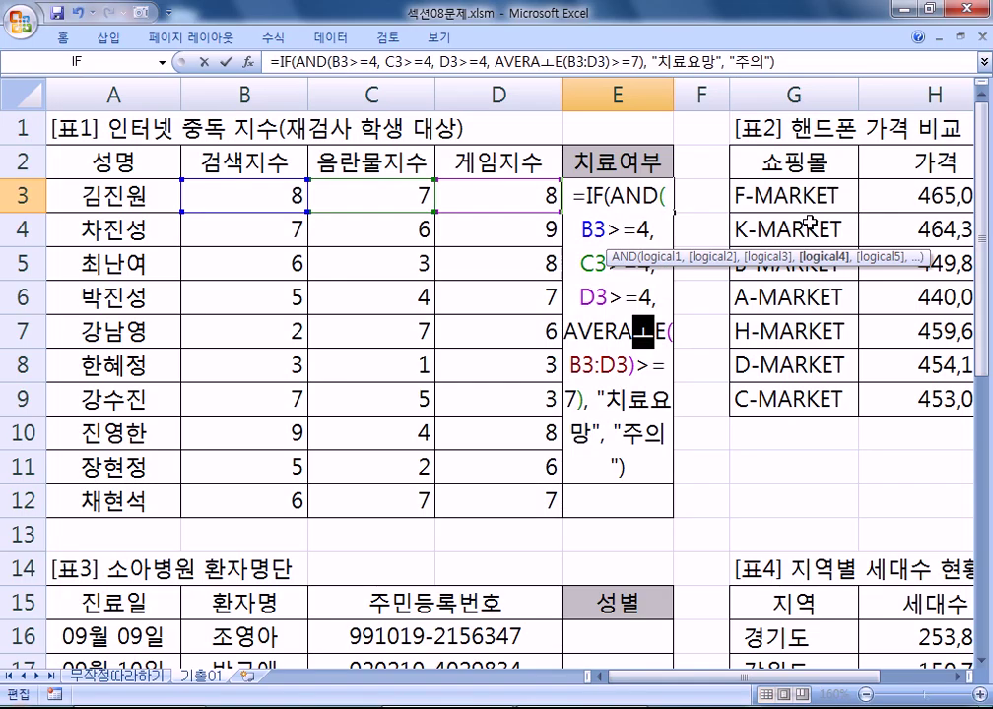
key("Delete")
type("G")
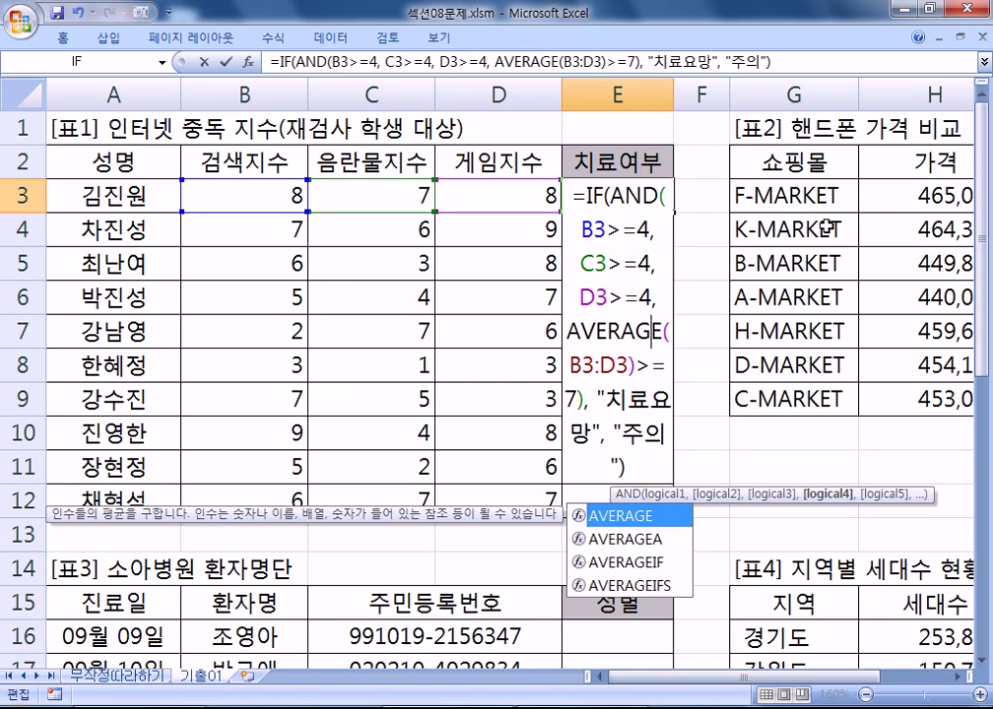
key("ctrl+Return")
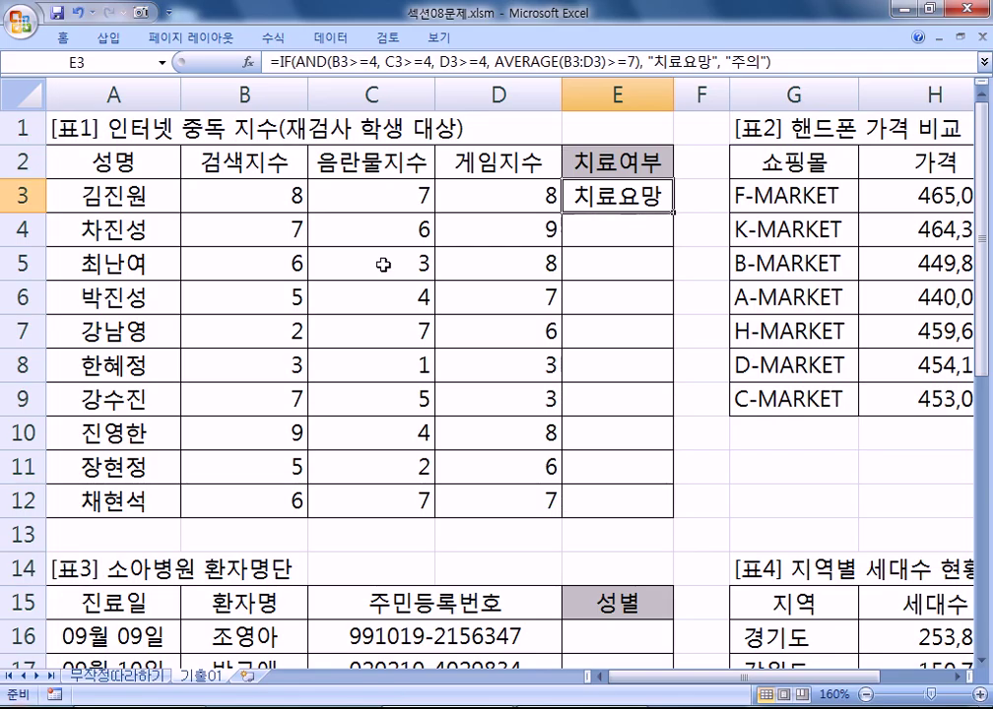
double_click(674, 212)
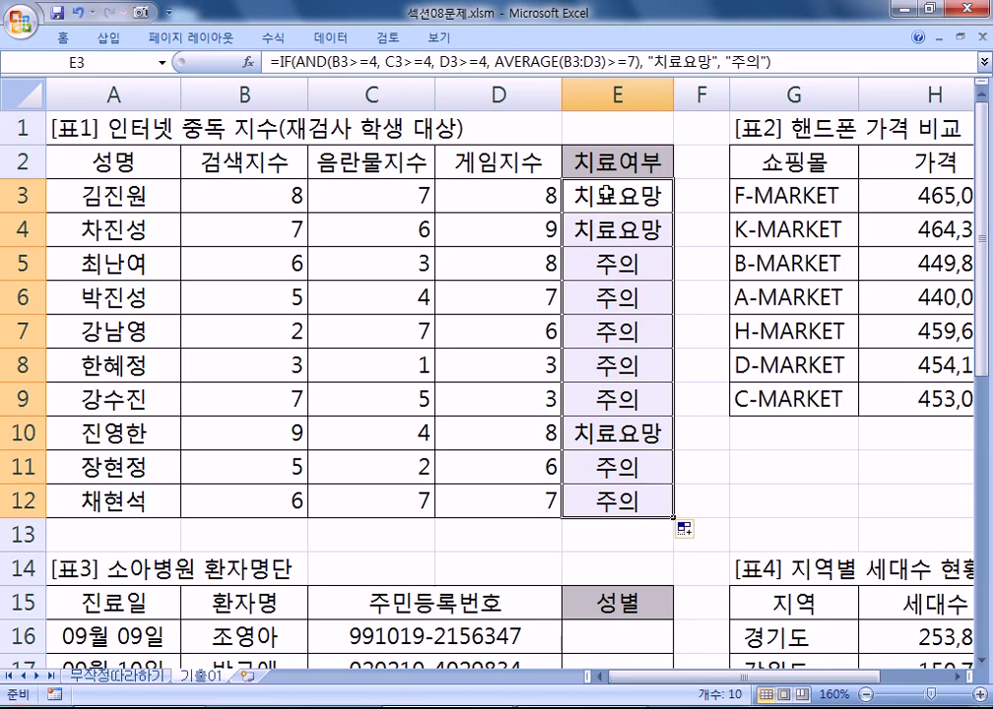
- Switch to Notepad and add the heading "2번)" below the problem 1 formulas, leaving a blank line between
key("alt+Tab")
key("Down")
key("Down")
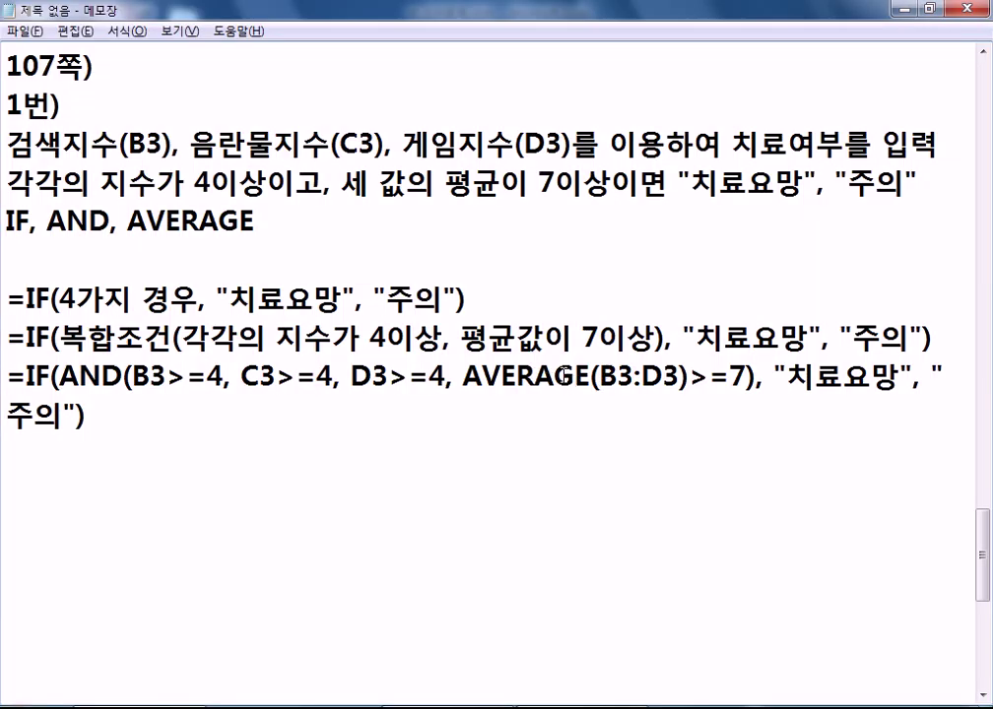
left_click(323, 478)
type("2QJS")
key("BackSpace")
key("BackSpace")
key("BackSpace")
key("Hangul")
type("ㅂㅓㄴ")
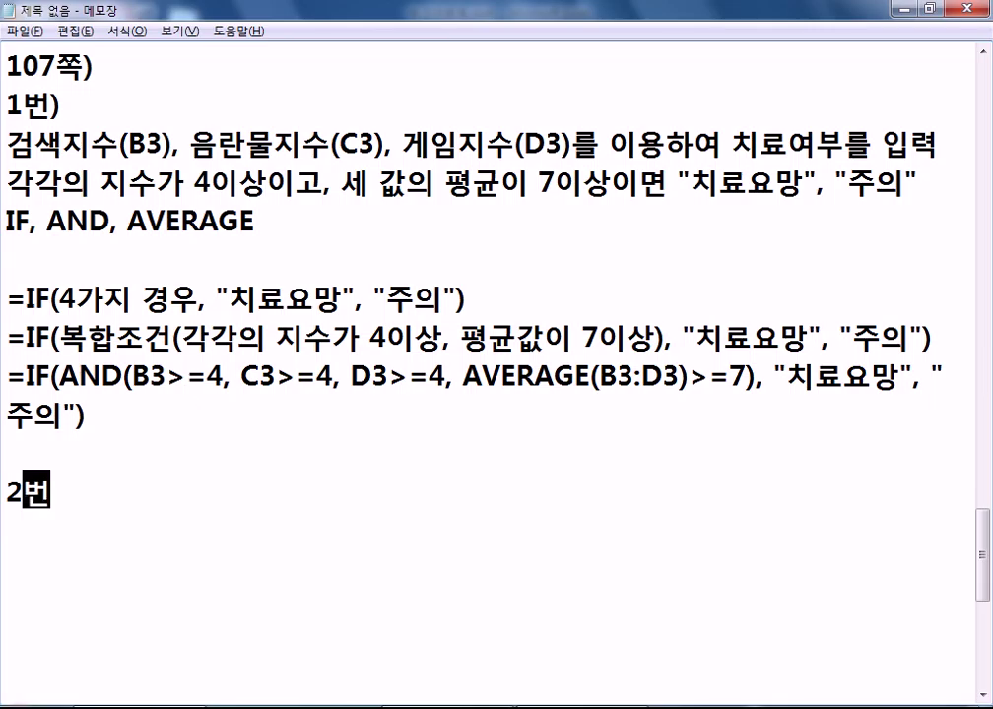
type(")")
key("Return")
- Write the function list "IF, MAX, MIN" under the 2번) heading and start a new line
key("Hangul")
type("IF, MA")
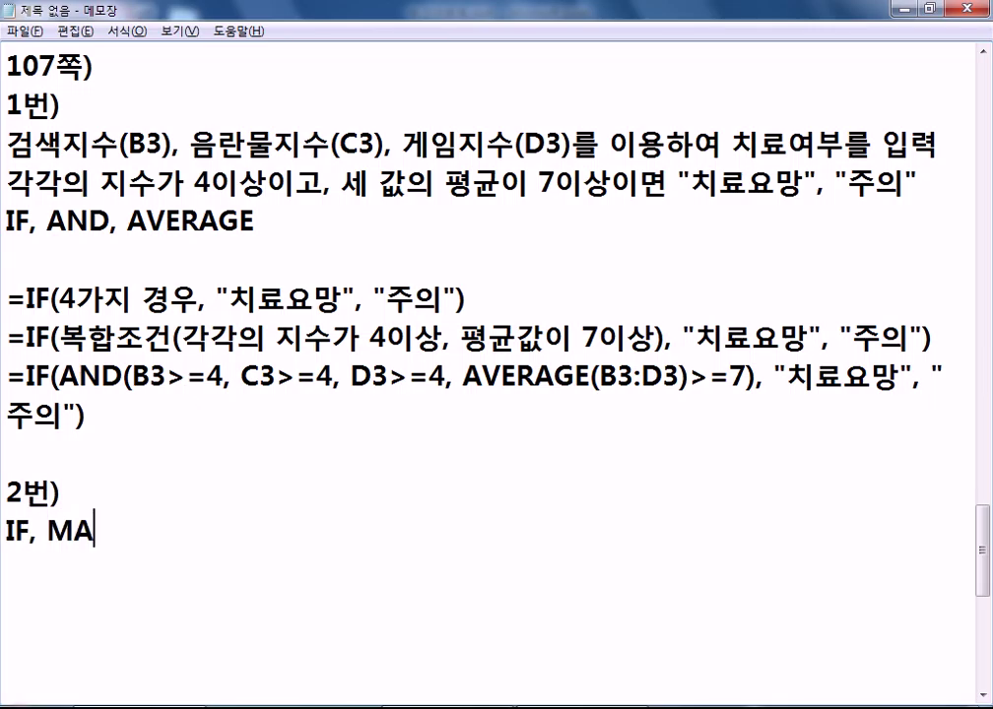
type("X, MIN")
key("Return")
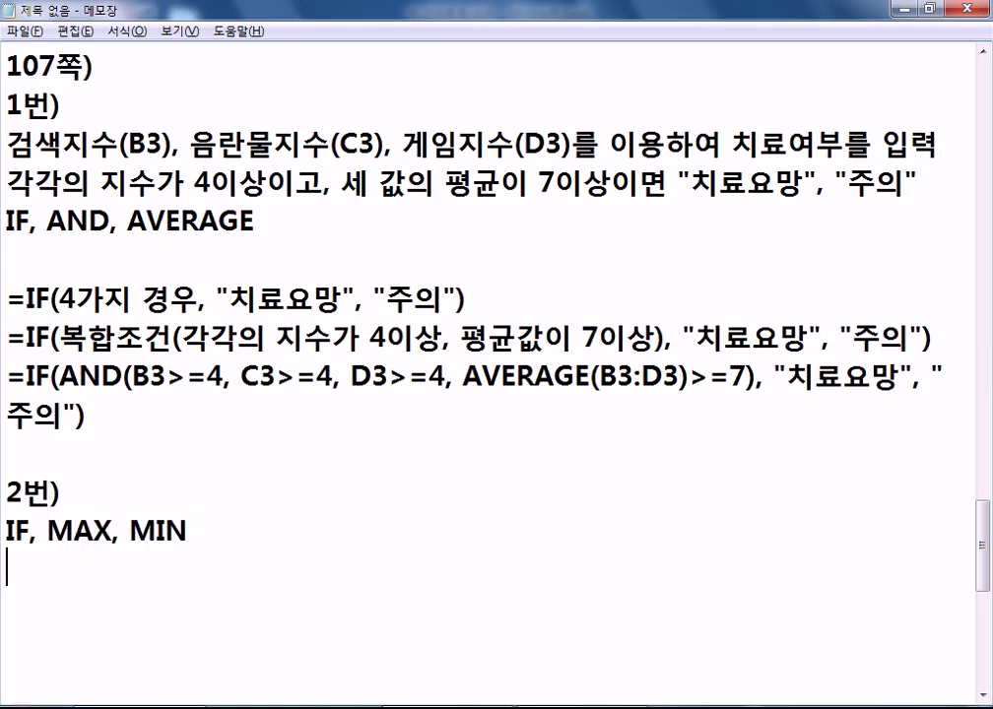
scroll(245, 433, "down", 3)
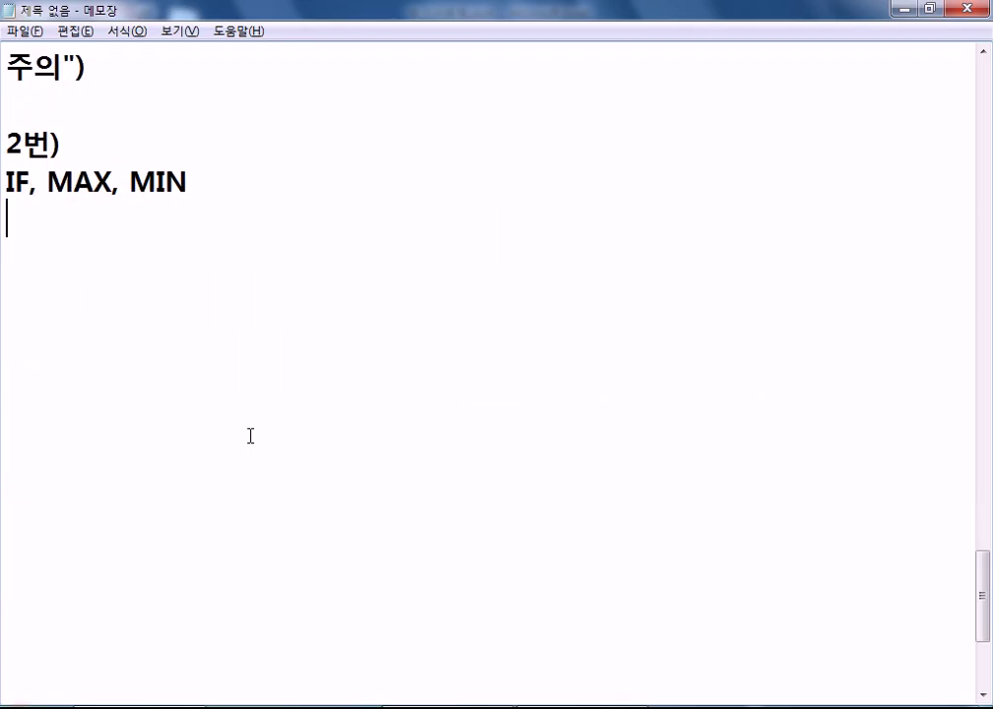
- Write the first part of the problem text below the function list: 가격(H3:H9)을 기준으로 가장 높으면 "최고가",
type("RK")
key("BackSpace")
key("BackSpace")
type("ㅏ겨")
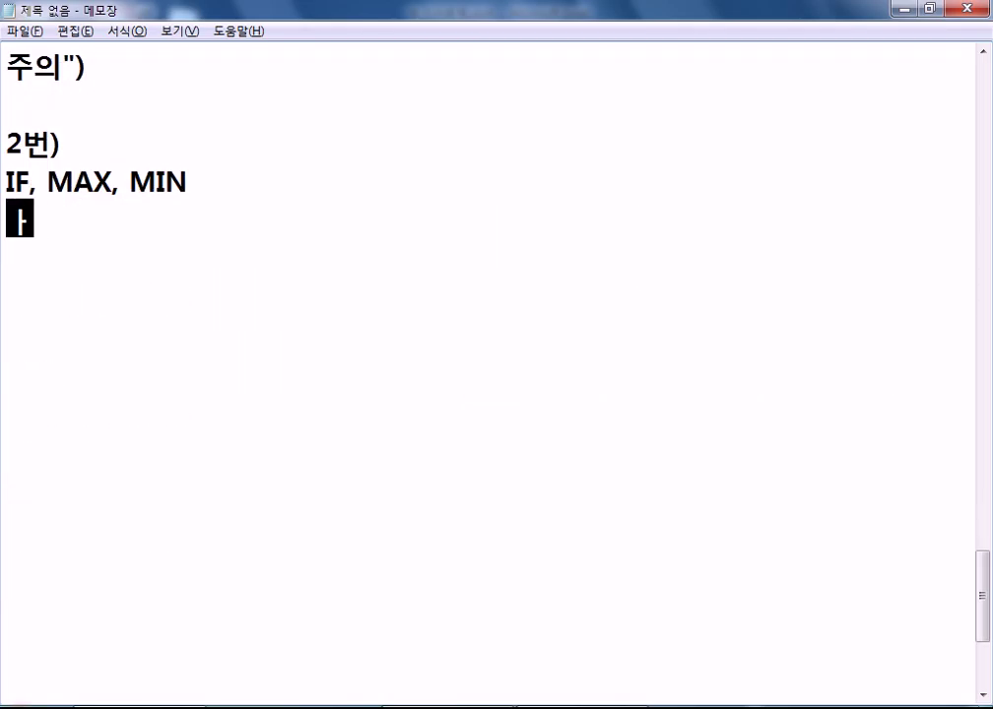
key("BackSpace")
key("BackSpace")
key("BackSpace")
type("가격(")
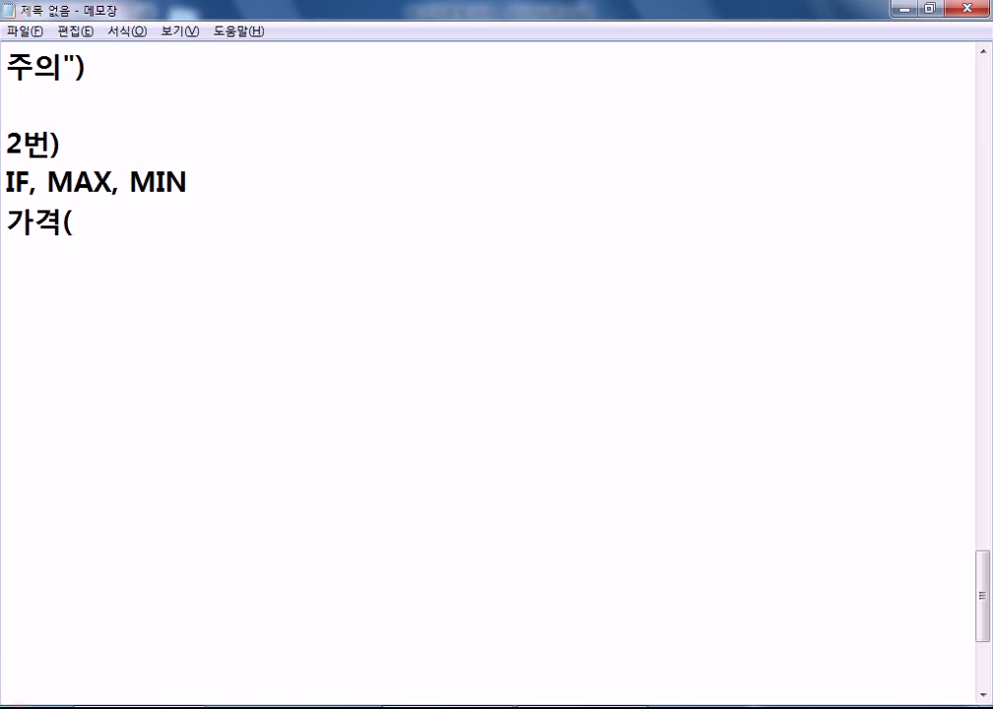
type("H3:H")
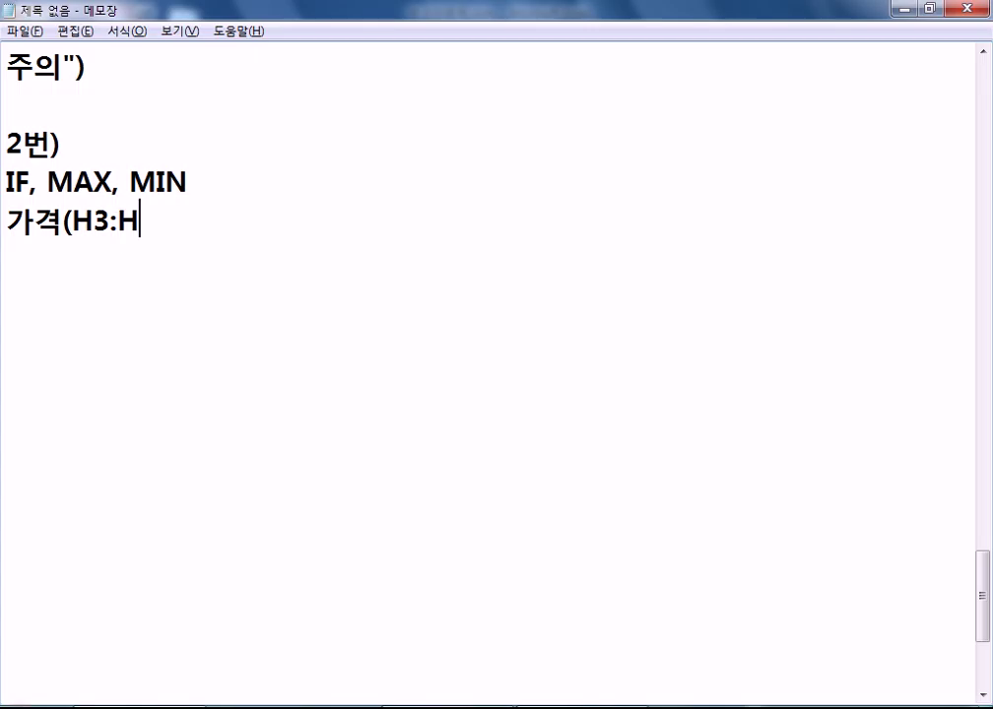
type("9)을 기준으로 ㄱㅏ장 높음")
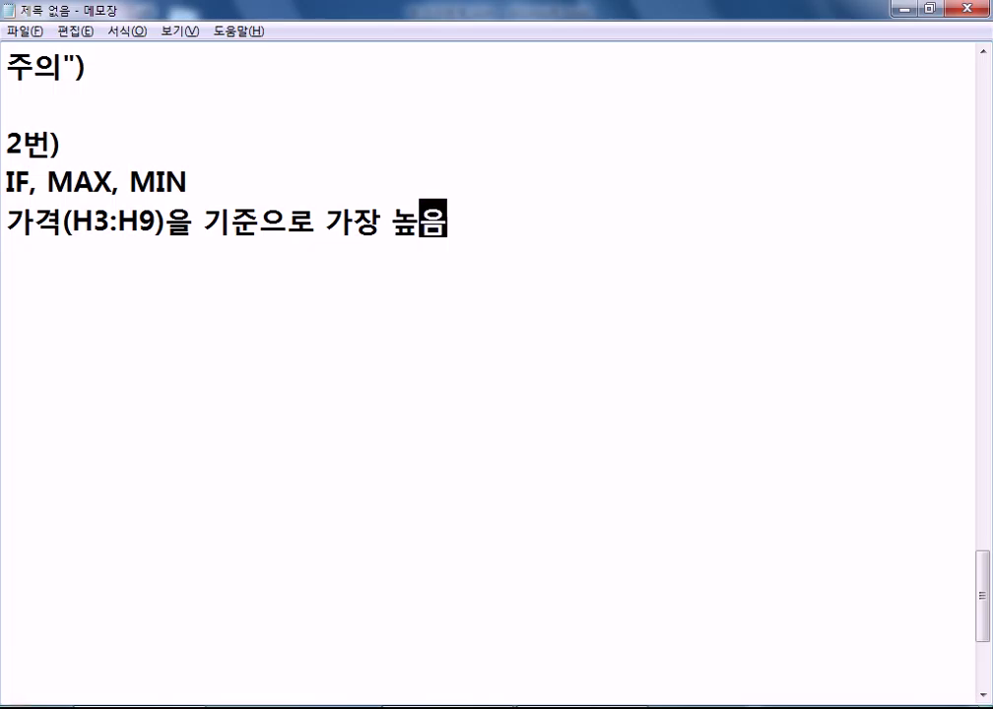
type("ㅕㄴ \"최고가")
type("\", ")
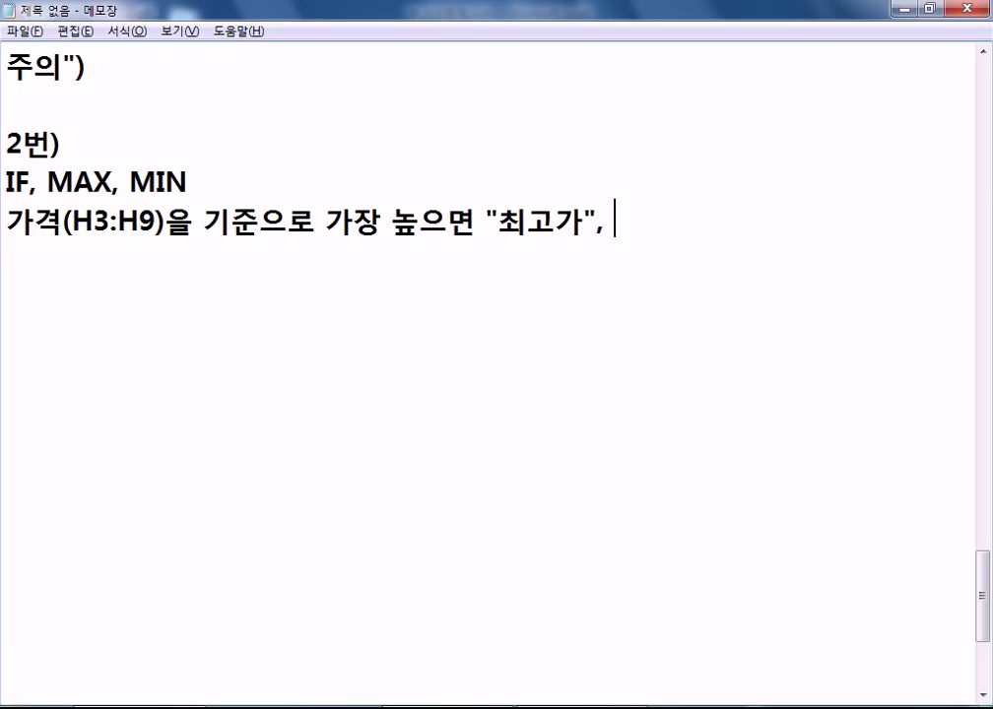
- Complete the problem text with 가장 낮으면 "최저가" 그 외에는 공백 and start a new line
type("가장 낮으")
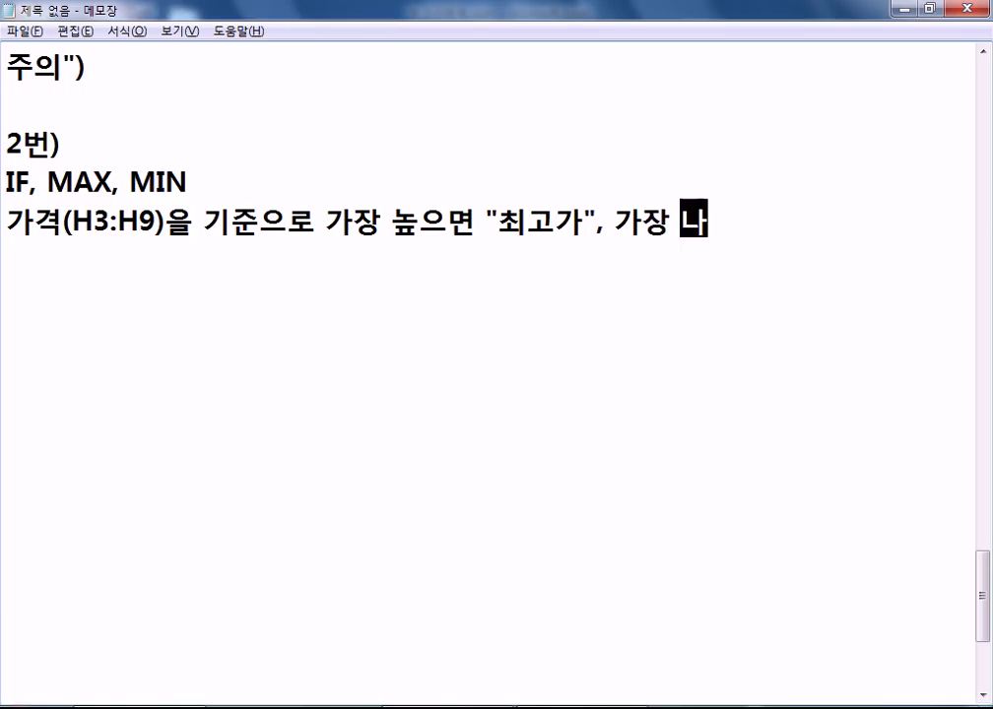
type("면 \"")
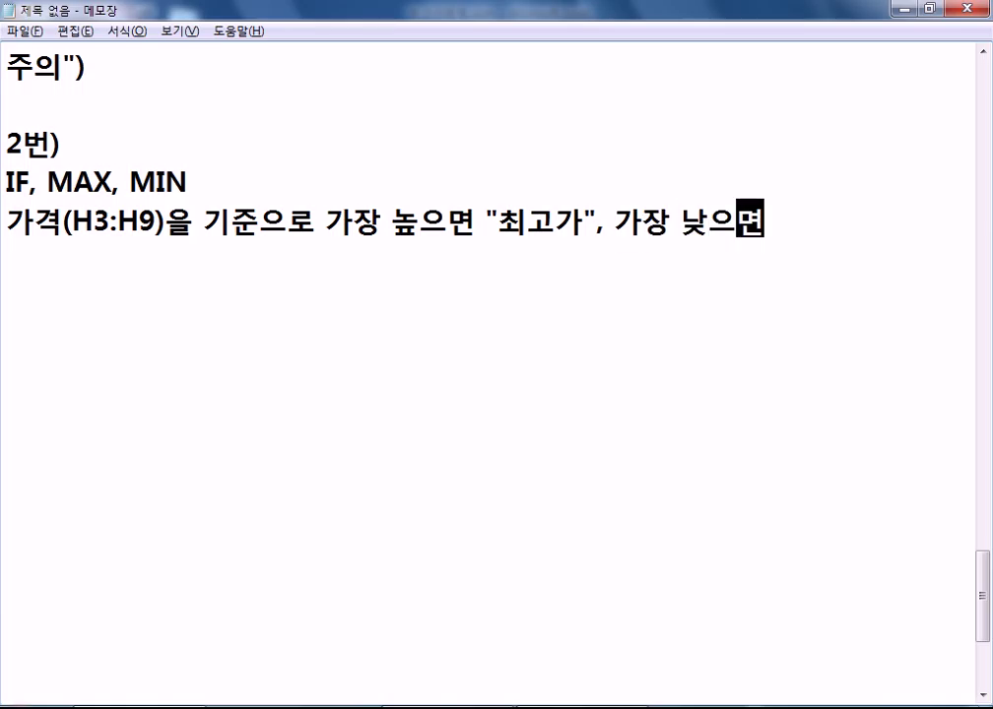
type("최저가")
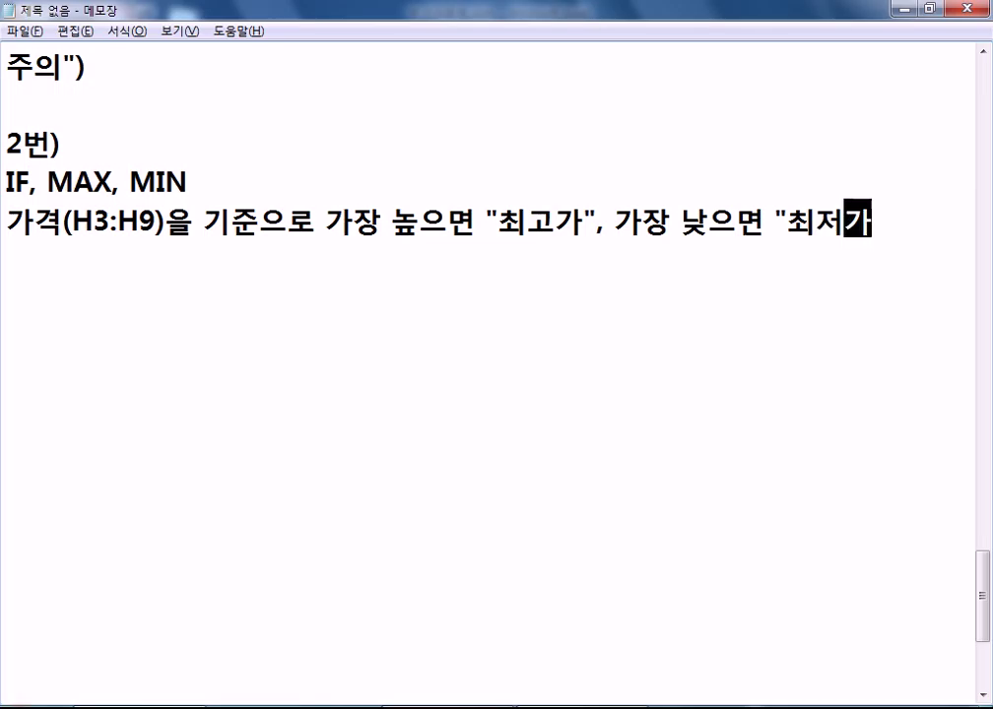
type("\" ")
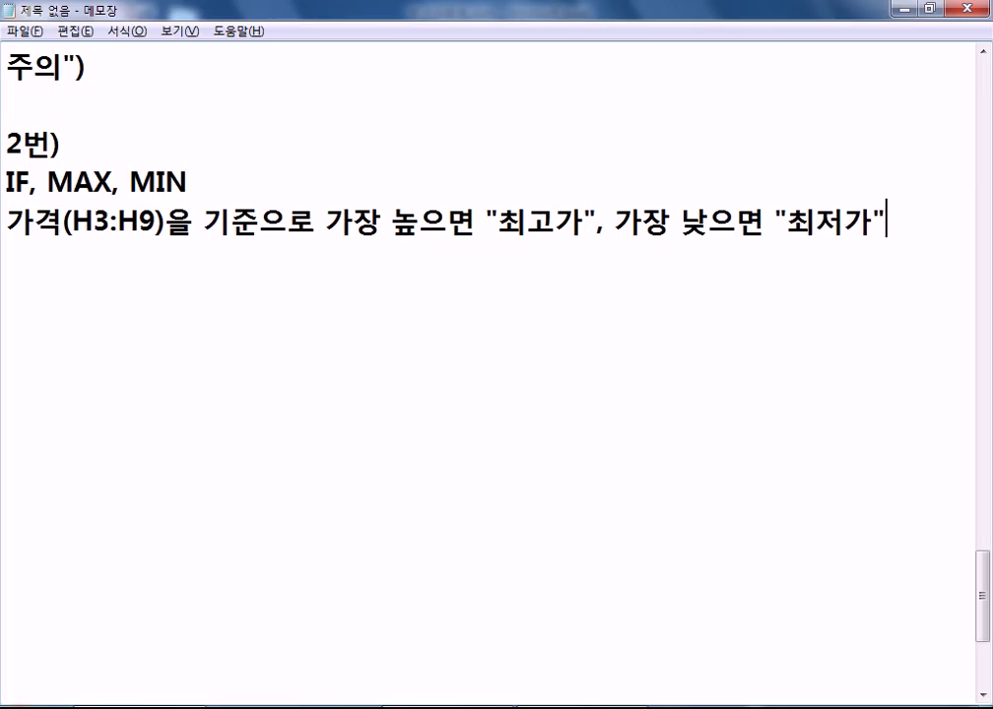
type("그 외")
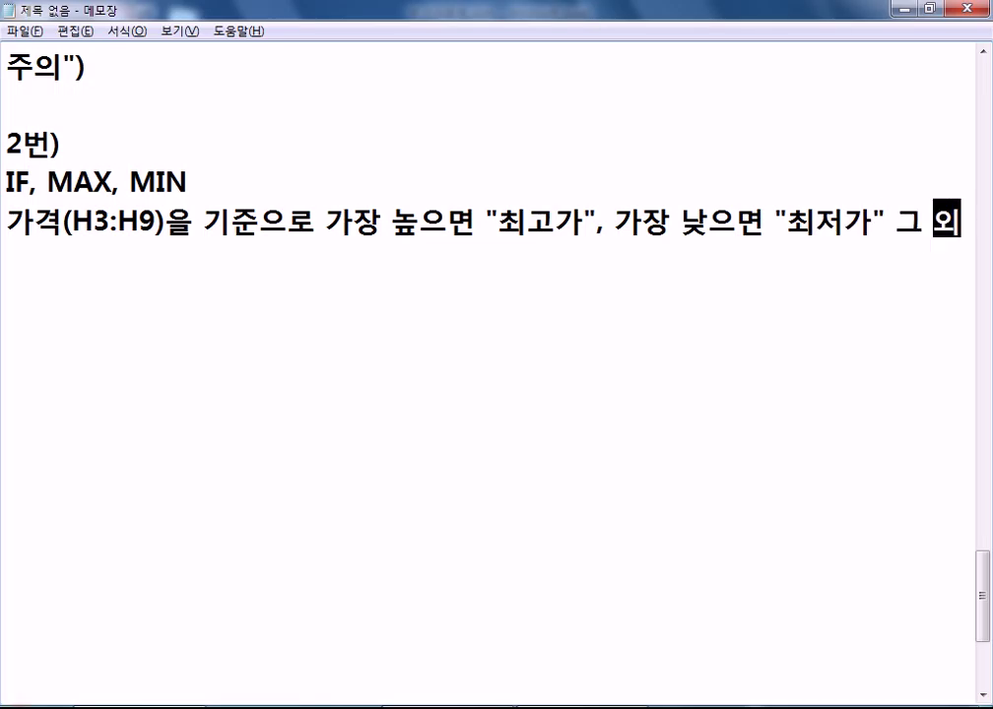
type("에ㄴ는 공백")
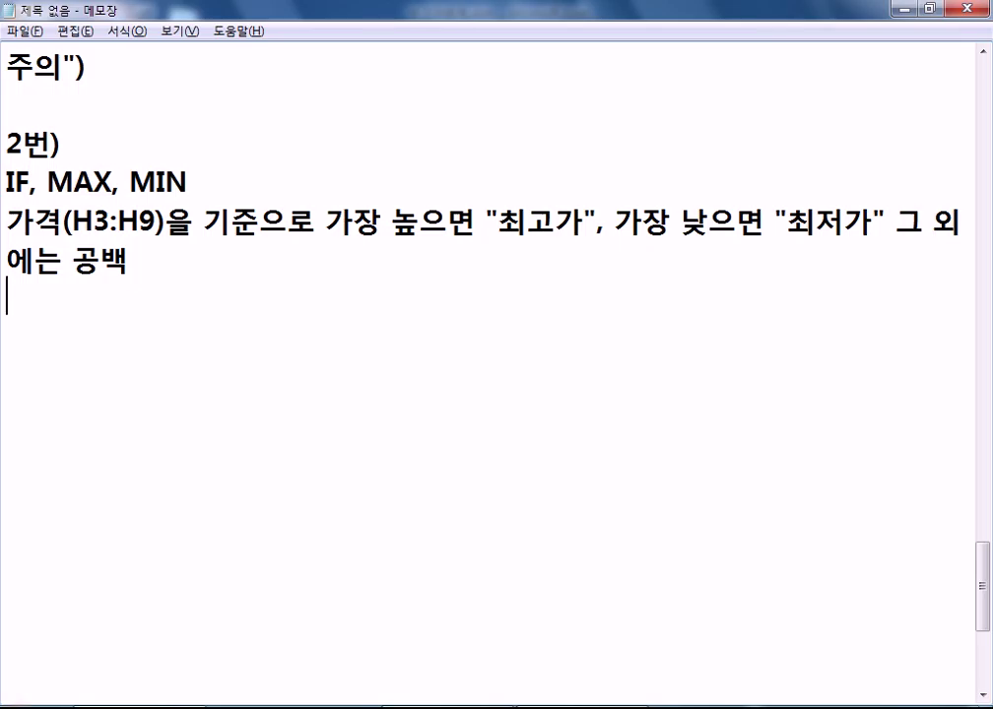
- Begin the outline formula as =IF(가장 높은가, "최고가, with the condition worded without 요
type("=IF(가장 높은가요, \"최고가,")
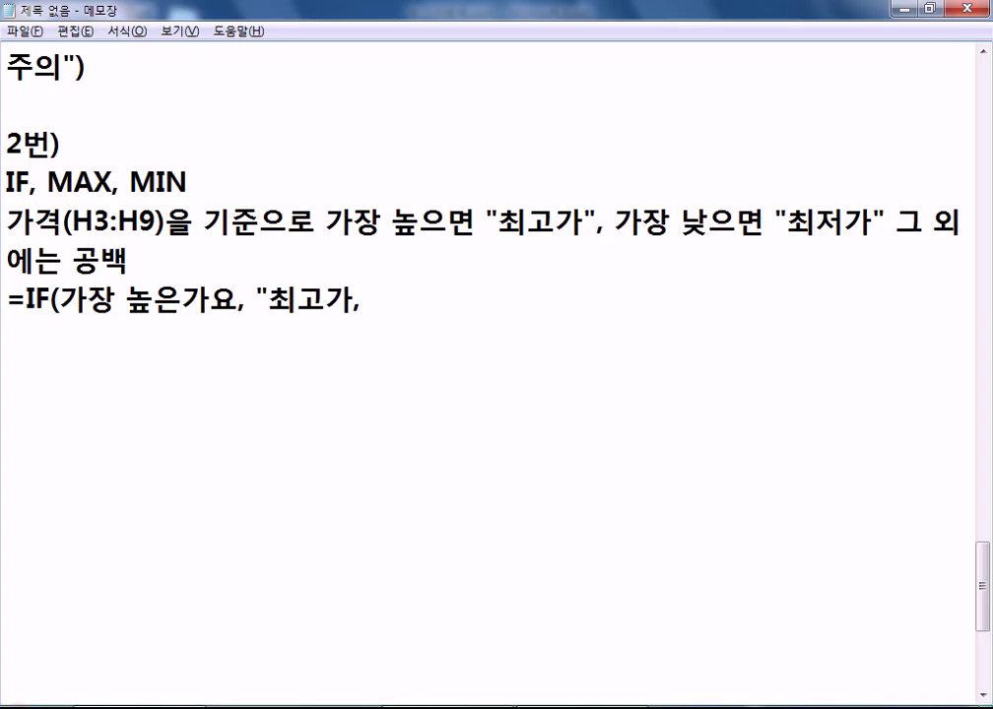
key("Left")
key("Left")
key("Left")
key("Left")
key("Left")
key("Left")
key("Left")
key("Left")
key("Delete")
- Complete the outline formula with the nested part IF(가장 낮은가, "최저가", "")) and start a new line
key("End")
type("IF")
type("(가장 낮ㅇ은가, \"최저가")
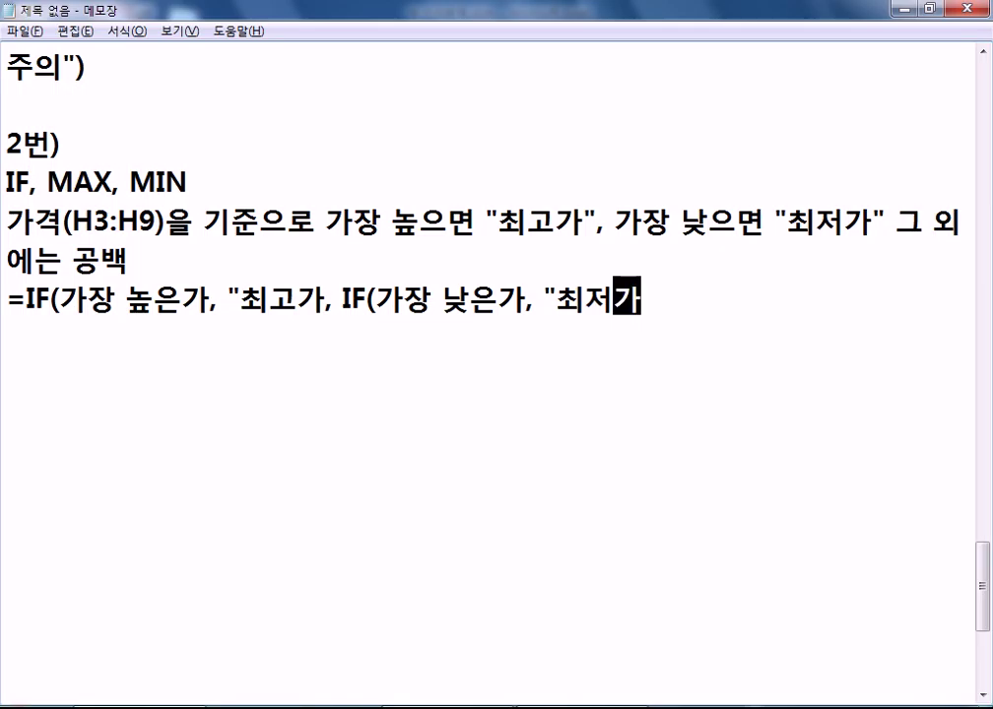
type("\", \"\"))")
key("Return")
- Duplicate the outline IF formula line directly below itself
key("Up")
key("shift+Down")
key("ctrl+c")
key("ctrl+v")
key("ctrl+v")
- Replace the condition 가장 높은가 in the duplicated formula with H3=MAX(H3:H9)
key("Up")
key("Right")
key("Right")
key("Right")
key("Right")
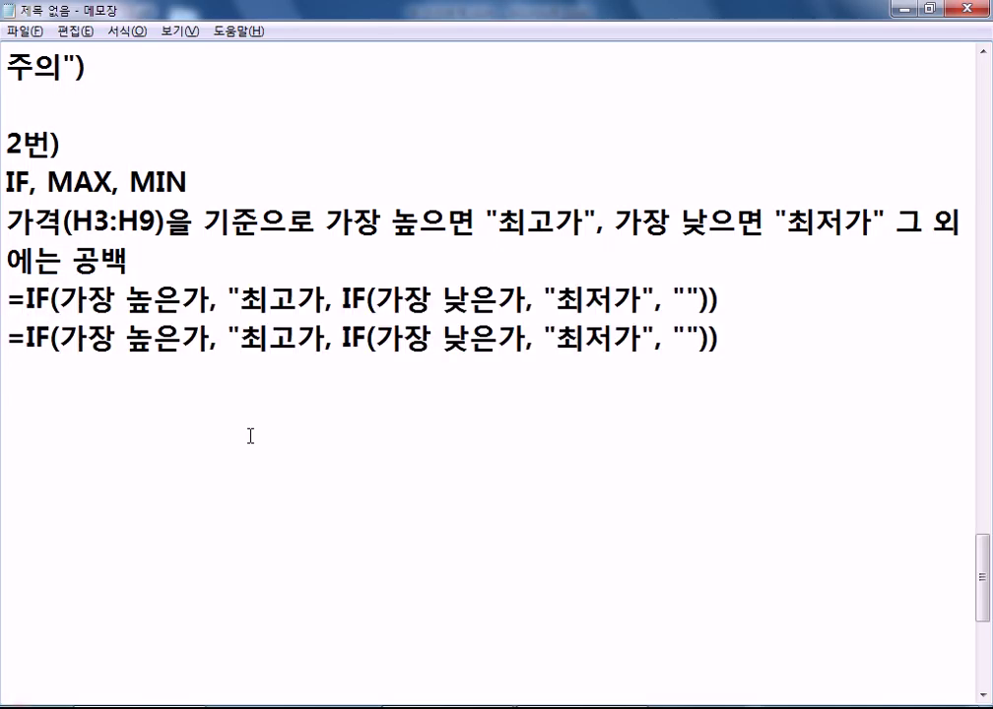
type("H3")
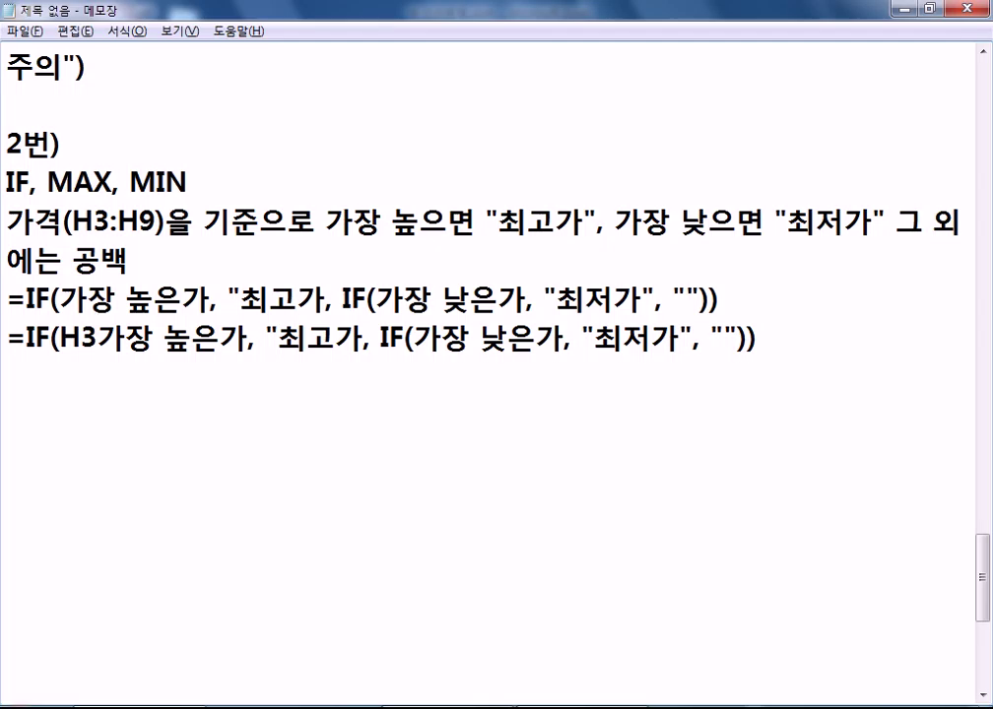
type("=MAX(H3:")
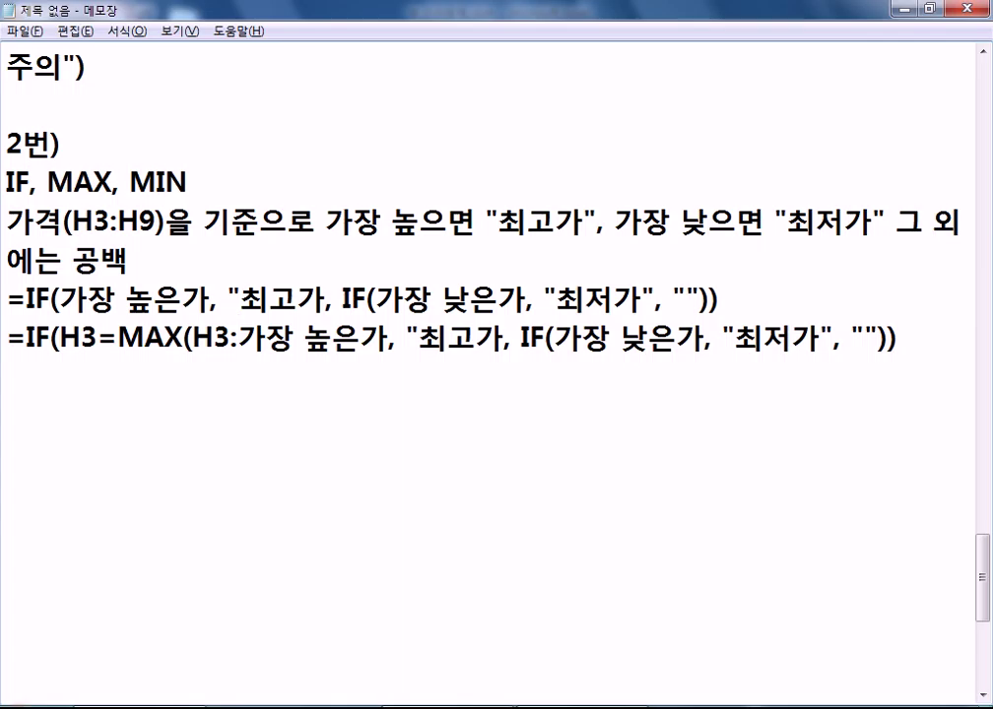
type("H9")
key("Delete")
key("Delete")
key("Delete")
key("Delete")
key("Delete")
key("Delete")
type(")")
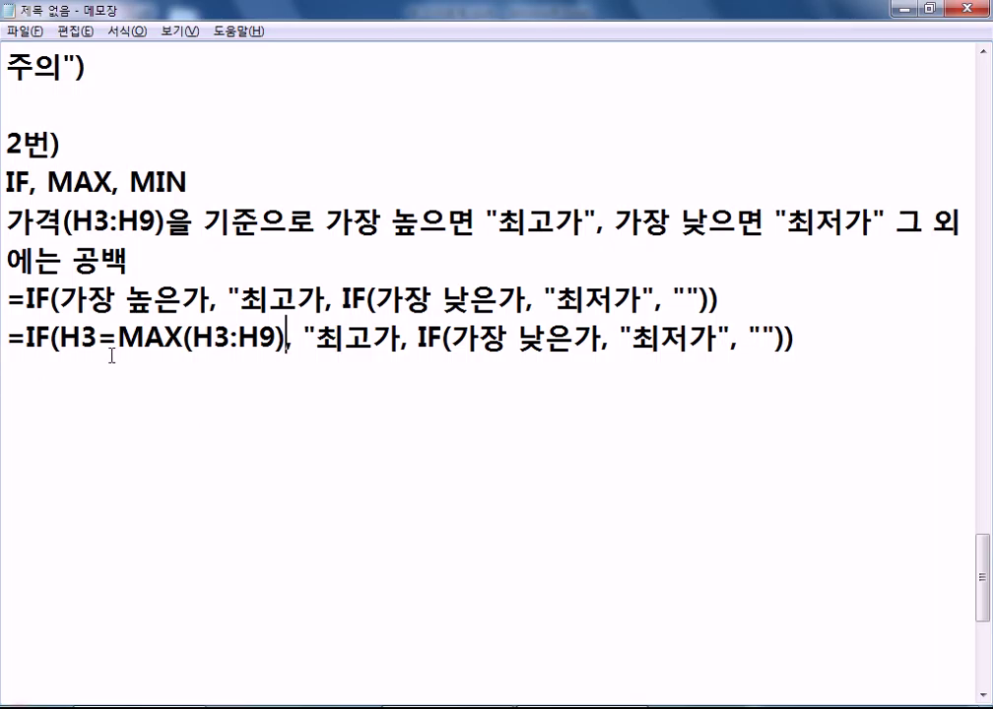
- Switch to Excel and examine the price range H3:H9 in the [표2] 핸드폰 가격 비교 table
left_click_drag(54, 338, 87, 338)
key("alt+Tab")
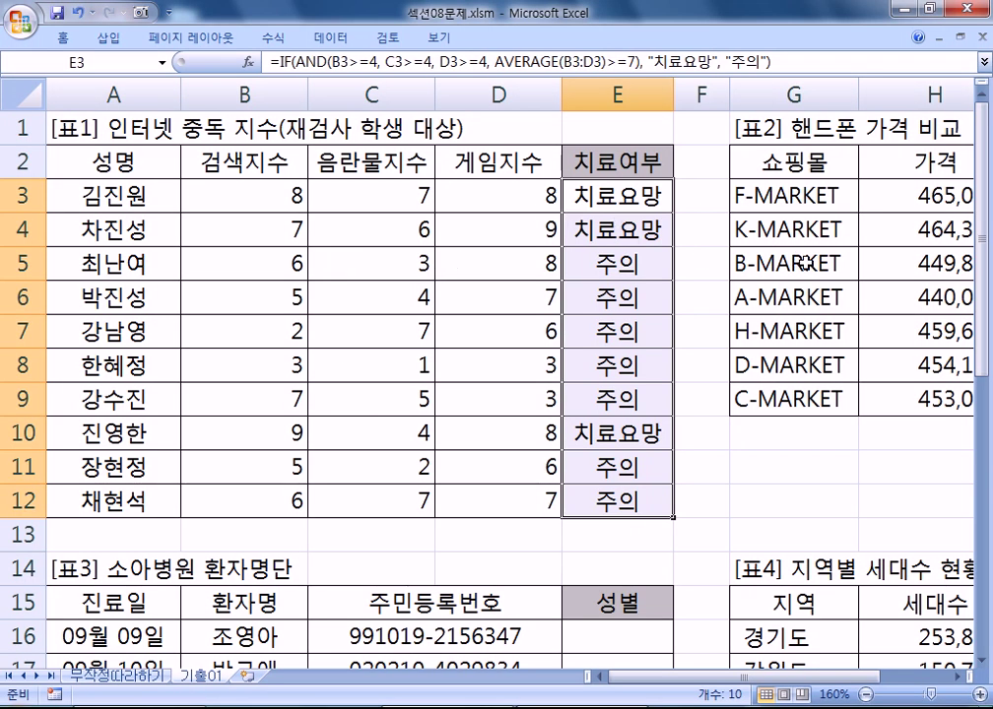
key("Right")
key("Right")
key("Right")
key("Right")
key("Right")
key("Right")
key("Right")
key("Right")
key("Right")
key("Right")
key("Right")
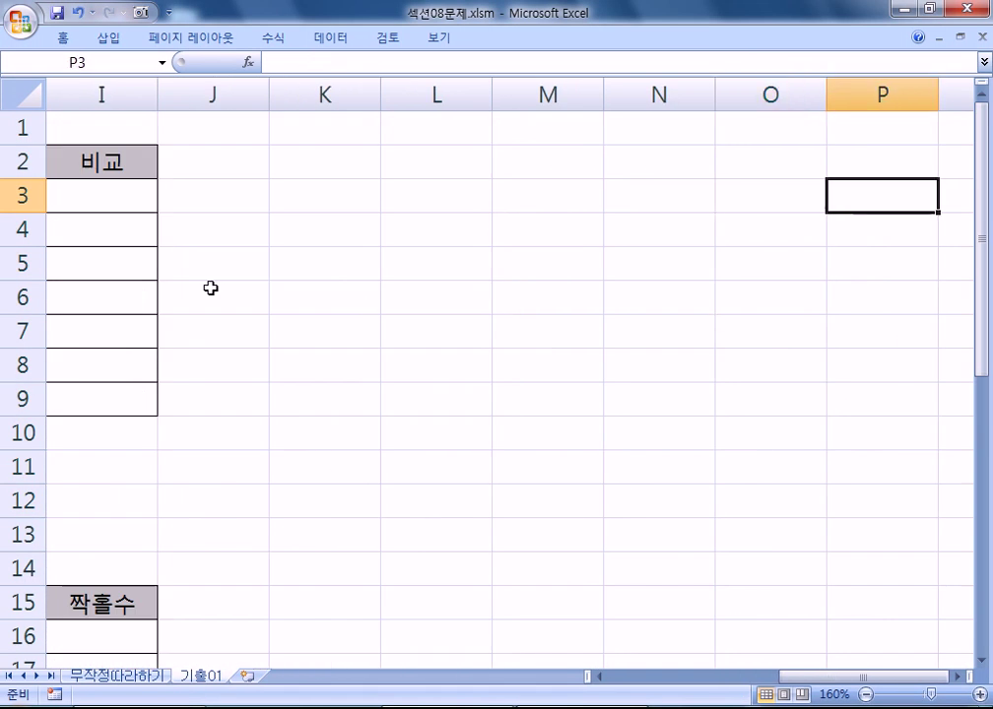
key("Left")
key("Left")
key("ctrl+Left")
key("Left")
key("Left")
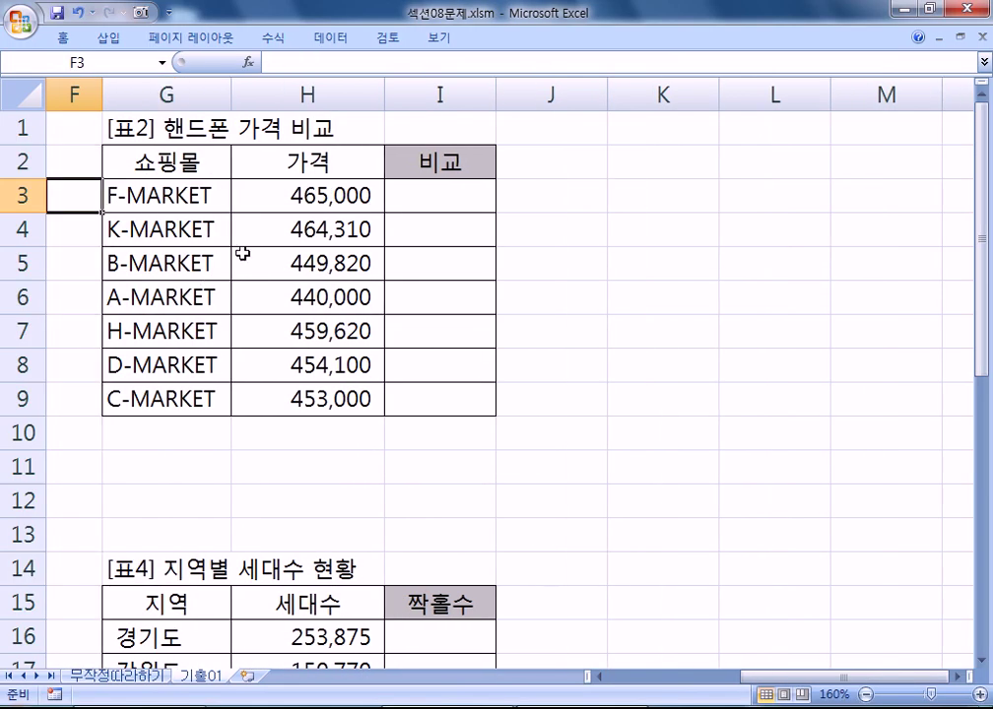
left_click(328, 190)
left_click_drag(253, 187, 273, 385)
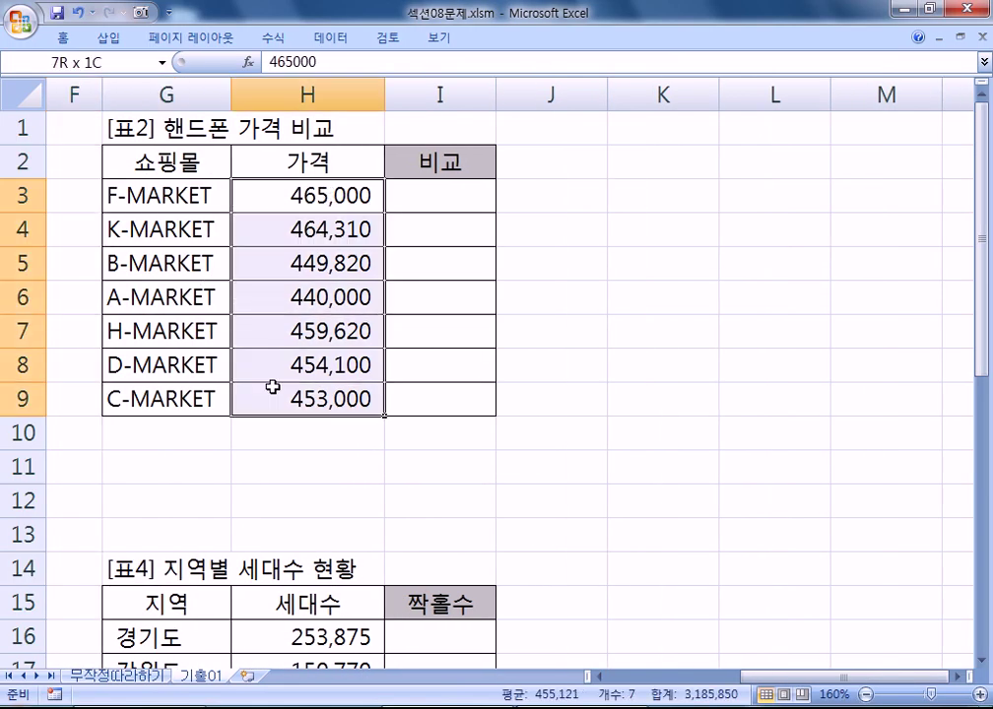
- Switch to Notepad and make the MAX range in the second formula absolute as $H$3:$H$9
key("alt+Tab")
type("$")
left_click(235, 339)
type("$")
left_click(268, 339)
type("$")
left_click(310, 339)
type("$")
- Replace the condition 가장 낮은가 in the second formula with H3=MIN($H$3:$H$9), reusing the copied MAX condition
left_click_drag(353, 339, 62, 339)
left_click_drag(522, 339, 642, 339)
key("ctrl+v")
type("ㅑ")
key("Hangul")
key("BackSpace")
type("IN")
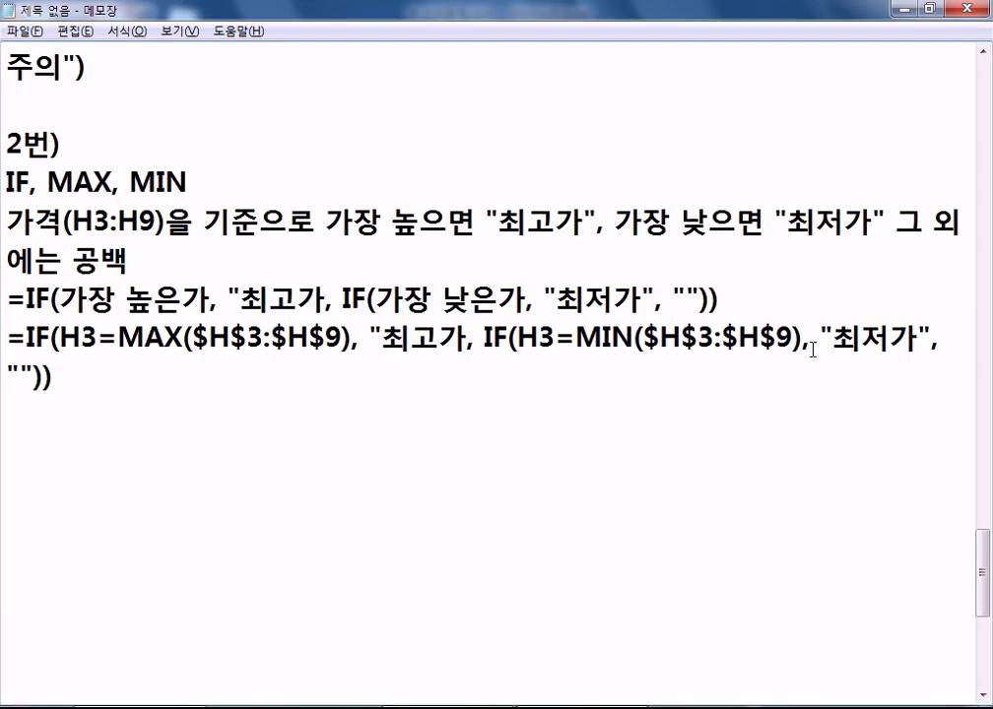
- Switch to Excel and begin I3's formula as =IF(H3=MAX($H$3:$H$9), with the price range as an absolute reference
left_click_drag(12, 374, 364, 368)
key("alt+Tab")
left_click(443, 206)
type("=IF(")
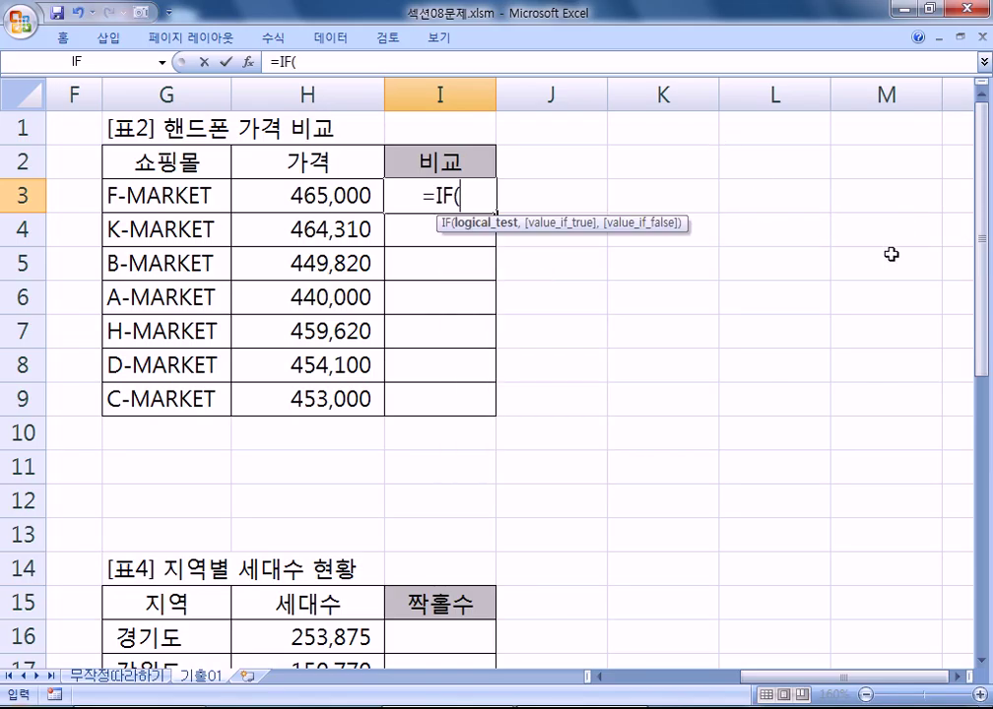
left_click(317, 196)
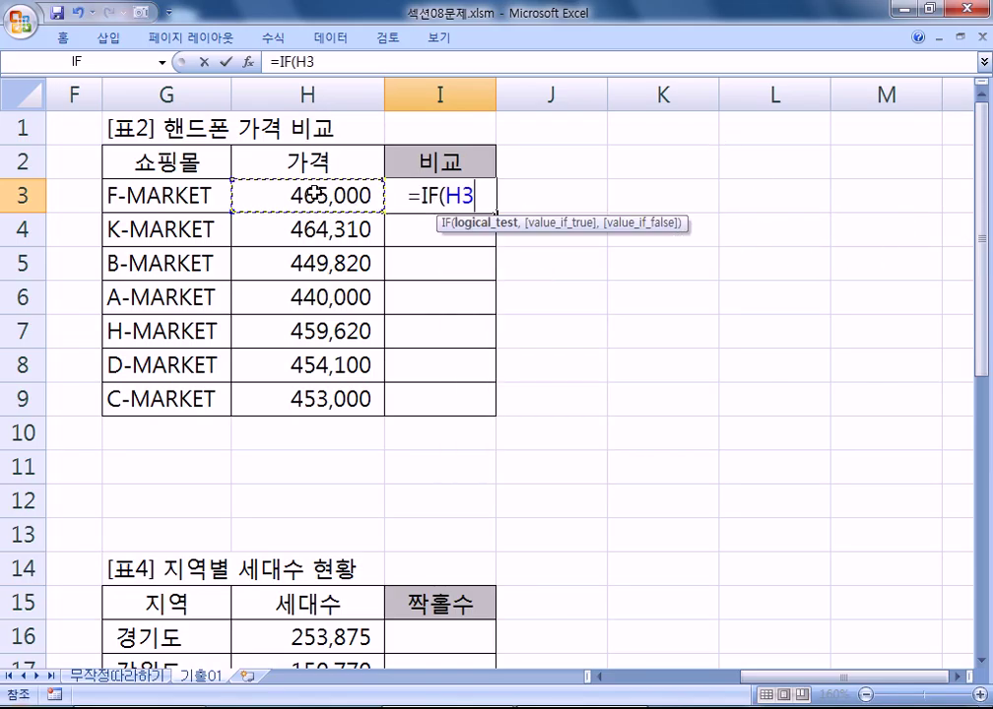
type("=")
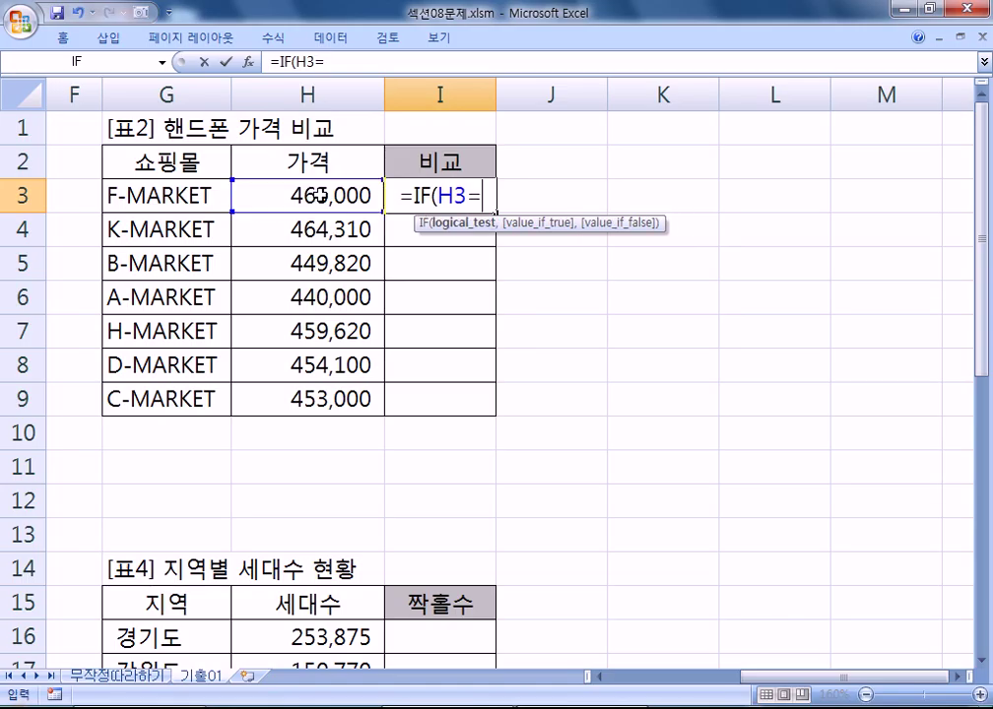
type("MAX(")
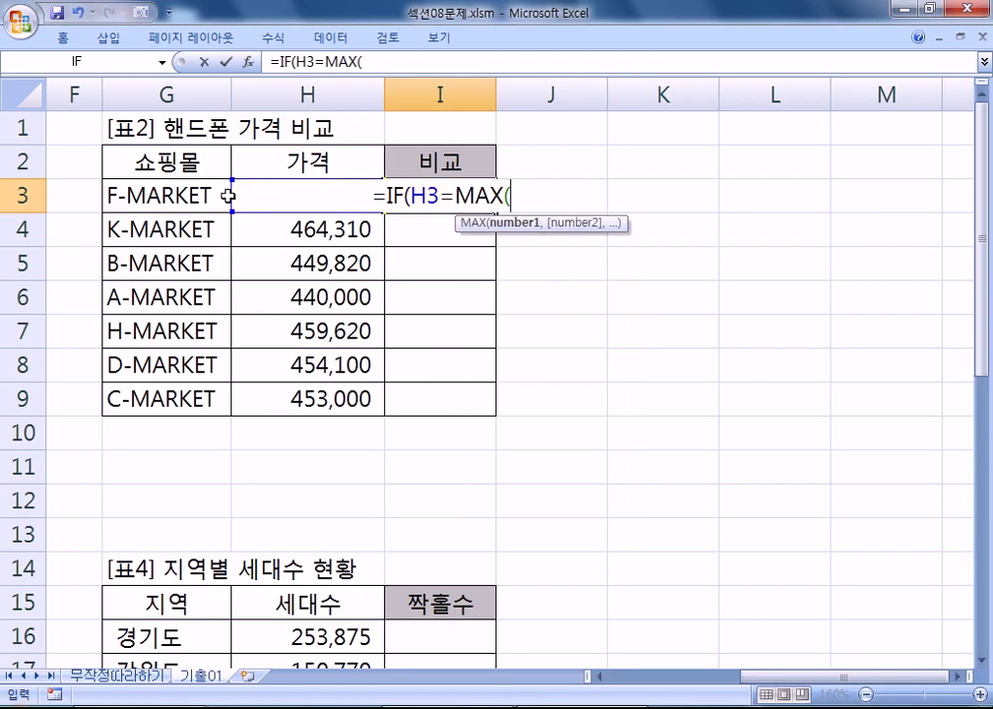
left_click_drag(259, 195, 248, 395)
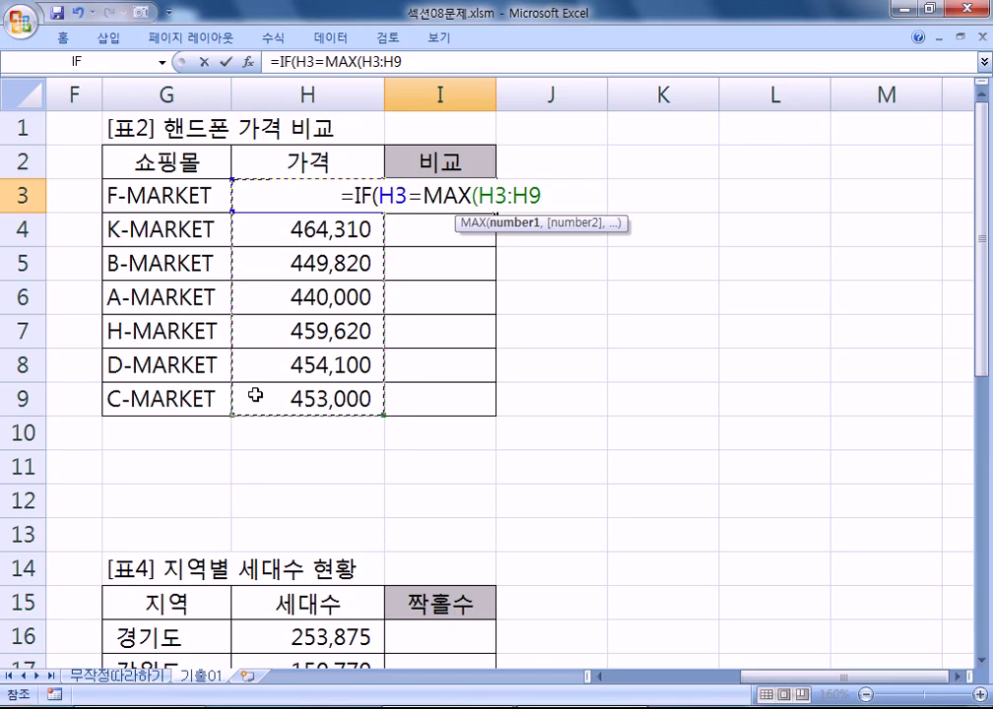
key("F4")
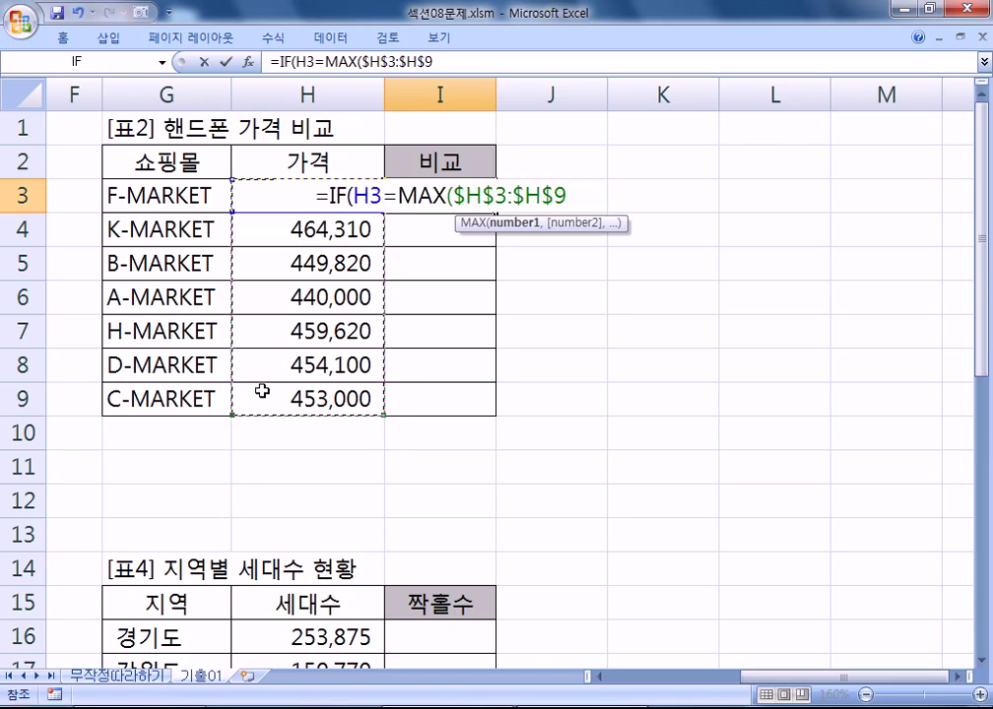
type(")")
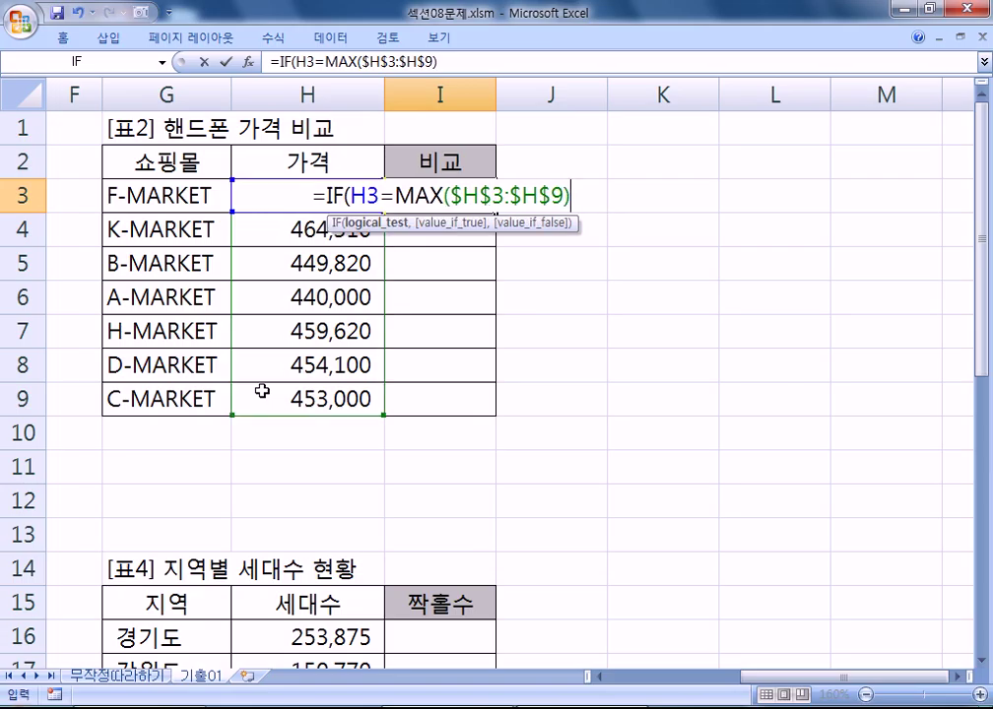
- Extend I3's formula with "최고가" as the value if true and begin a nested IF( as the value if false
type(",\"최고가")
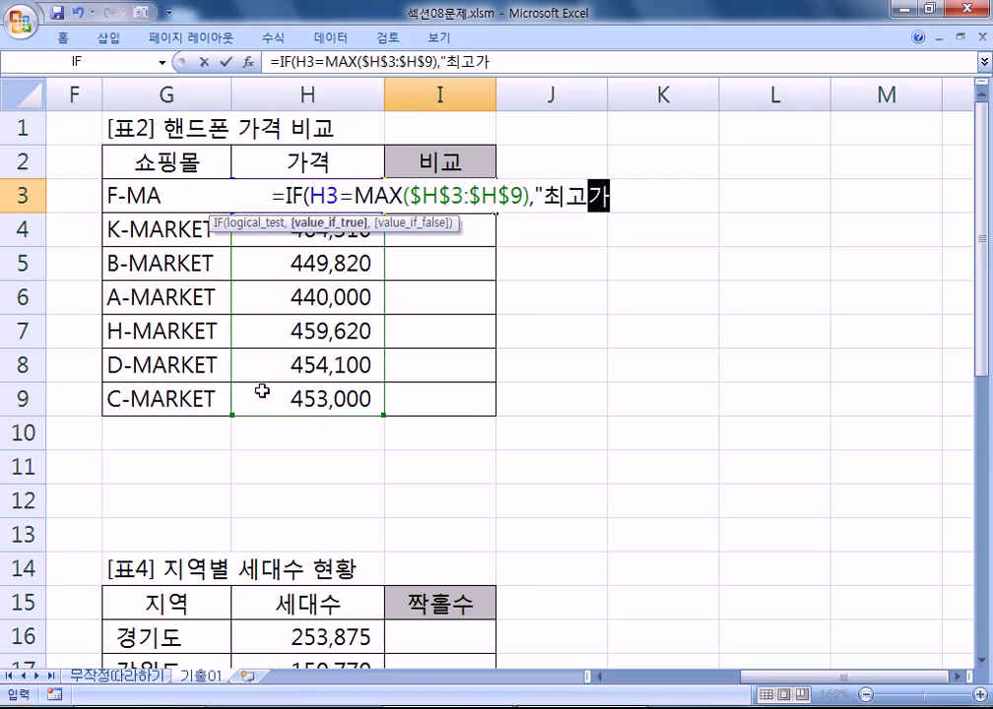
type("\",IF(")
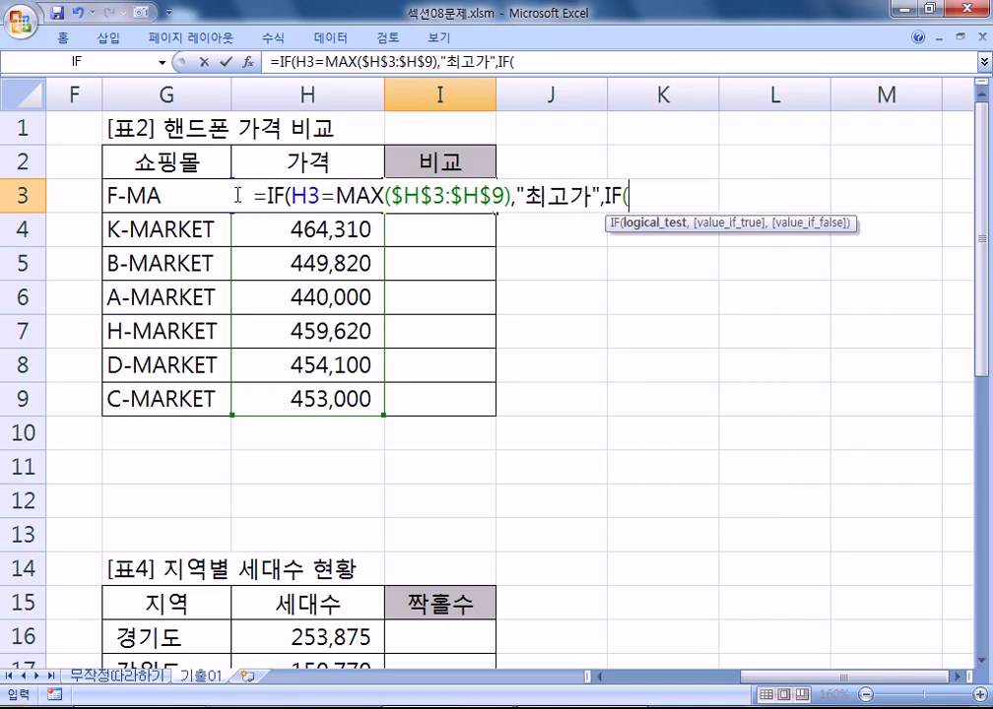
left_click(638, 197)
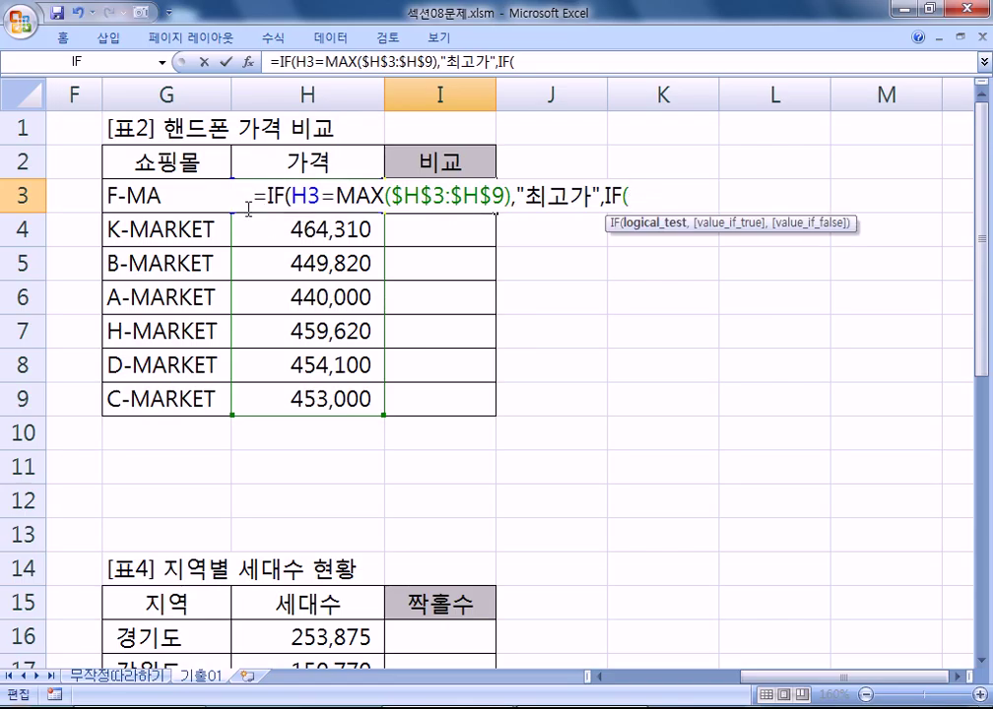
left_click(613, 196)
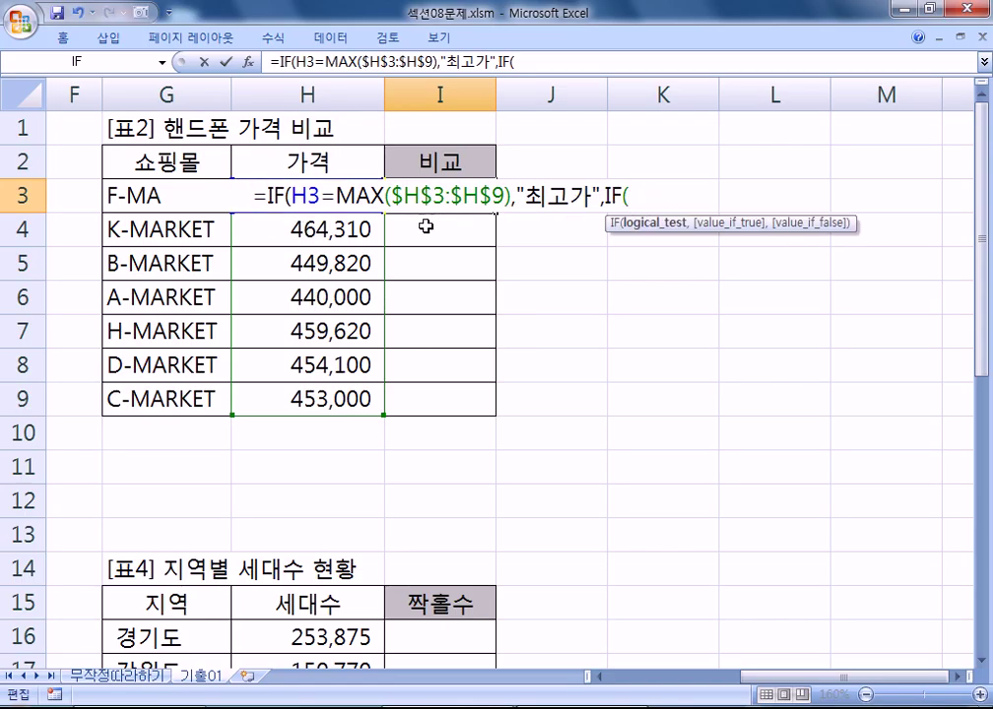
- Enter H3=MIN($H$3:$H$9) as the nested IF's condition, with the price range as an absolute reference
left_click(266, 163)
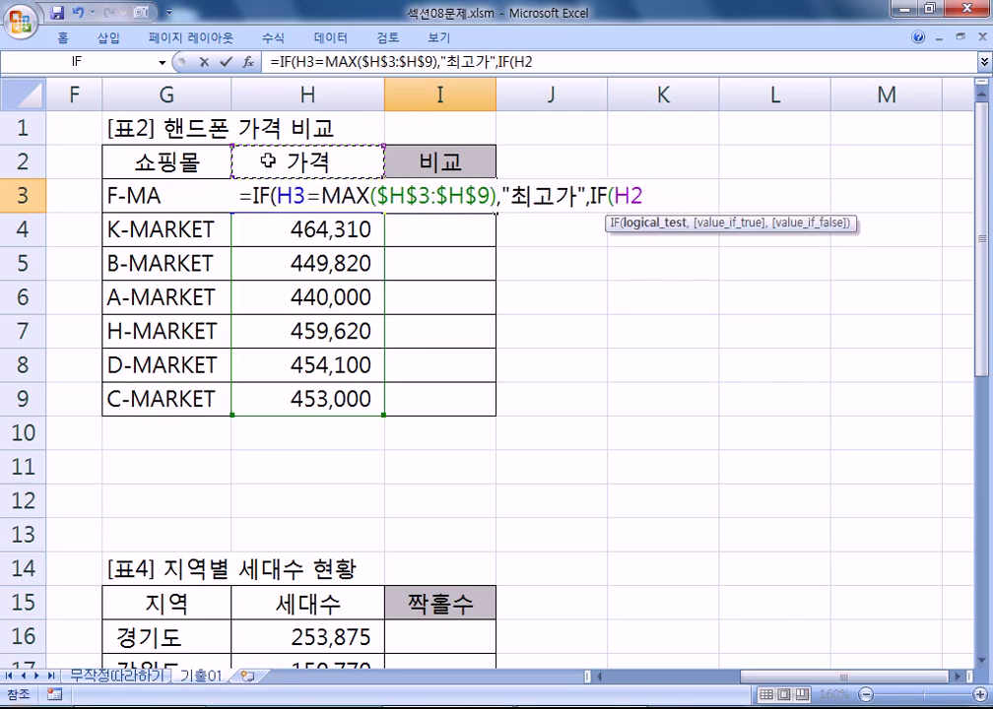
left_click(276, 195)
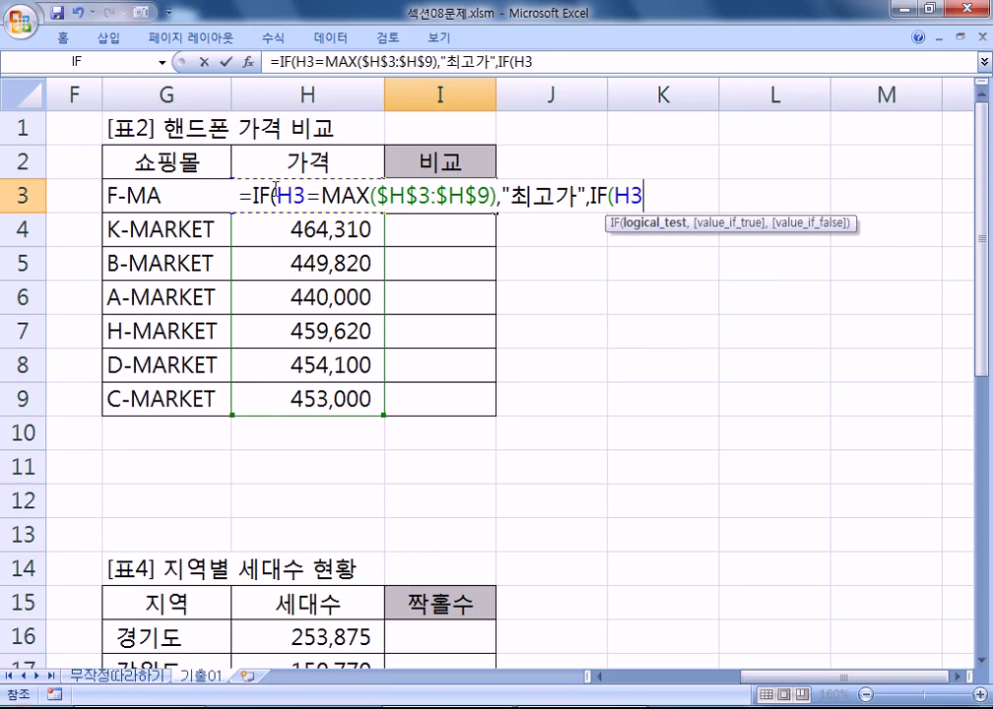
key("BackSpace")
key("BackSpace")
type("H3")
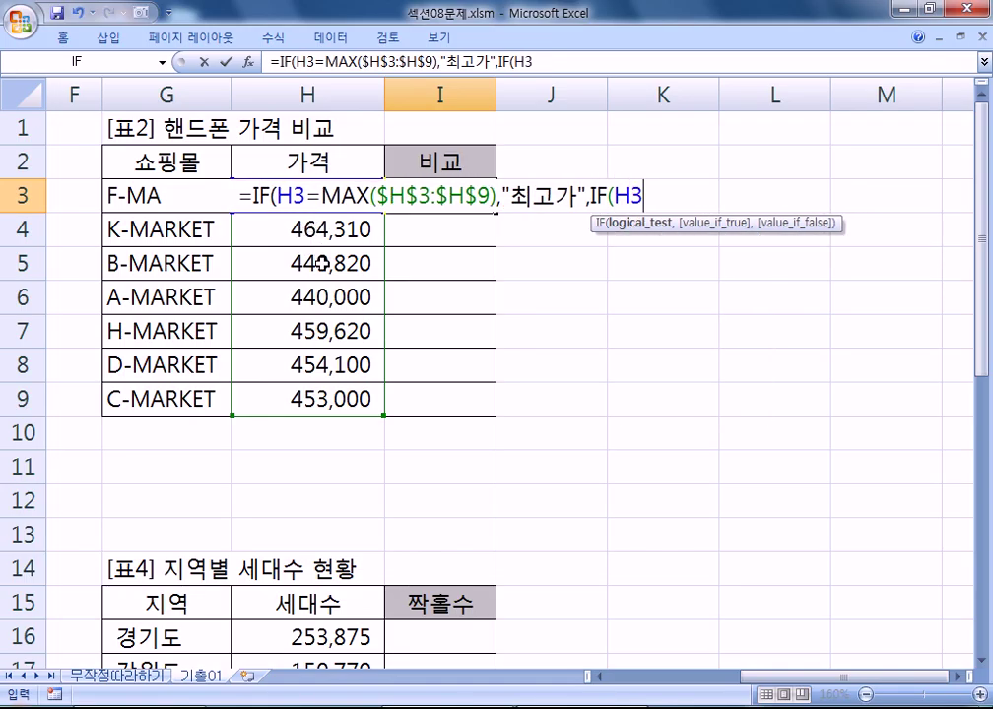
type("=MIN(")
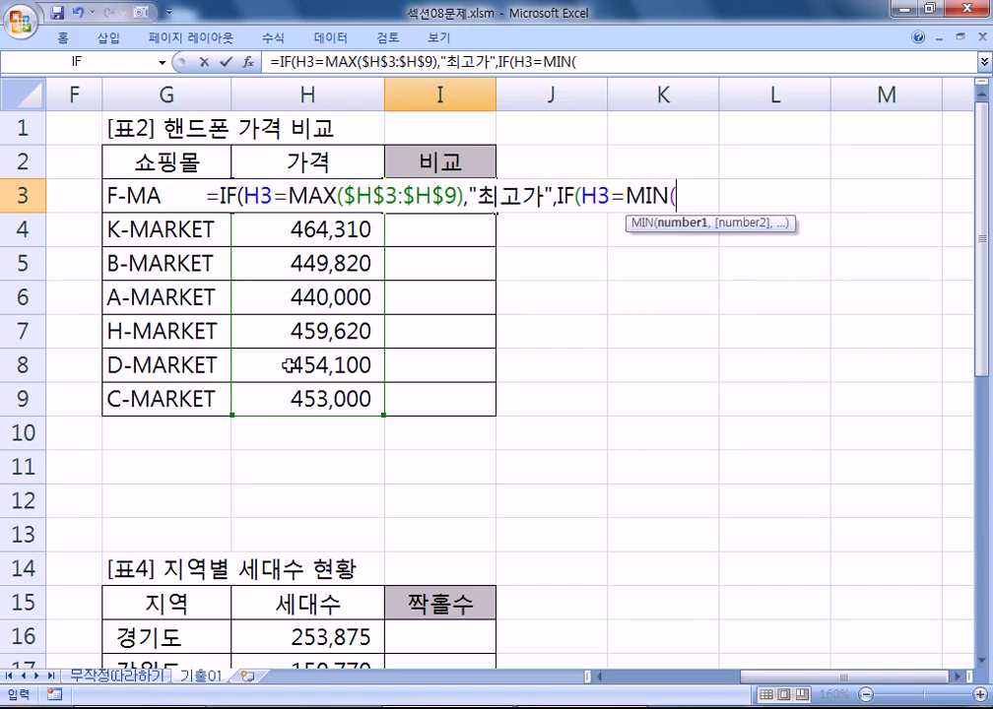
left_click_drag(291, 404, 305, 204)
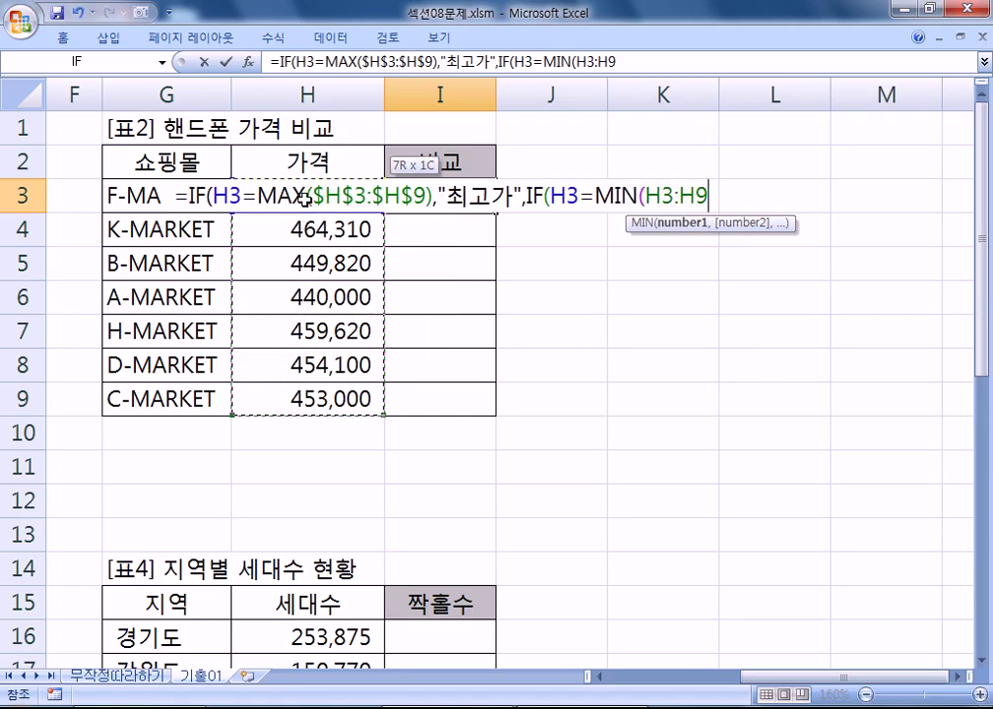
key("F4")
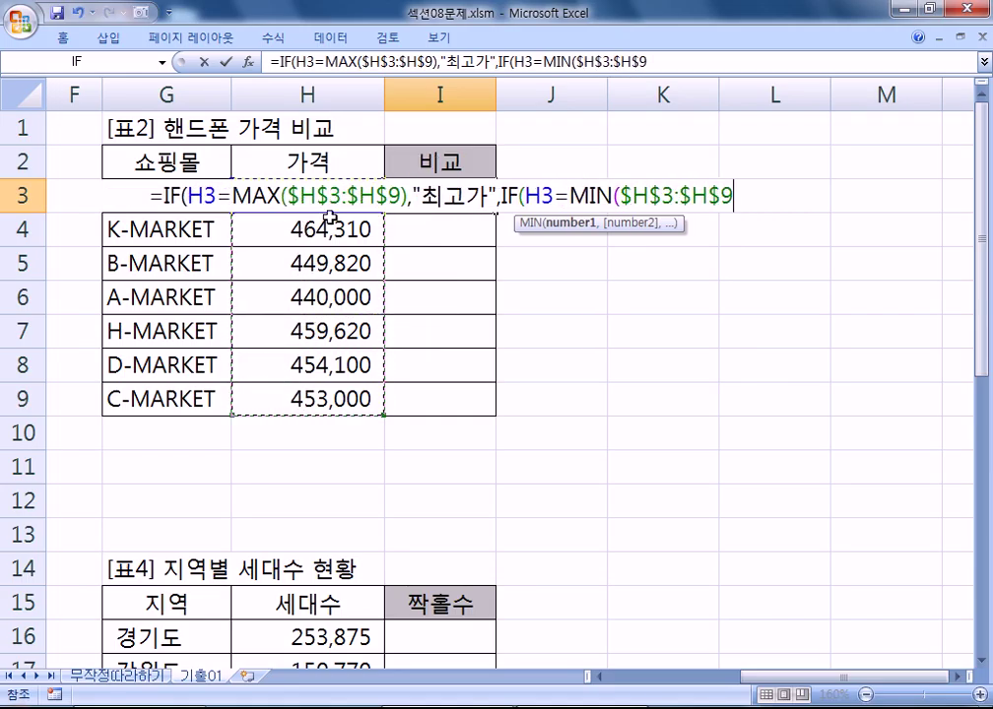
type(")")
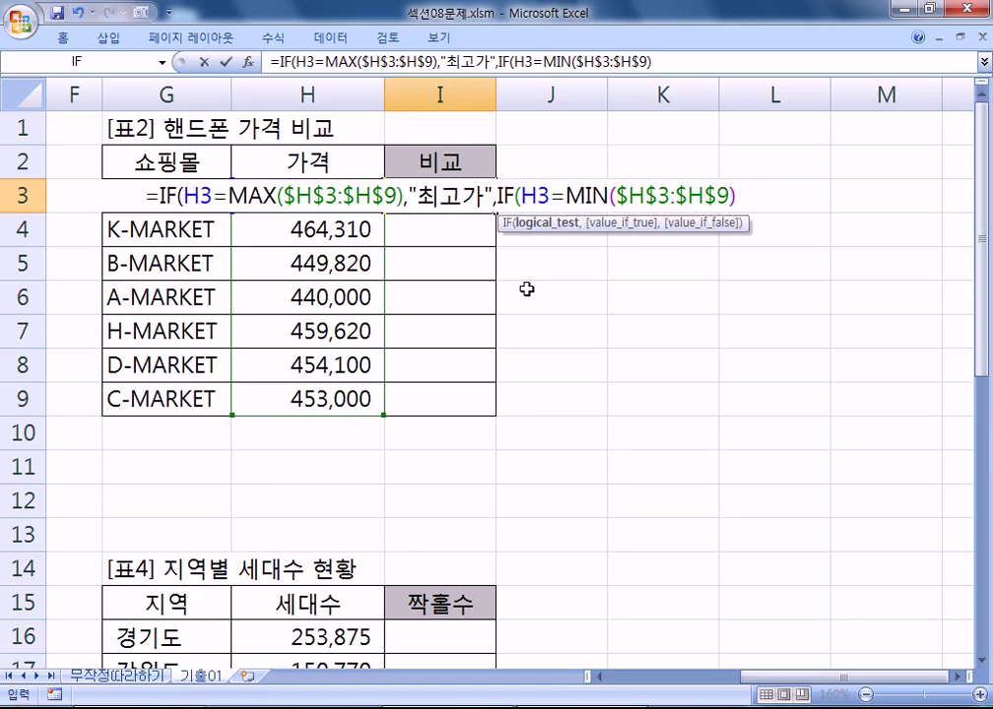
- Add "최저가" and the empty text "" as the nested IF's true and false values, leaving the closing parentheses off
type(",")
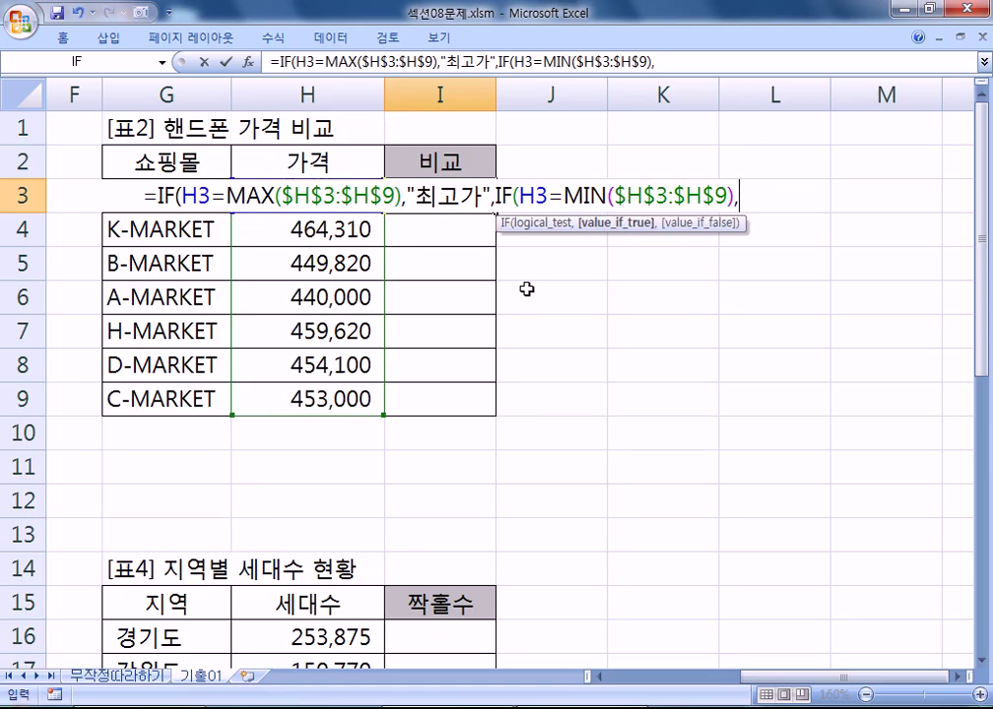
type("\"최저가")
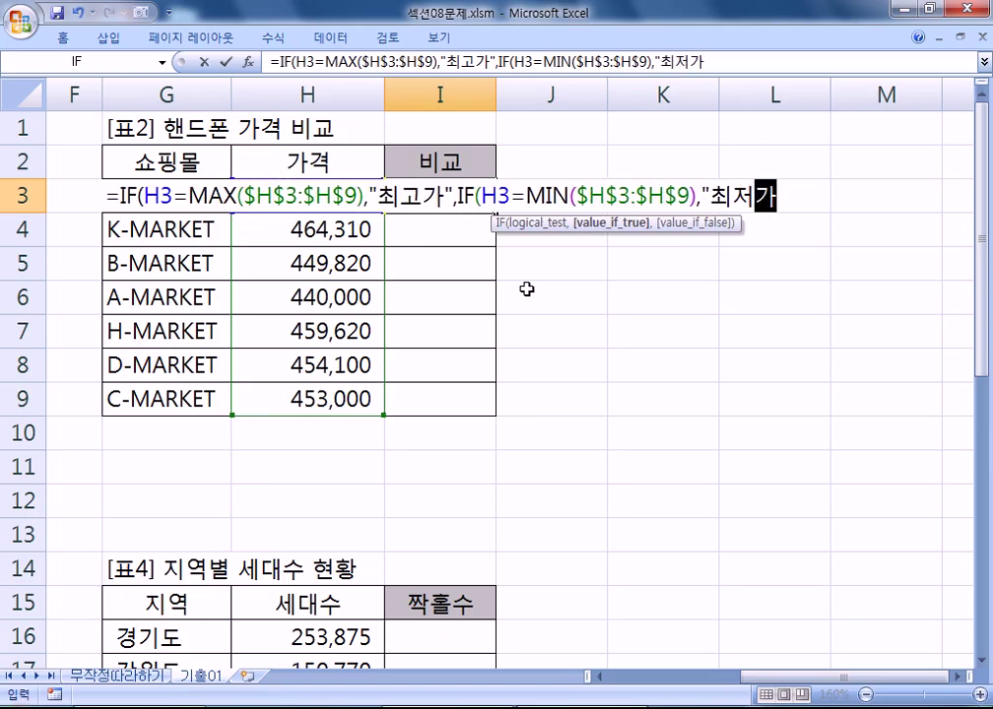
type("\",\"\"))")
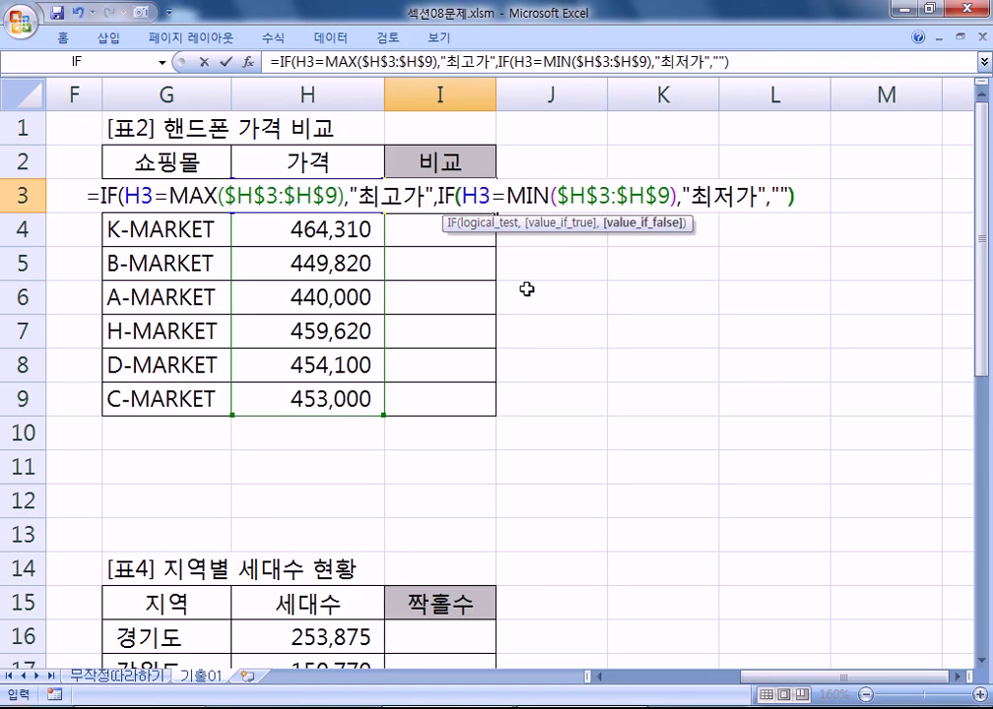
key("BackSpace")
key("BackSpace")
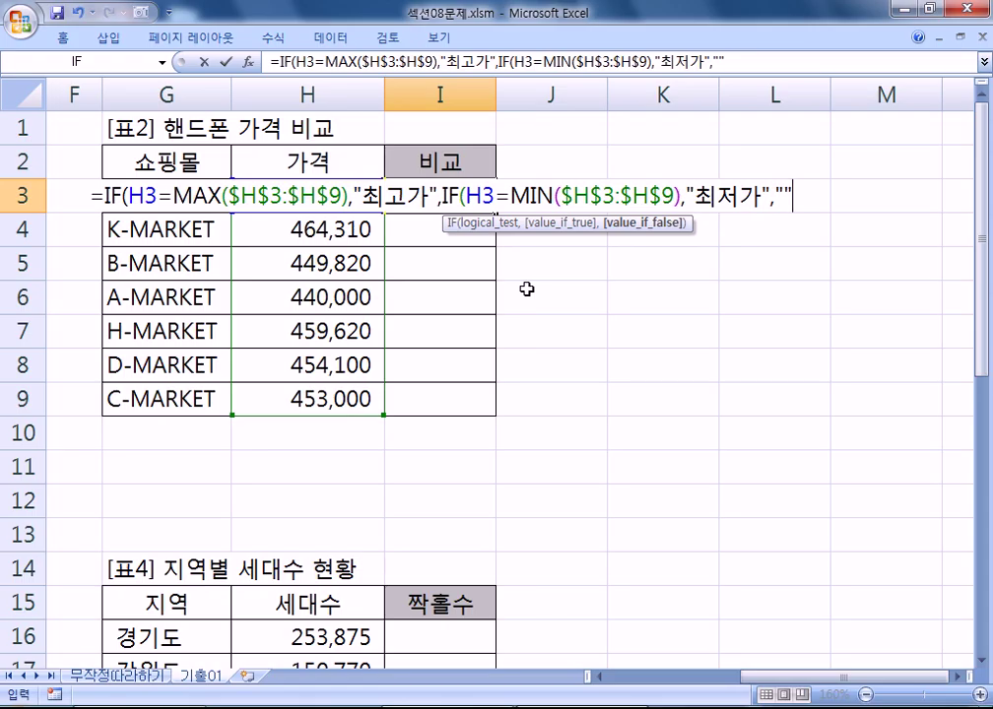
- Examine the opening and closing parentheses of the IF, MAX and MIN functions in I3's formula
left_click(125, 195)
left_click_drag(225, 195, 349, 197)
left_click(450, 195)
left_click_drag(555, 195, 680, 196)
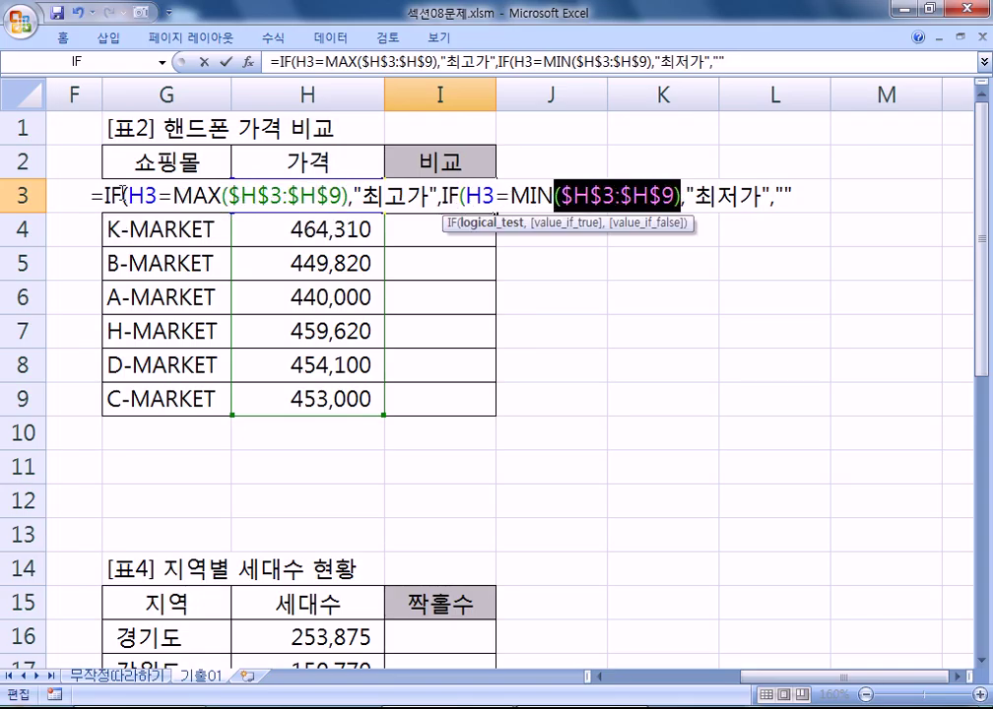
left_click(125, 195)
left_click(466, 195)
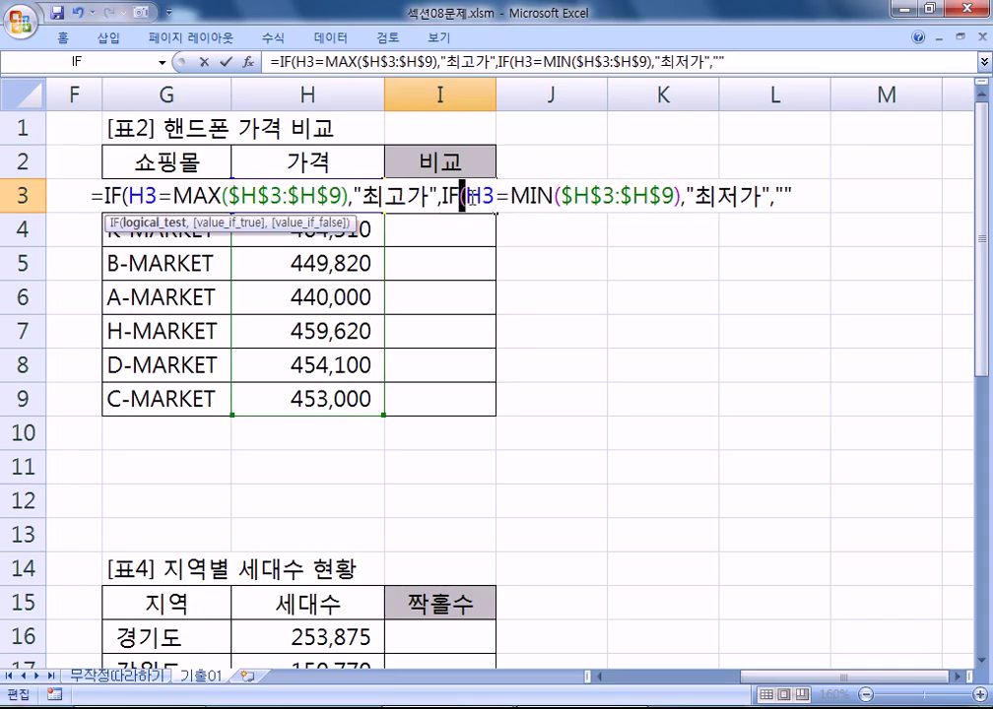
- Commit the nested IF formula in I3, accepting the suggested correction that adds the missing closing parentheses
key("End")
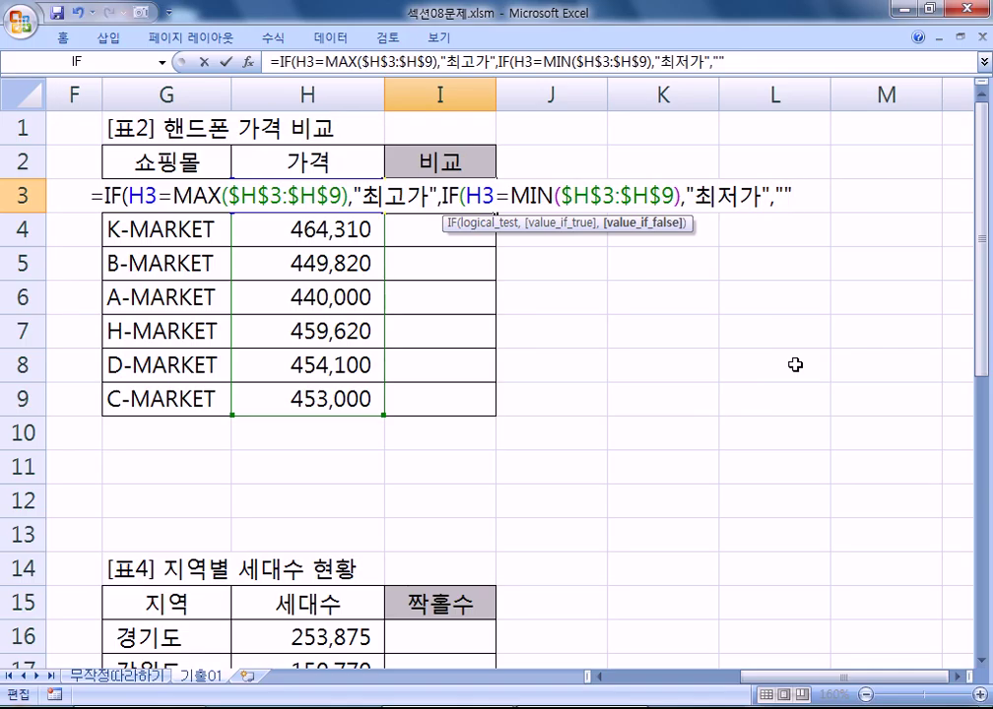
key("Return")
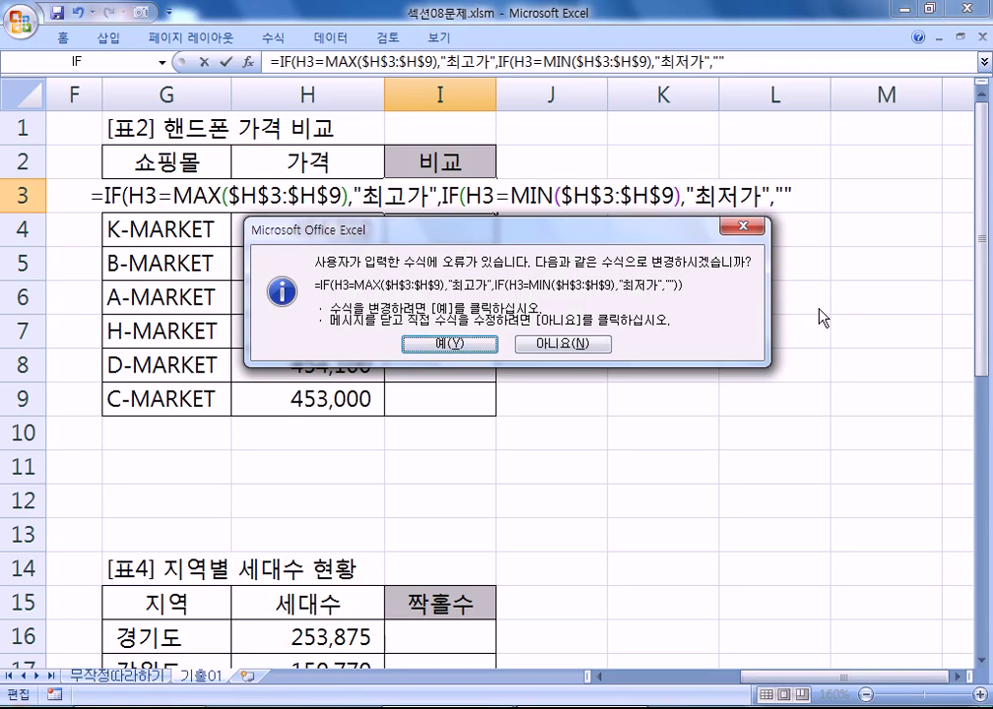
key("Return")
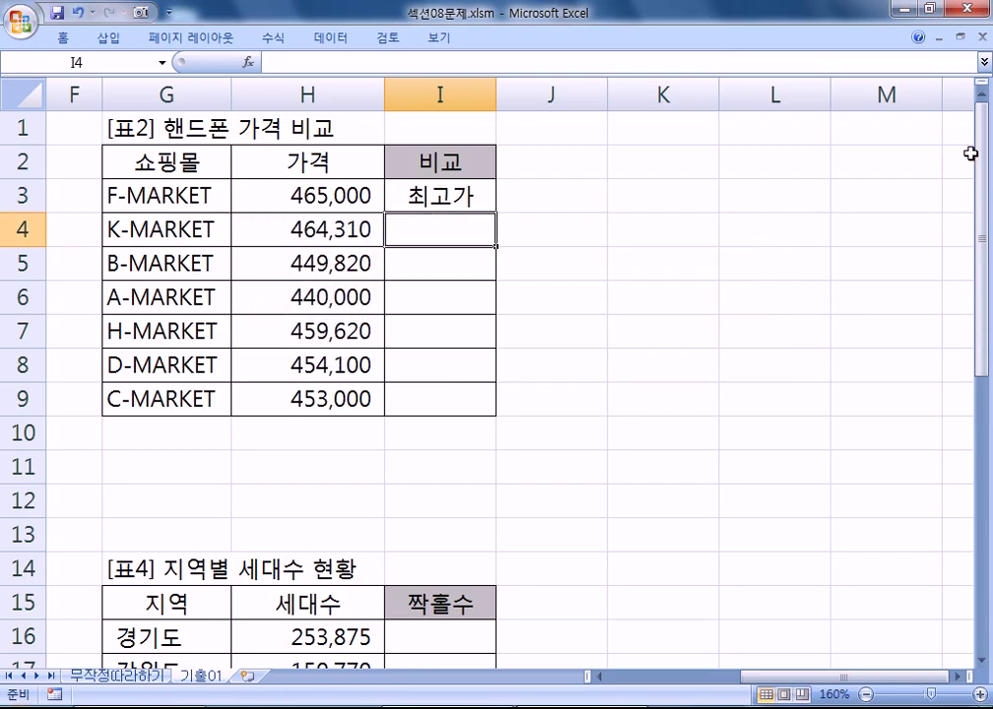
- Remove both closing parentheses from the I3 formula and re-enter it, accepting the suggested formula correction
left_click(480, 209)
key("F2")
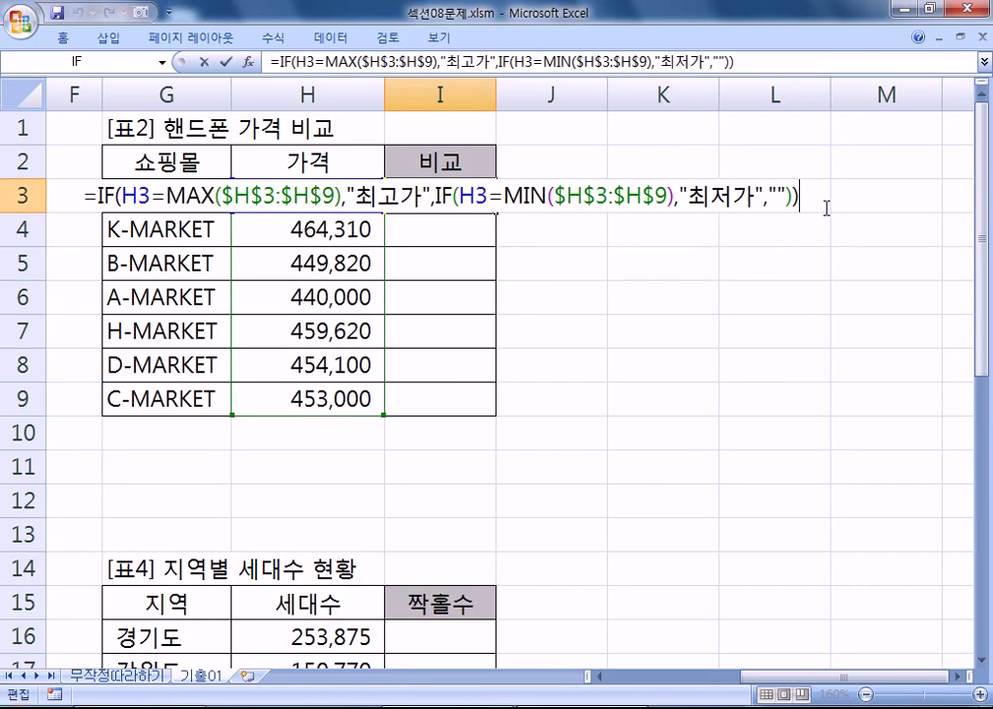
key("BackSpace")
key("BackSpace")
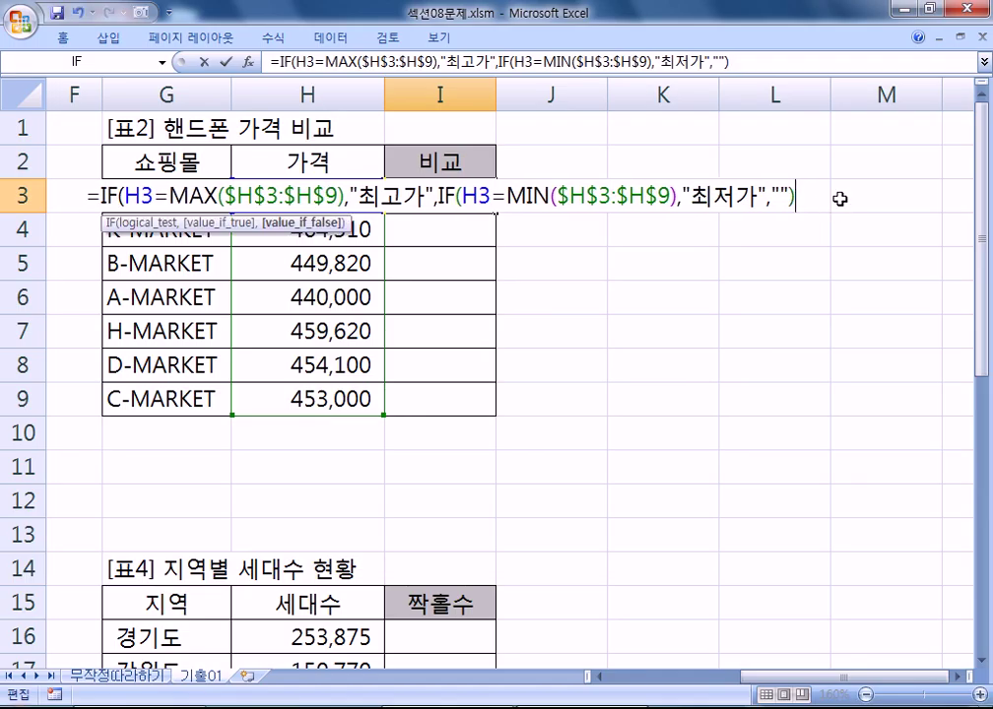
key("Return")
left_click_drag(450, 326, 456, 242)
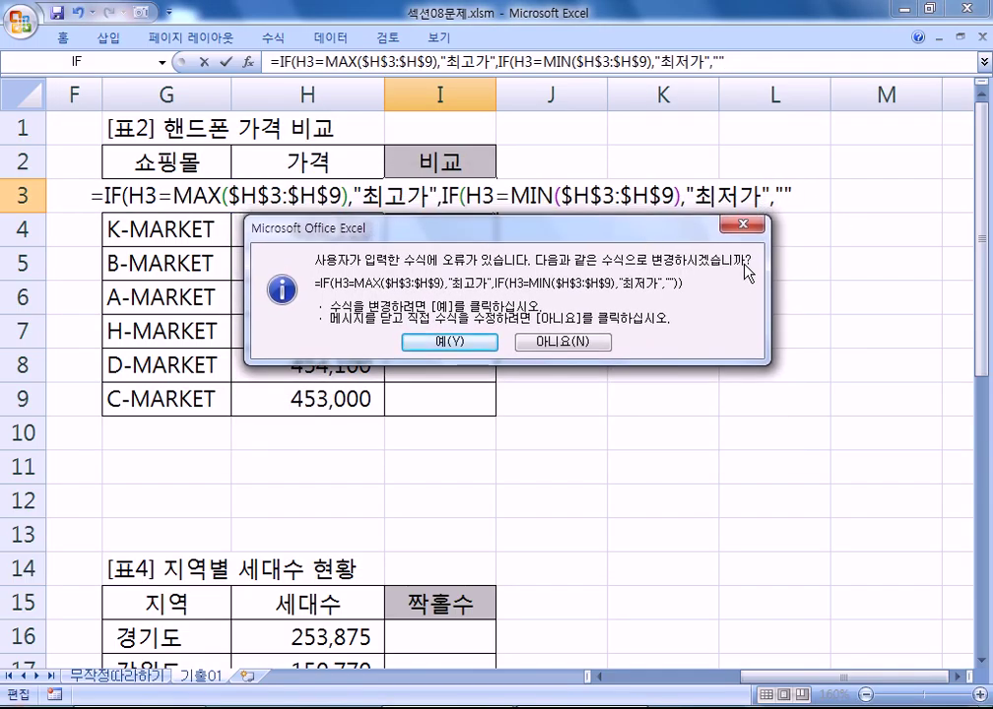
left_click(476, 346)
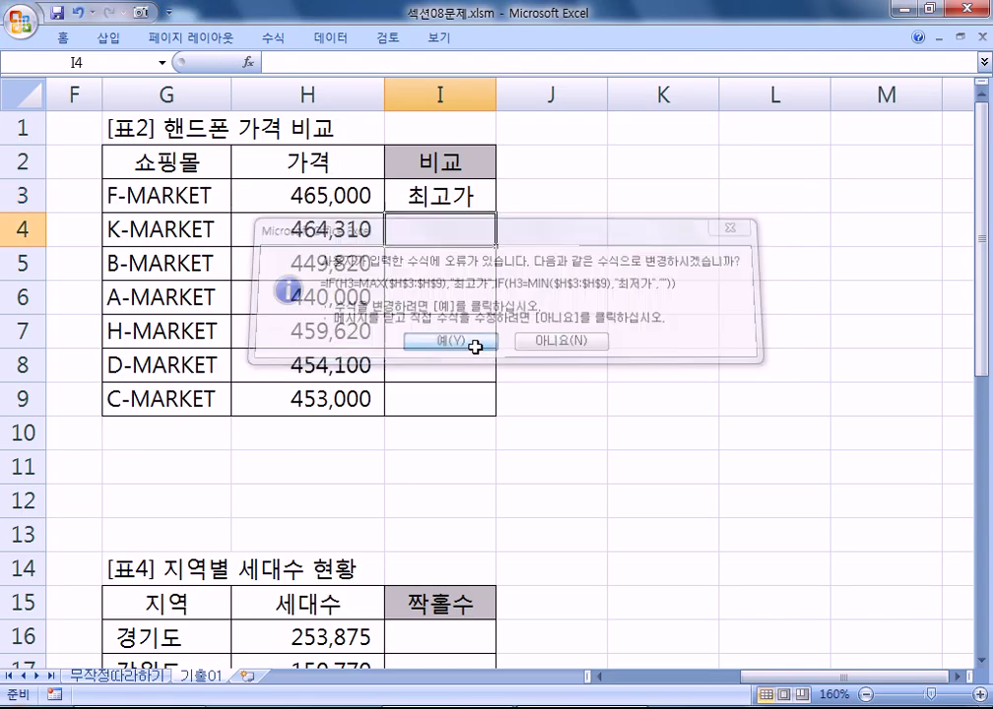
- Fill the price comparison formula from I3 down to I9 and check the results against the prices
left_click(481, 197)
left_click_drag(496, 212, 495, 406)
left_click(346, 194)
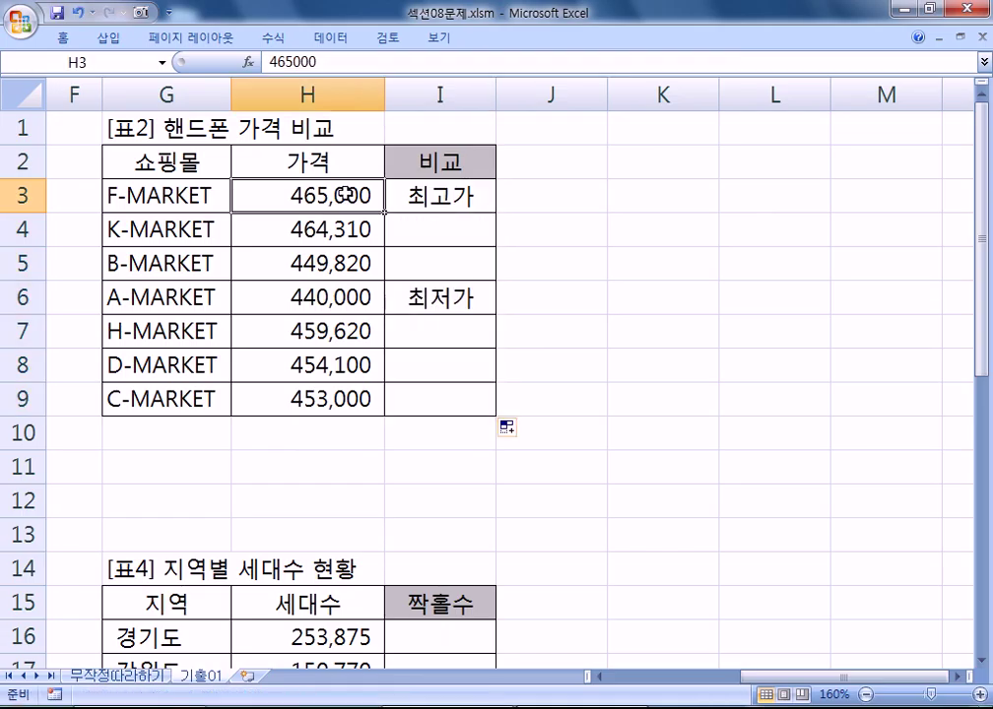
left_click(322, 296)
left_click_drag(423, 331, 414, 388)
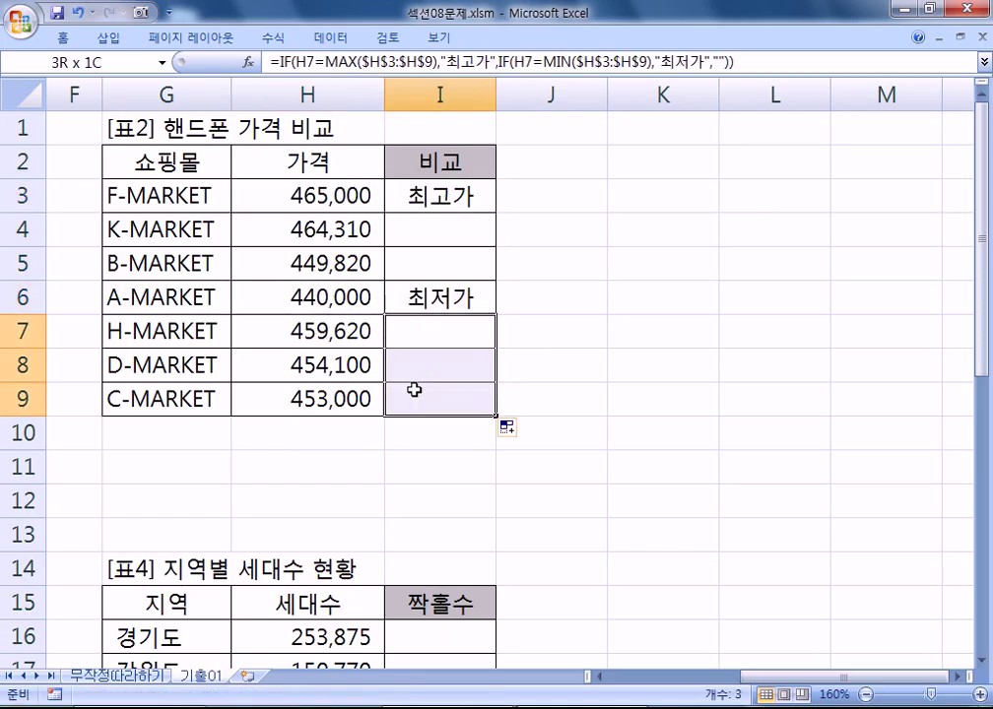
left_click(424, 221)
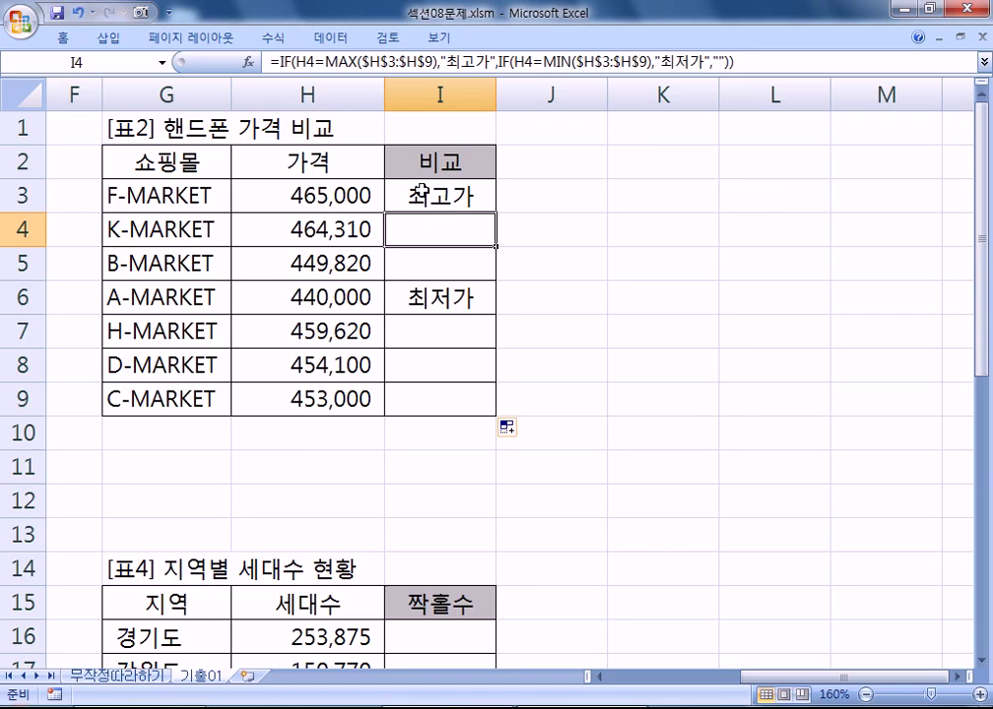
- Select E16 in the 성별 column of table 3, switch to Notepad and add the heading "3번)" below the existing notes
key("Home")
scroll(589, 348, "down", 4)
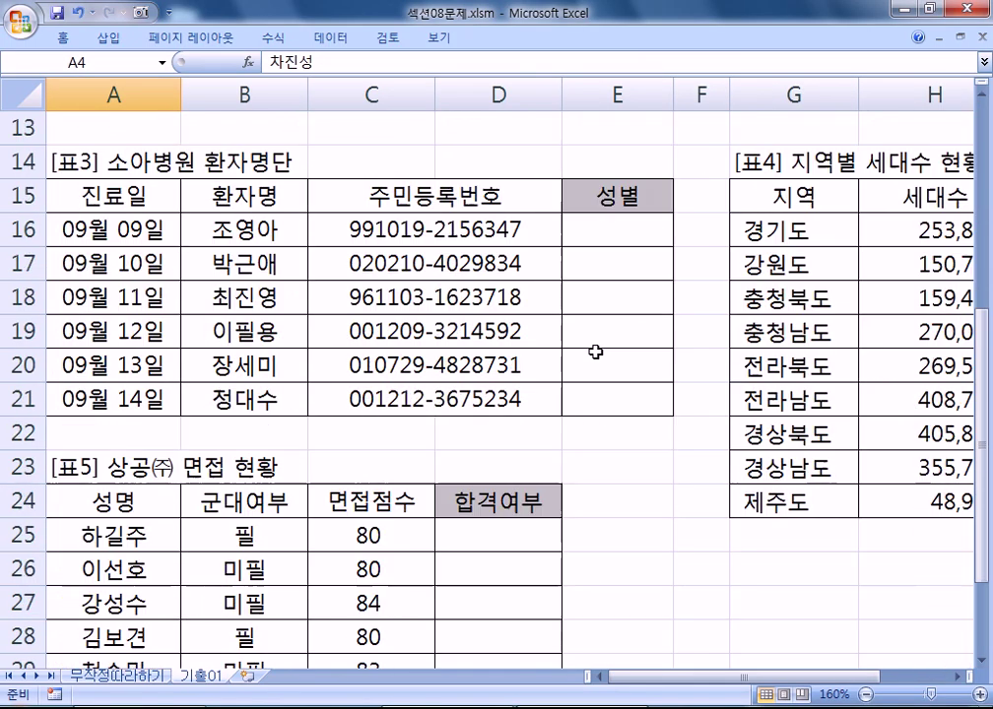
left_click(600, 225)
key("alt+Tab")
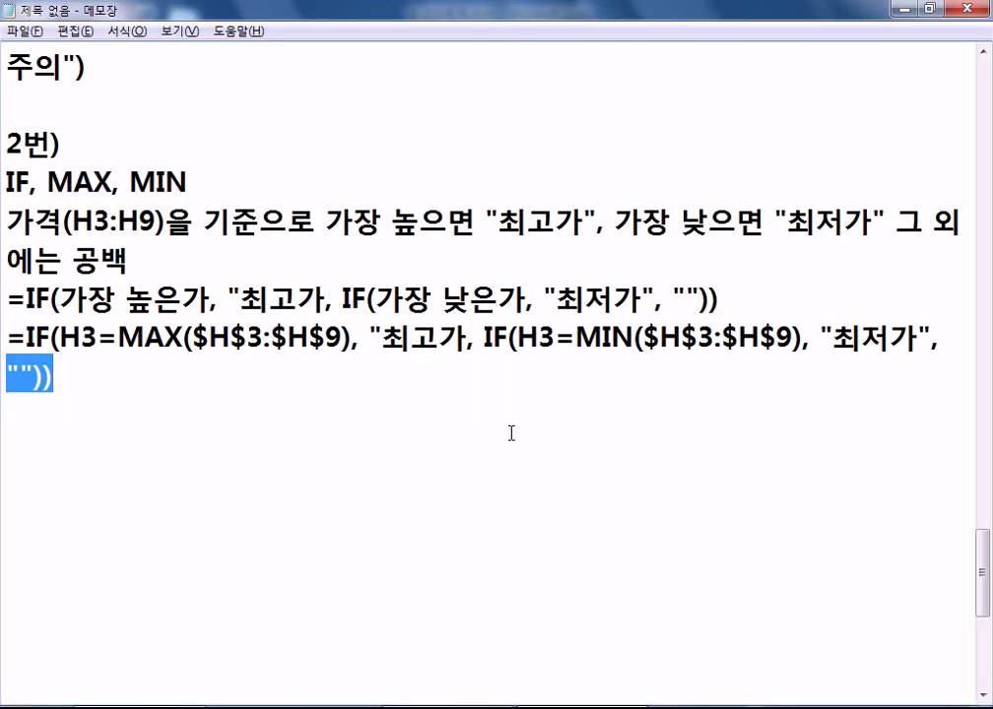
left_click(429, 470)
type("3QJS")
key("BackSpace")
key("BackSpace")
key("BackSpace")
key("Hangul")
type("ㅂㅓㄴ)")
key("Return")
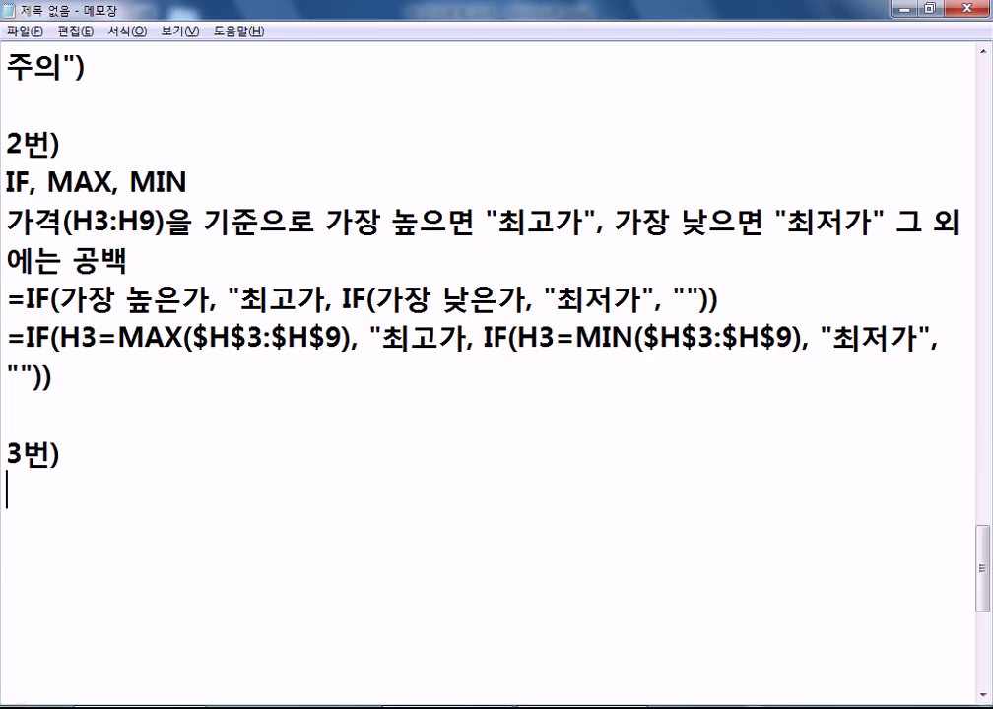
- Write the task line "주민번호(C16:C21)를 이용하여 성별을 입력" under the 3번) heading
scroll(116, 498, "down", 2)
scroll(116, 498, "up", 1)
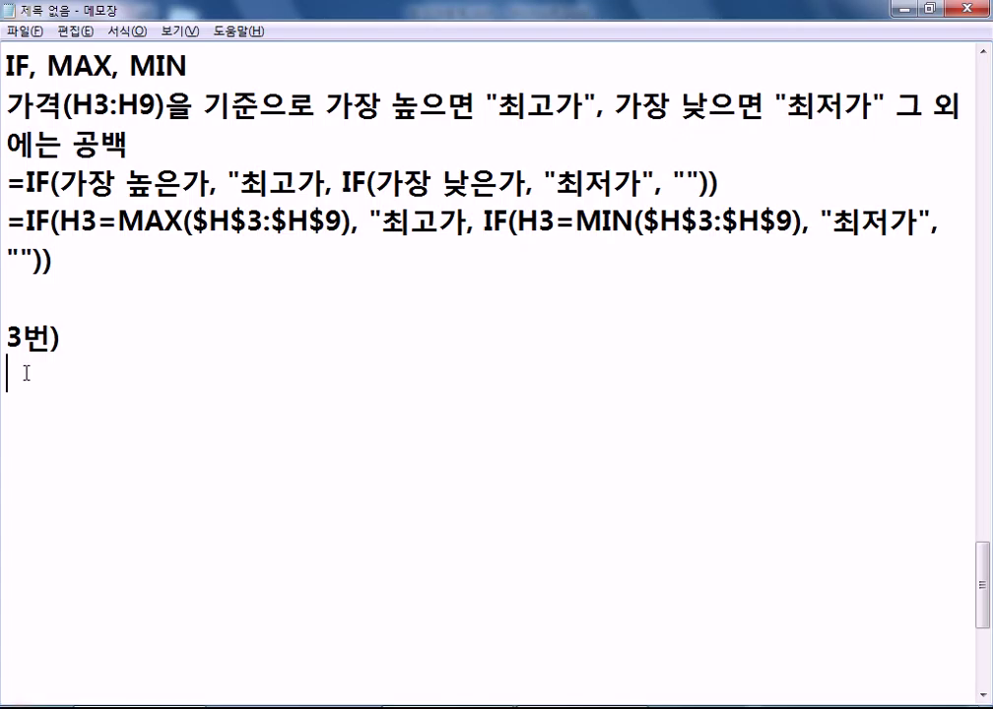
type("주")
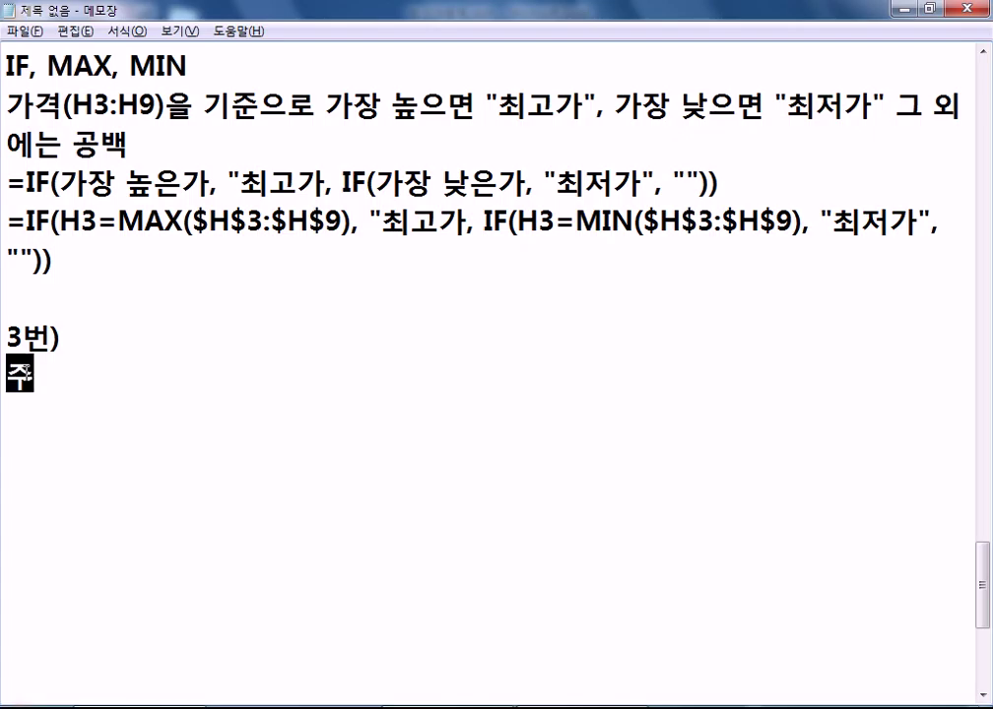
type("민버ㄴ호의")
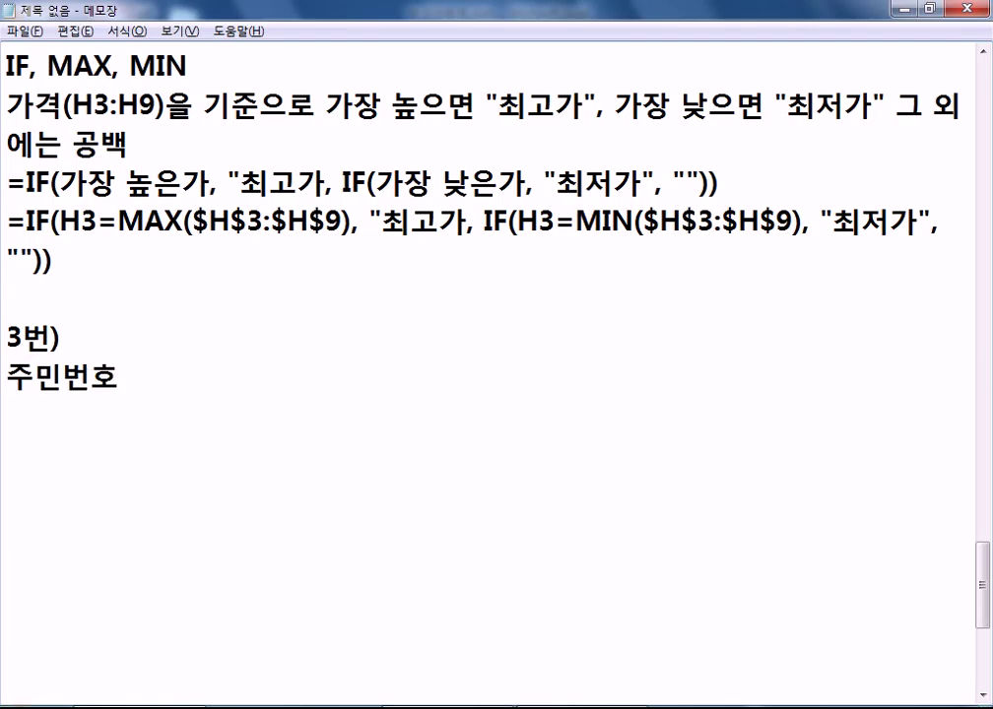
key("BackSpace")
key("BackSpace")
type("호(C15")
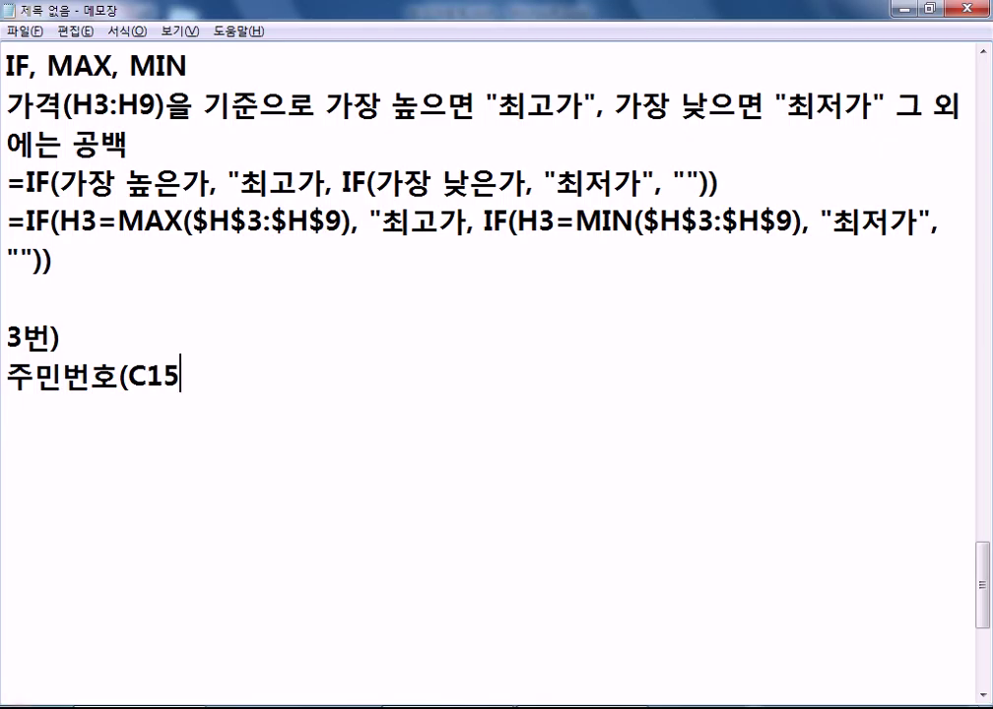
key("BackSpace")
type("6:C")
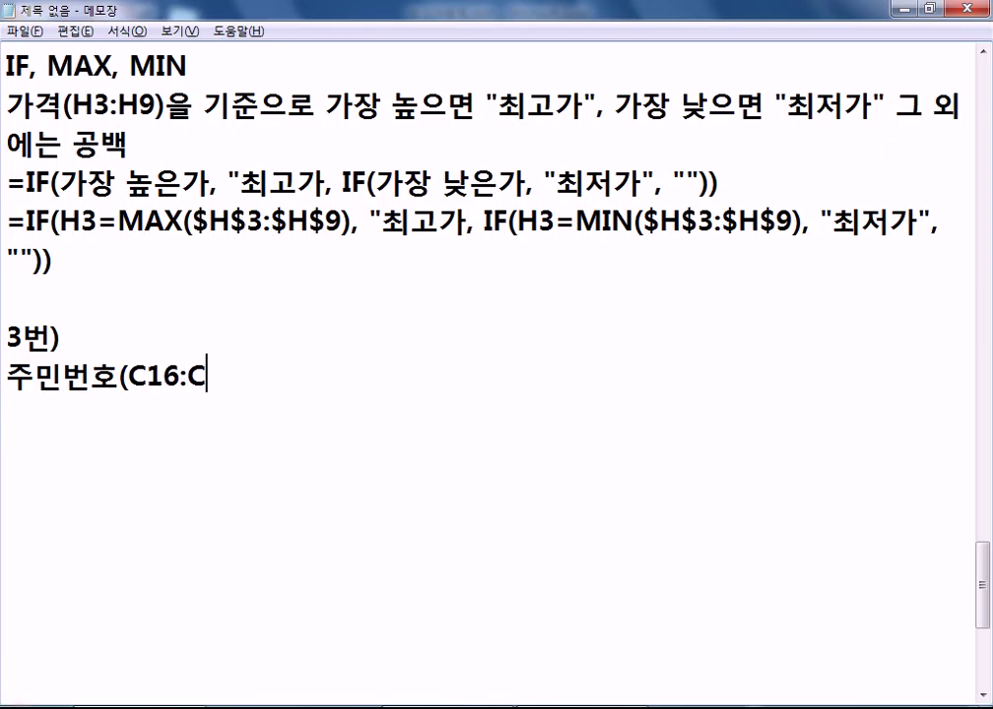
type("21)를 이")
type("요하여")
key("BackSpace")
key("BackSpace")
key("BackSpace")
key("BackSpace")
type("요용하여 성별을 ")
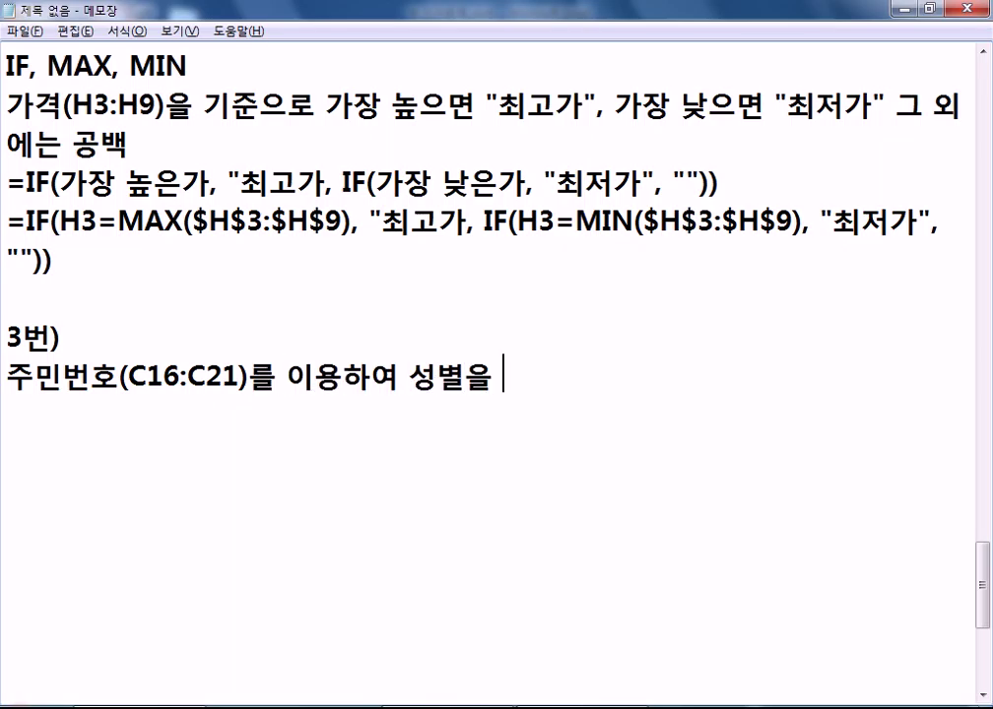
type("입력")
key("Return")
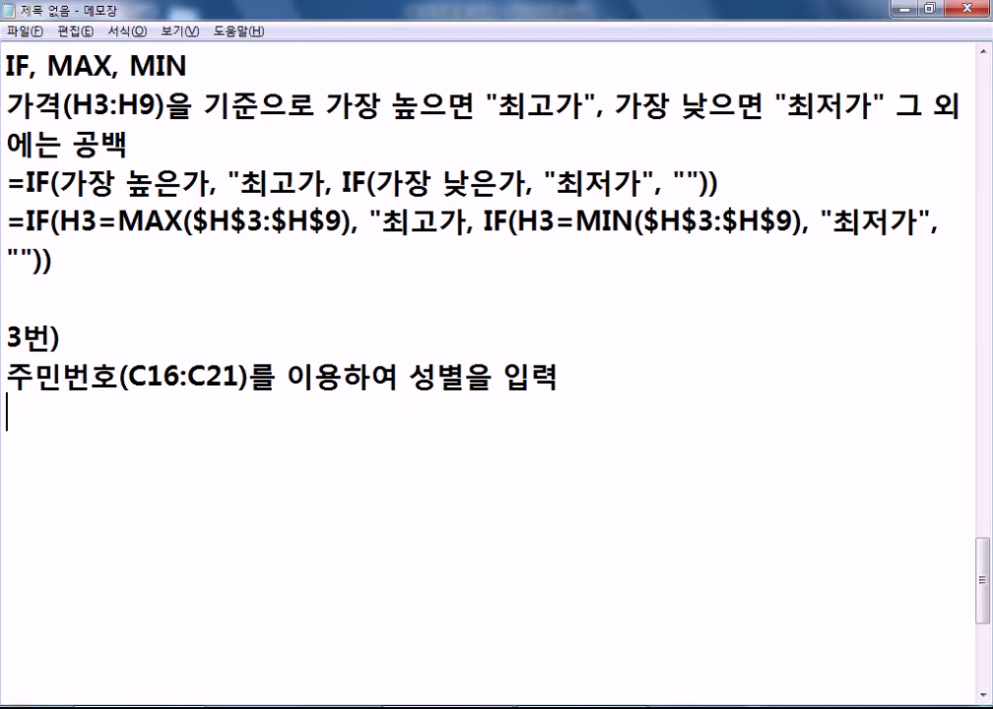
- Add the rule line: 주빈번호의 앞에서 여덟번째 숫자가 "1" 또는 "3"이면 "남", "2"또는 "4"이면 "여"
type("주빈번호")
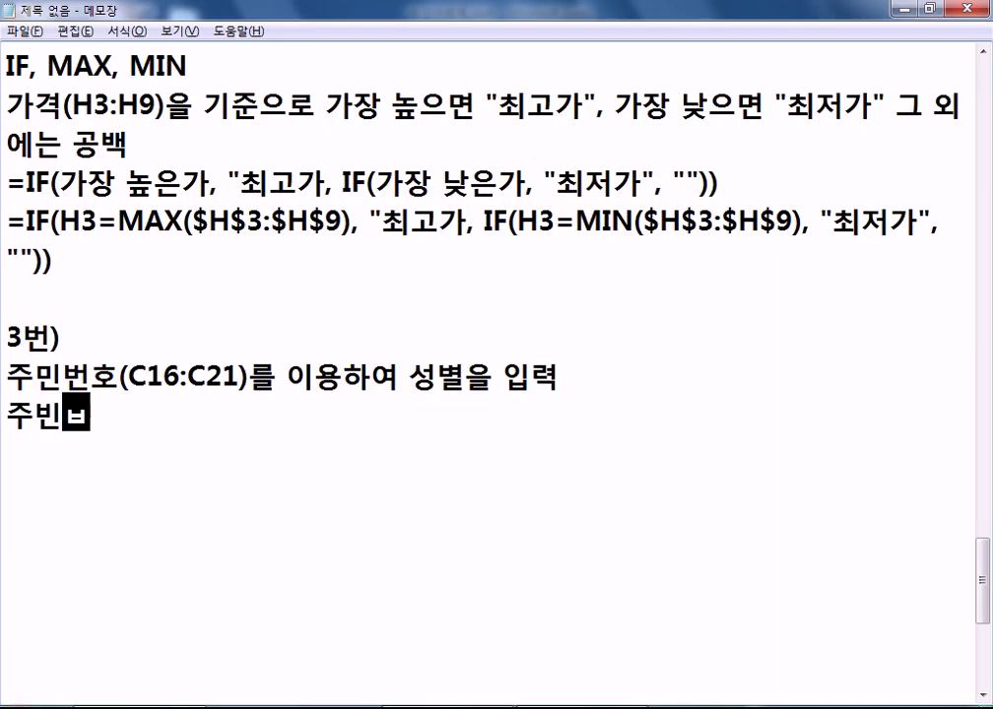
type("의 앞")
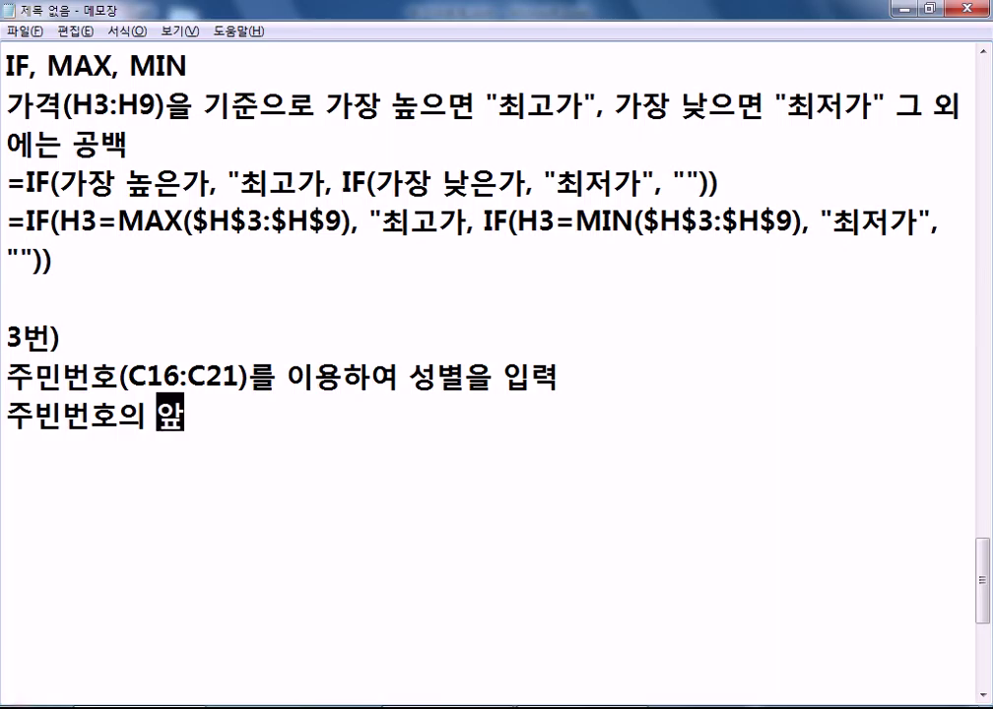
type("엣서 여덟")
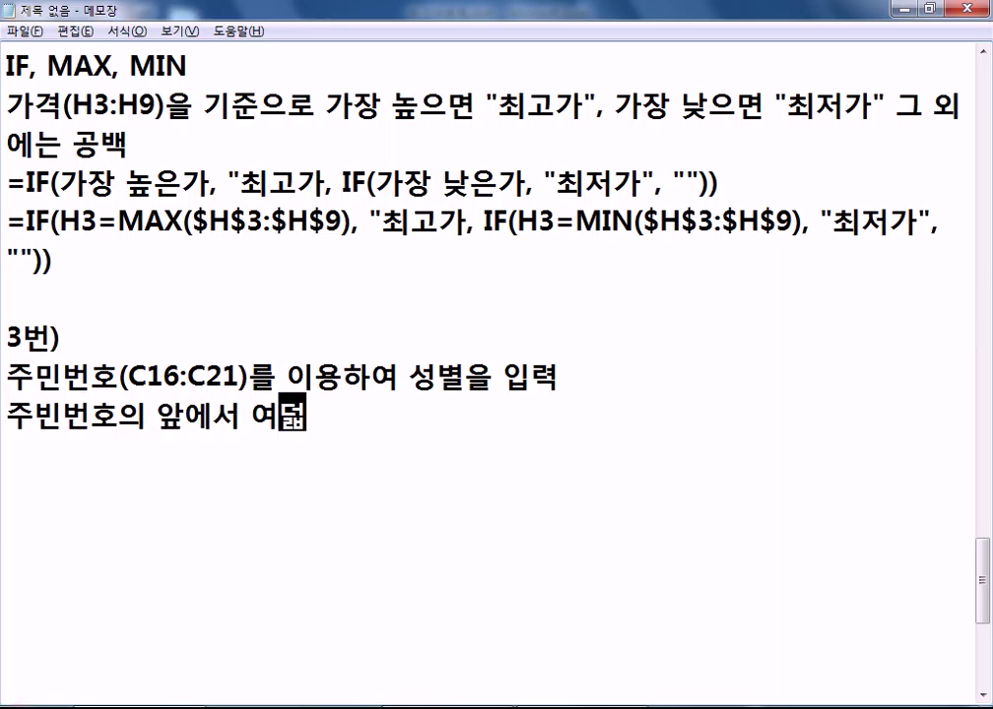
type("ㅂ번째 숫자")
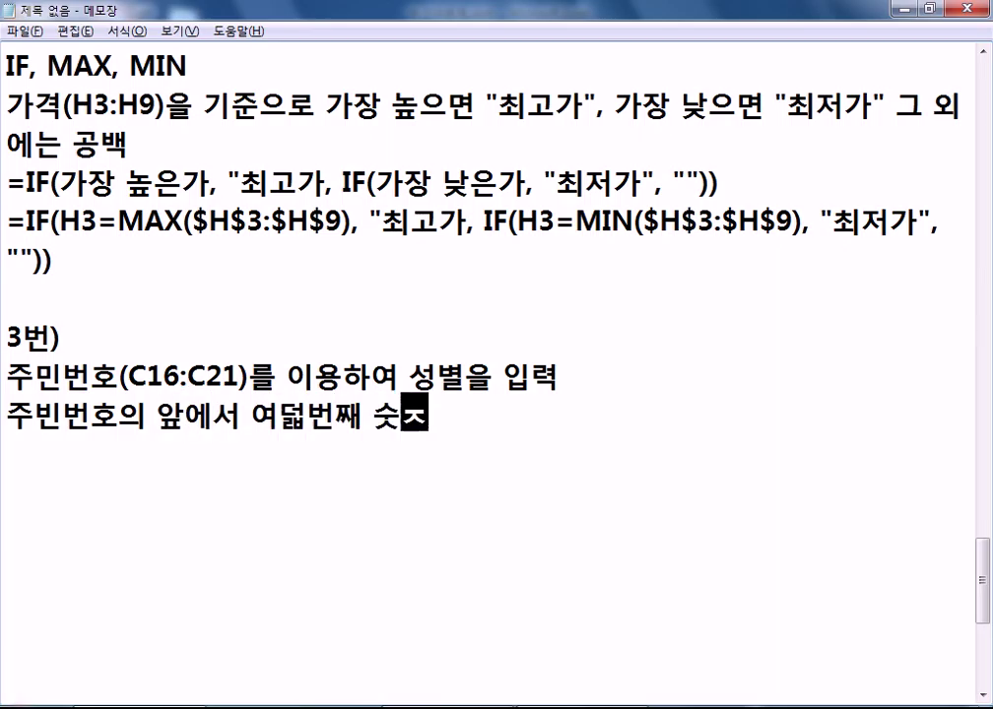
type("가 1")
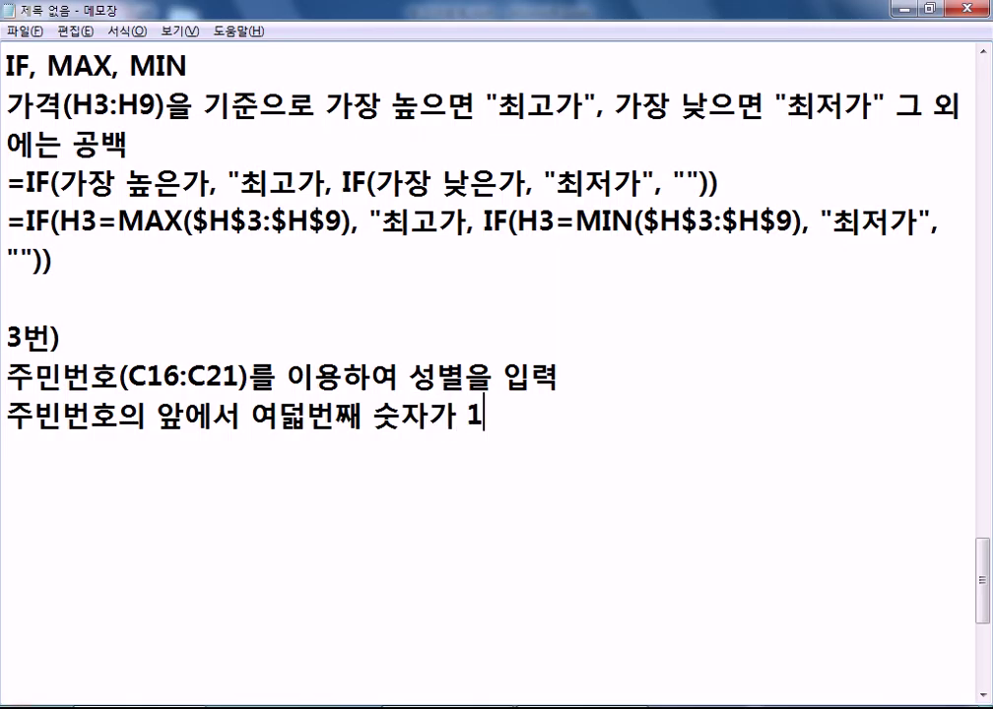
key("BackSpace")
type("\"1\" 또ㄴ")
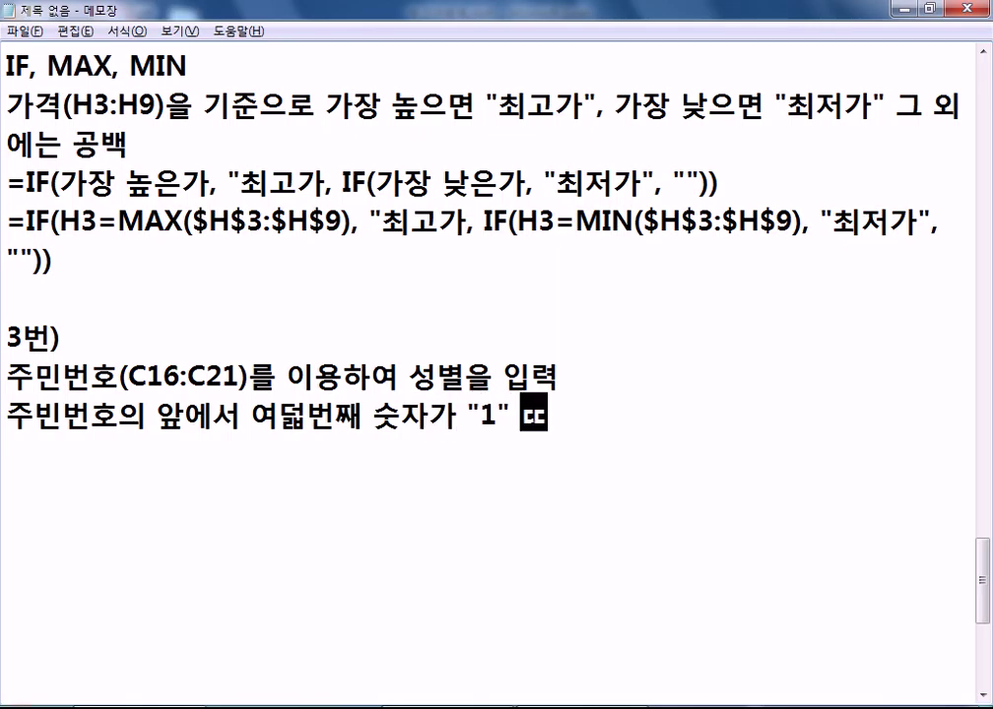
type("는 \"3\"이면 ")
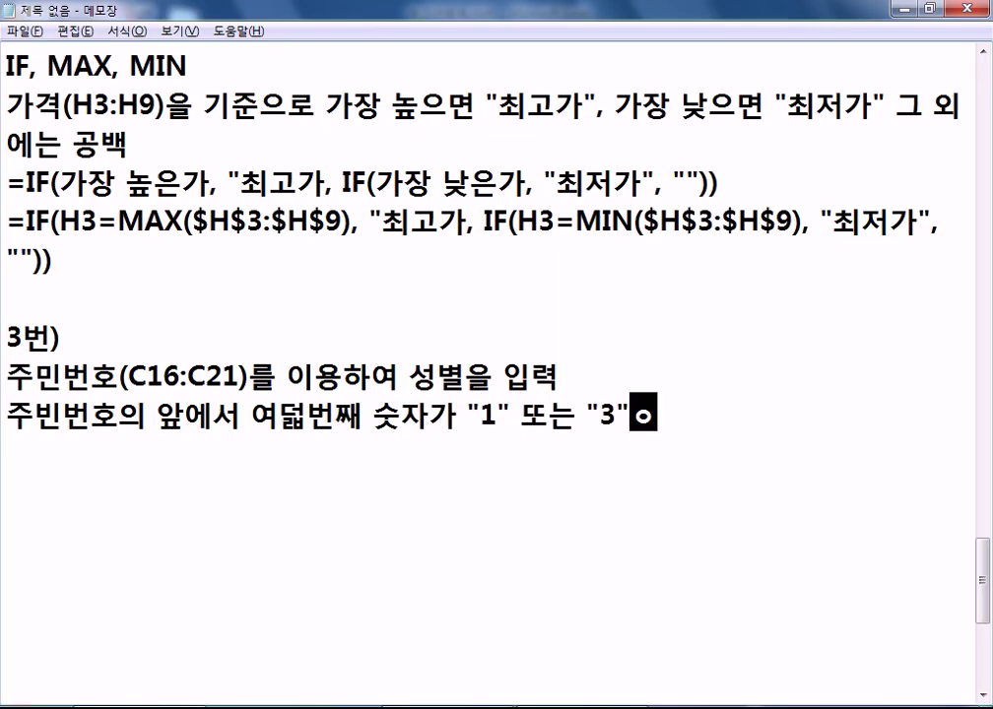
type("\"남\"")
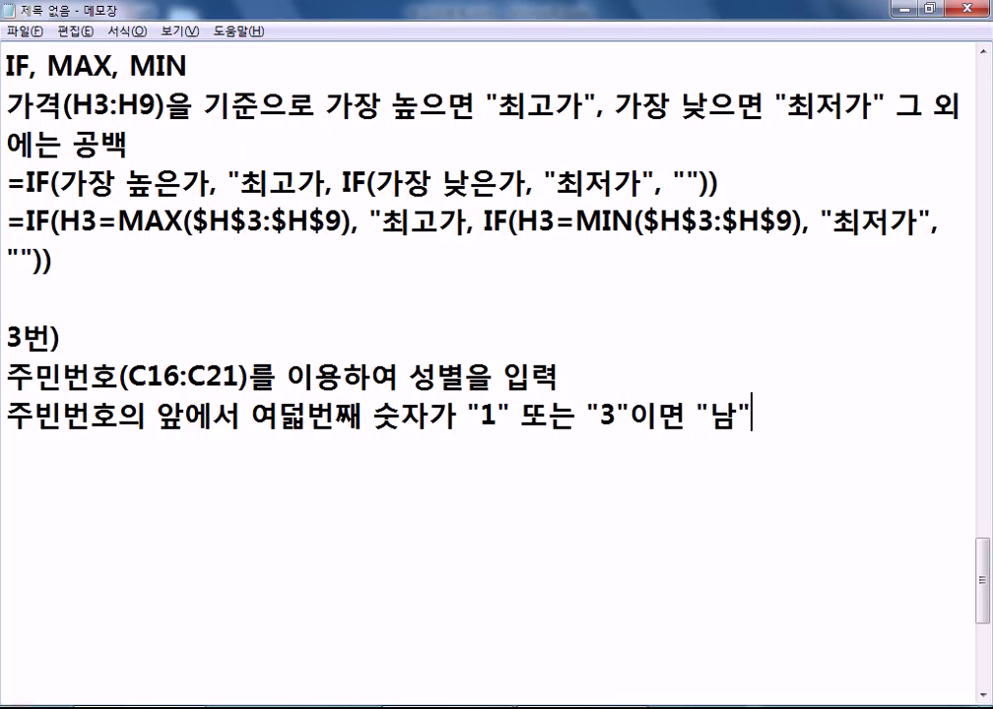
type(", \"2\"또는 \"4")
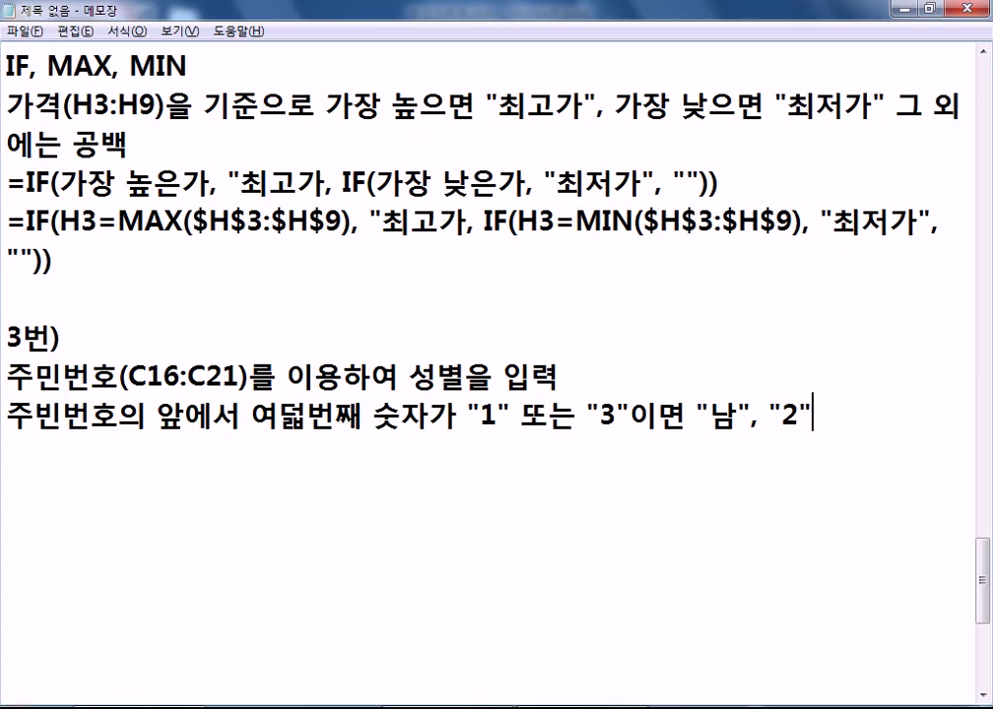
type("\"이면 \"여")
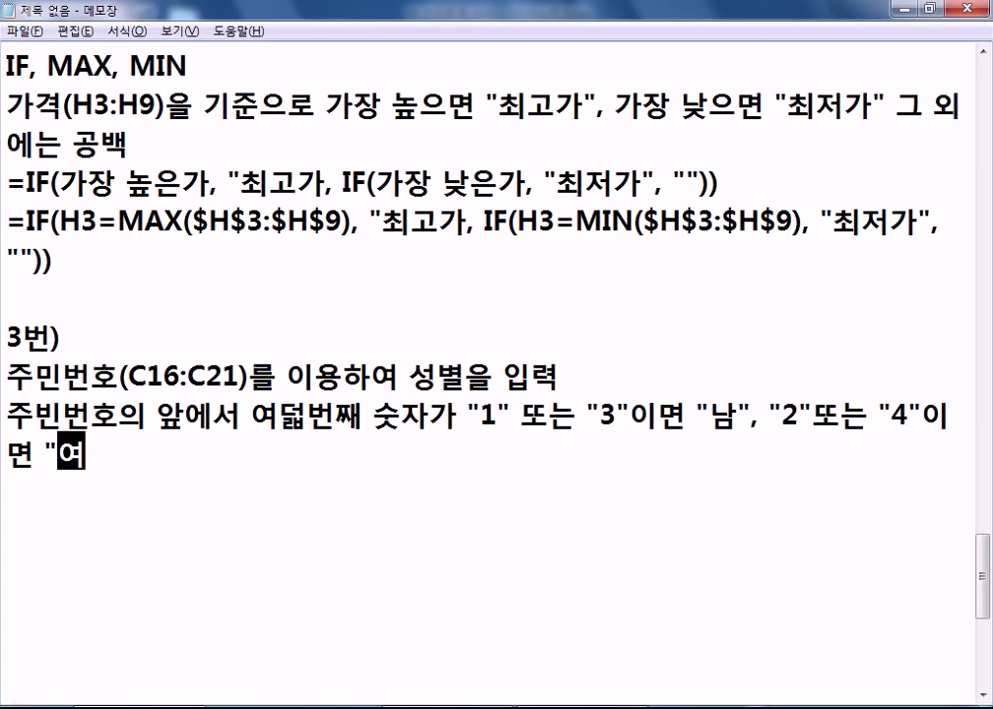
type("\"")
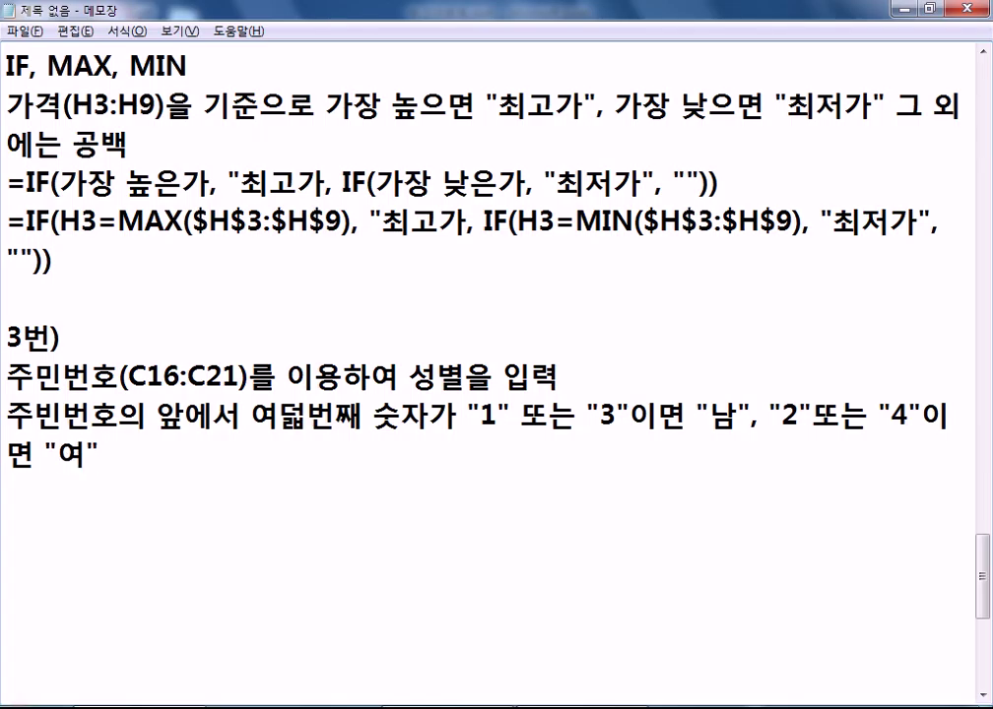
- List the functions to use, "IF, OR, MID", on a new line below the gender rule
key("Return")
type("IF, OR, MID")
key("Return")
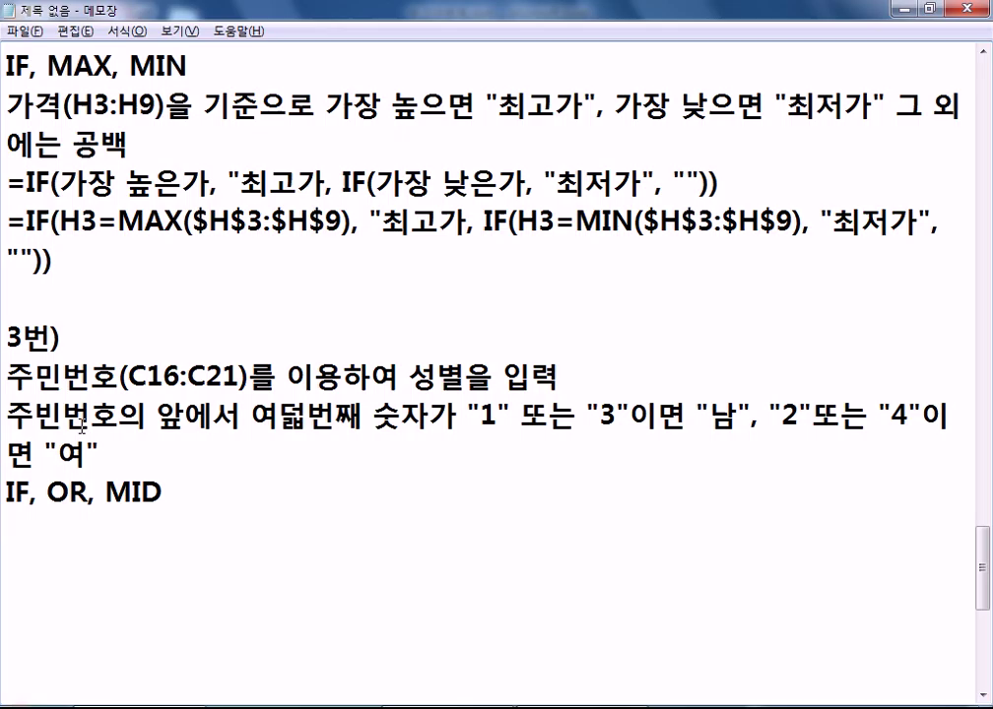
- Write the outline formula =IF(조건, "남", "여") on a new line below the function list
type("=ㅑㄹ")
key("BackSpace")
key("BackSpace")
key("BackSpace")
type("IF(")
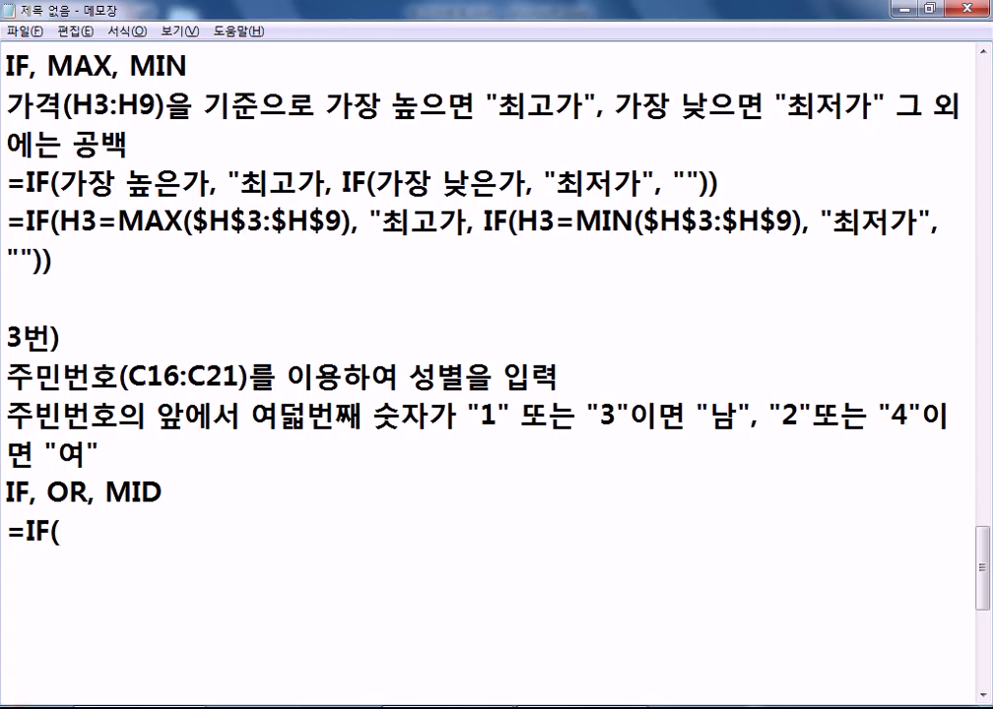
type("조건")
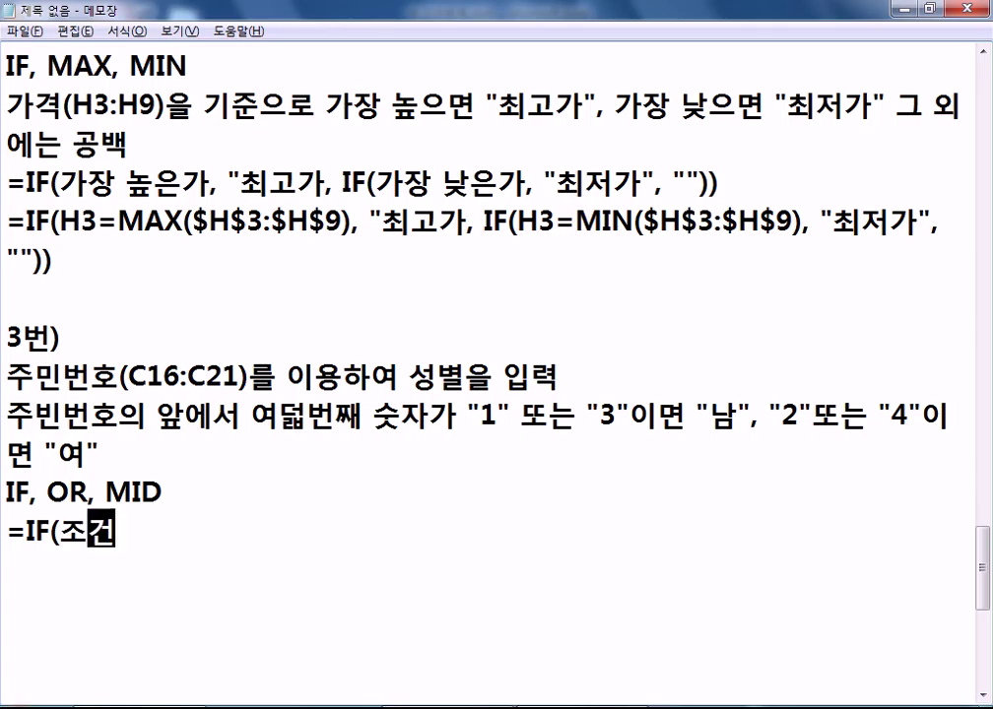
type(", \"")
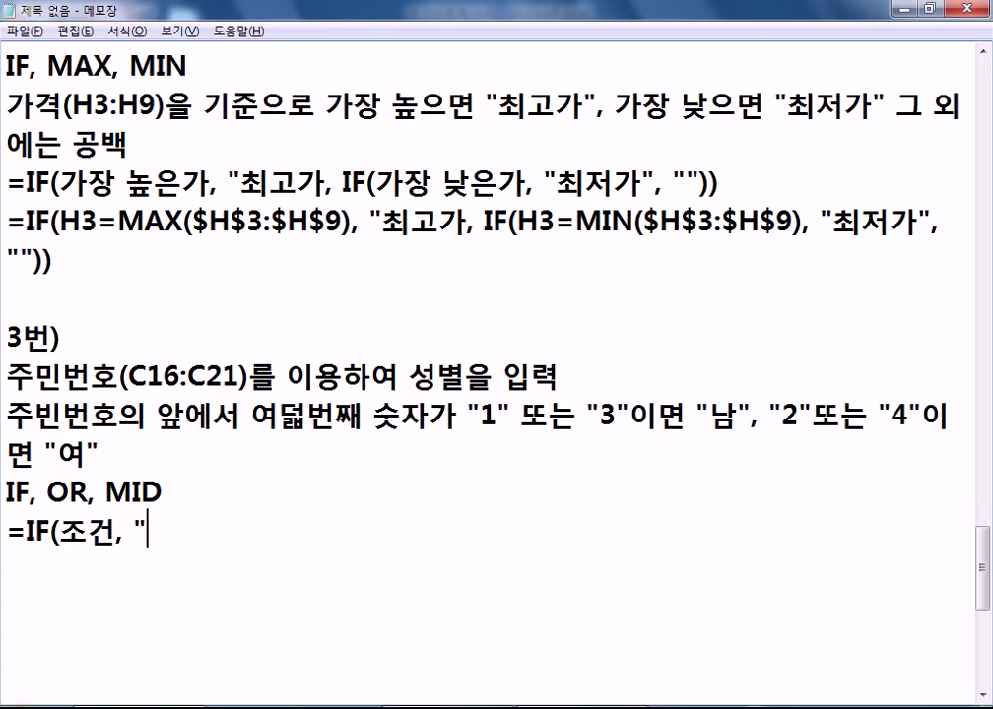
type("남\", ")
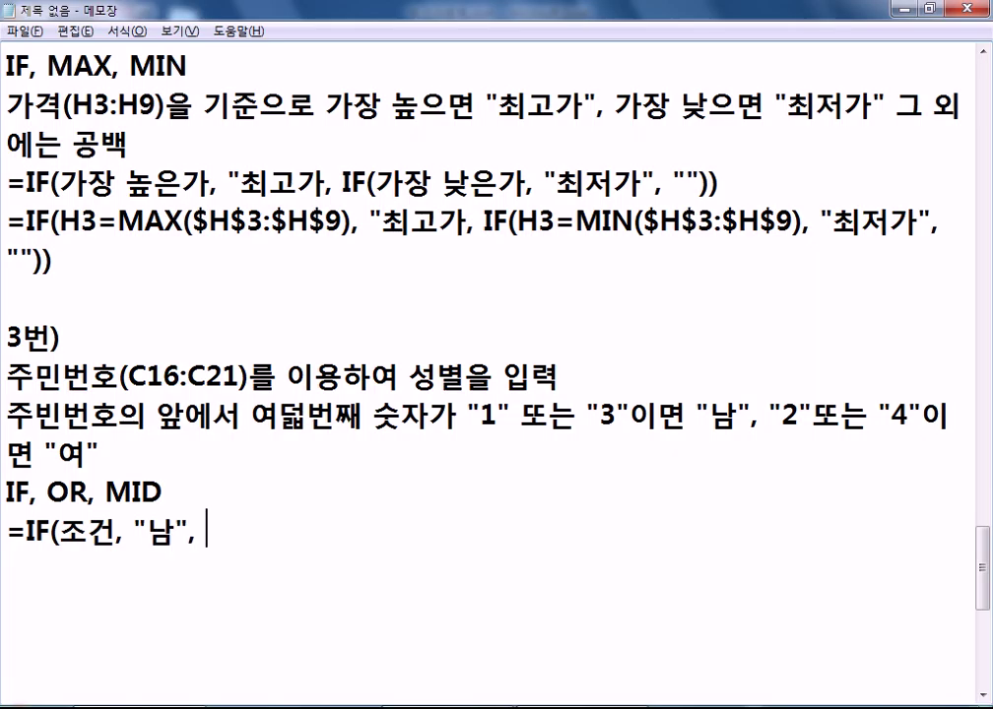
type("\"여\")")
key("Return")
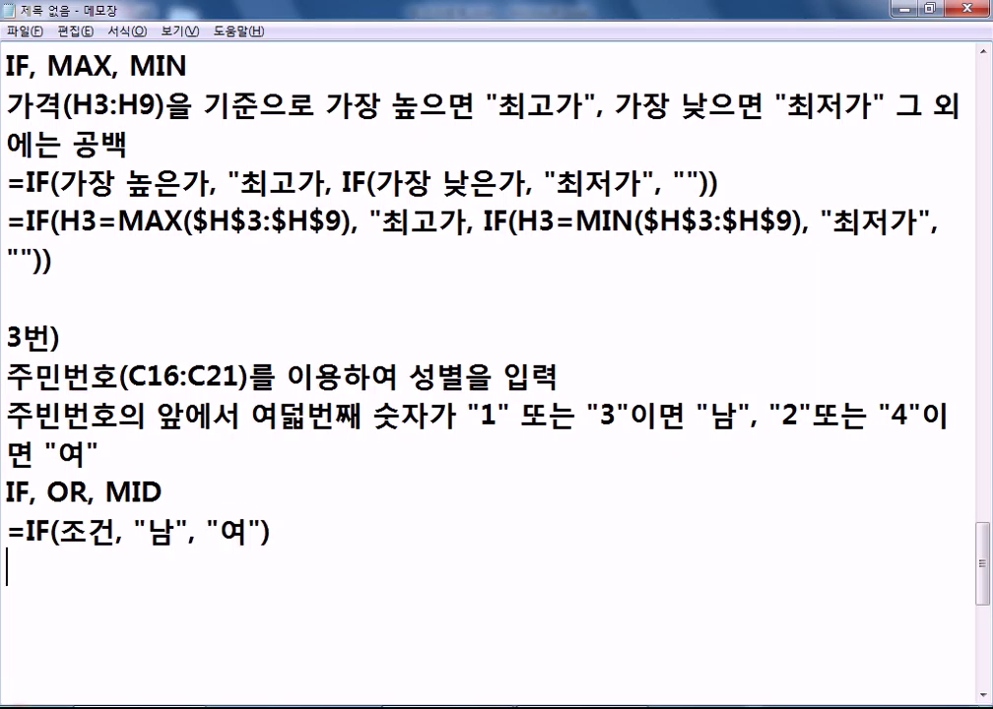
- Correct the misspelled first word of the gender rule line to "주민번호의"
scroll(629, 170, "down", 3)
scroll(621, 156, "up", 1)
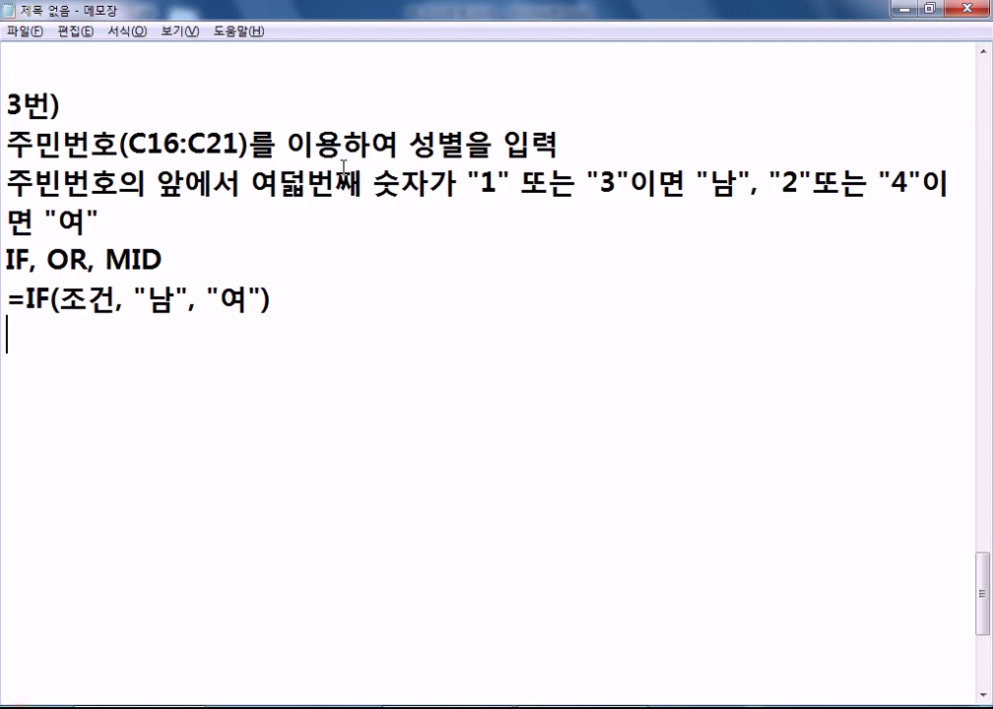
left_click(33, 191)
key("shift+Right")
type("민")
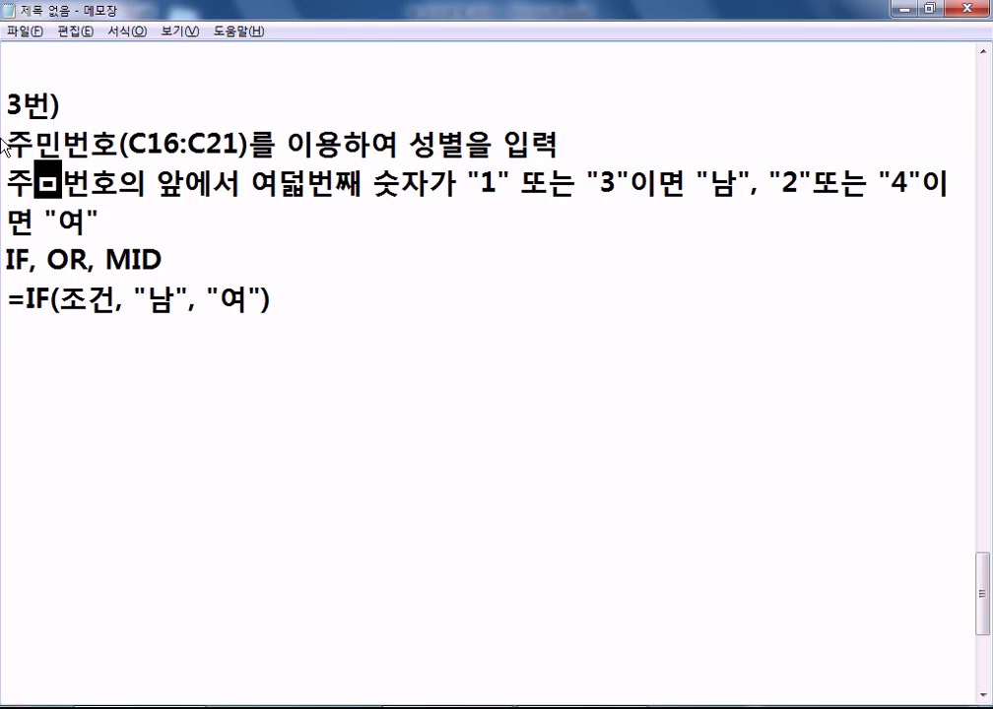
left_click(6, 291)
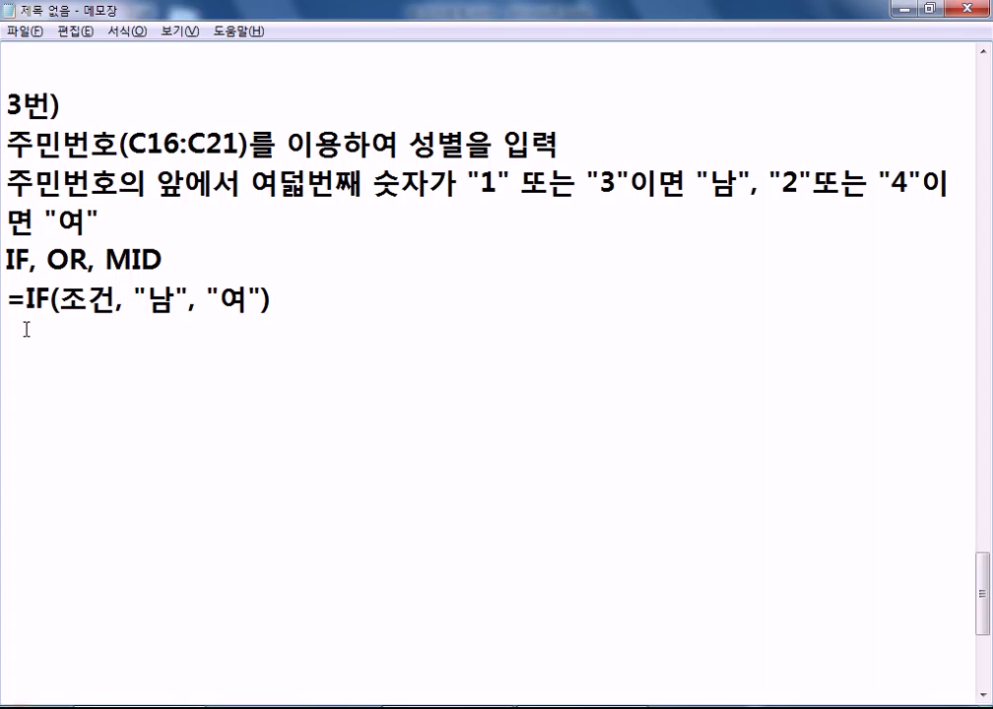
- Add a second outline line, =IF("1" 또는 "3", "남", "여"), below the first one
left_click(27, 329)
type("=IF(")
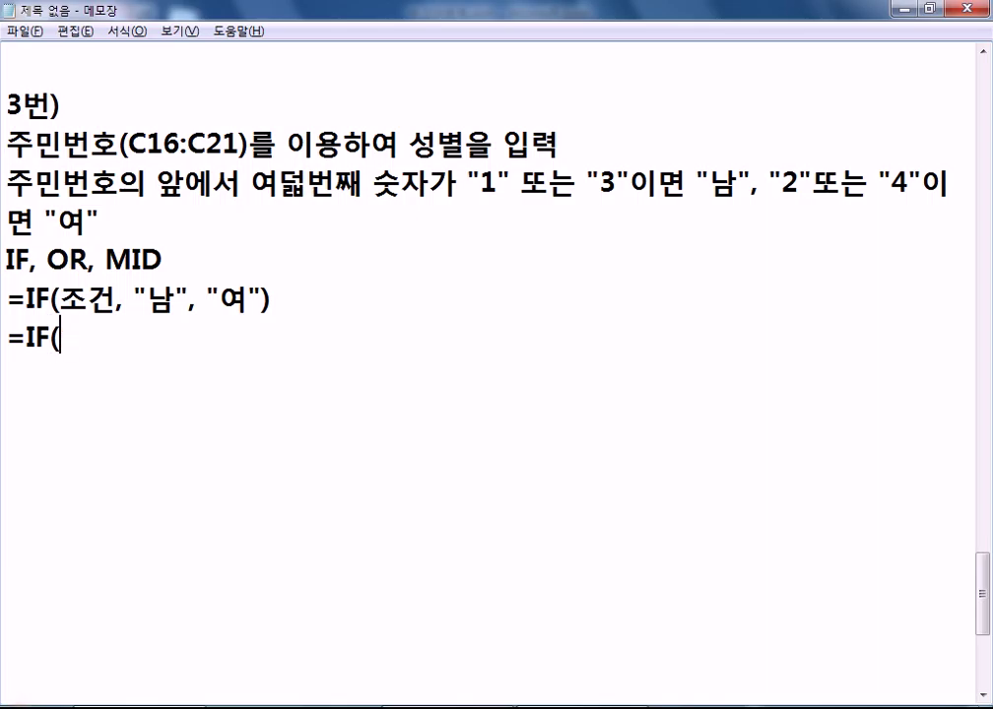
type("\"1\"")
type(" 또는 \"")
type("3\"")
type(", \"")
type("남, ")
type("\"")
key("BackSpace")
key("BackSpace")
key("BackSpace")
type("\",")
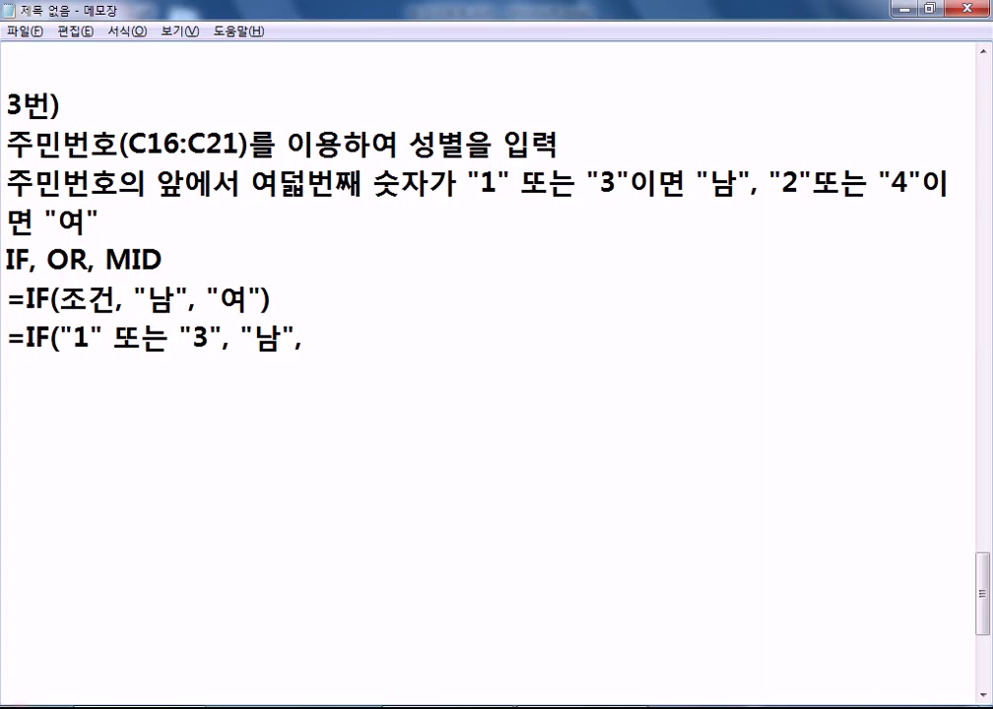
type("\"여")
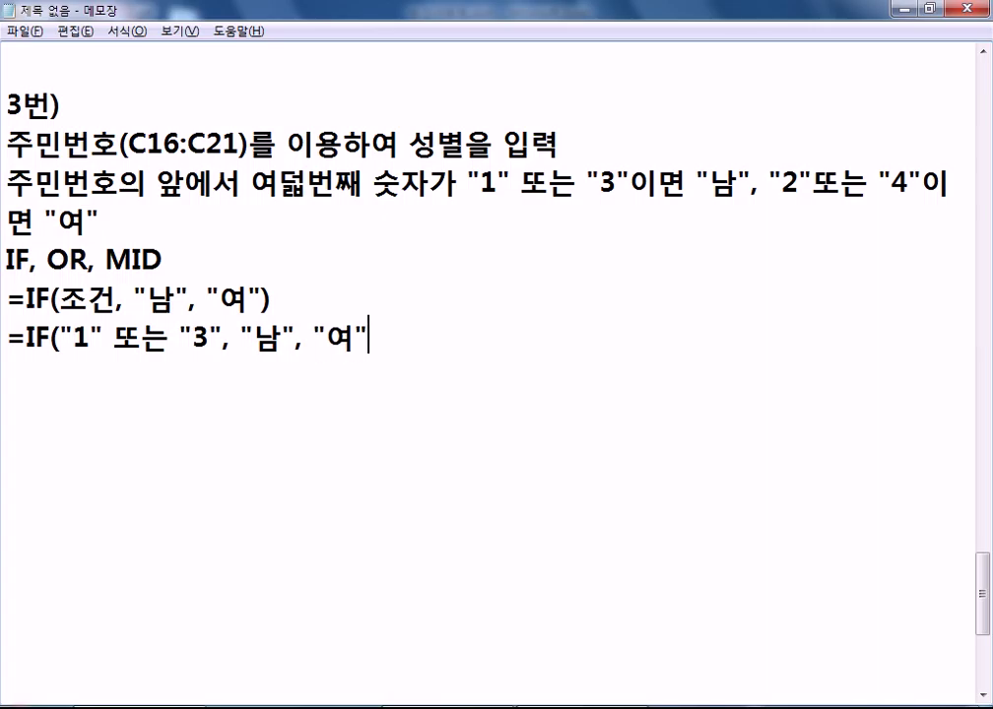
type(")")
key("Return")
- Begin the actual formula on the next line with =IF(OR(MID(C16, 8, 1
type("=if")
key("BackSpace")
key("BackSpace")
type("IF(")
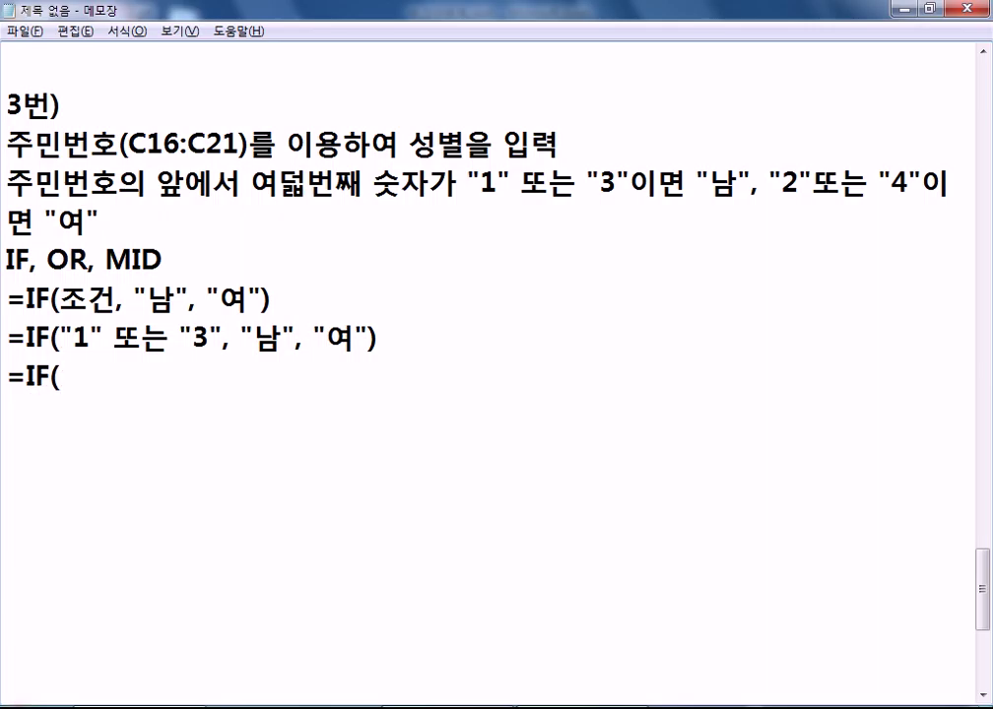
type("OR(MID")
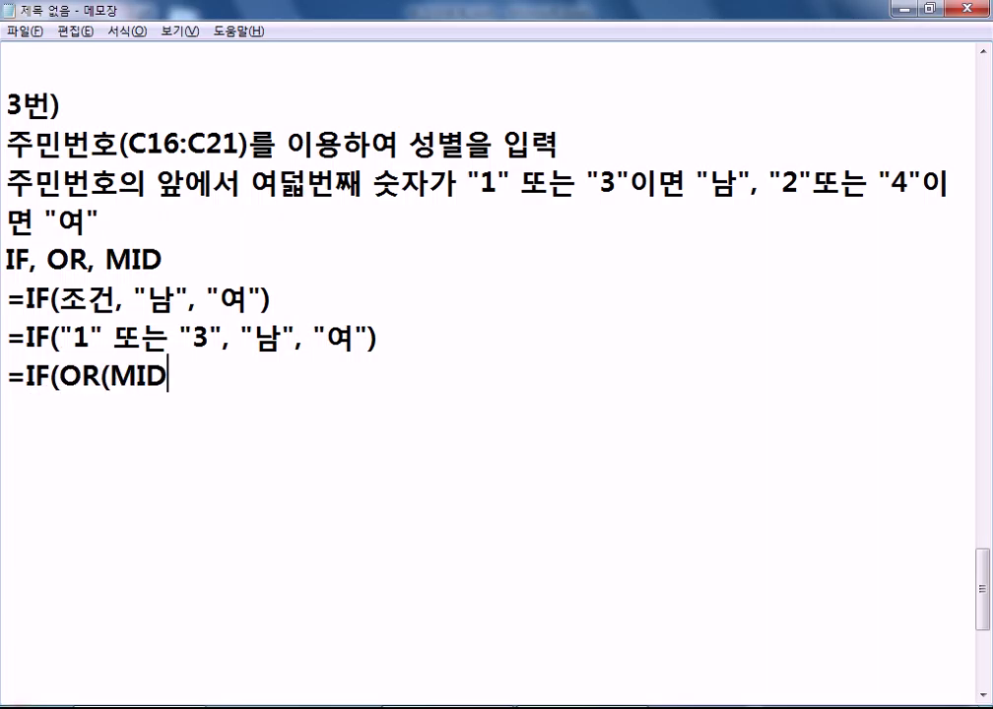
type("(C16,8,1")
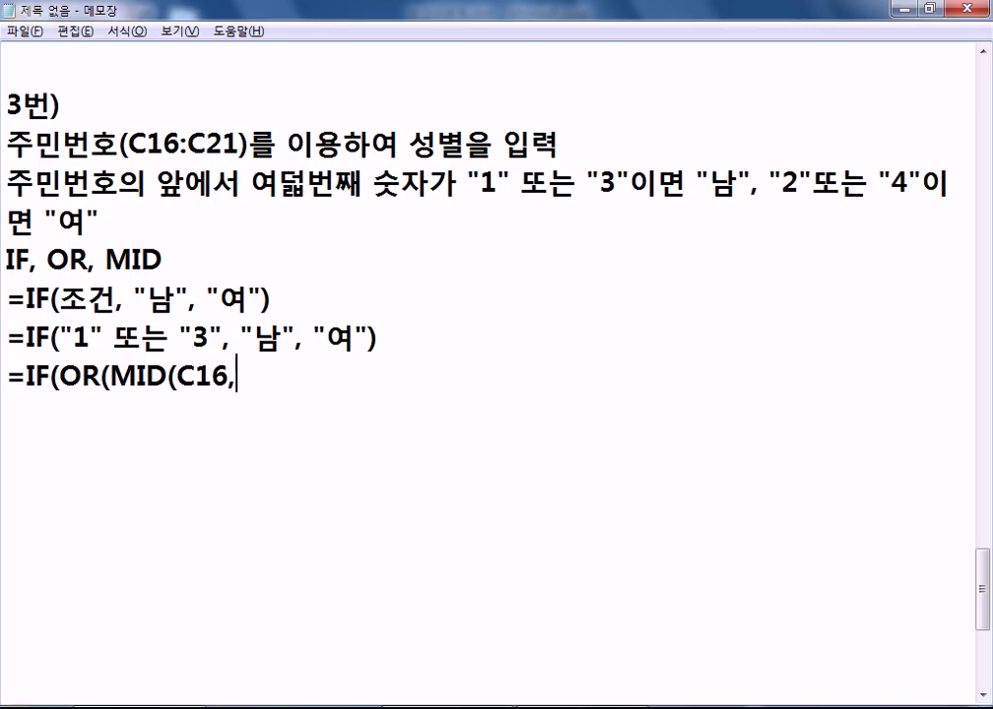
key("Left")
key("Left")
key("Left")
key("Right")
key("Right")
key("End")
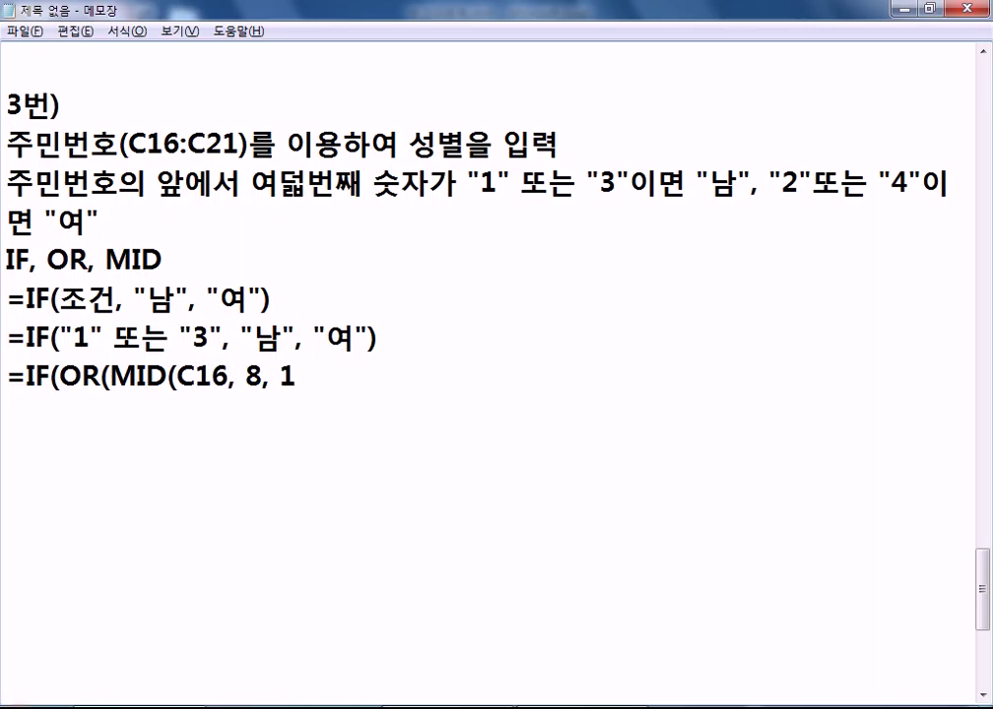
- Complete the OR condition so it reads OR(MID(C16, 8, 1)="1", MID(C16, 8, 1)="3")
left_click_drag(373, 183, 402, 183)
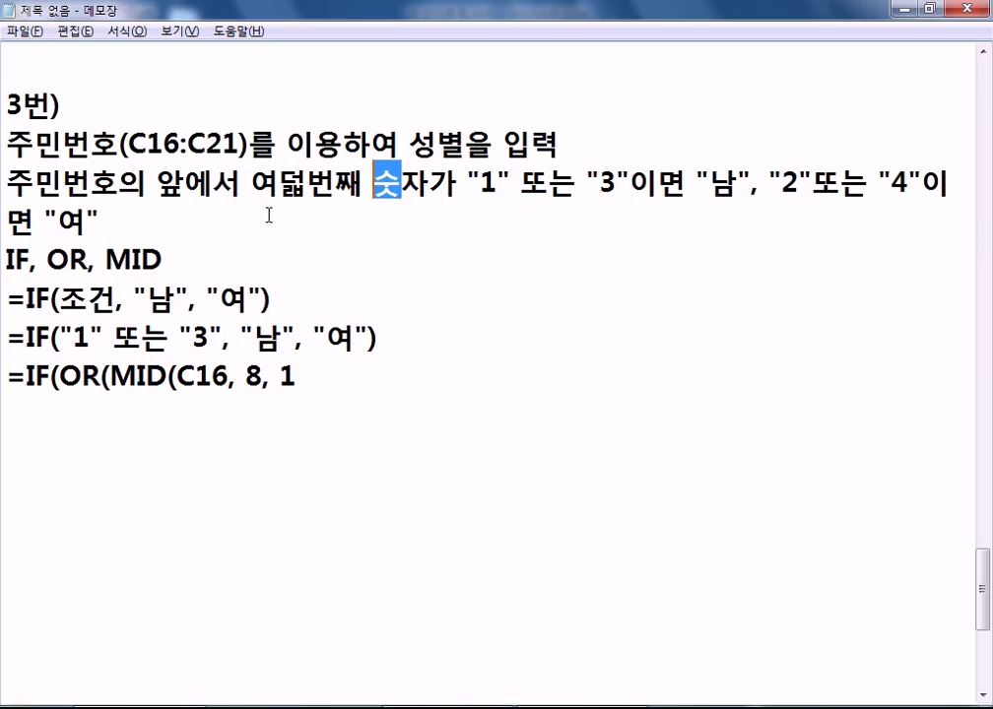
left_click(297, 376)
type(")=\"1\",.")
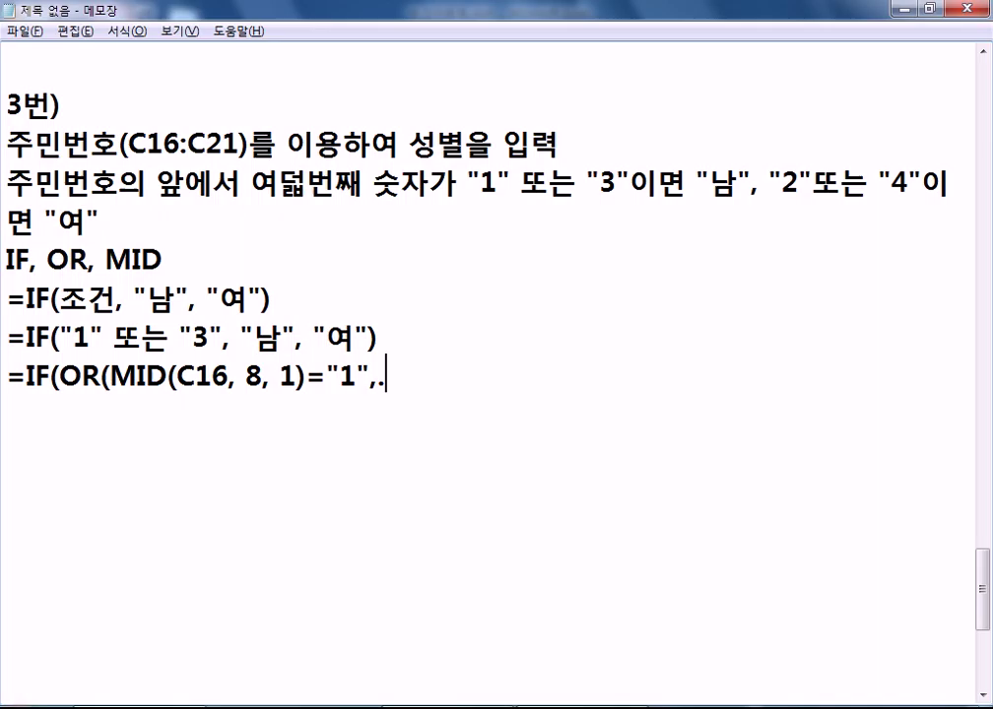
key("BackSpace")
type("MID(C16, 8, 1")
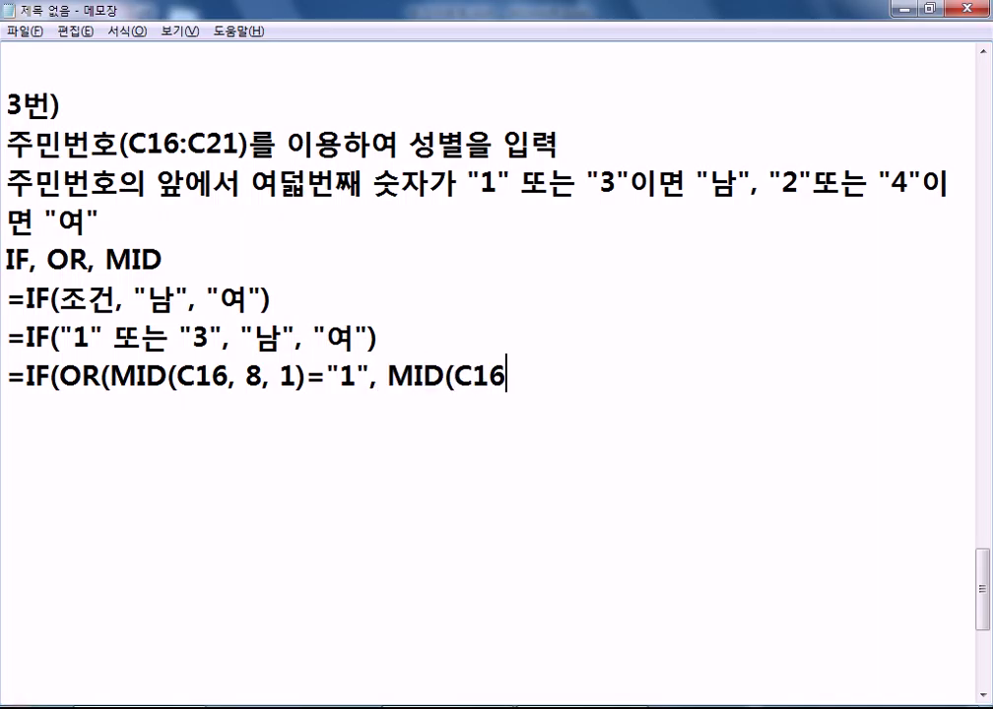
type(")=\"3\"")
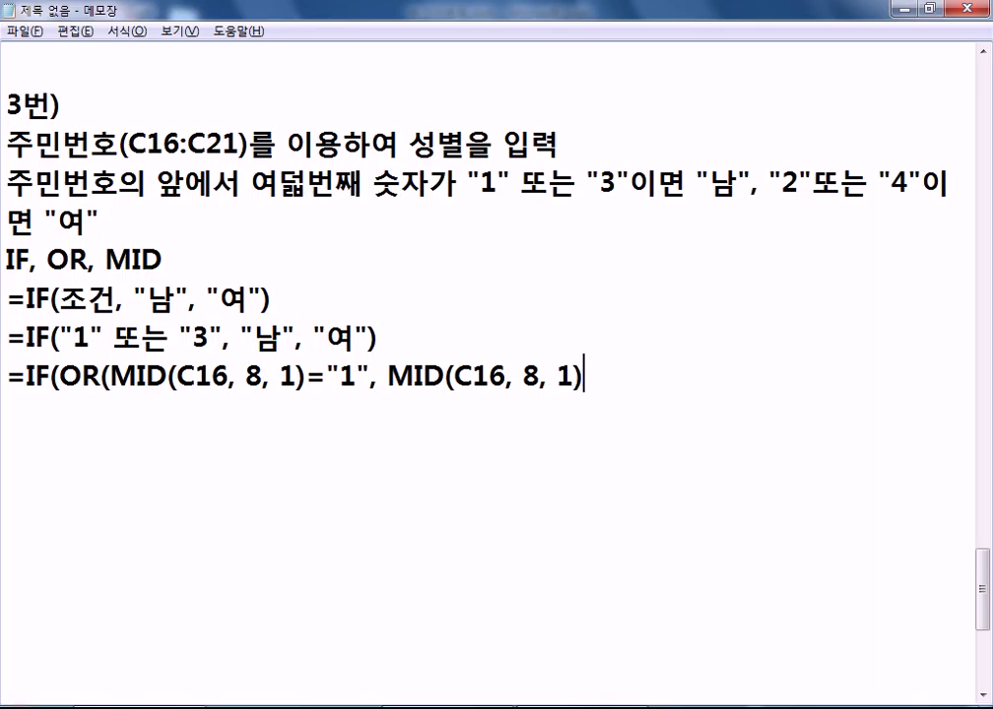
type(")")
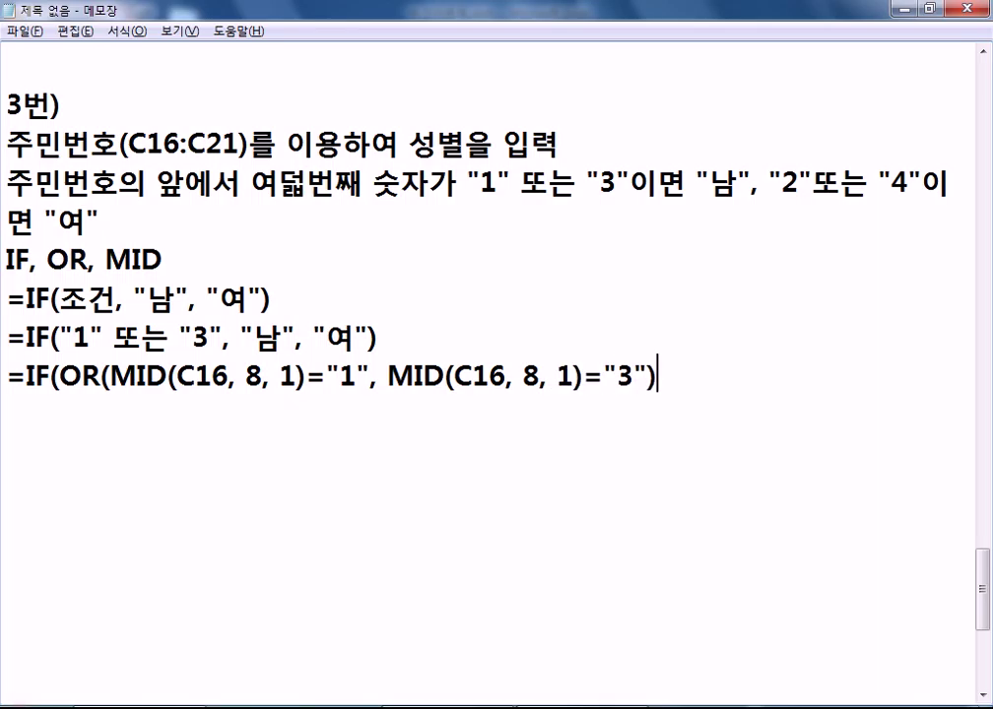
left_click_drag(110, 372, 357, 376)
left_click_drag(424, 377, 619, 377)
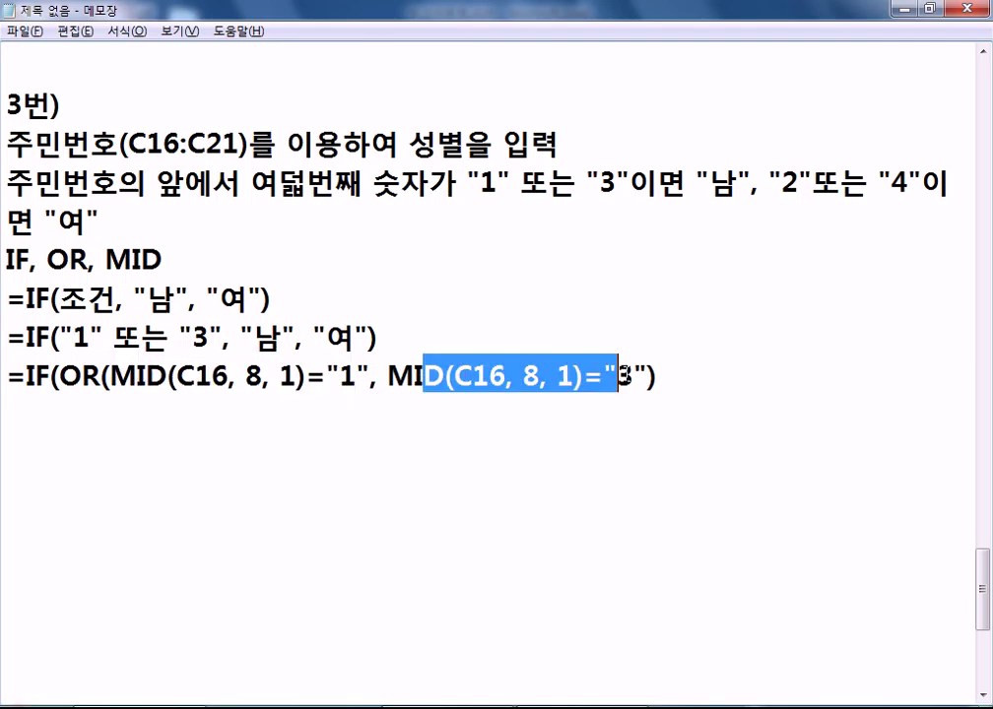
left_click_drag(111, 375, 369, 377)
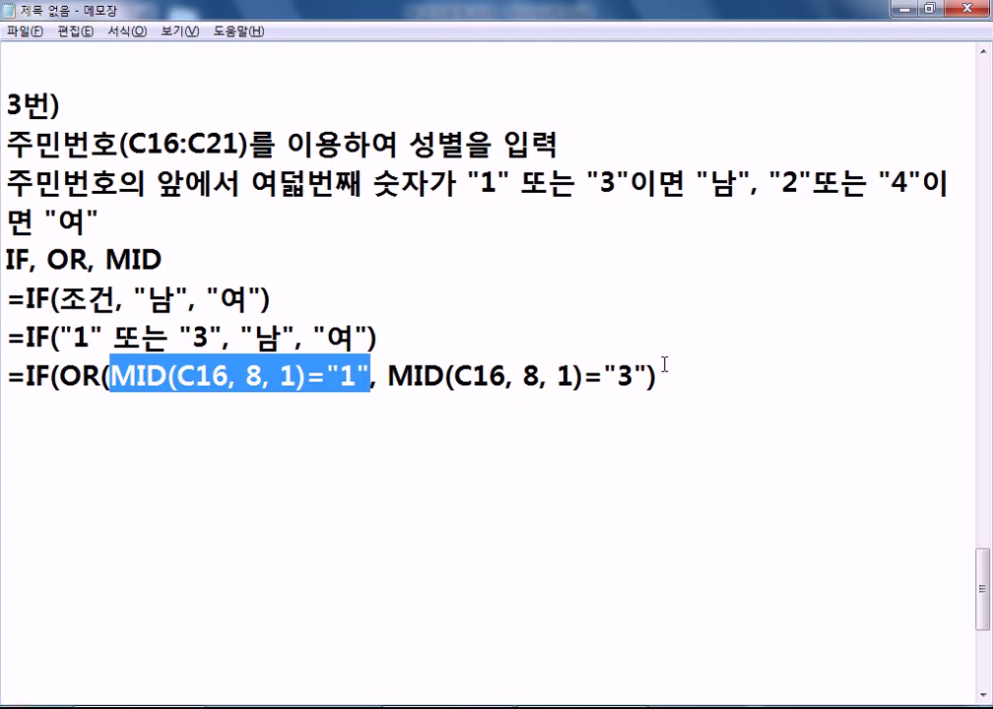
left_click_drag(648, 378, 389, 377)
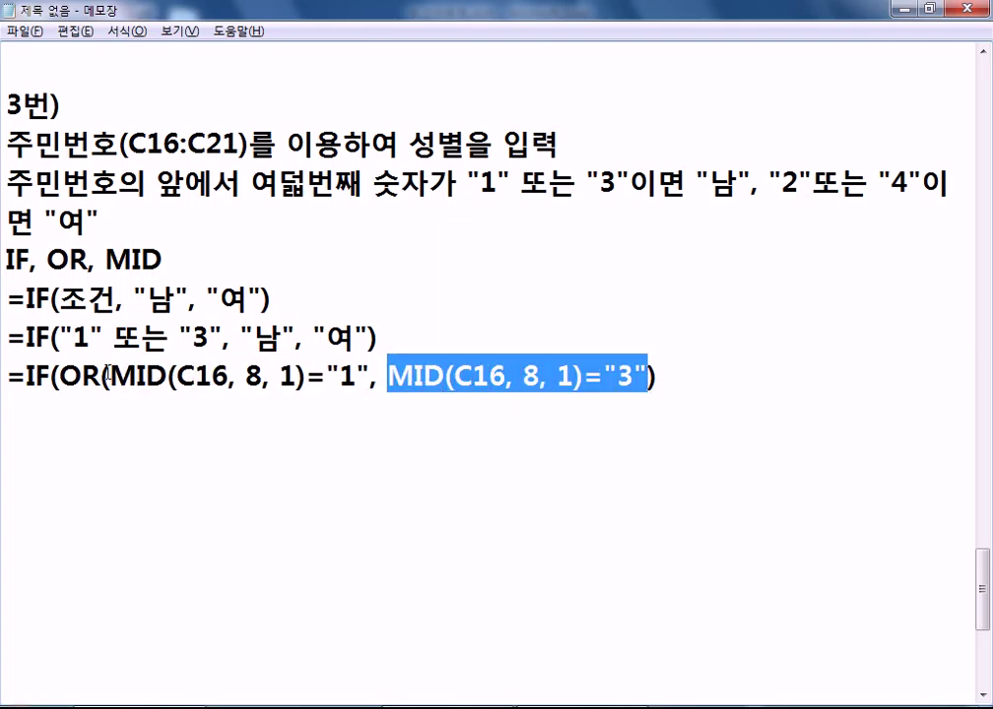
left_click_drag(59, 378, 102, 377)
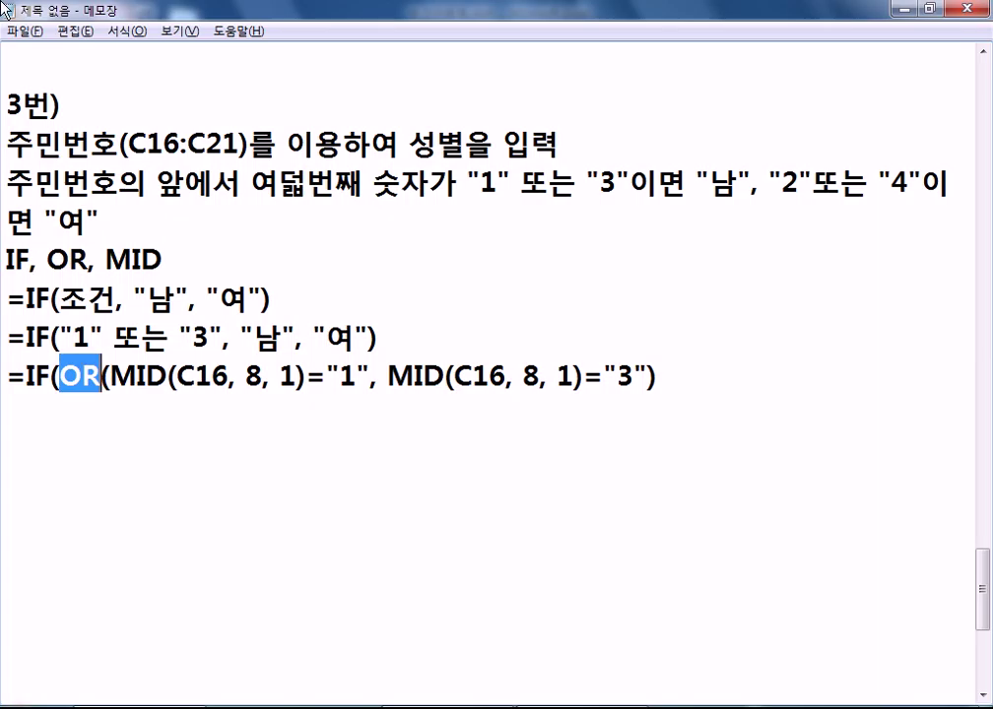
- Finish the formula after the OR condition with the results "남" and "여" and the closing parenthesis
left_click(708, 397)
type(", \"SK")
key("BackSpace")
key("BackSpace")
type("남\", \"여")
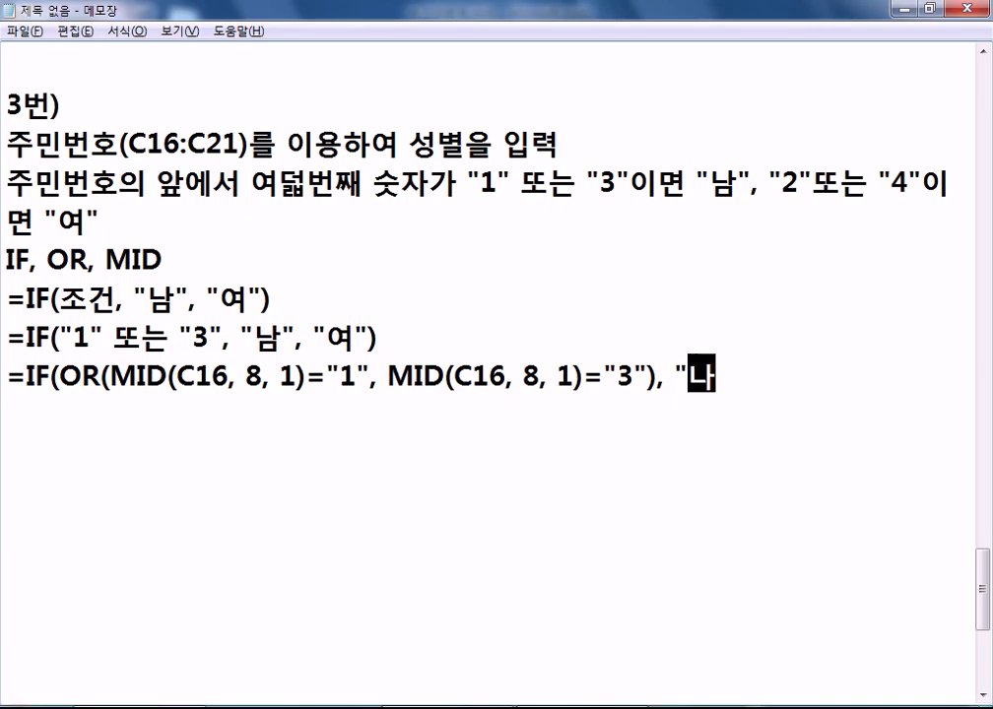
type("\")")
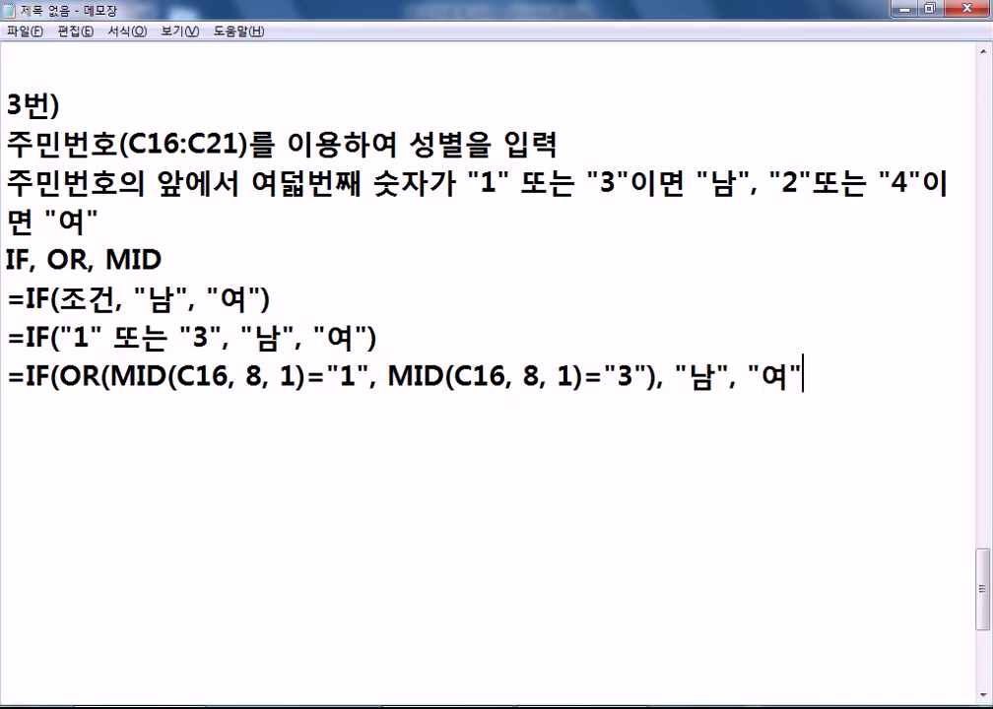
key("Return")
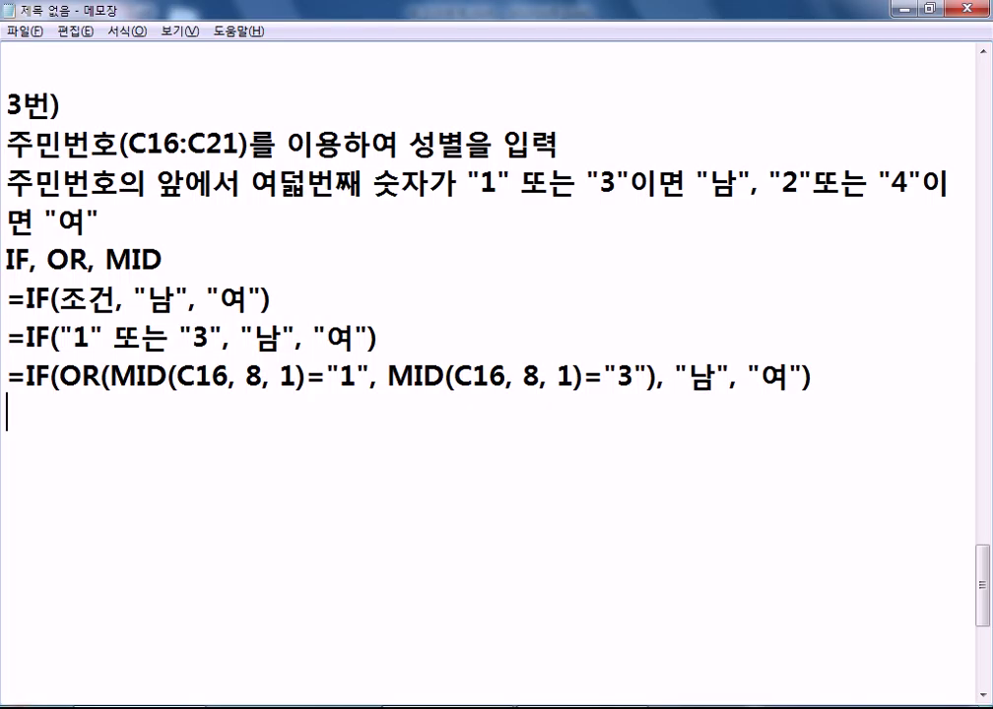
- Copy the finished gender formula into cell E16 of table 3 in Excel and fill it down to E21
key("Up")
key("shift+End")
key("ctrl+c")
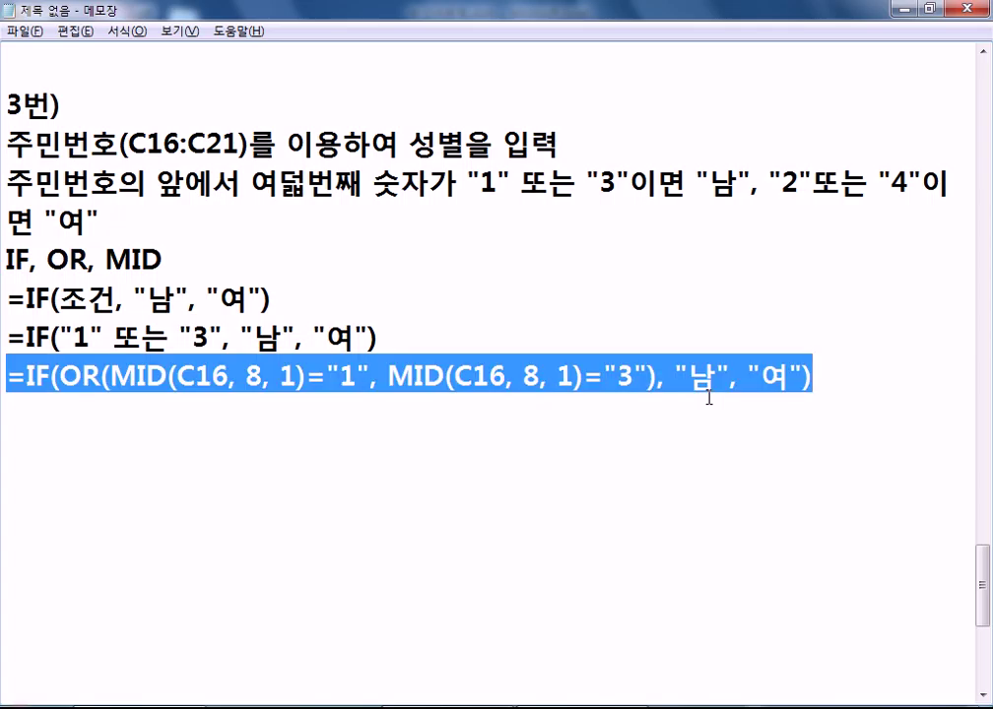
left_click(757, 430)
key("alt+Tab")
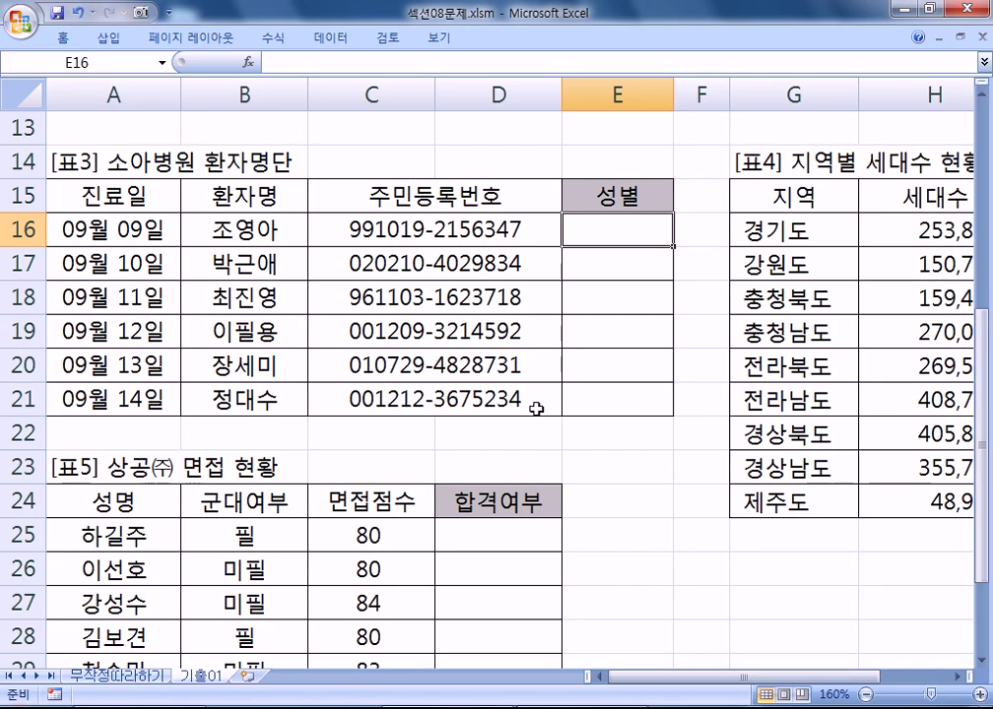
double_click(576, 228)
key("ctrl+v")
key("Return")
left_click(646, 228)
left_click_drag(674, 249, 672, 416)
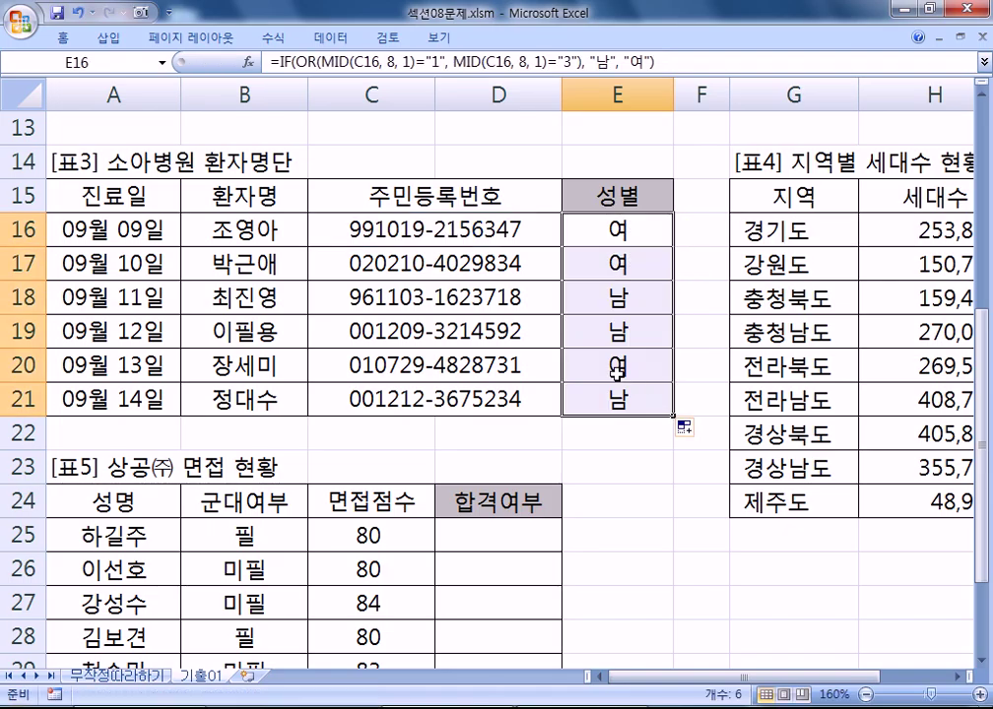
- Return to Notepad and add the heading "4번)" after a blank line below the gender formula
left_click(394, 225)
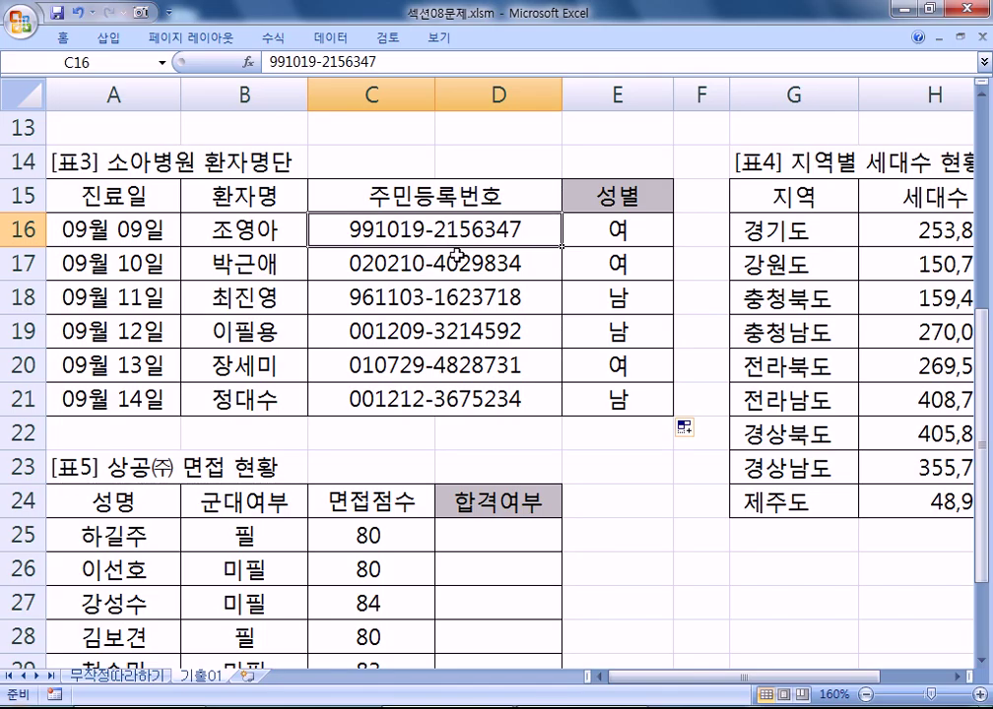
key("alt+Tab")
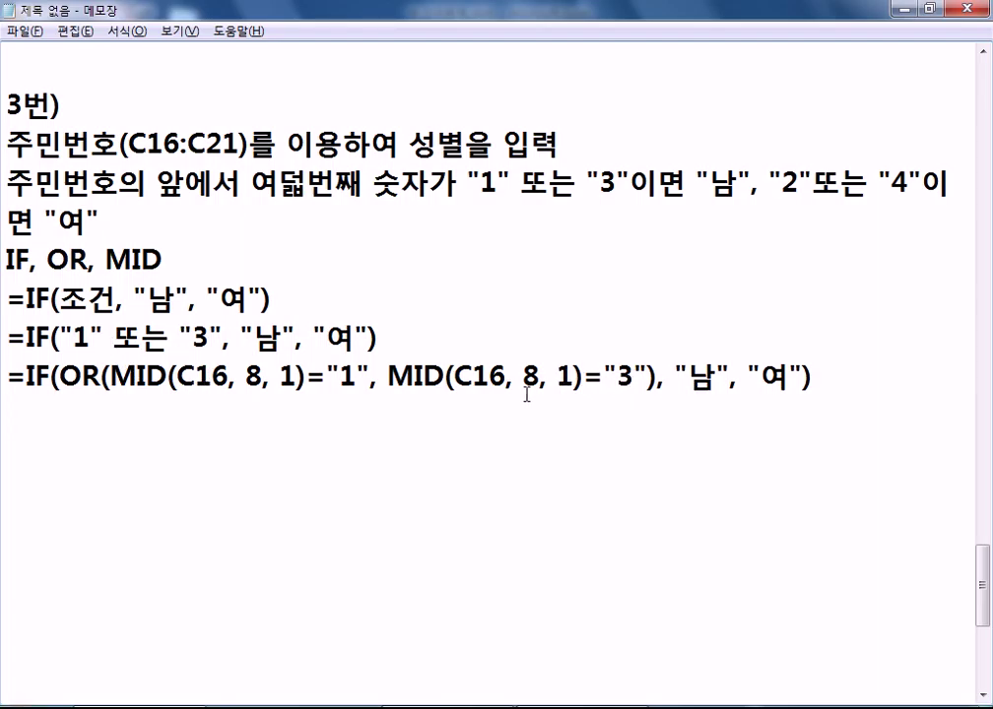
left_click_drag(388, 376, 647, 377)
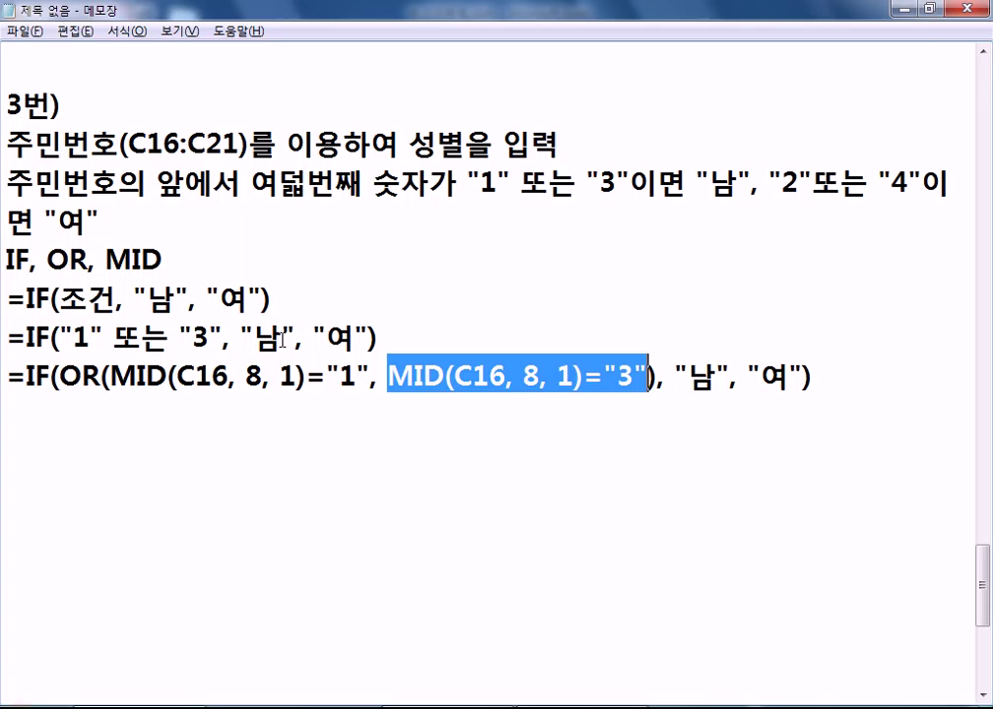
left_click(266, 416)
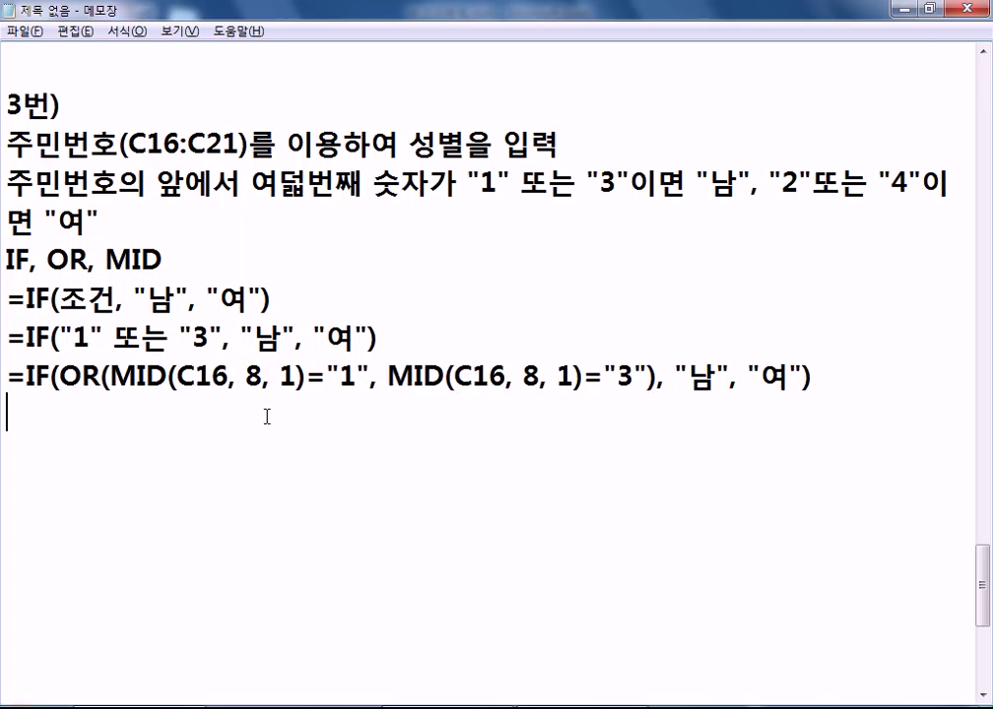
key("Return")
type("4번)")
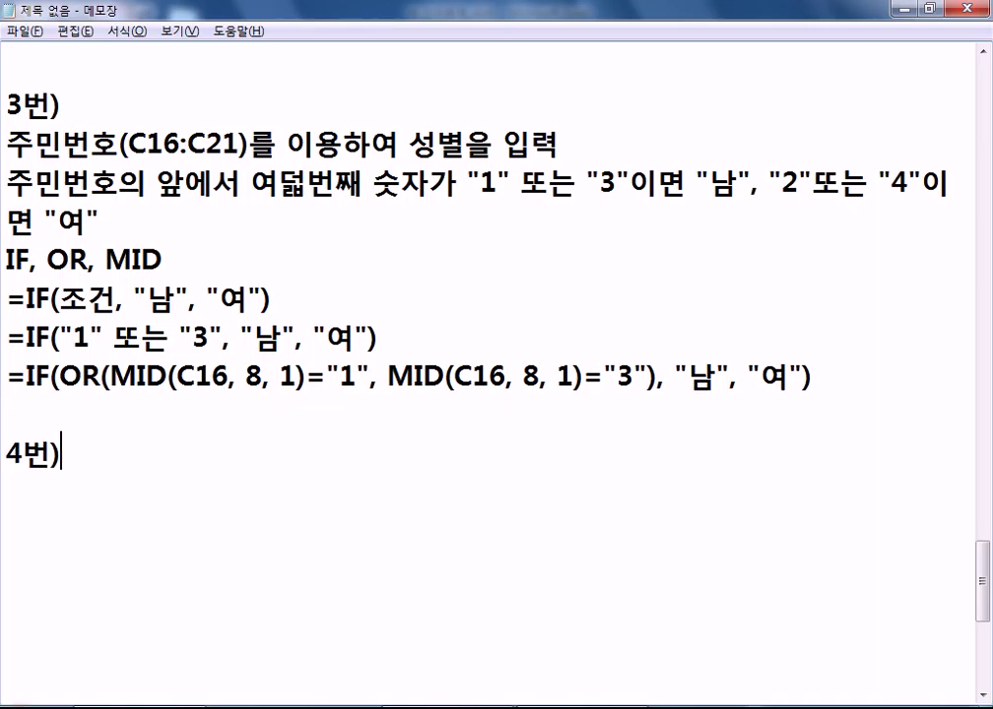
- Below the "4번)" heading, write the task line: 세대수(H16)의 숫자가 짝수이면 "짝수", 홀수이면 "홀수"
key("Return")
type("세")
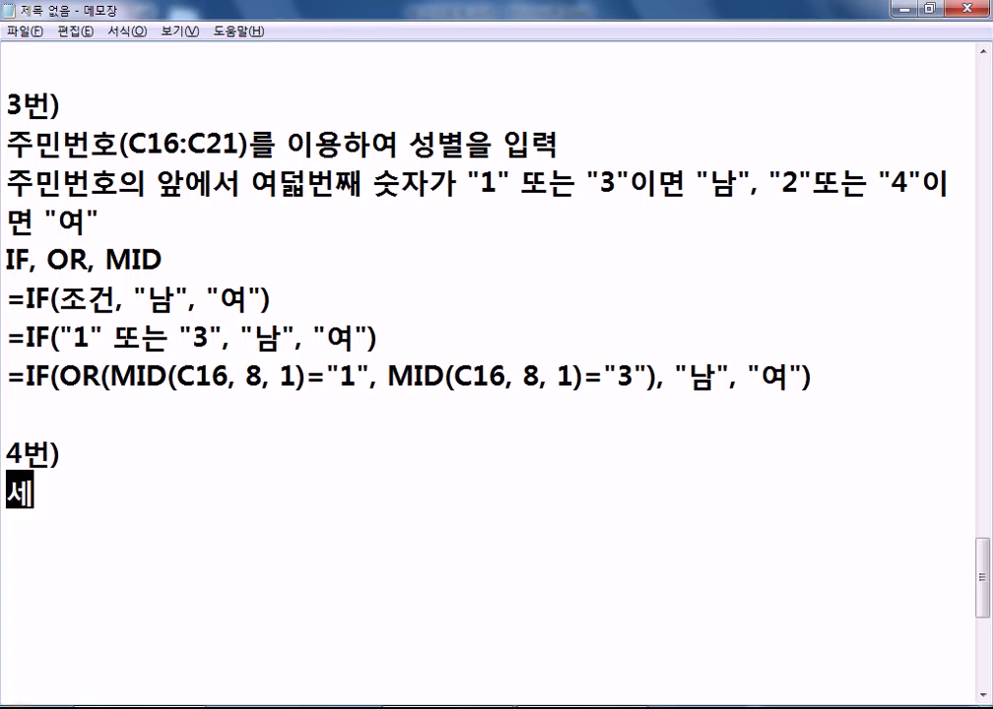
type("대수(")
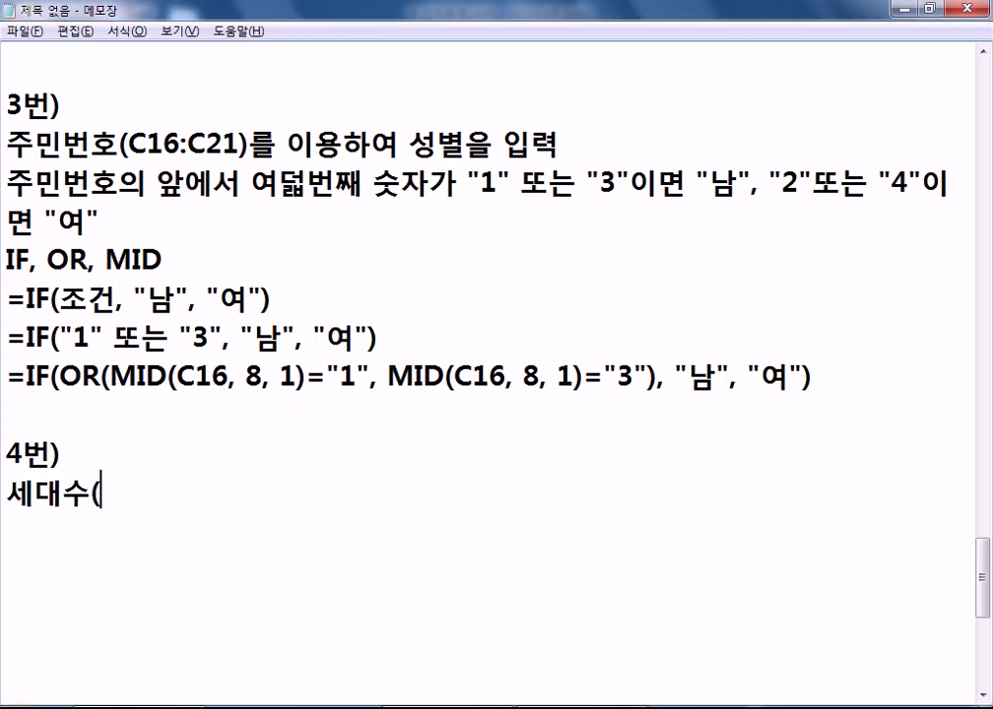
type("H1")
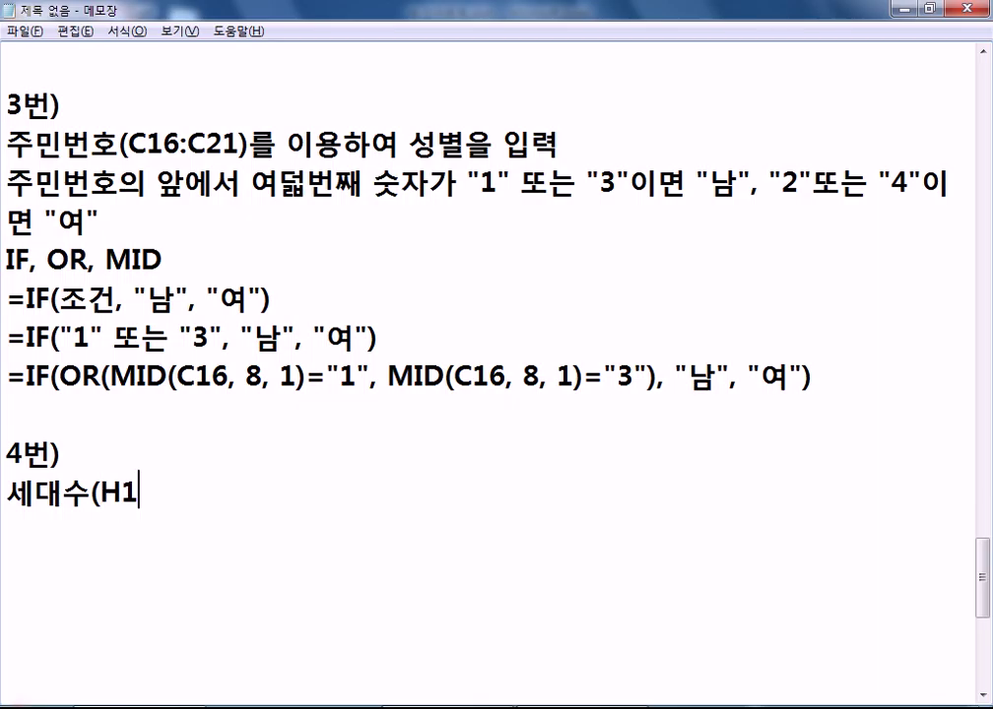
type("6)의 ")
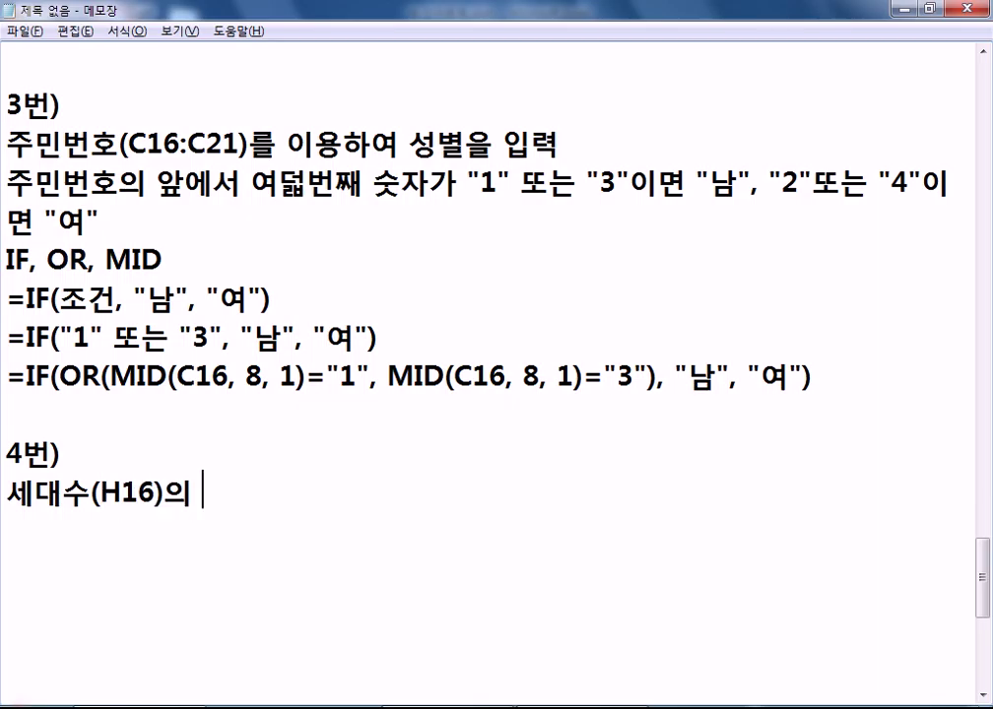
type("숫자가 찌짝")
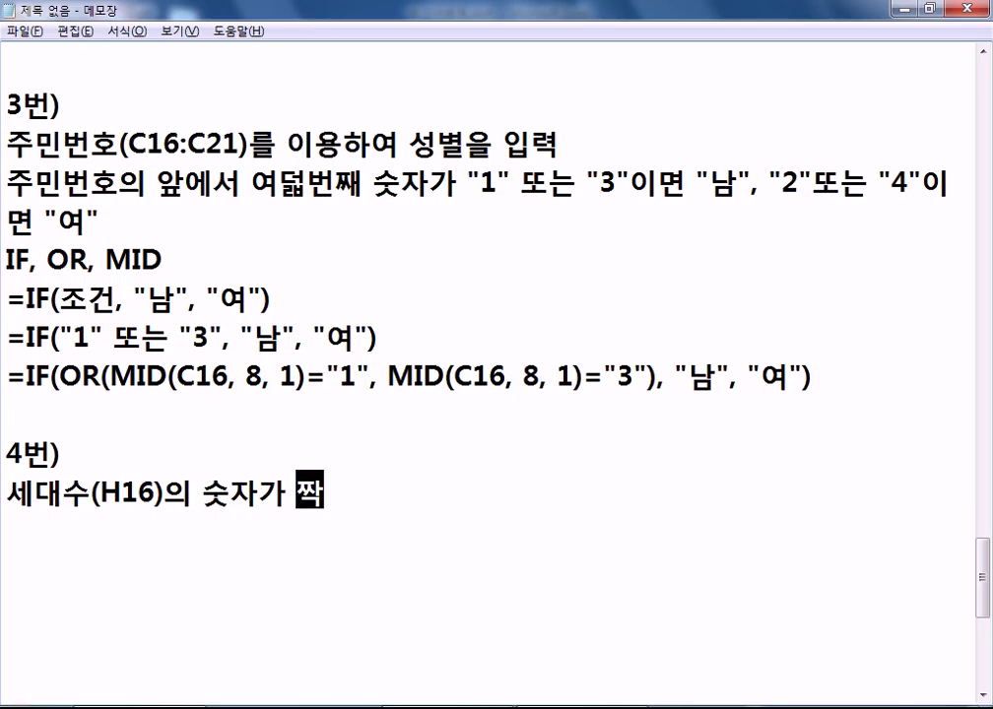
type("수이면 \"작수")
key("BackSpace")
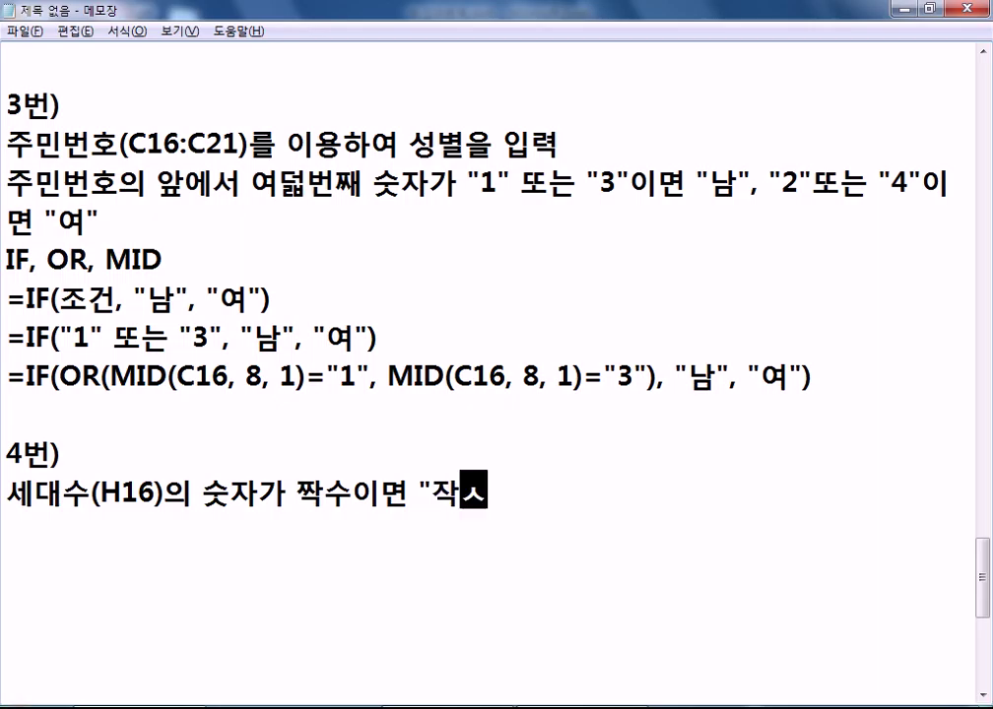
key("BackSpace")
key("BackSpace")
type("짝수\", 홀수이")
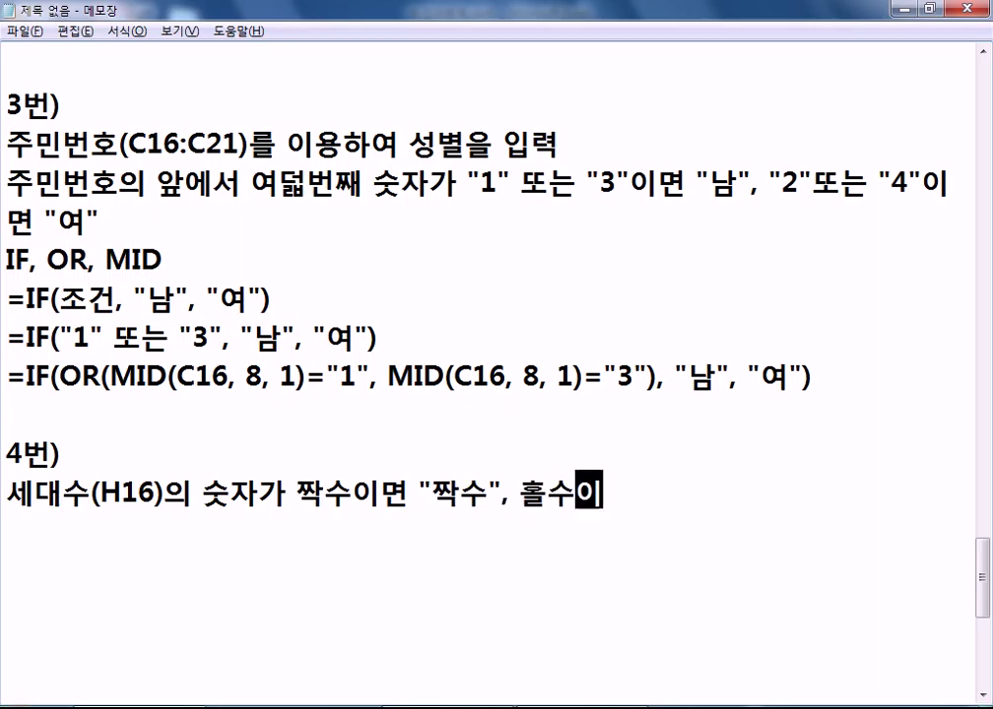
type("면 \"홀수\"")
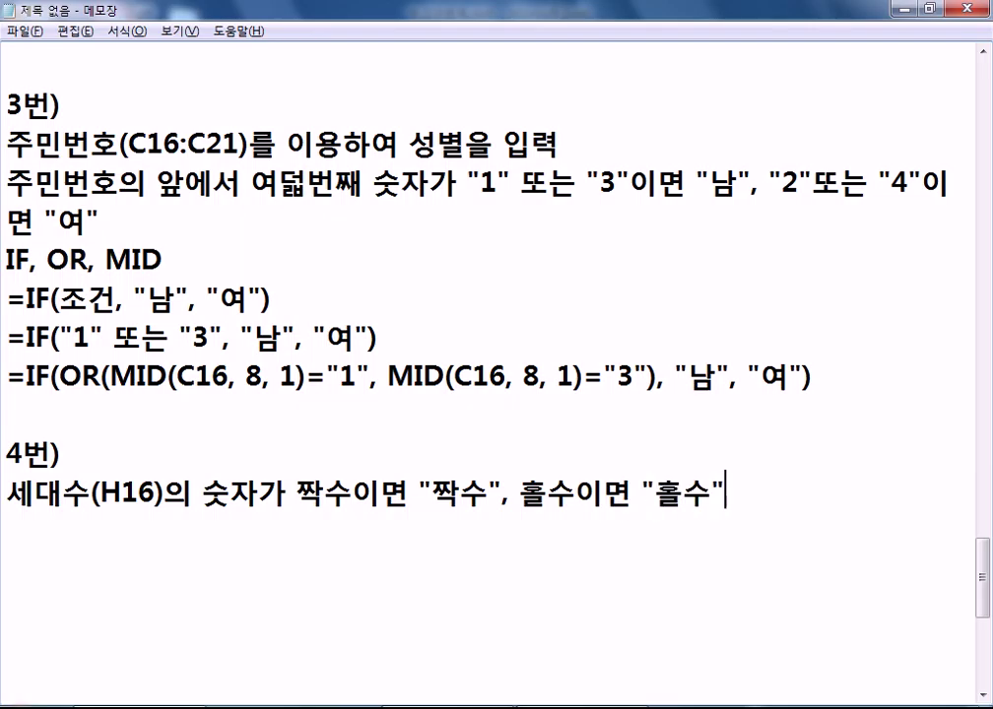
- Add a line listing the functions for exercise 4: IF, MOD
key("Return")
type("IF, MOD")
key("Return")
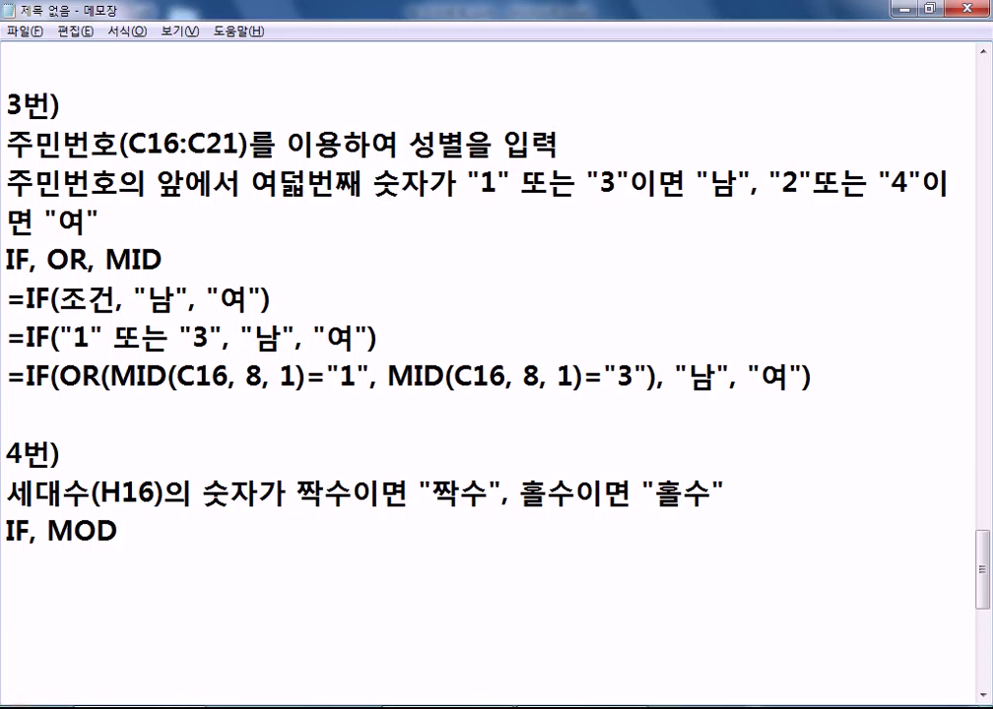
- On the line below the function list, write the MOD syntax =MOD(수, n), followed by the words 수를 n으로 나누
scroll(275, 421, "down", 3)
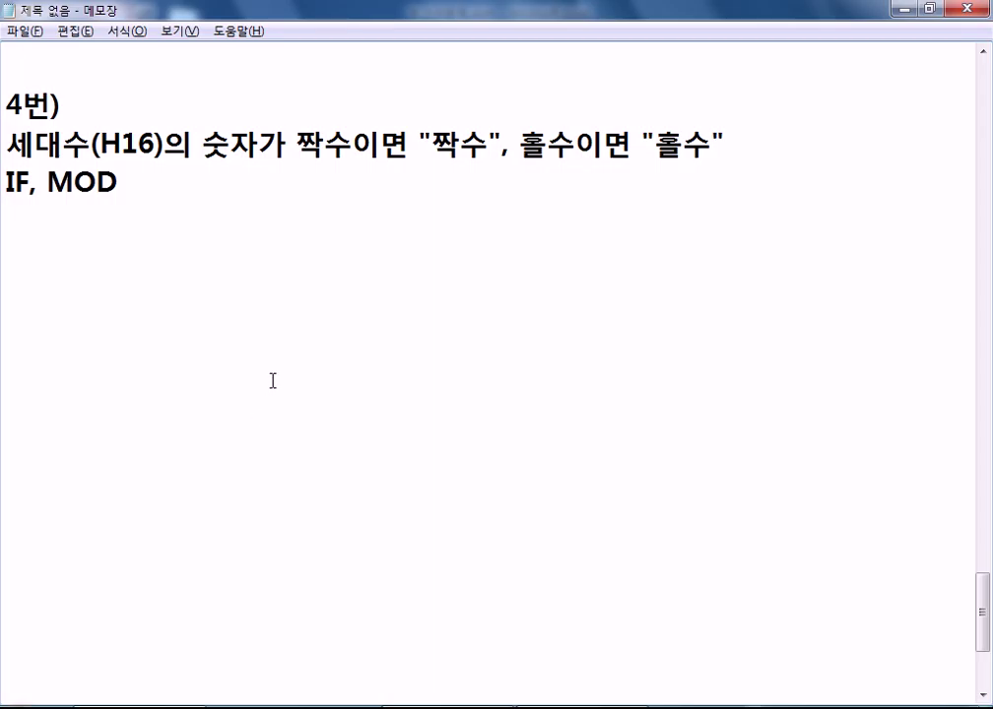
type("=ㅡ")
key("BackSpace")
type("MOD( ")
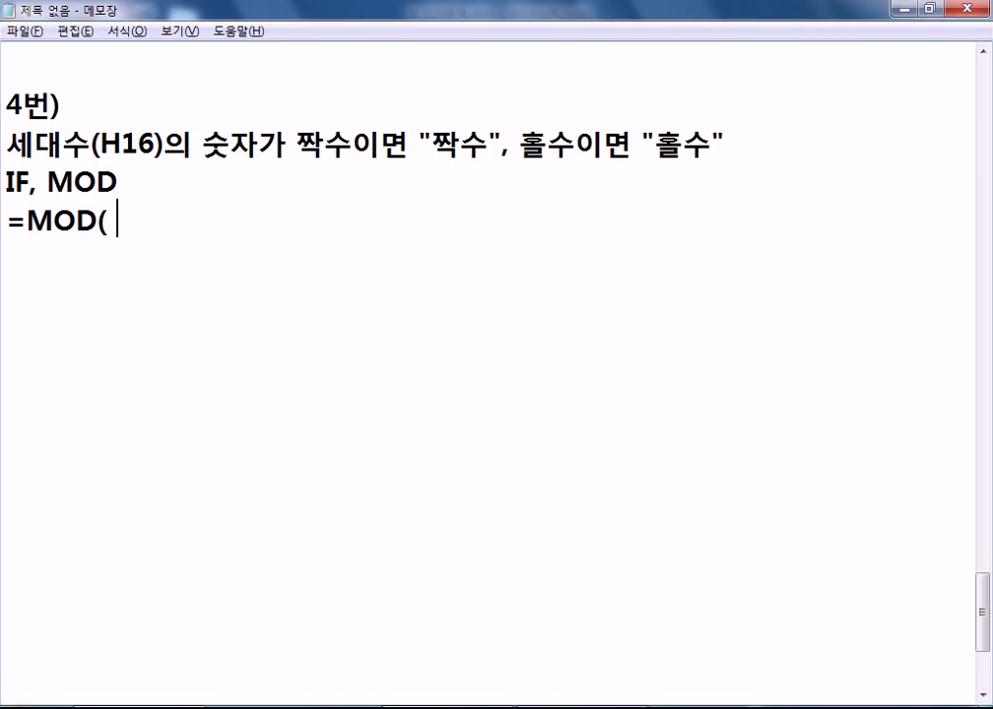
type("재수")
key("BackSpace")
key("BackSpace")
key("BackSpace")
type("제")
key("BackSpace")
key("BackSpace")
type("수")
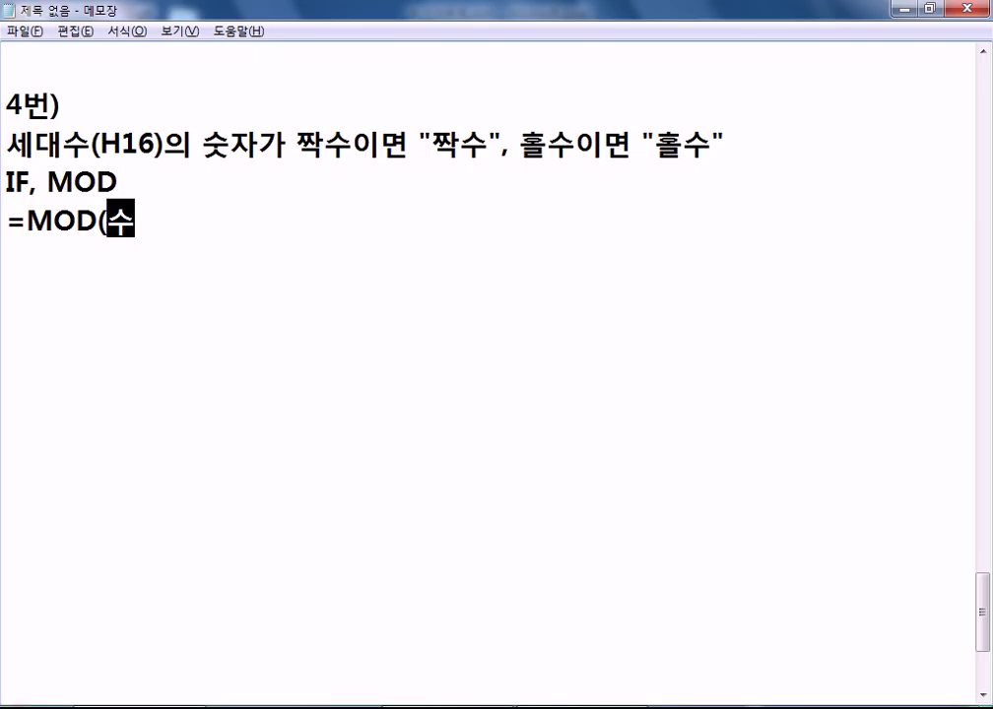
type(", n), 수를 n으로 나누")
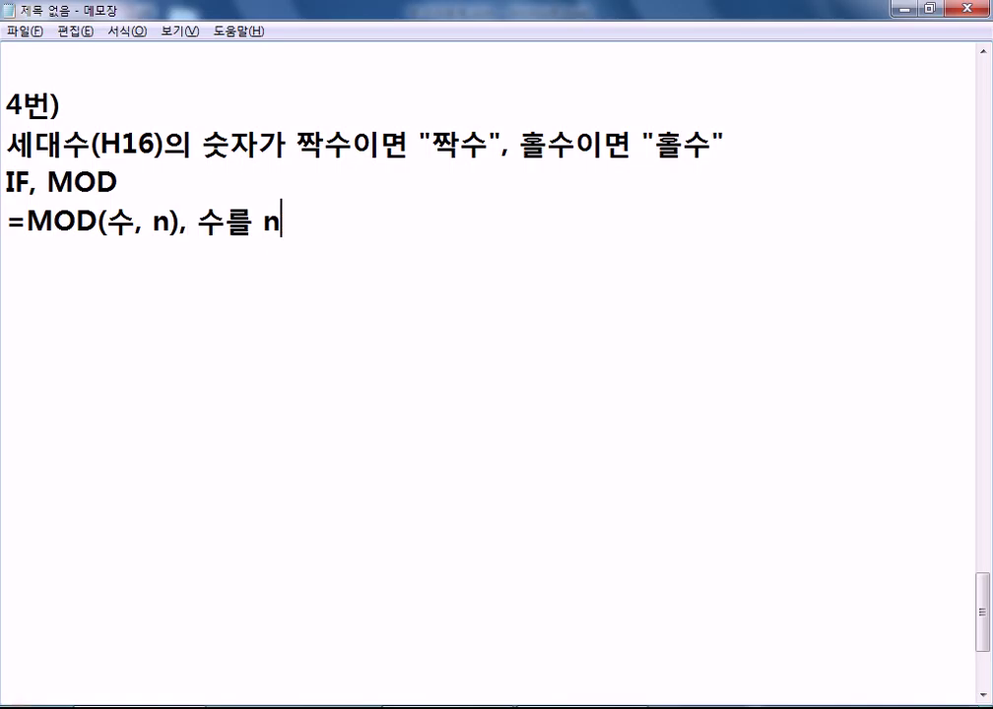
- Replace the comma after =MOD(수, n) with a spaced colon
key("Left")
key("Left")
key("Left")
key("Left")
key("Left")
key("Left")
key("Left")
key("Left")
key("Left")
key("Left")
key("Left")
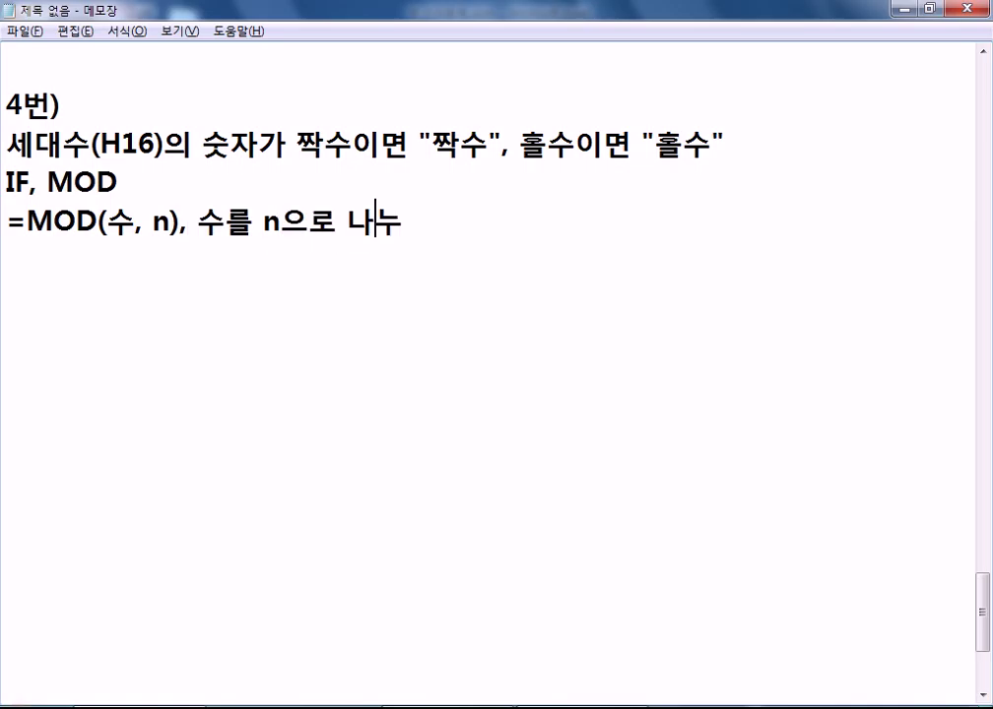
type(":")
key("Delete")
- Complete the MOD explanation after the colon so it reads: 수를 n으로 나누었을 때 나머지를 구하는 기능
type("었우ㅡㄹ₩₩")
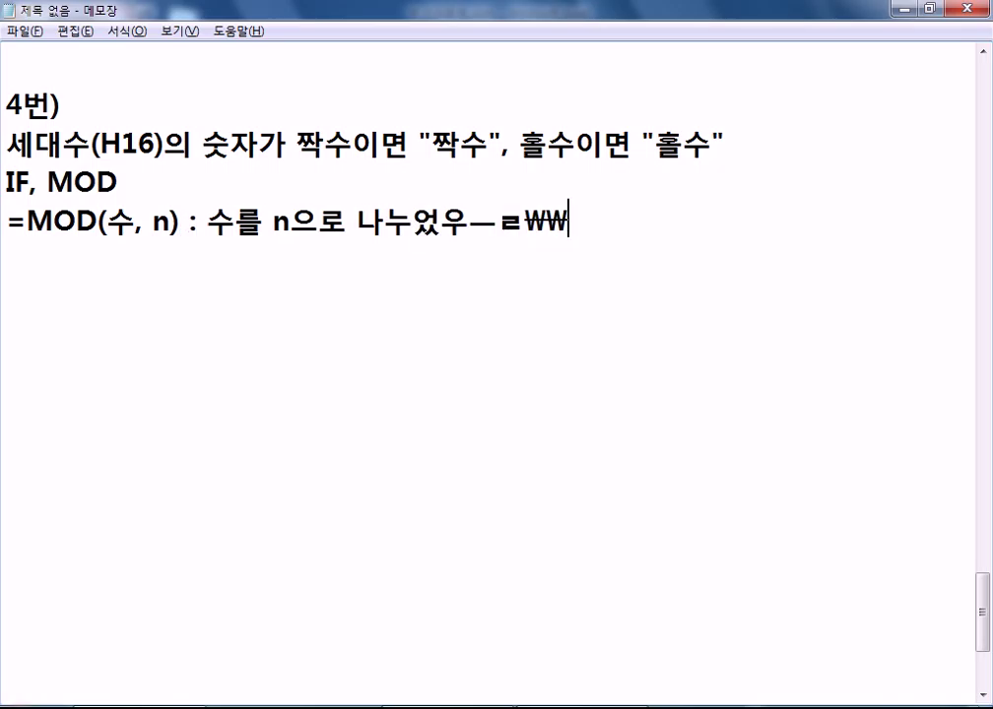
key("BackSpace")
key("BackSpace")
key("BackSpace")
key("BackSpace")
key("BackSpace")
type("을 ㄸㅐ 나머지를 구")
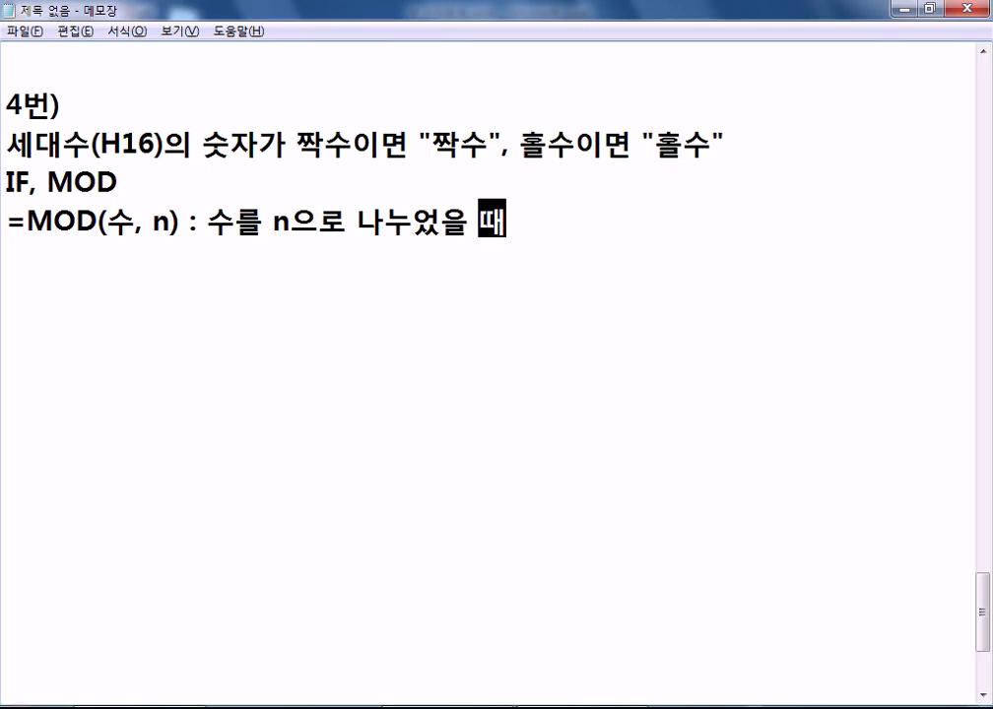
type("하는 ")
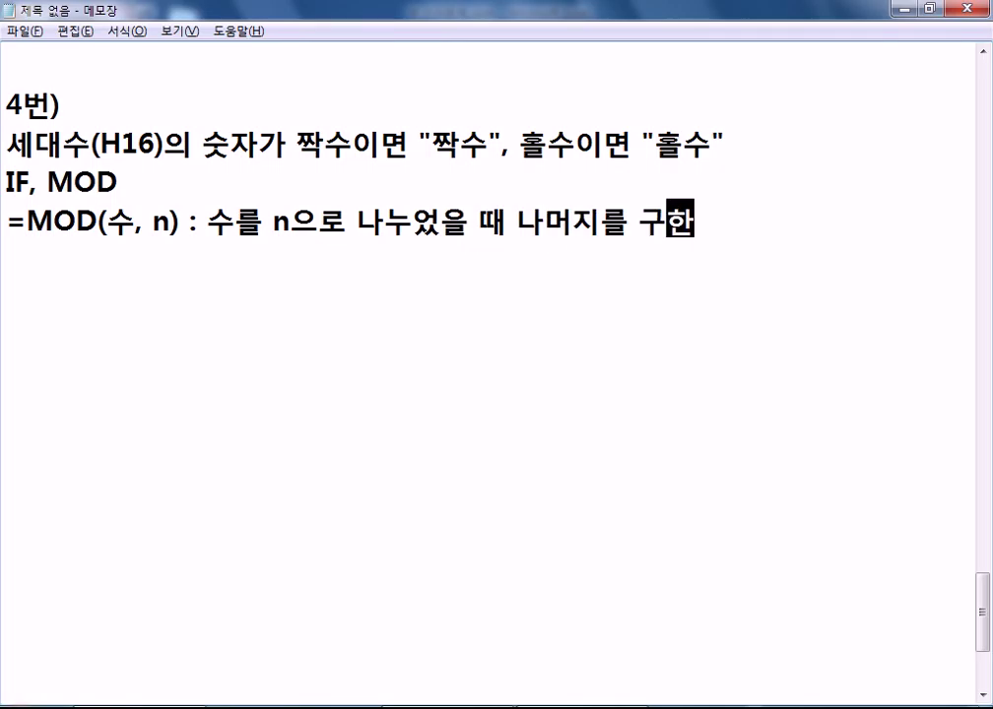
type("하")
key("BackSpace")
key("BackSpace")
type("기능")
key("Return")
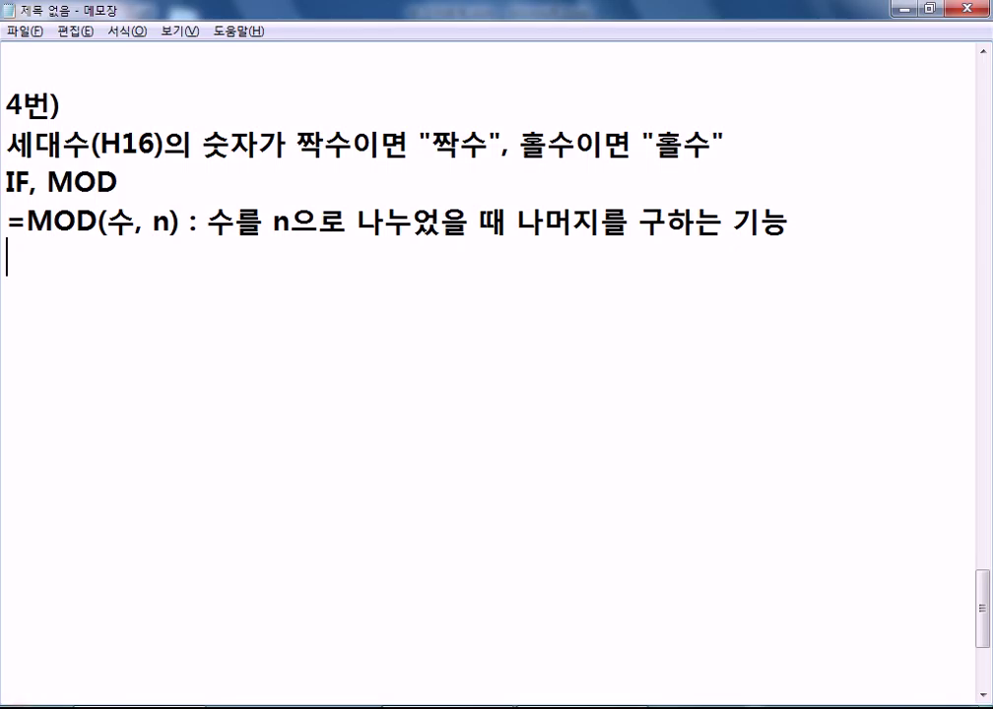
- Begin the general formula on a new line with the condition =IF(MOD(수, n)=0,
type("=IF")
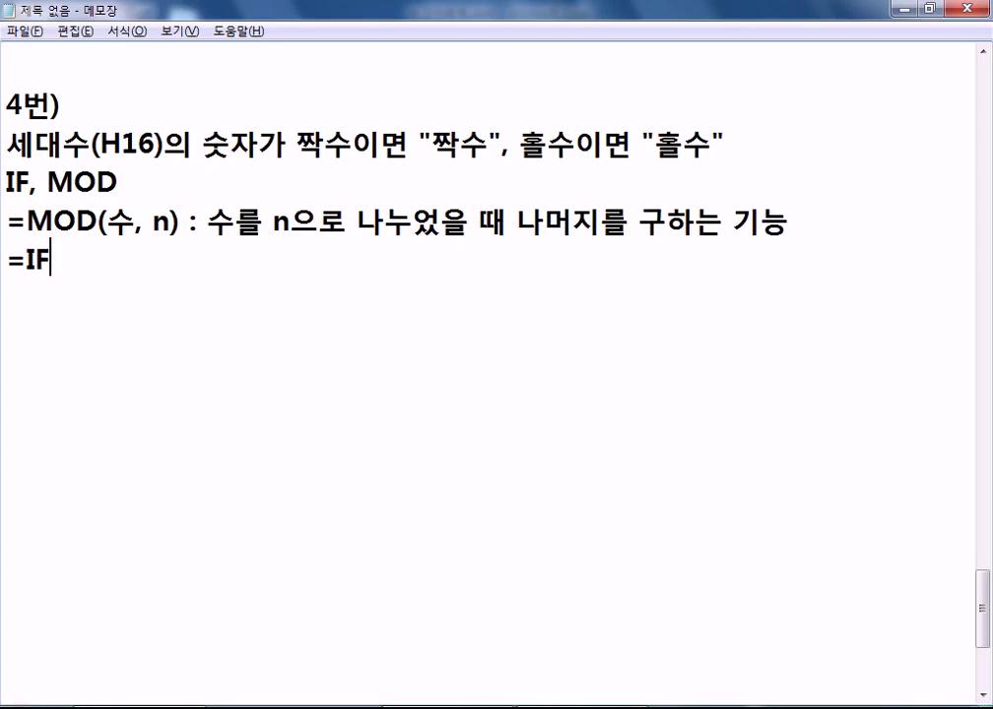
type("(M")
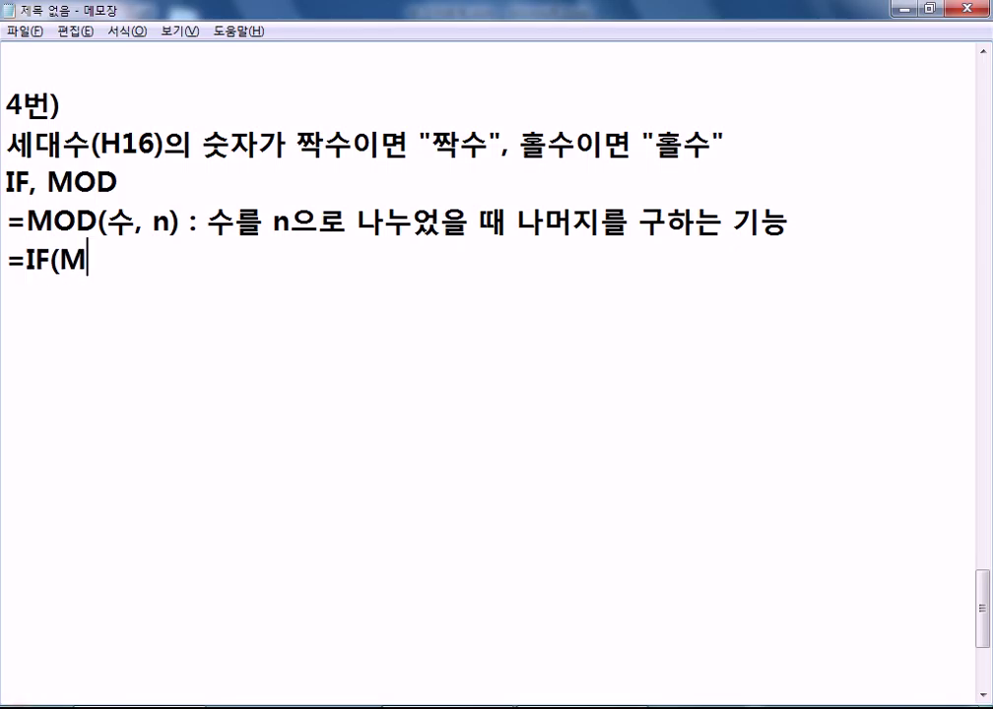
type("OD(숫, ")
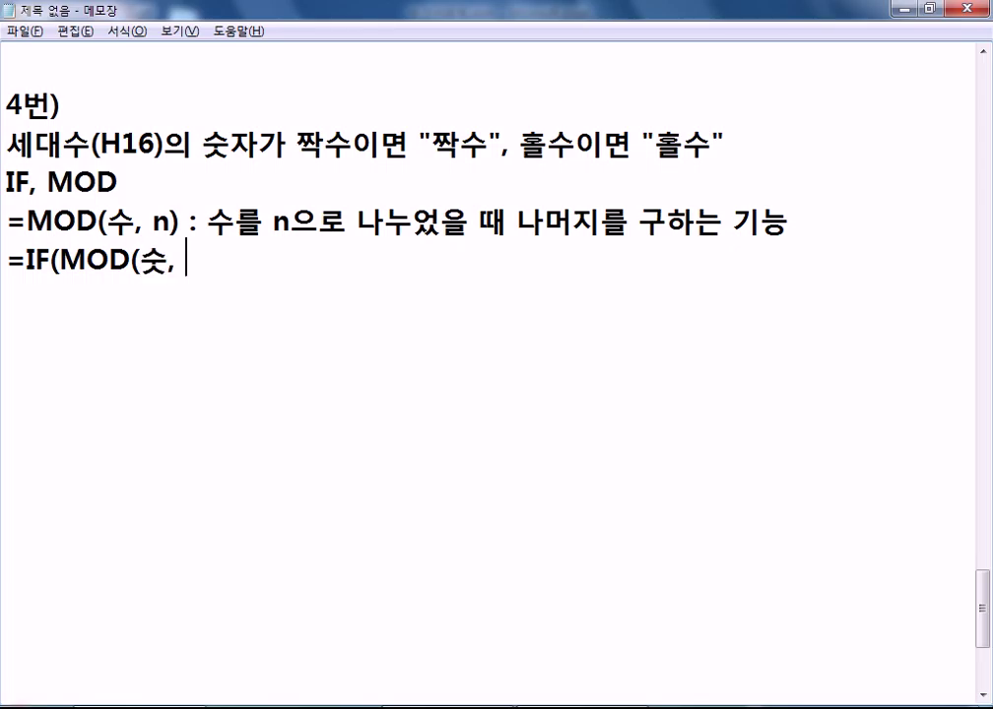
type("n")
key("BackSpace")
key("BackSpace")
key("BackSpace")
key("BackSpace")
type("T")
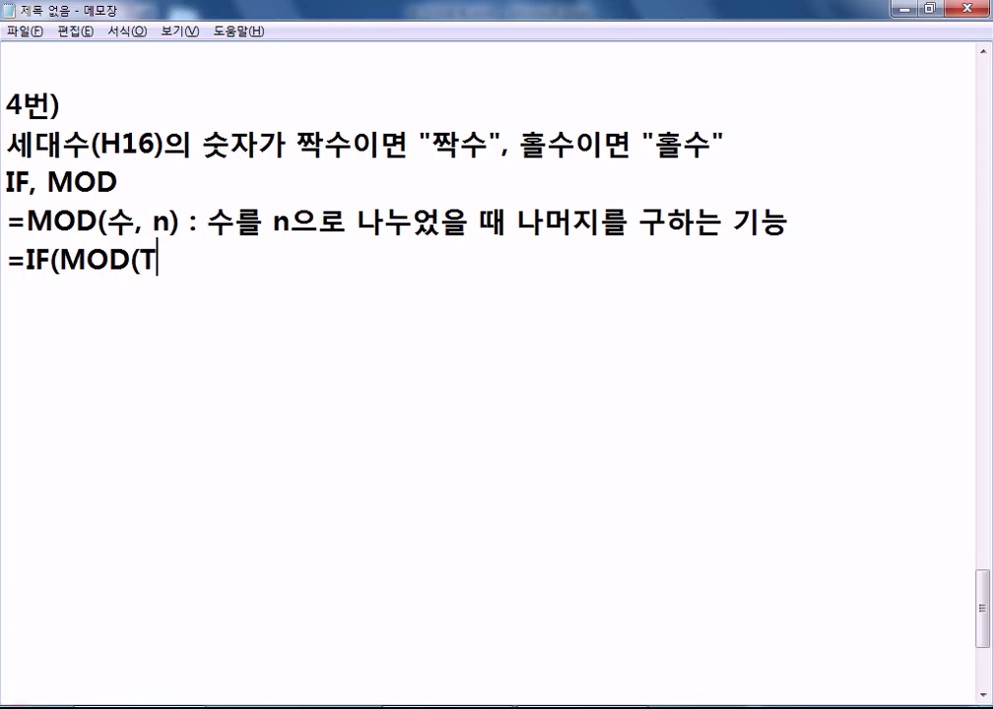
key("BackSpace")
type("수, n")
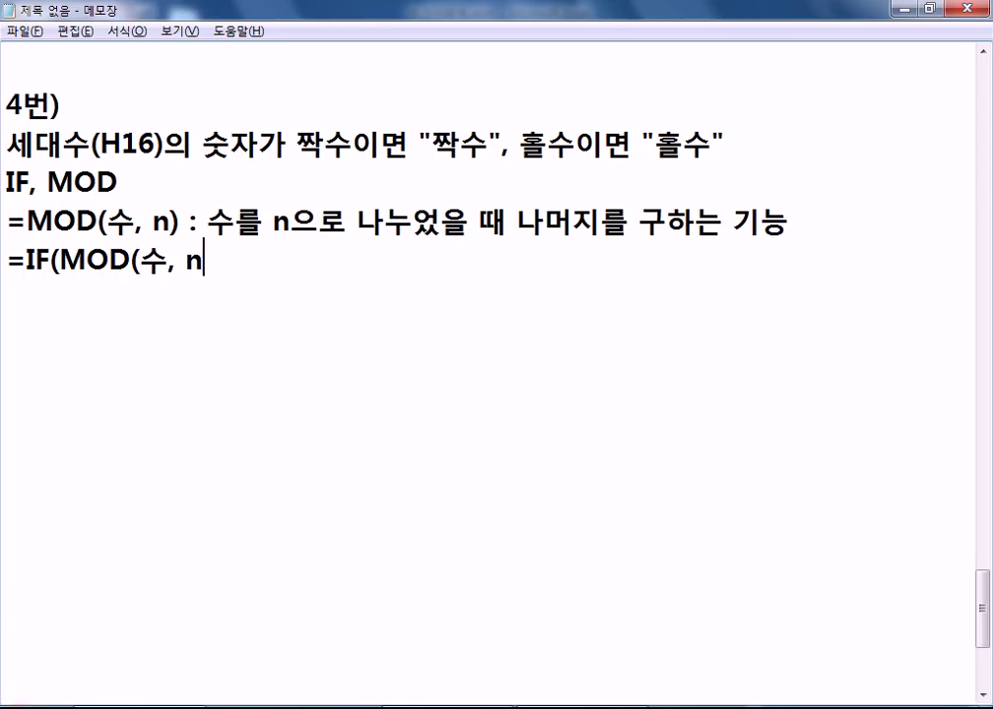
type(")=0.,")
key("BackSpace")
key("BackSpace")
type(",")
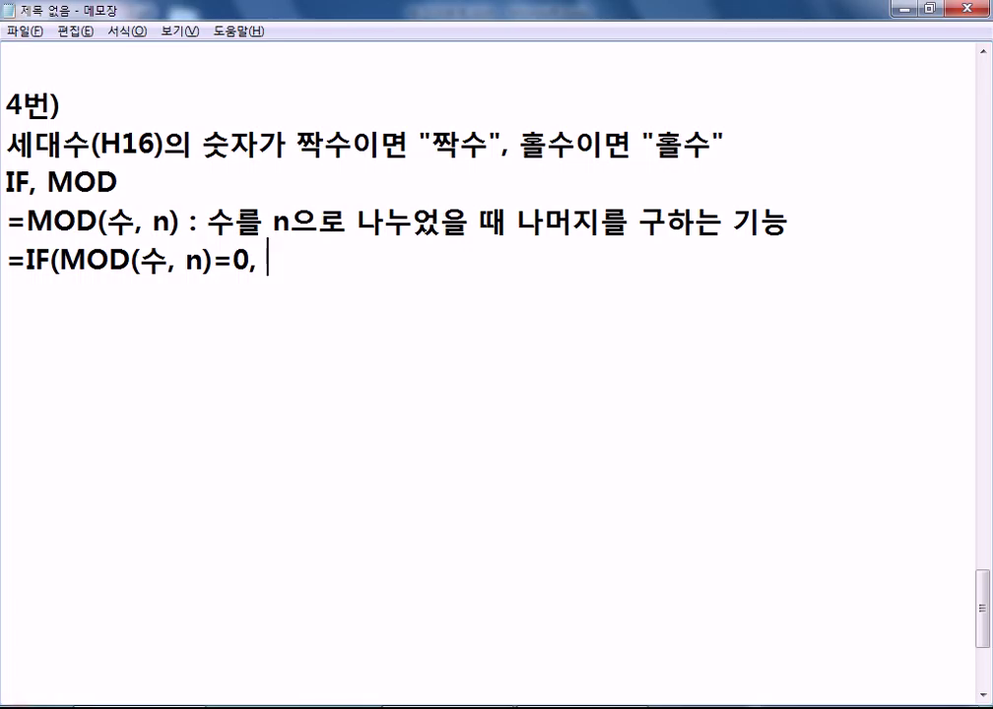
- Finish the general IF formula with the true result 이 수는 n의 배수 and an empty string "" as the false result
type("이")
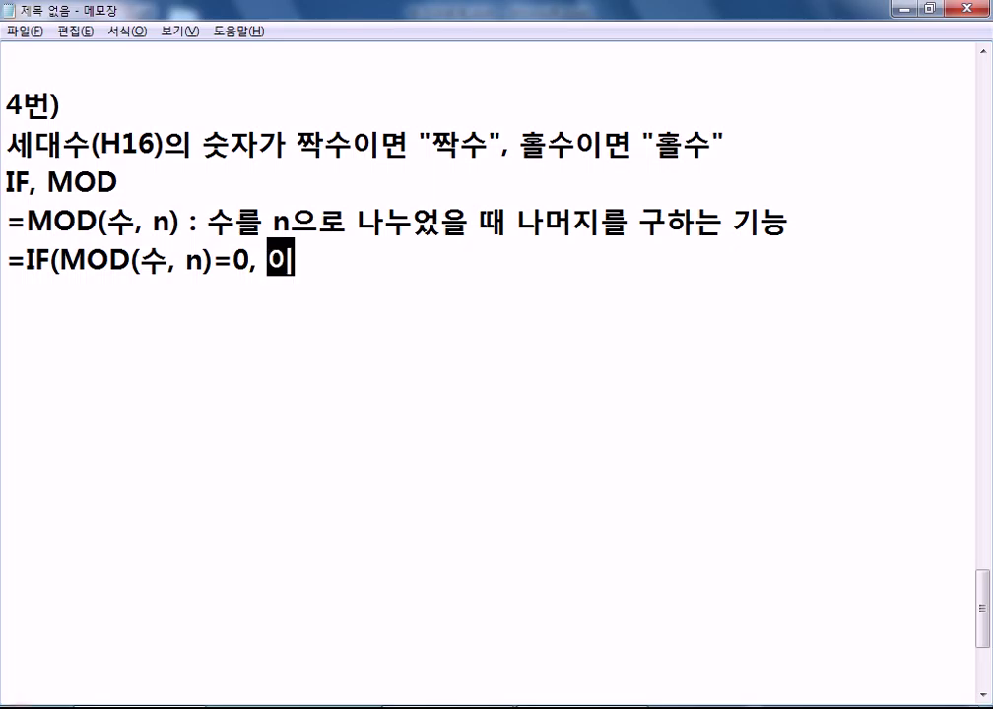
key("BackSpace")
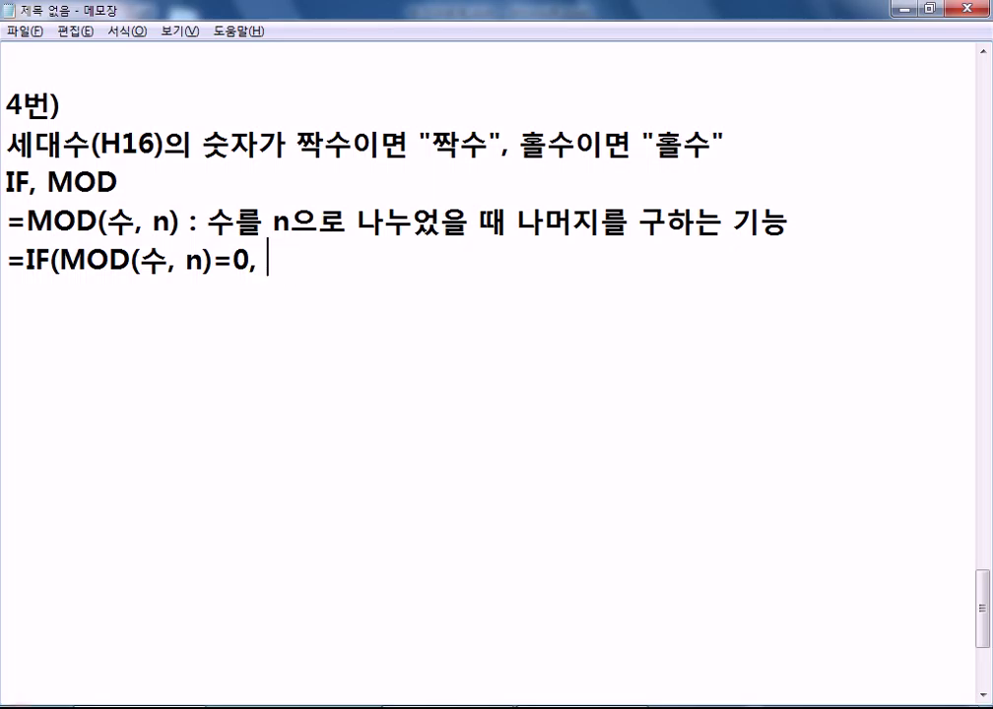
type("이 수는 ")
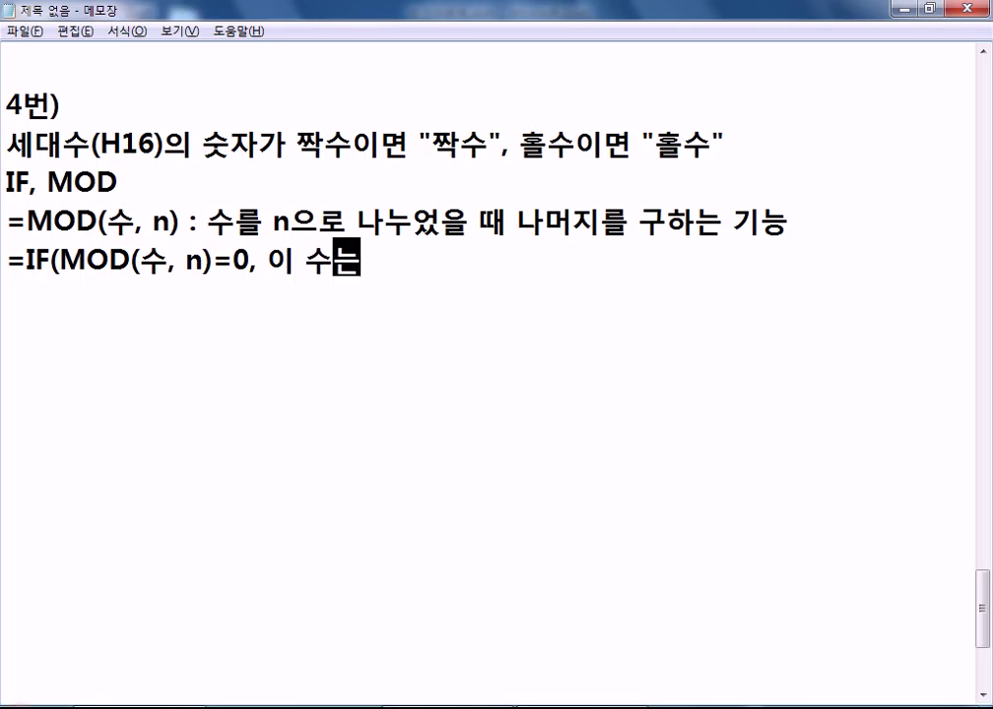
type("n의 배")
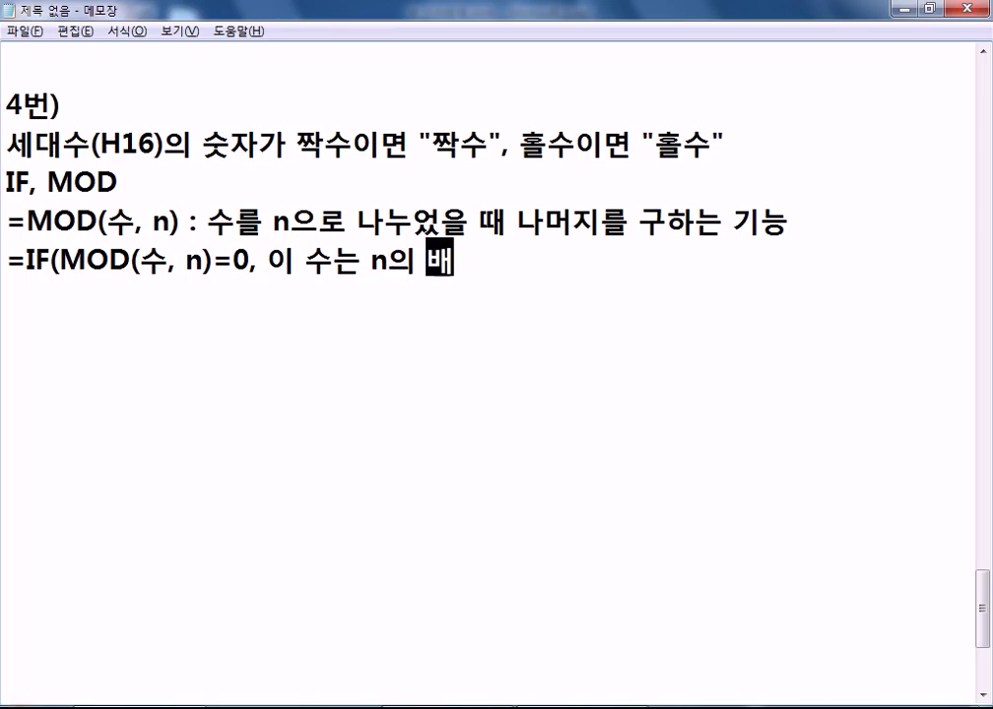
type("수, ")
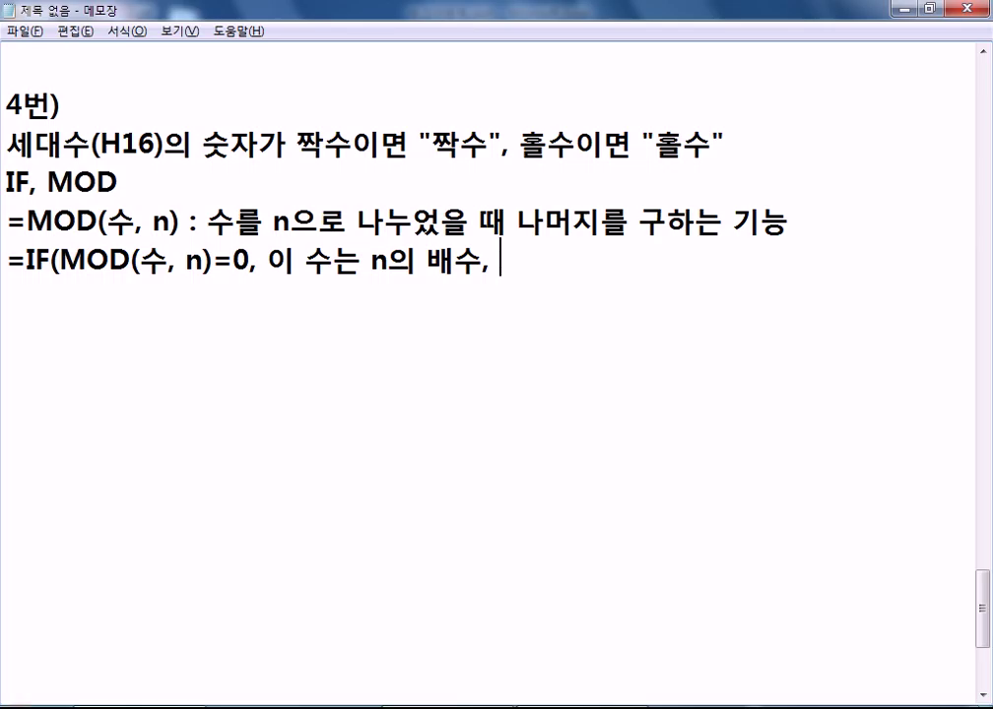
type("\"\")")
key("Return")
- Write the numeric example =IF(MOD(26, 2)=0, 26은 2의 배수, "") below the general formula
type("=IF(")
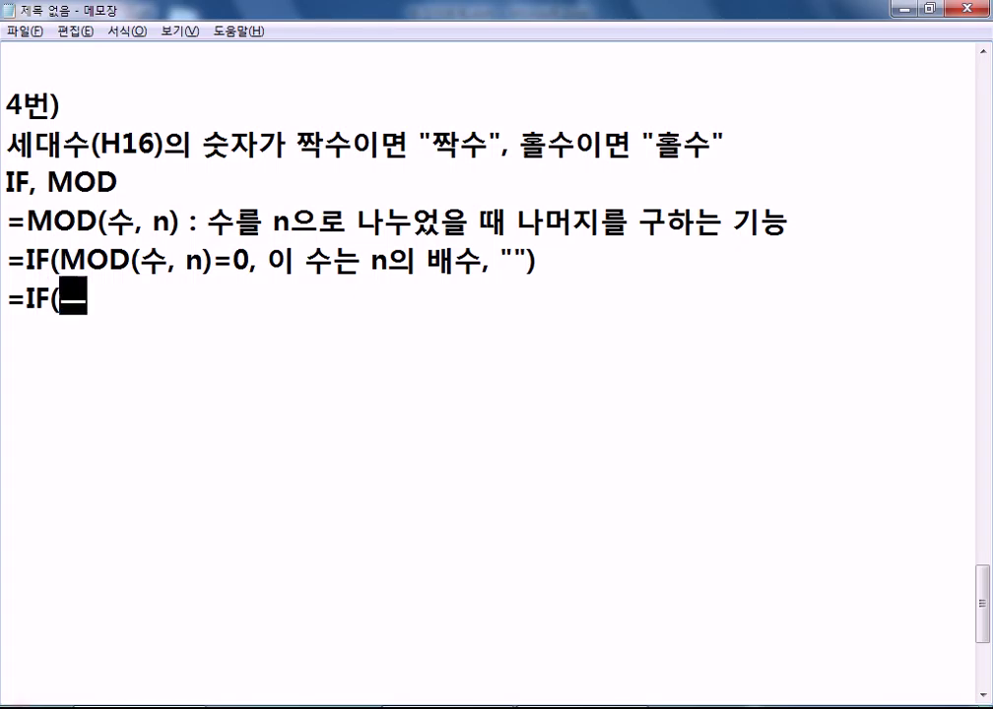
type("MOD(26, 2),")
key("BackSpace")
type("=0,")
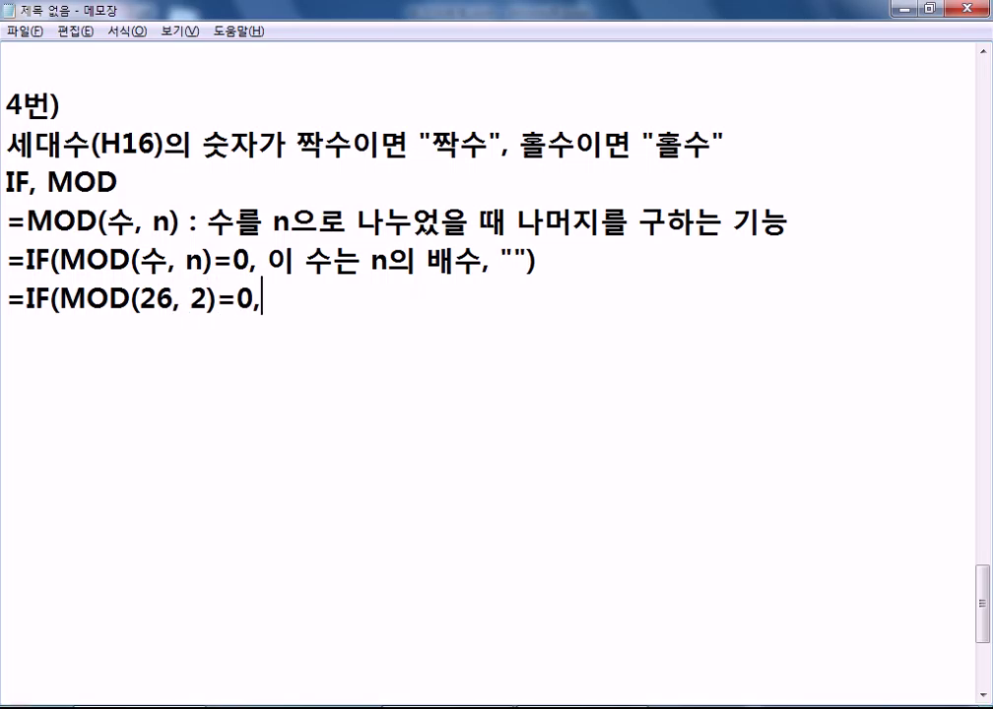
type(" 26은 2의 배수")
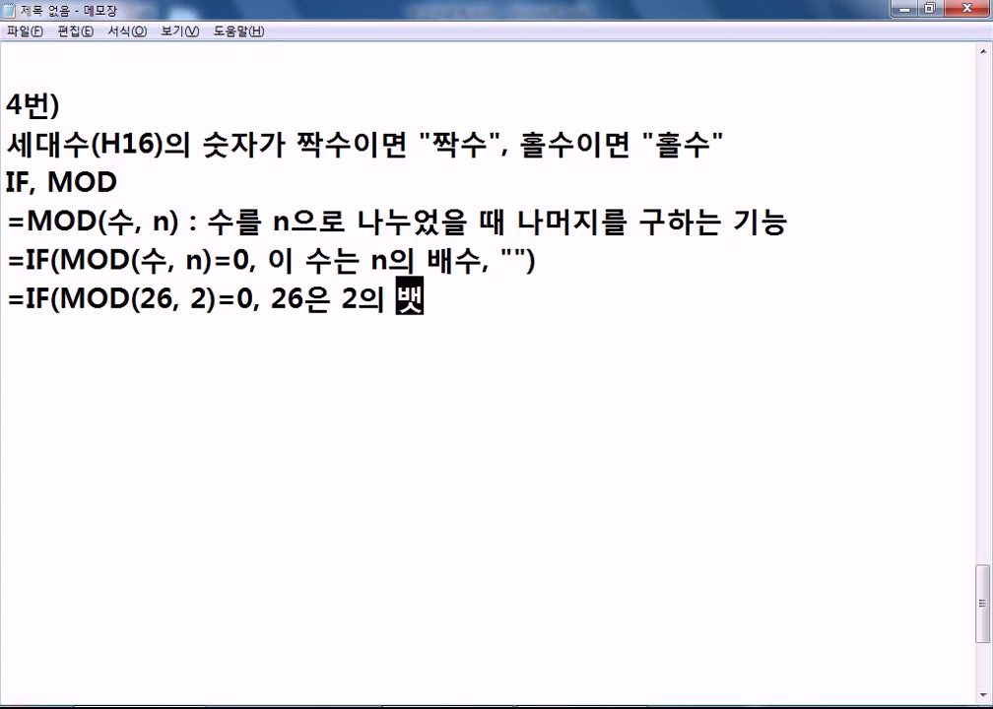
type(",\"\"")
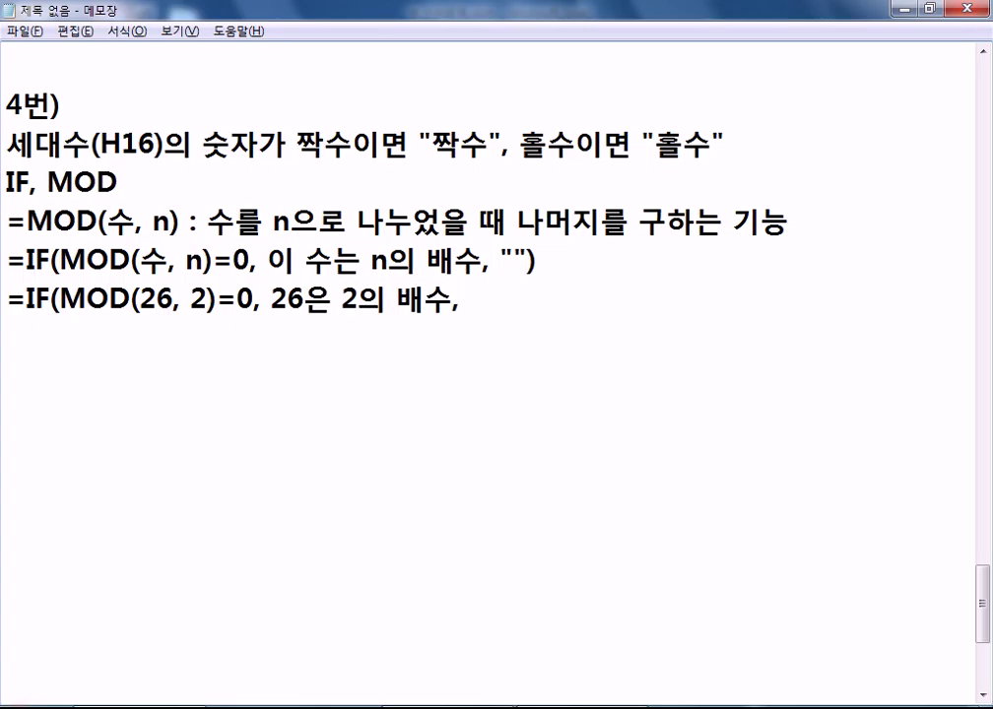
left_click(460, 300)
left_click(495, 301)
type(")")
- Begin a second numeric example on a new line with =IF(MOD(27, 3)
key("Return")
type("=IF(M")
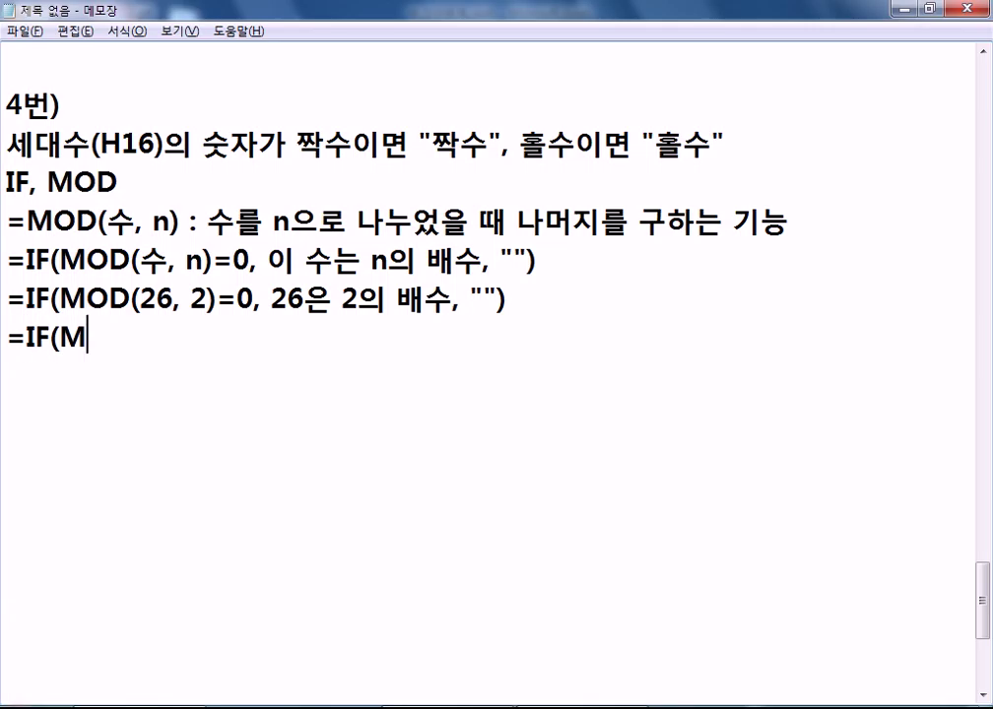
type("OD(")
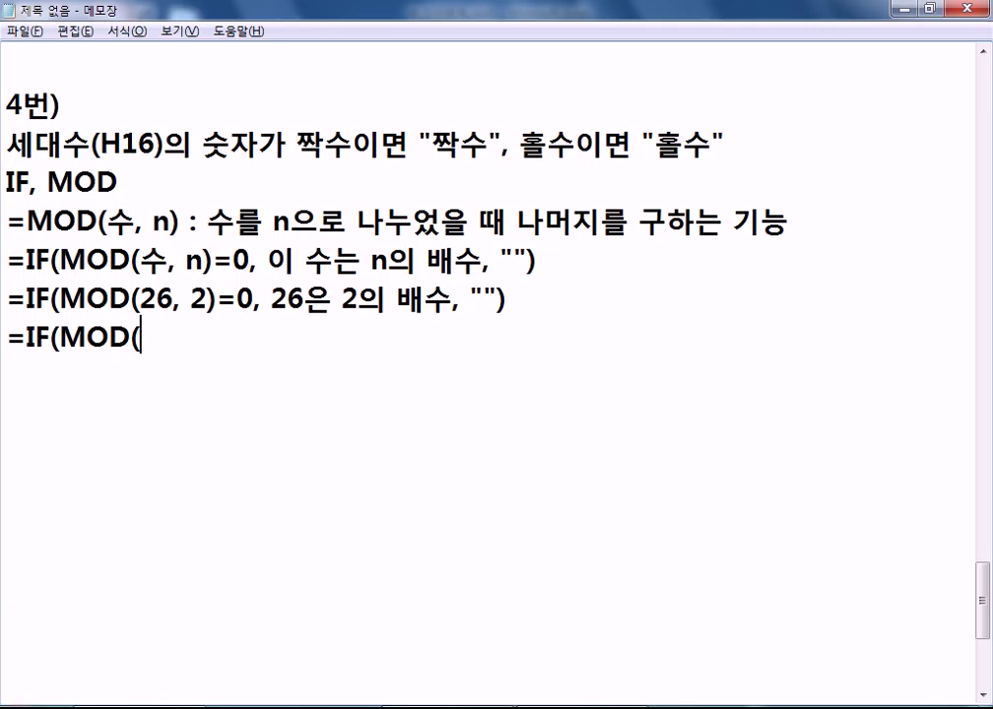
type("27, ")
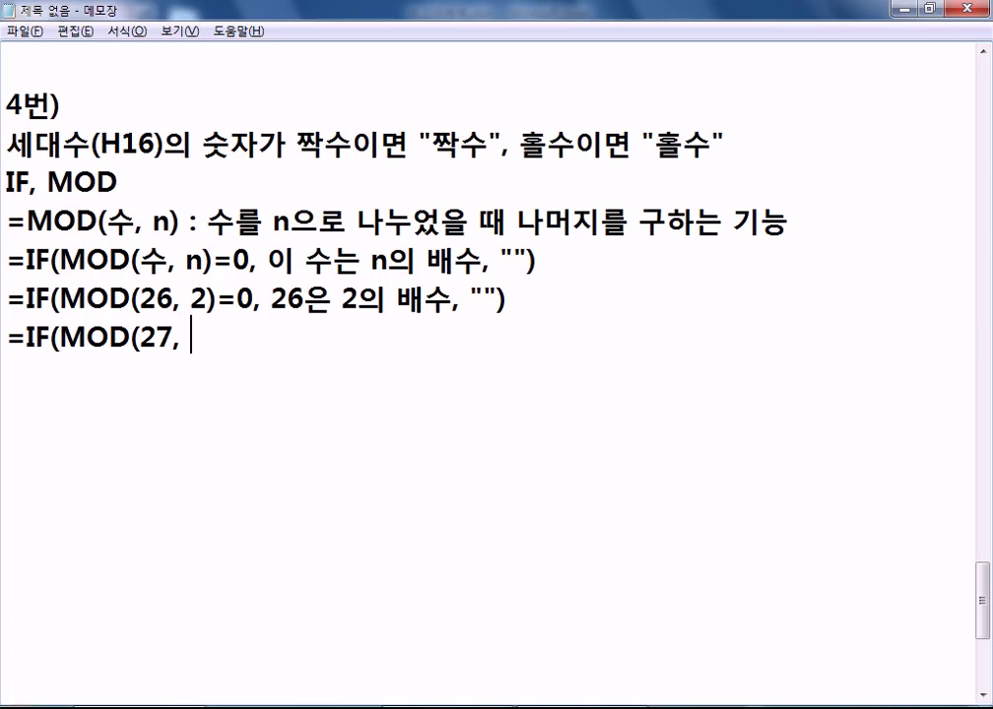
type("3)(")
key("BackSpace")
type("\\")
key("BackSpace")
- Complete the second example with =0, 27은 3의 배수, "") and end the line
type("=0, 2")
type("7DMS")
key("BackSpace")
key("BackSpace")
key("BackSpace")
type("은 3의 배수, \"\")")
key("Return")
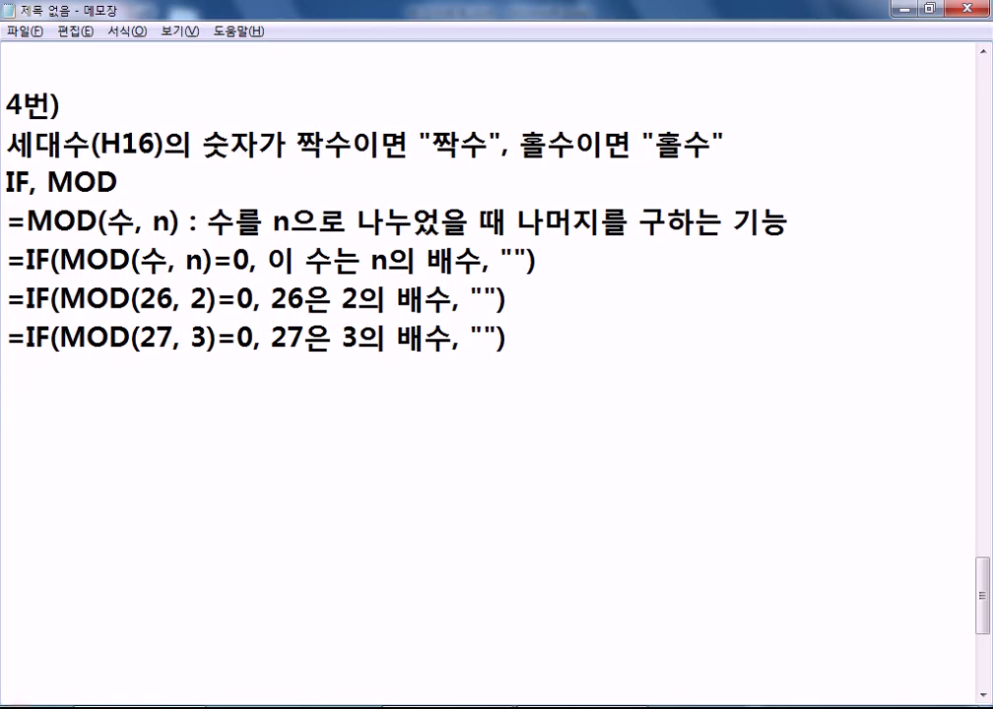
- Leave a blank line and write the even-number definition on one line: 짝수? 2의 배수
key("Return")
type("짝수=")
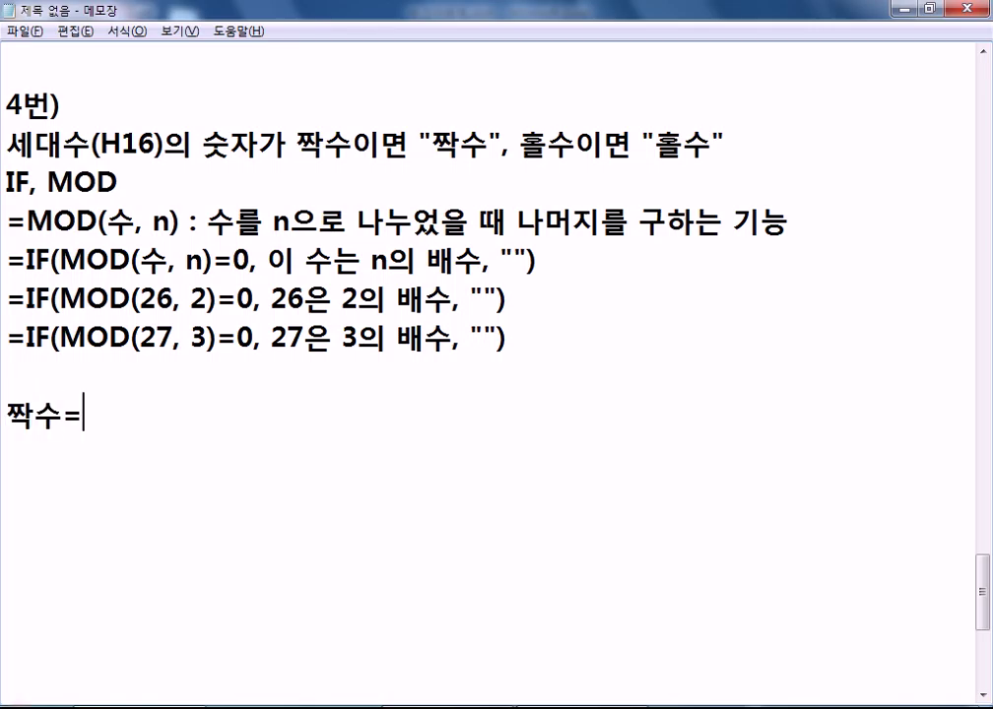
key("BackSpace")
type("?")
key("Return")
type("2의 배수")
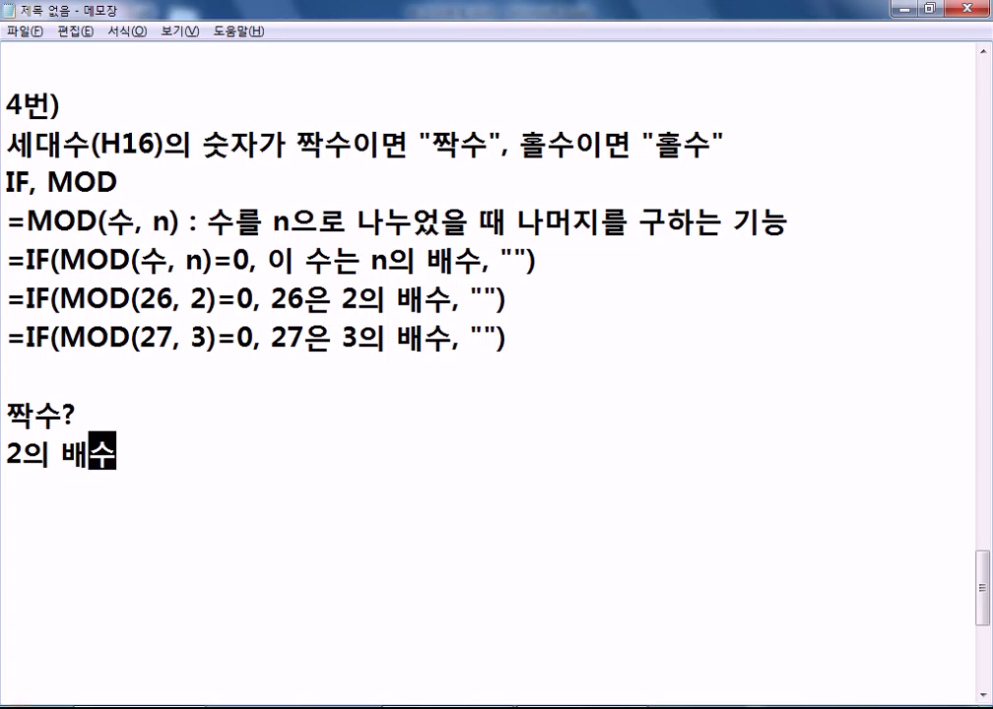
left_click(86, 414)
key("Delete")
- Add the odd-number definition on the line below: 홀수? 2의 배수가 아닌 경우
left_click(197, 415)
key("Return")
type("홀")
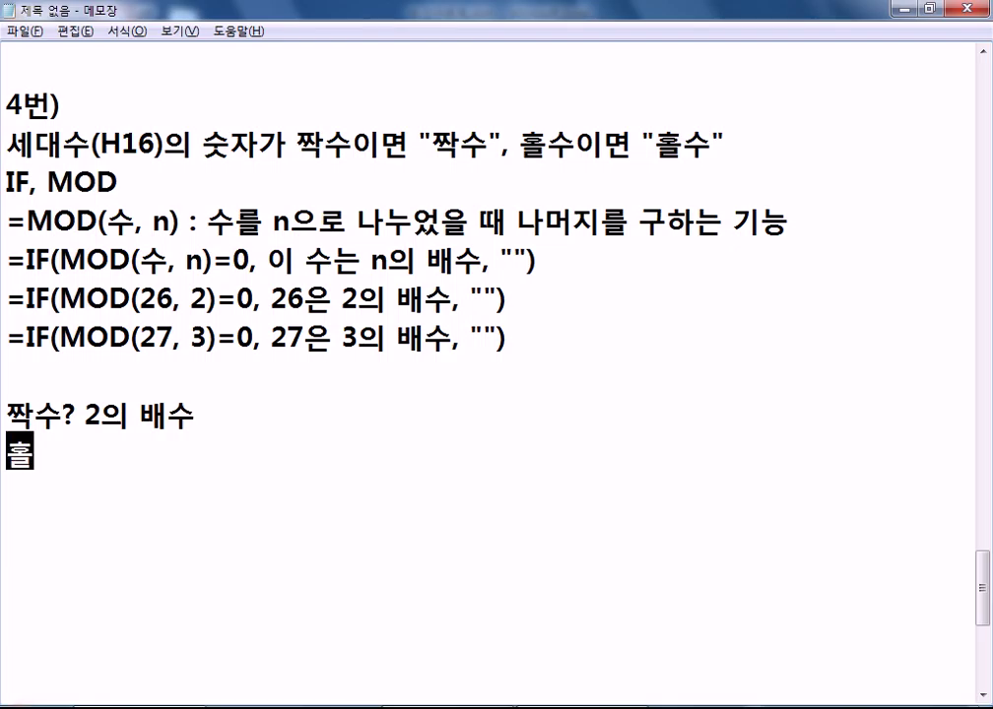
type("수 ? ")
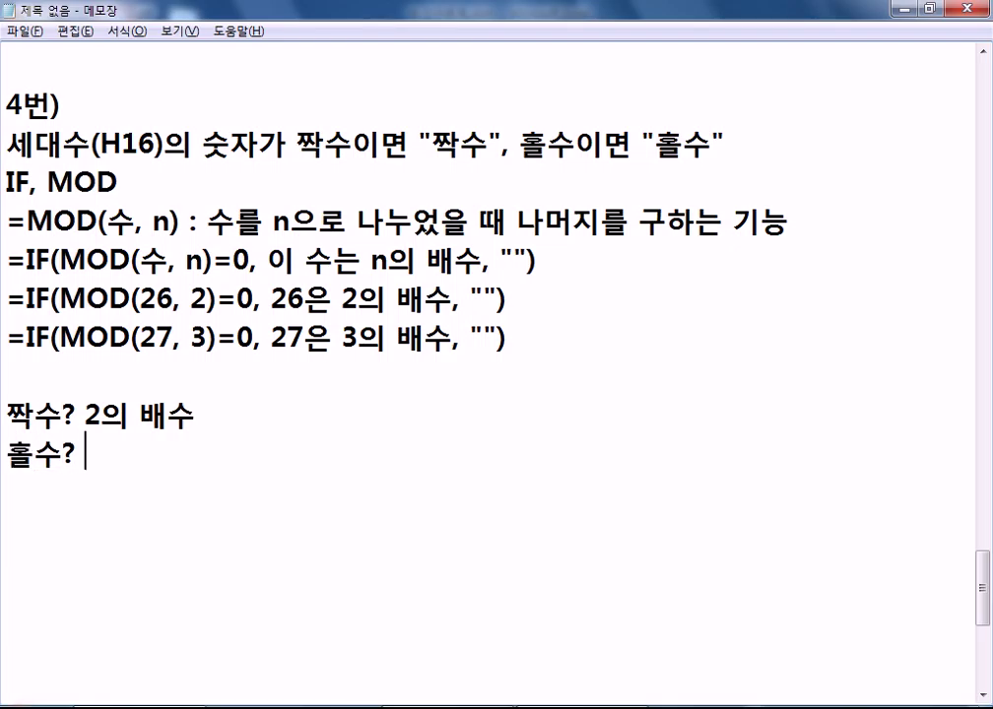
type("2의 배숙가 아닌 경우")
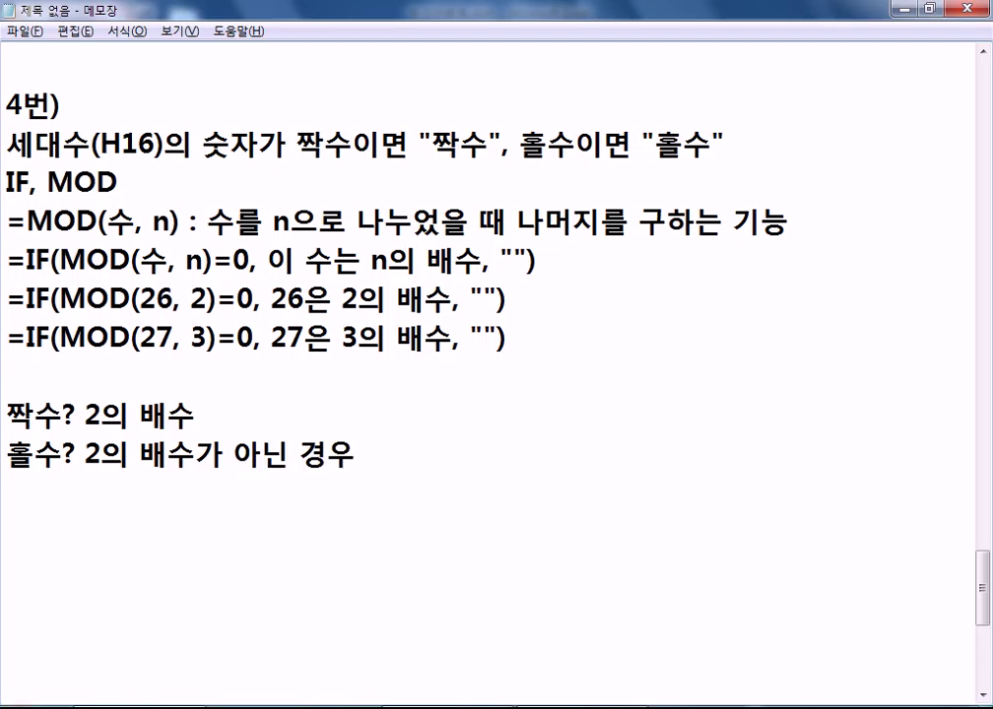
- Start the actual exercise formula below the definitions with the condition =IF(MOD(H16, 2)=0, and an opening quotation mark
key("Return")
scroll(493, 374, "down", 1)
scroll(493, 374, "up", 1)
type("=IF(")
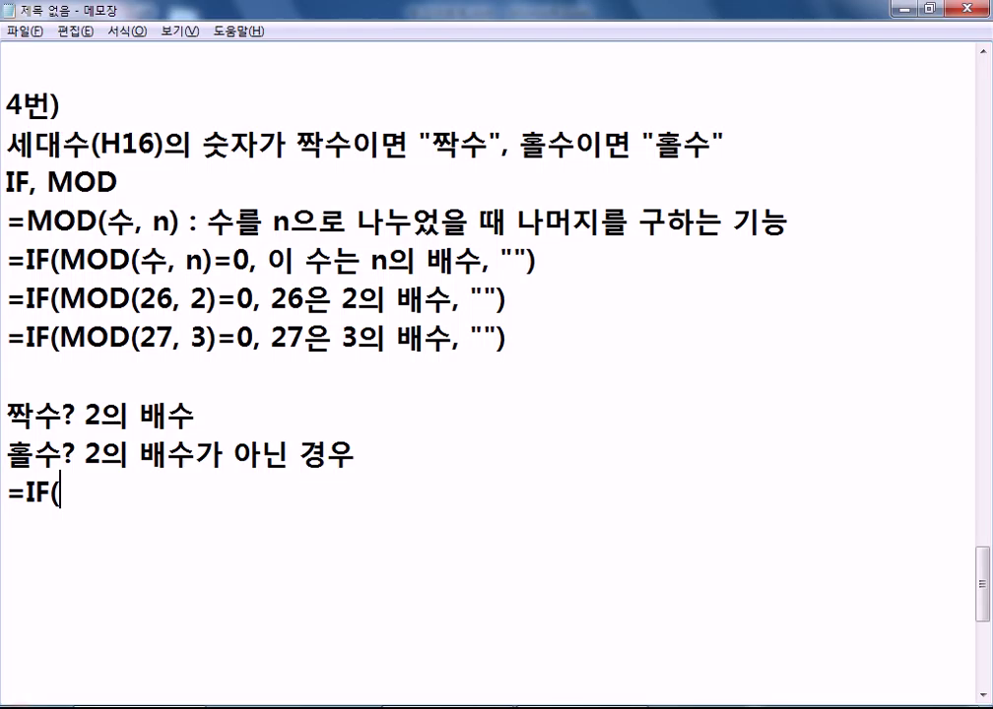
type("MI")
key("BackSpace")
type("OD(")
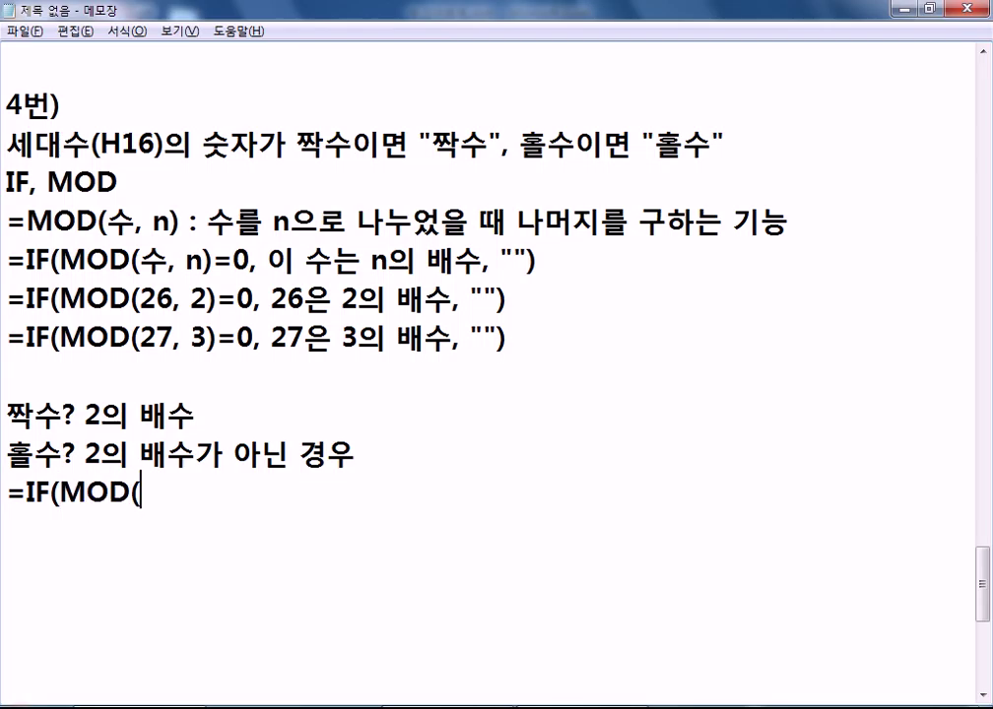
type("H16")
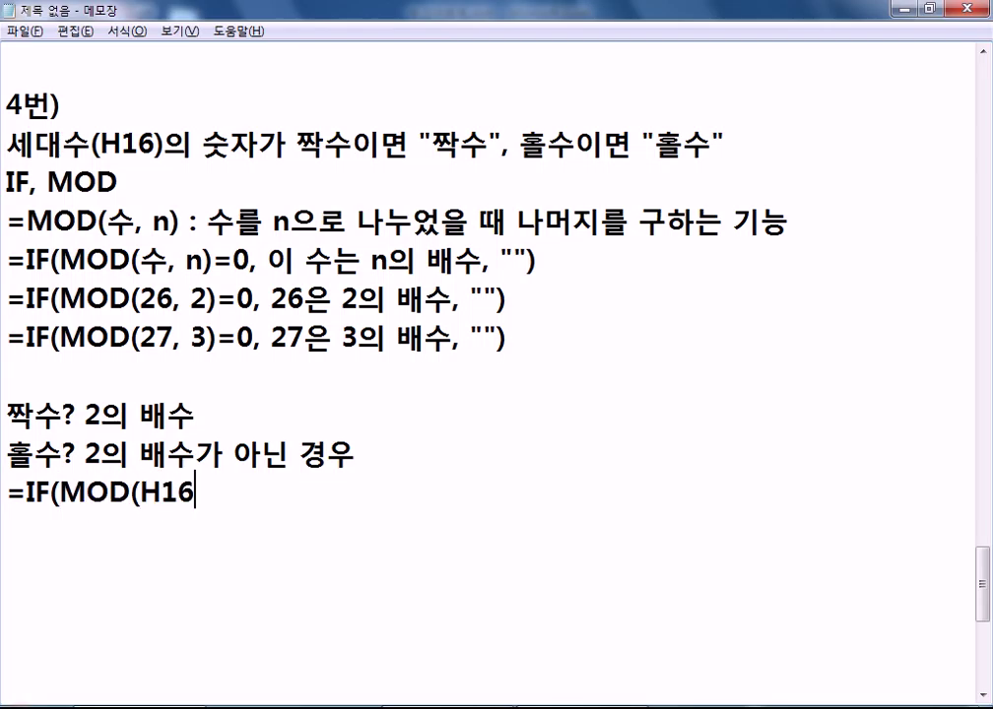
type(", 2)=0, \"")
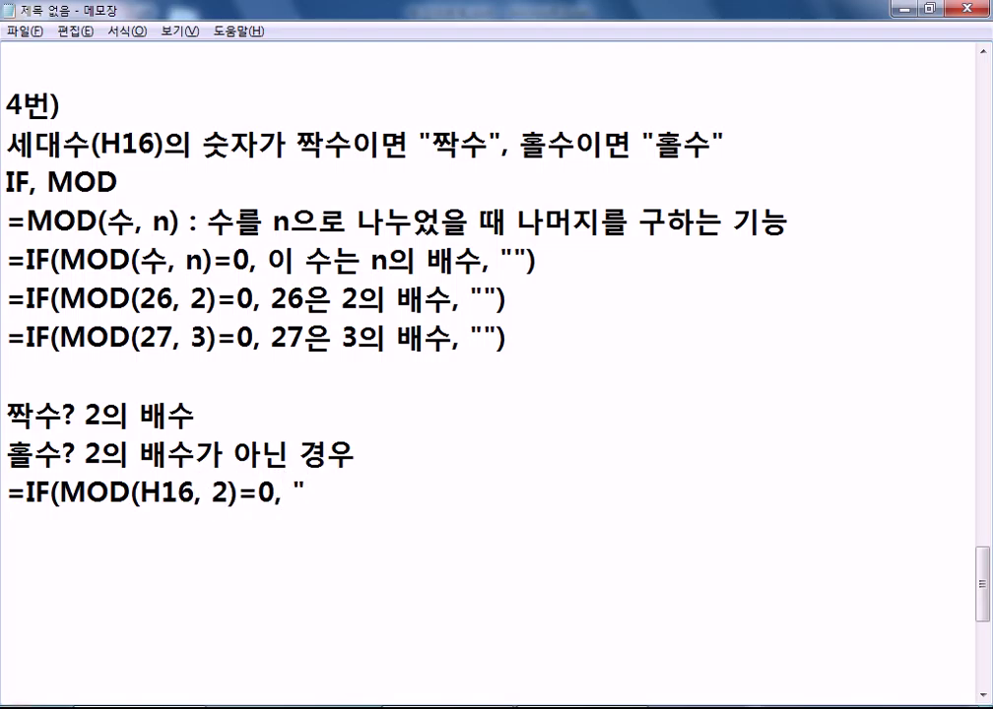
- Finish the exercise formula with the true result "짝수" and the false result "홀수", closing the parenthesis
type("wKR")
key("BackSpace")
key("BackSpace")
key("BackSpace")
type("짜ㅅ")
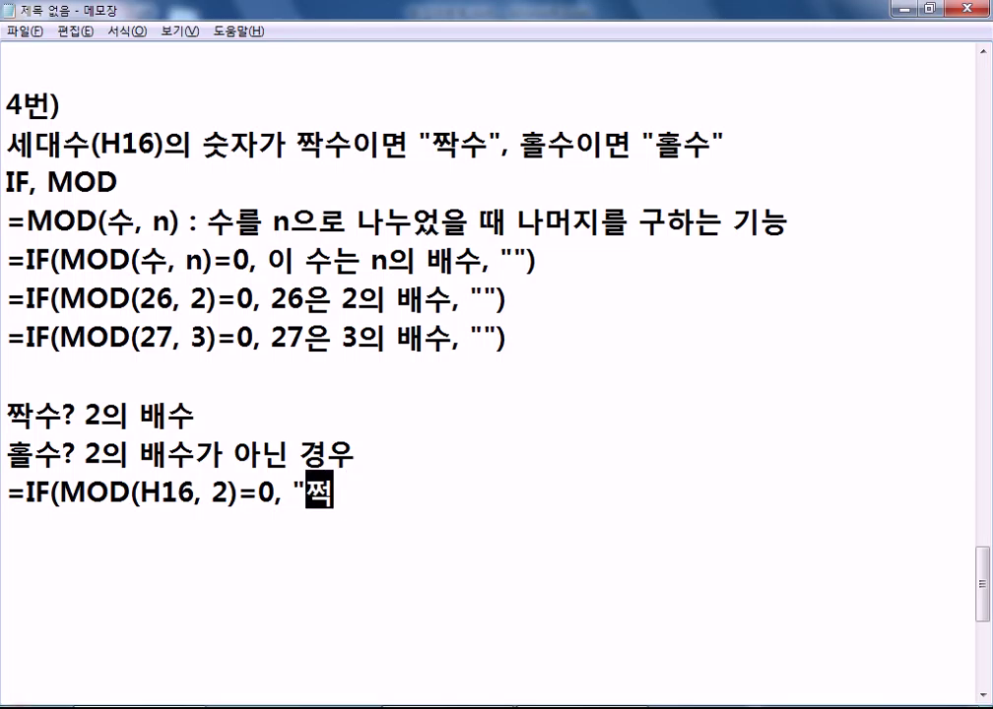
key("BackSpace")
key("BackSpace")
type("짝수\", \"")
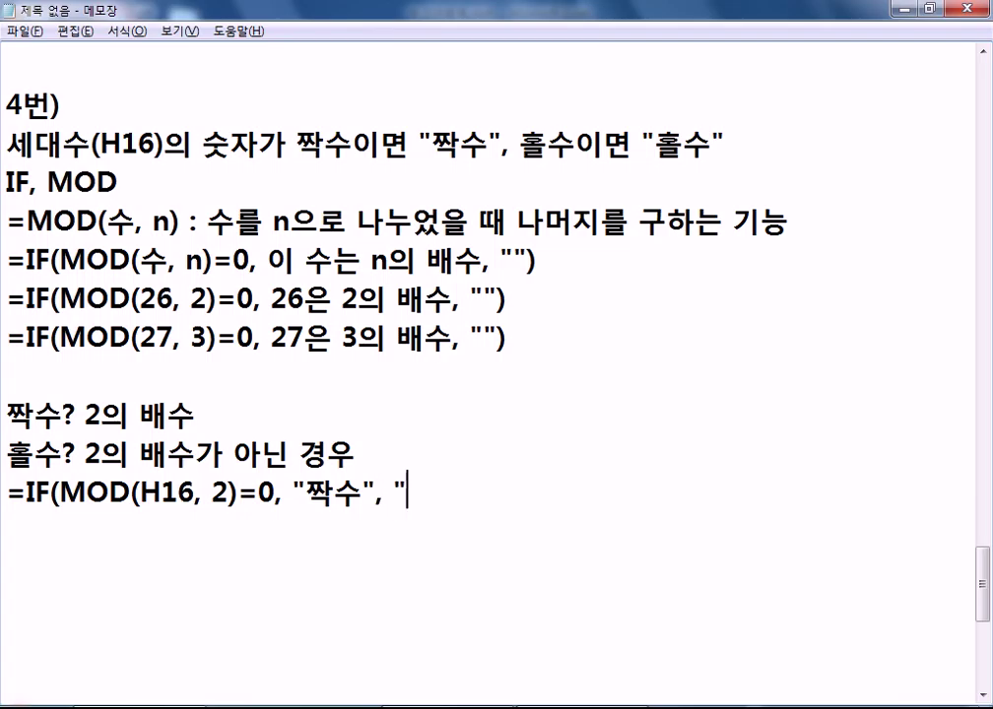
type("홀수\")")
key("Return")
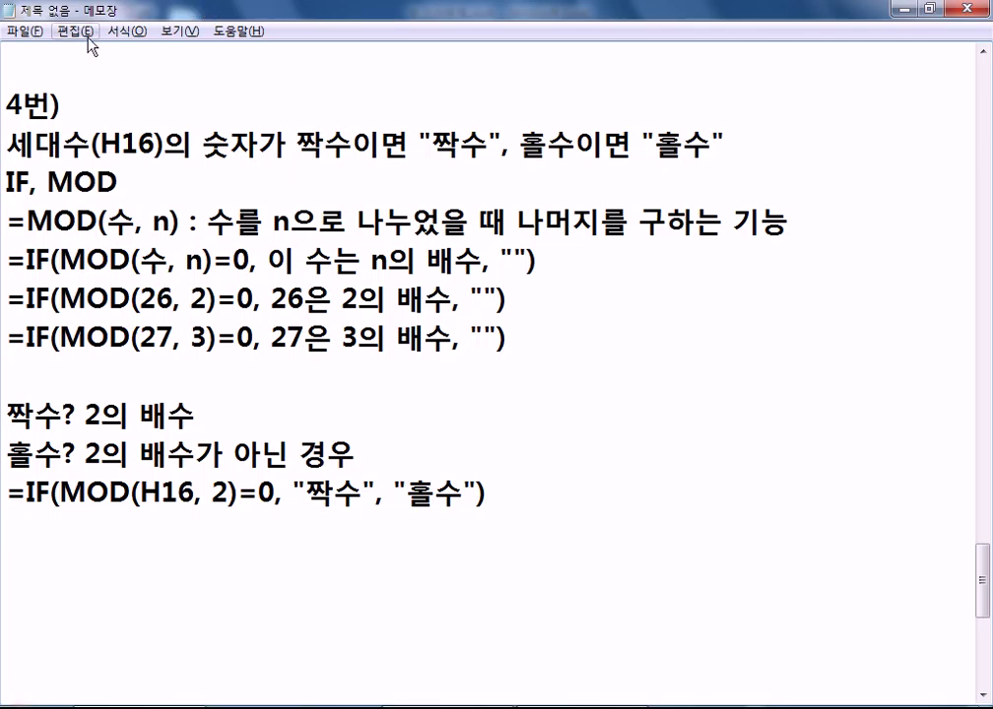
- Copy the formula =IF(MOD(H16, 2)=0, "짝수", "홀수"), switch to Excel and enter it in cell I16 of table 4
scroll(273, 414, "down", 3)
mouse_move(503, 148)
left_mouse_down()
mouse_move(4, 111)
mouse_move(521, 151)
left_mouse_up()
key("ctrl+c")
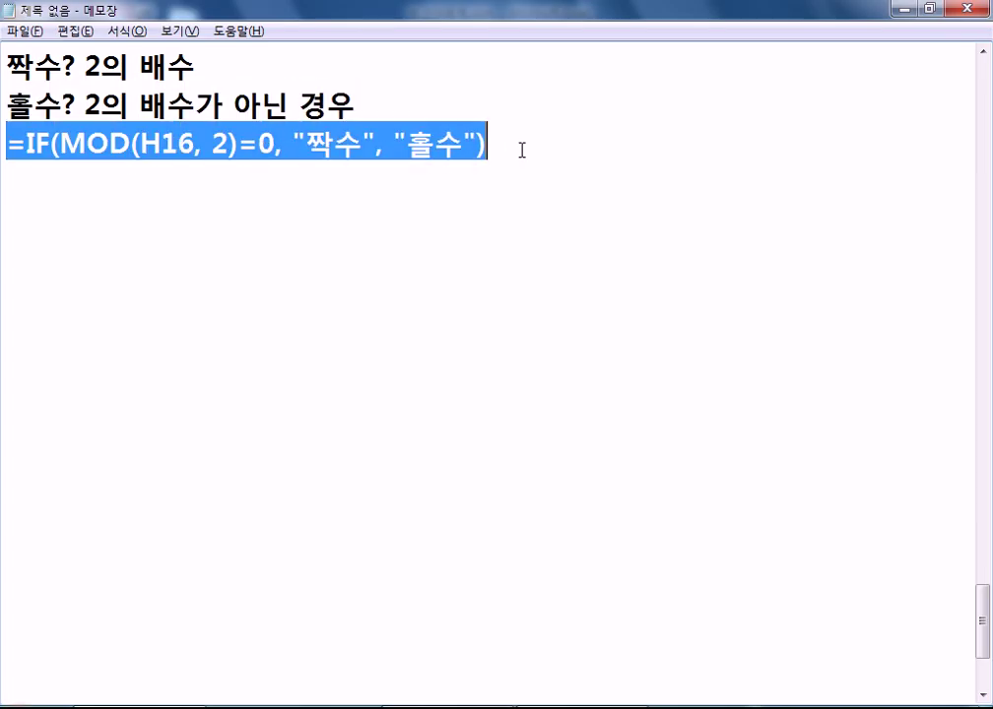
key("alt+Tab")
left_click_drag(798, 680, 839, 684)
double_click(811, 240)
key("ctrl+v")
key("Return")
- Fill the formula in I16 down the 짝홀수 column to I24 and reselect I16
left_click(844, 234)
double_click(861, 246)
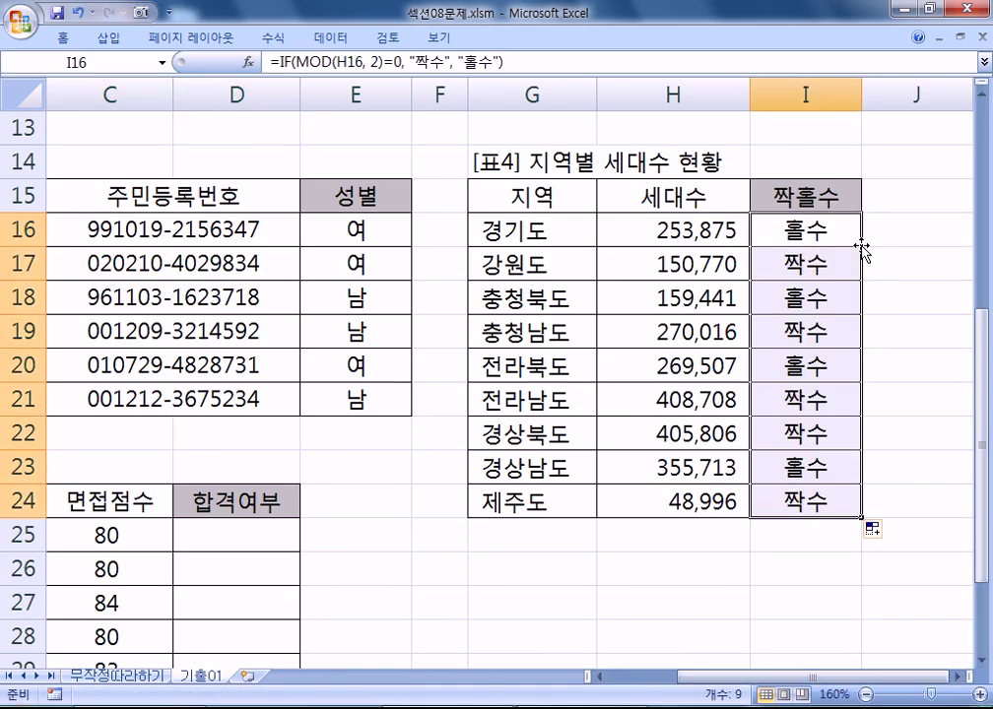
left_click(769, 227)
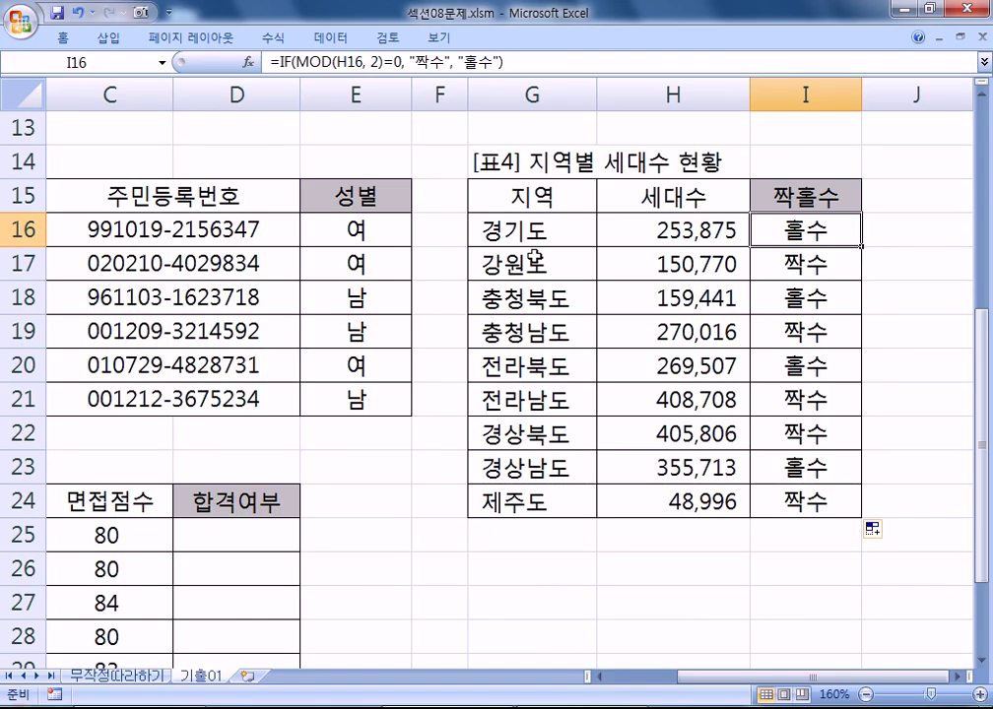
- After reaching table 5 in the sheet, switch to Notepad and add the heading 5번) below the exercise 4 formula
key("Home")
scroll(522, 252, "down", 3)
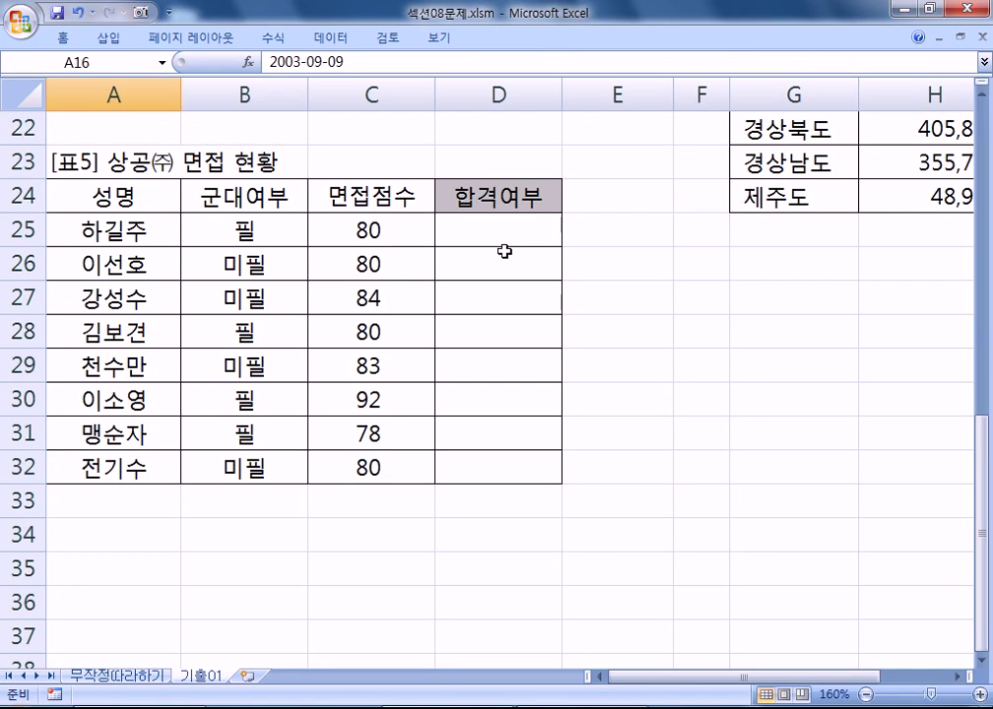
scroll(523, 296, "down", 1)
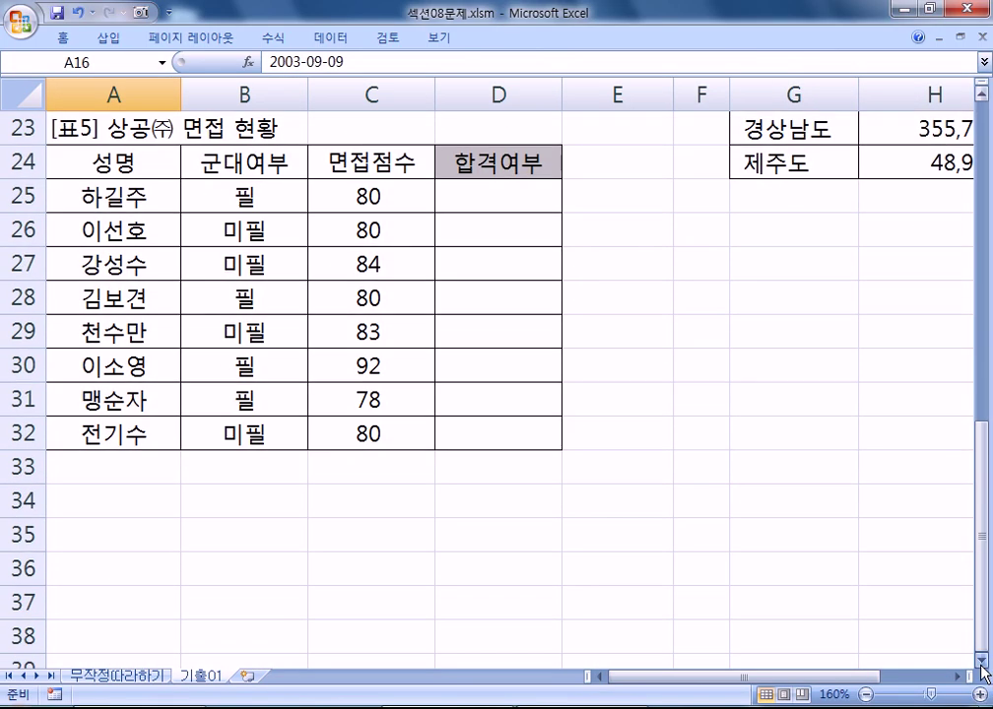
key("alt+Tab")
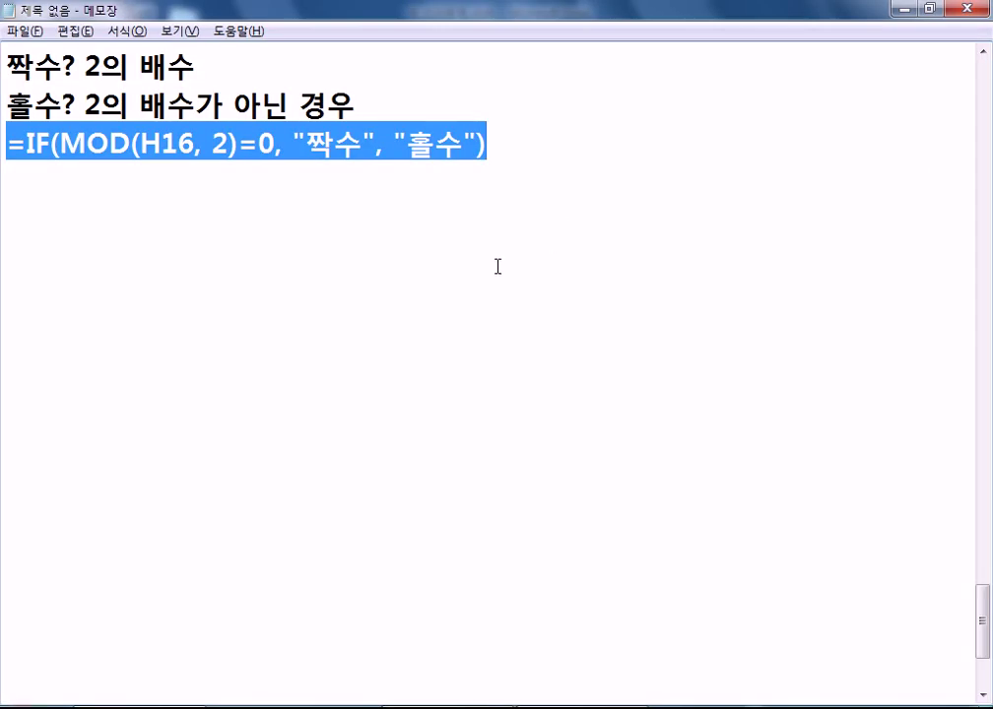
left_click(337, 243)
type("5번)")
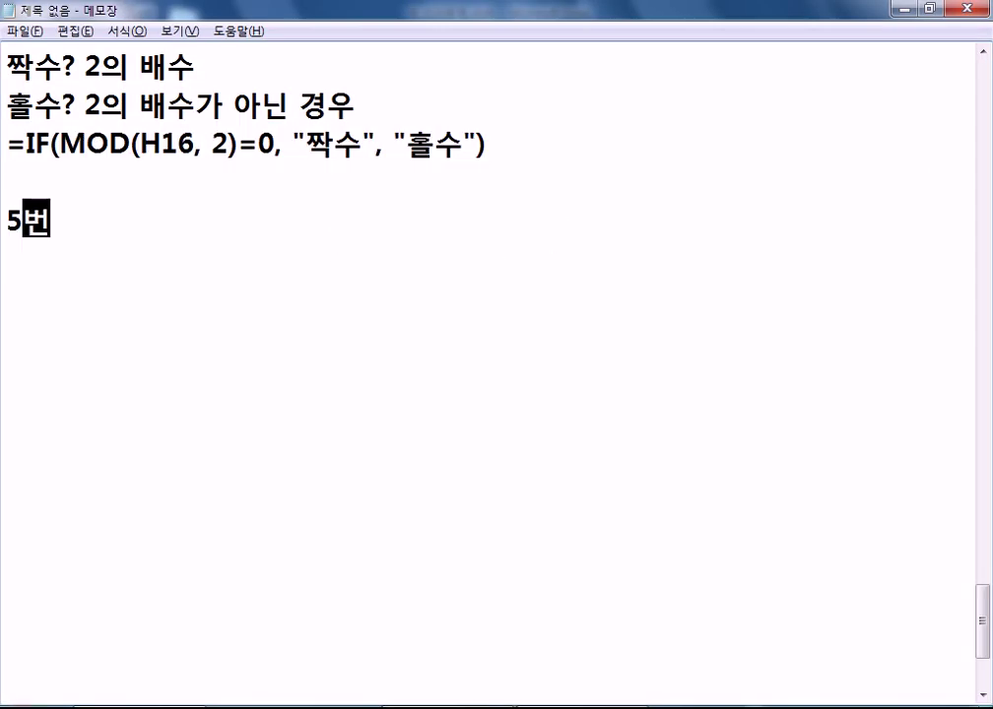
key("Return")
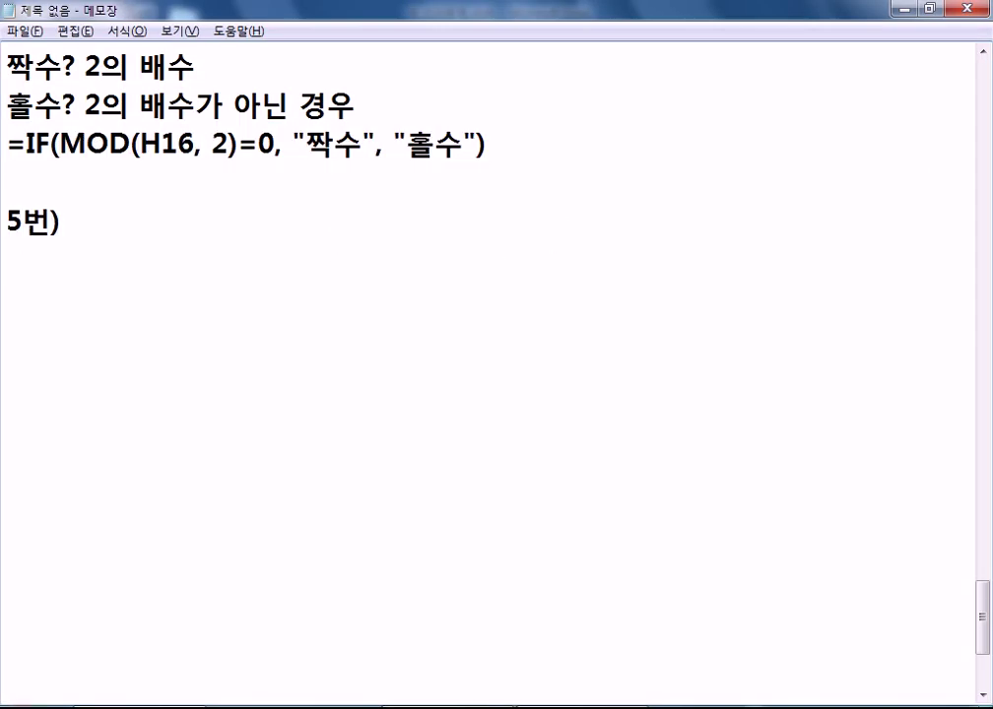
- Begin the exercise 5 condition under the heading: 가산점에 면접점수를 더한 점수가 면접점수의
type("가산점")
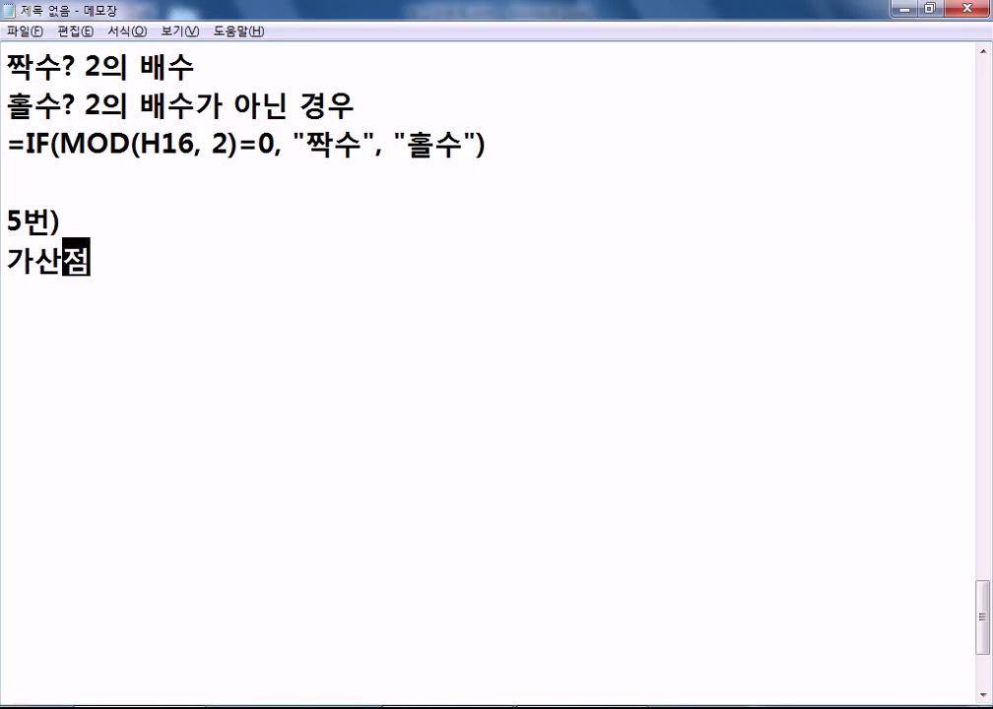
type("에 면접ㅈ")
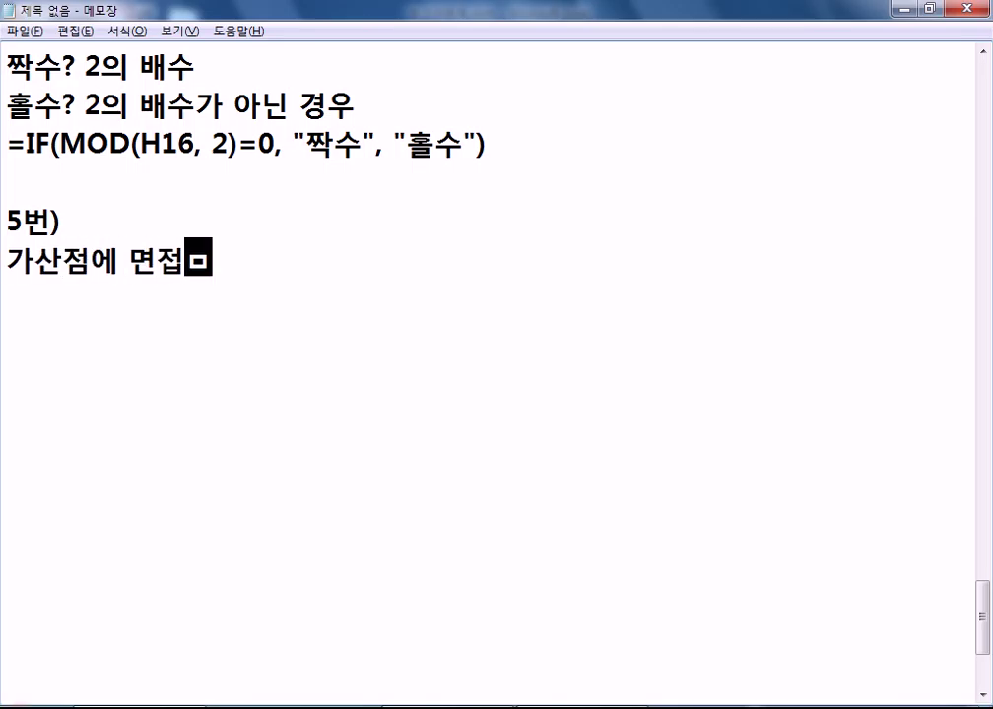
type("점수를 더한저")
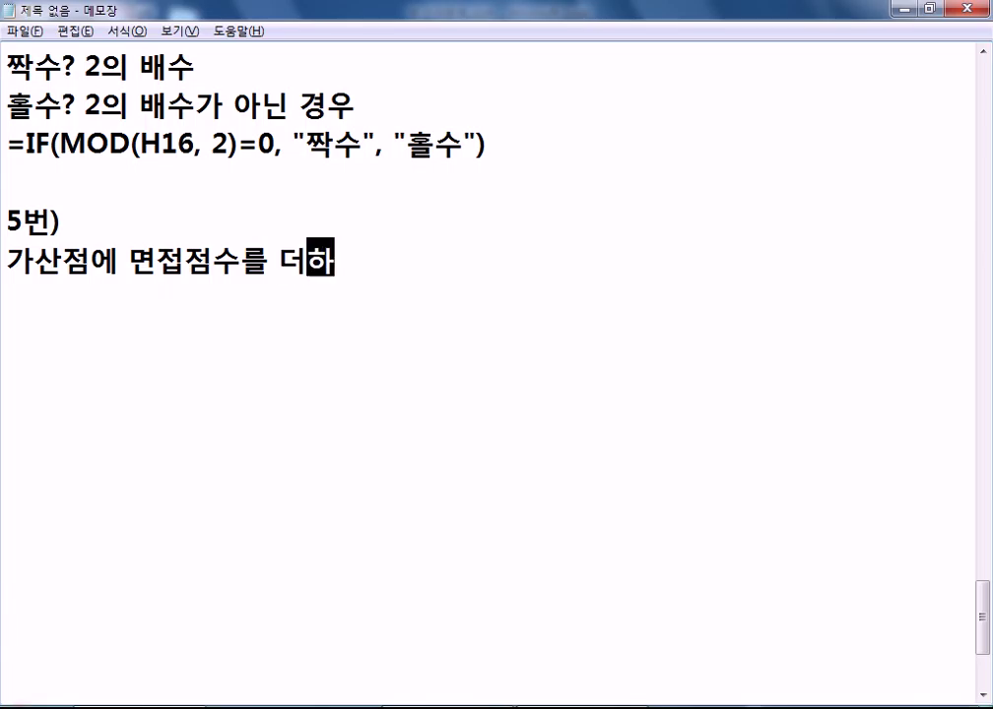
key("BackSpace")
key("BackSpace")
type("저점수가 면접")
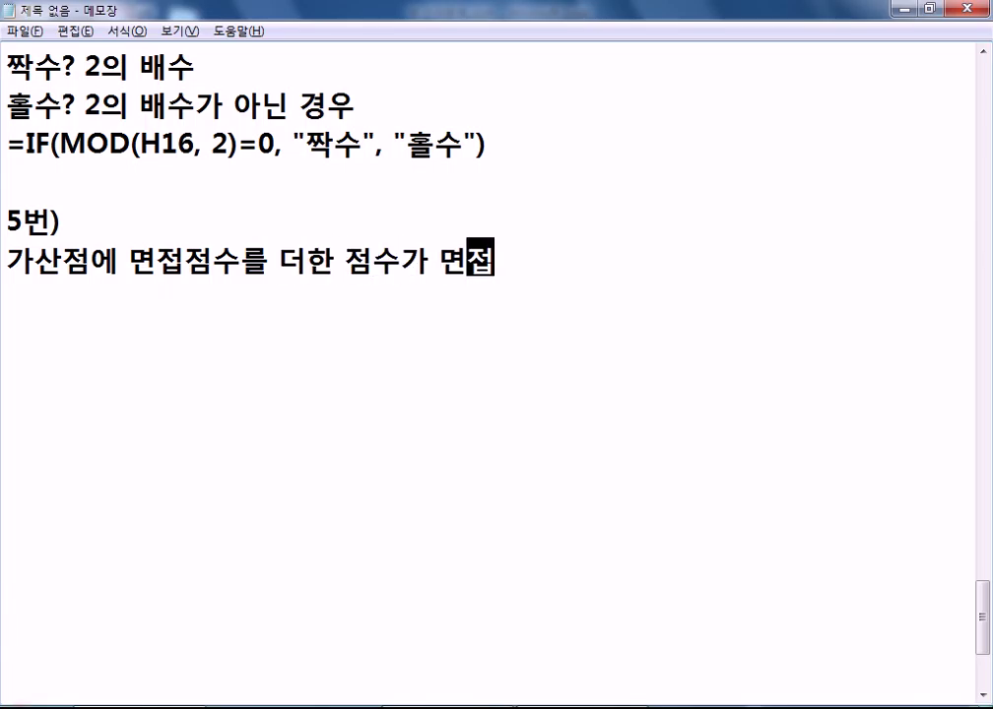
type("점수의 ")
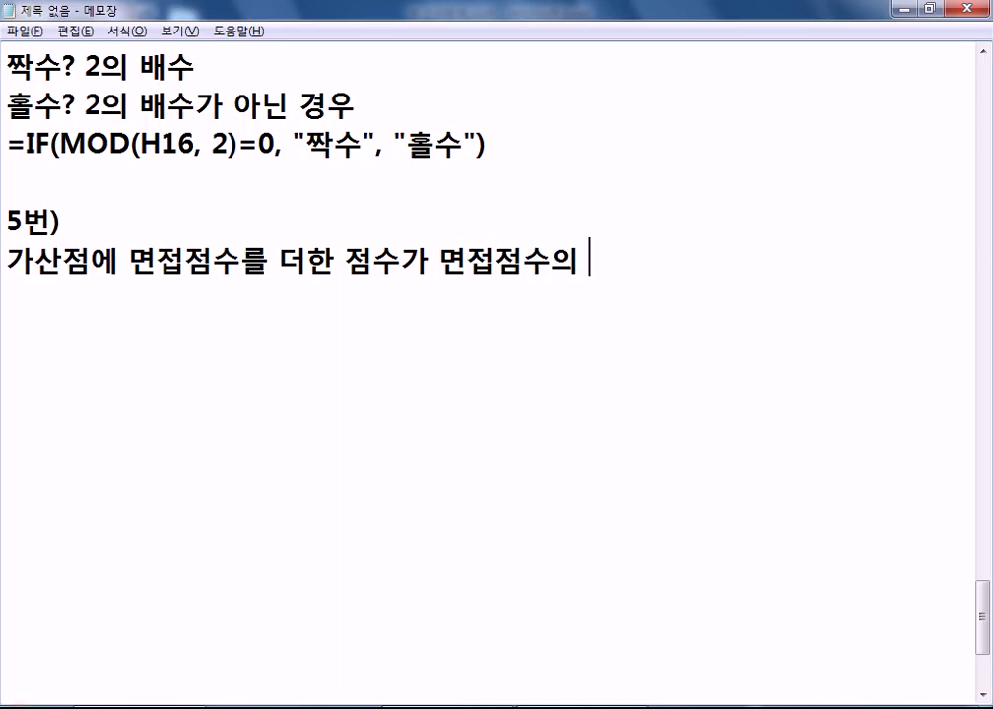
- Complete the exercise 5 condition with 평균 이상 followed by a comma
type("표ㅇ")
key("BackSpace")
key("BackSpace")
type("ㅕㅇ균")
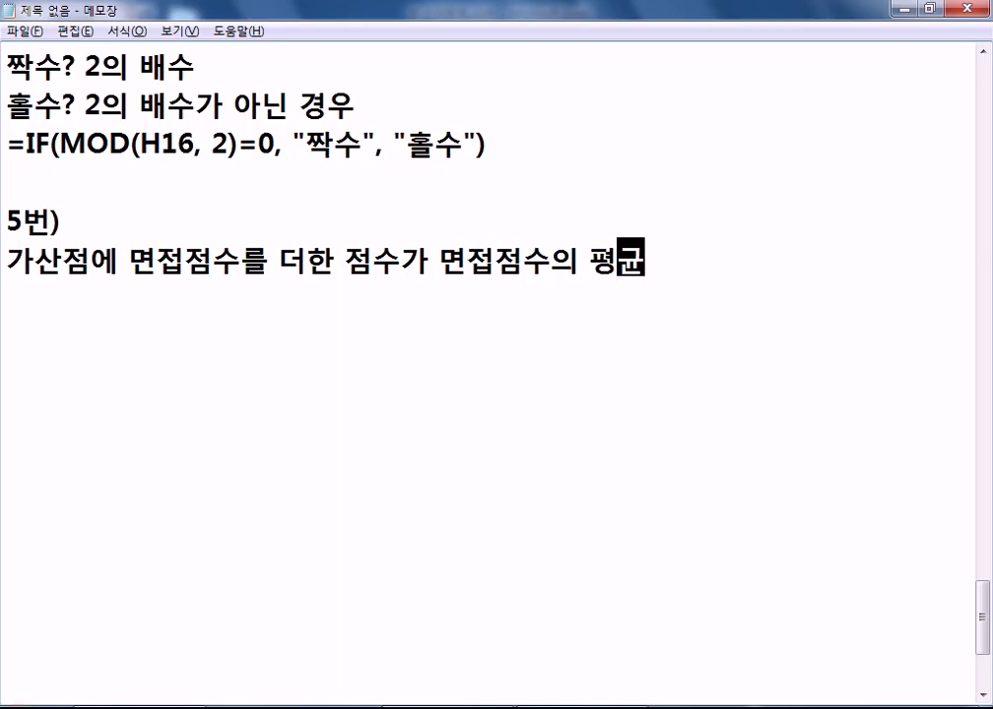
type(" 이상")
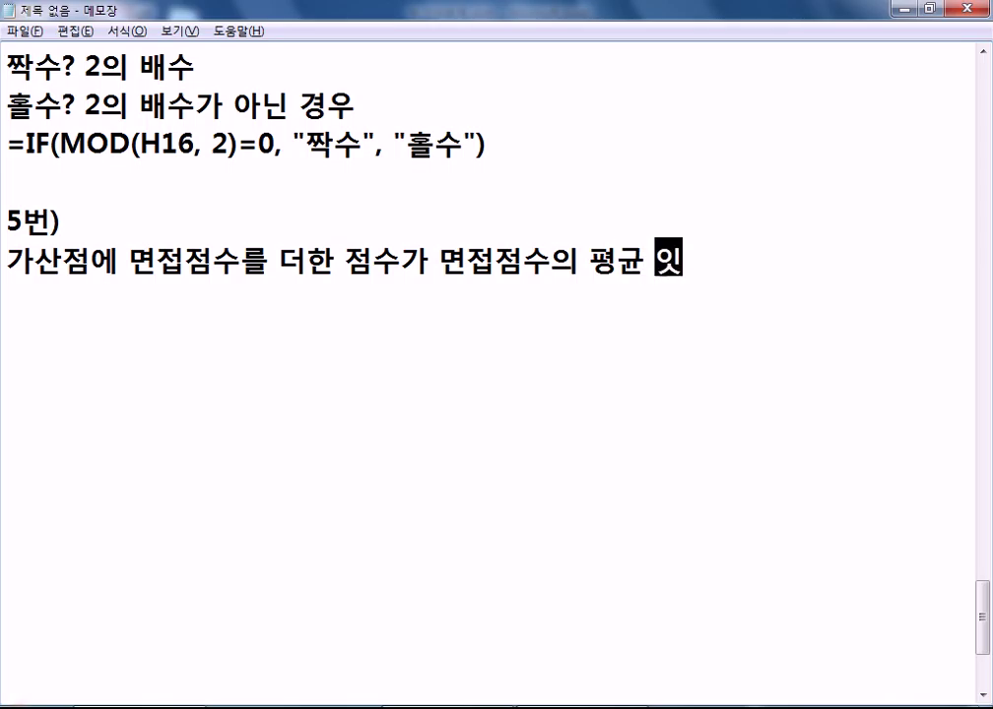
type(", ")
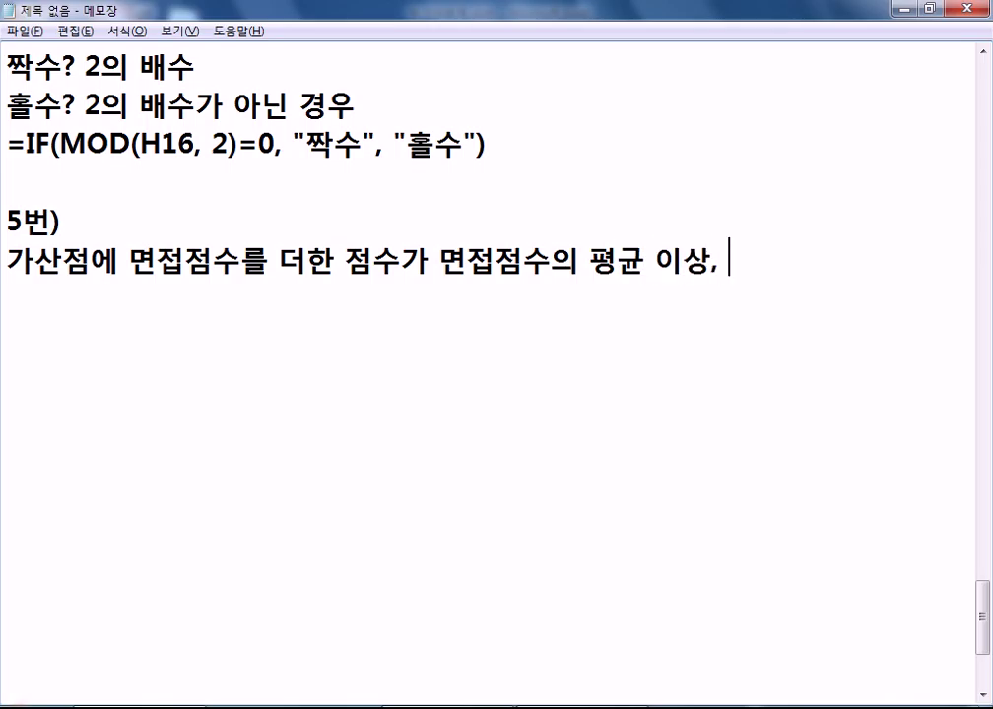
- Finish the exercise 5 condition line with the outcomes "합격", "불합격" and start a new line
type("\"합격")
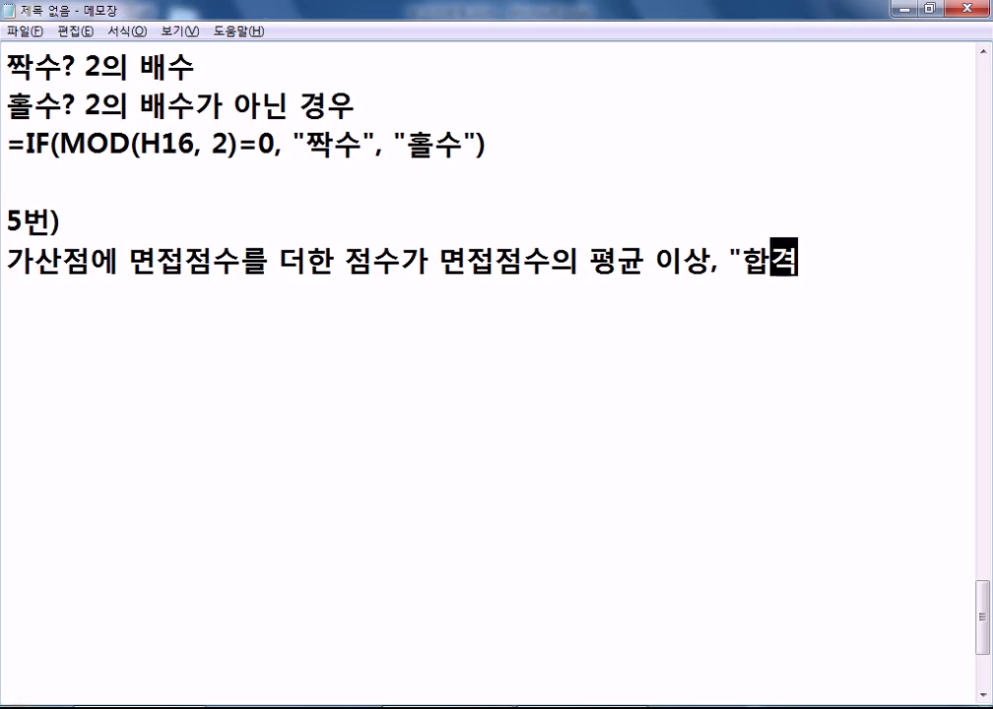
type("\", \"ㅂ")
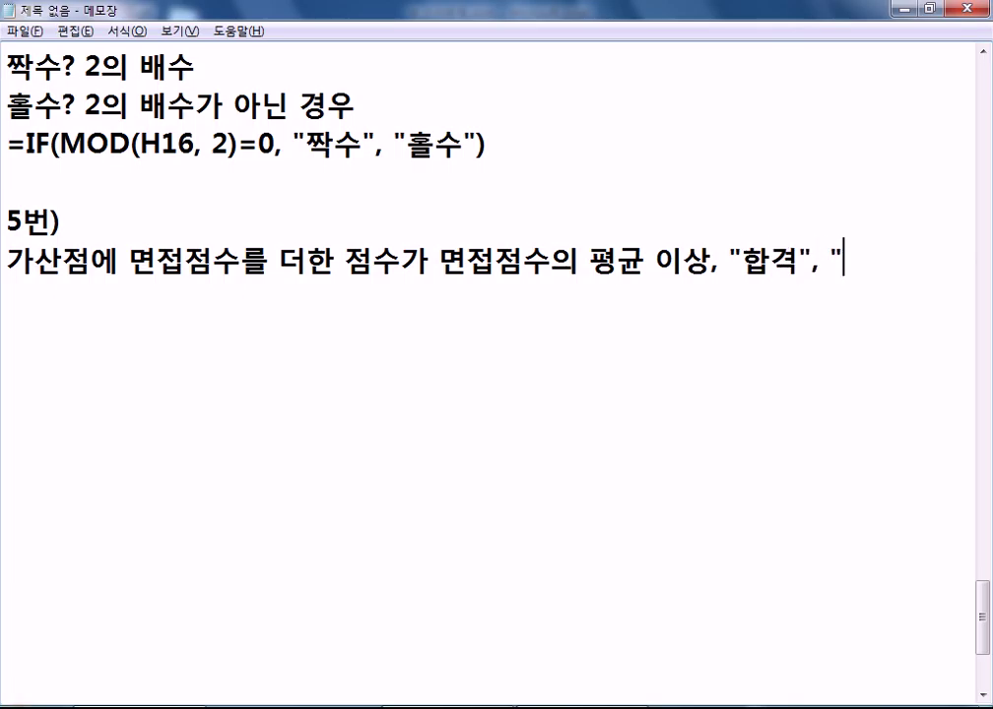
type("ㅜㄹ합ㄱ")
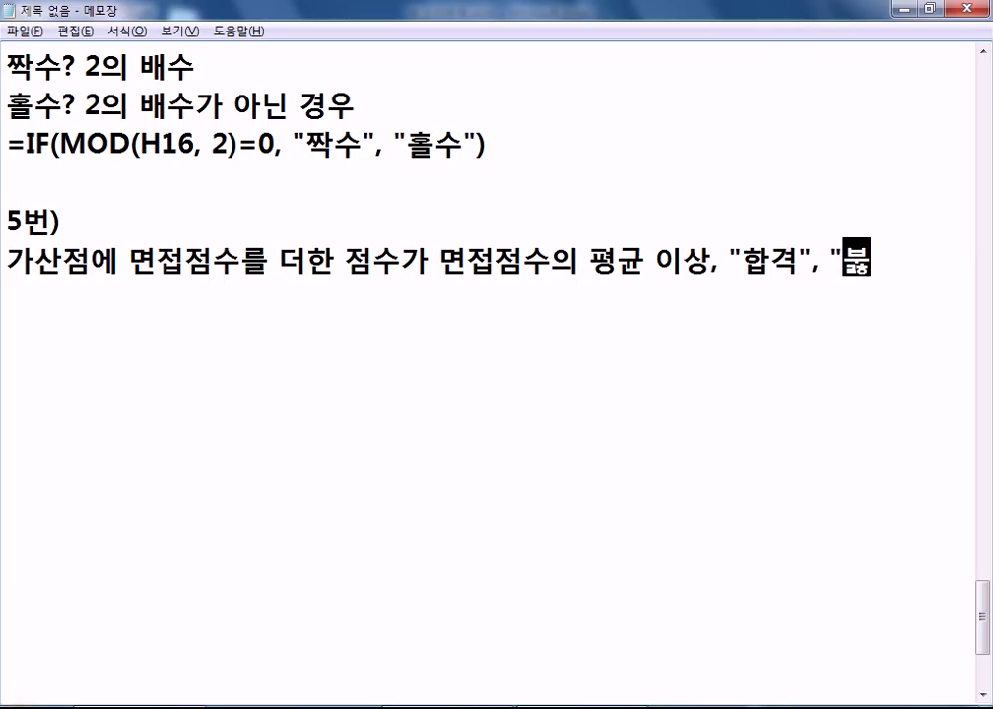
type("ㅕㄱ\"")
key("Return")
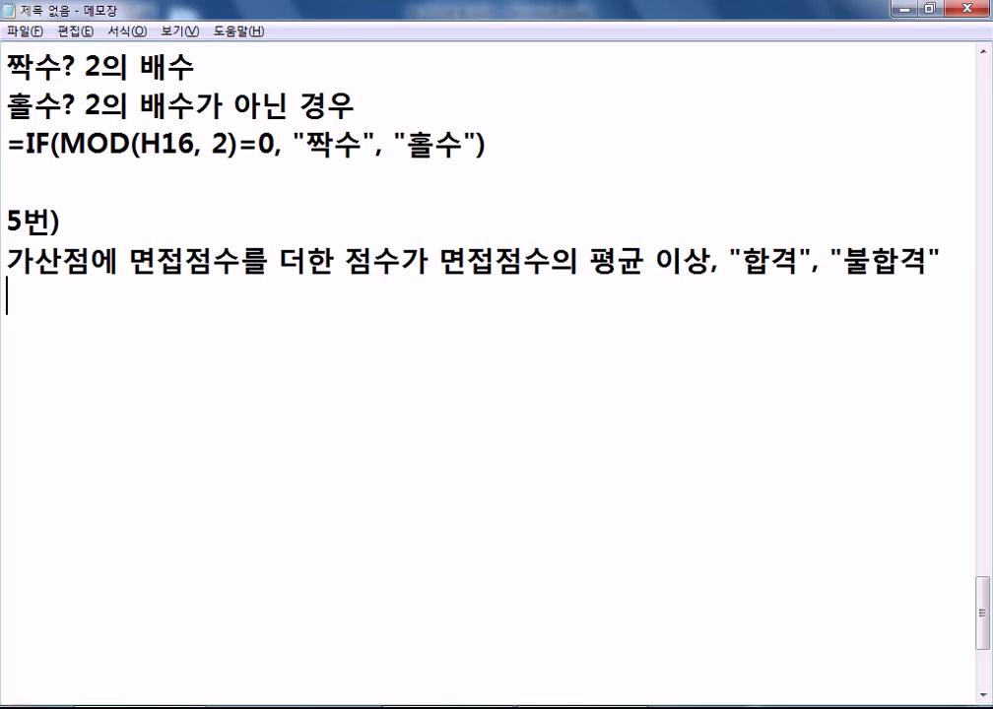
- Begin the bonus-point rule on the new line with 가산점 : 군대여부(B25)
type("RKTK")
key("BackSpace")
key("BackSpace")
key("BackSpace")
key("BackSpace")
key("Hangul")
type("가산")
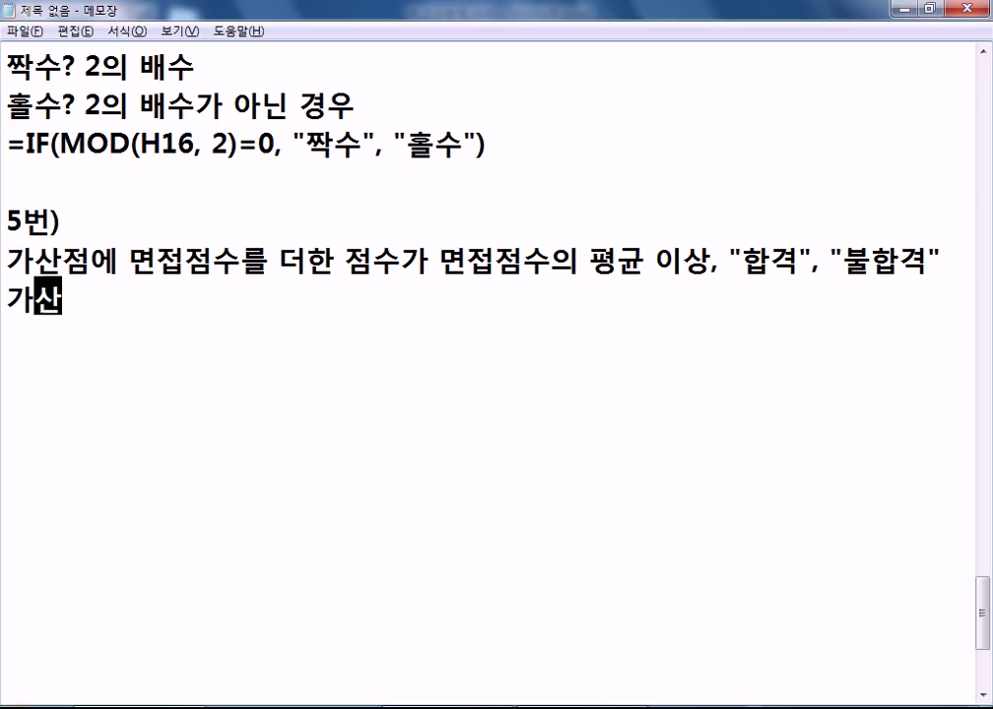
type("점 : 군대여부")
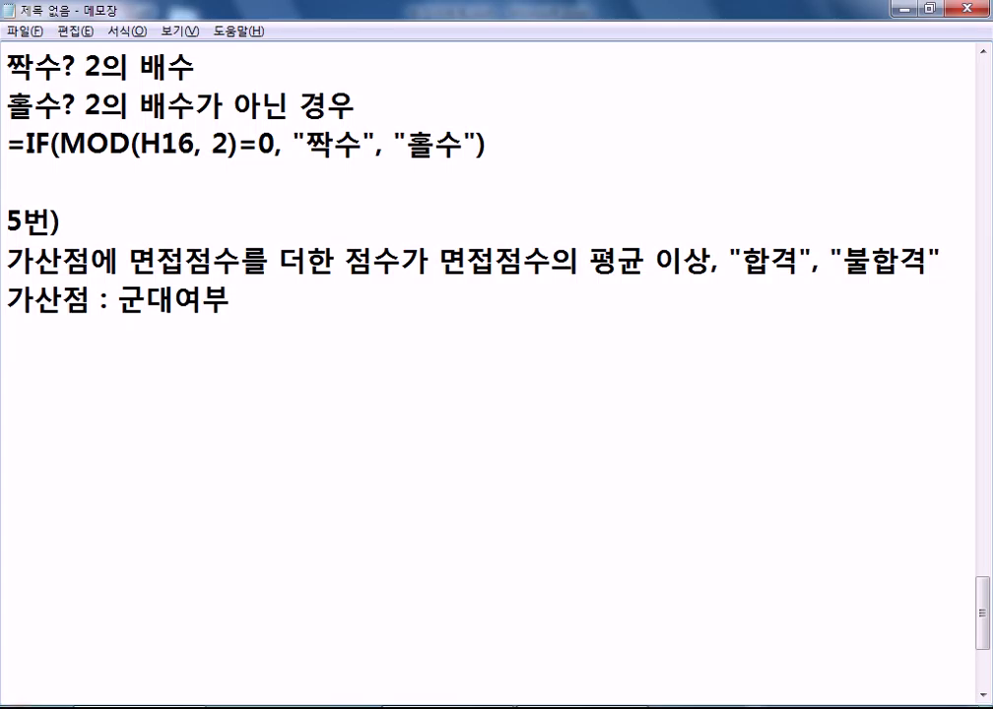
type("(B25)")
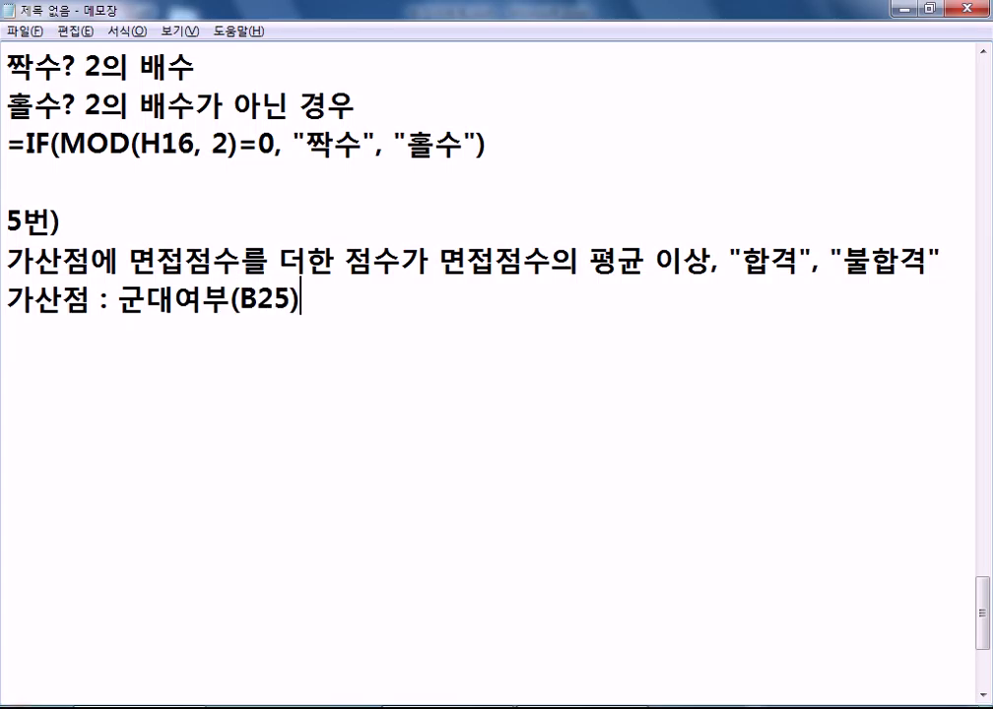
- Insert the cell reference (C25) after the first 면접점수 in the exercise 5 condition line
key("Up")
key("Left")
key("Left")
type("(")
type("C25)")
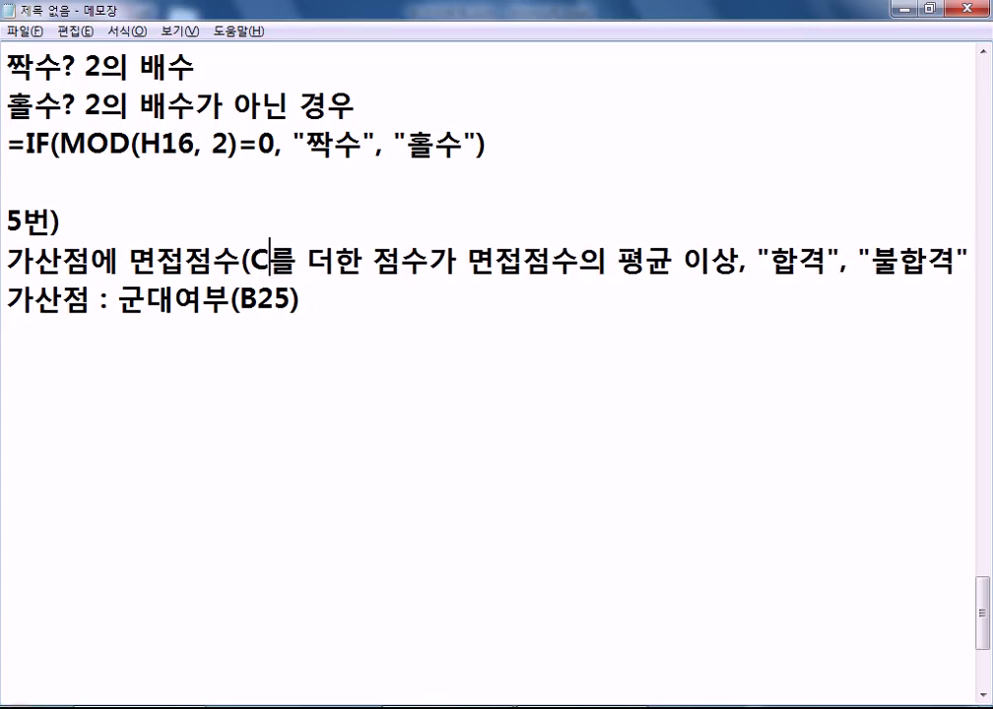
- Complete the 가산점 line after 군대여부(B25) with 가 "필", 3, 0
key("Down")
key("Down")
key("End")
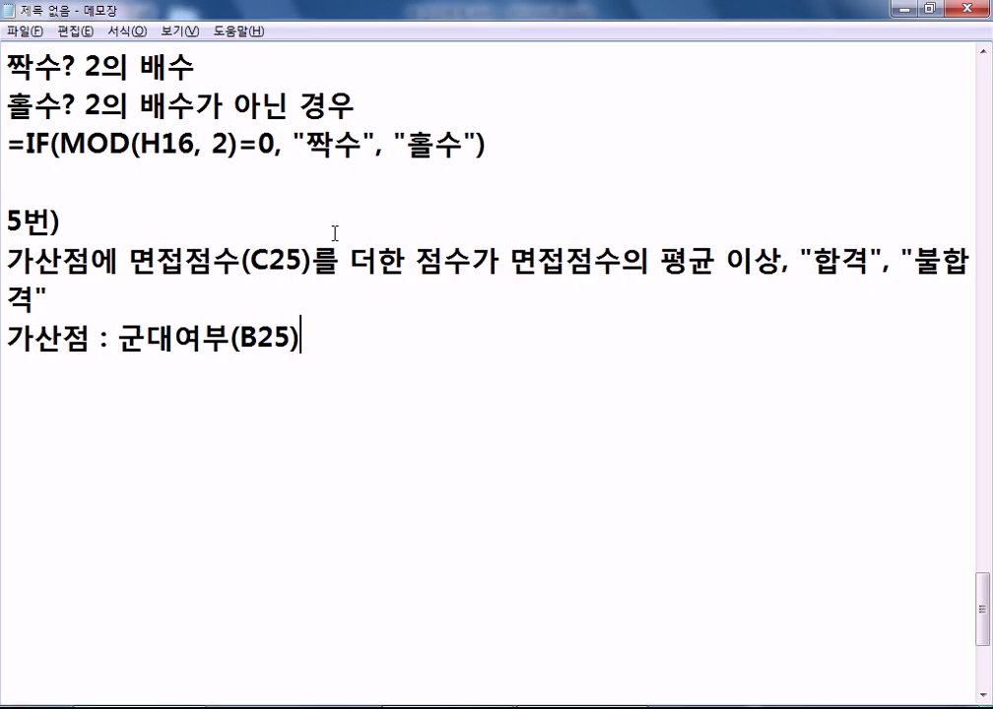
type("가 필")
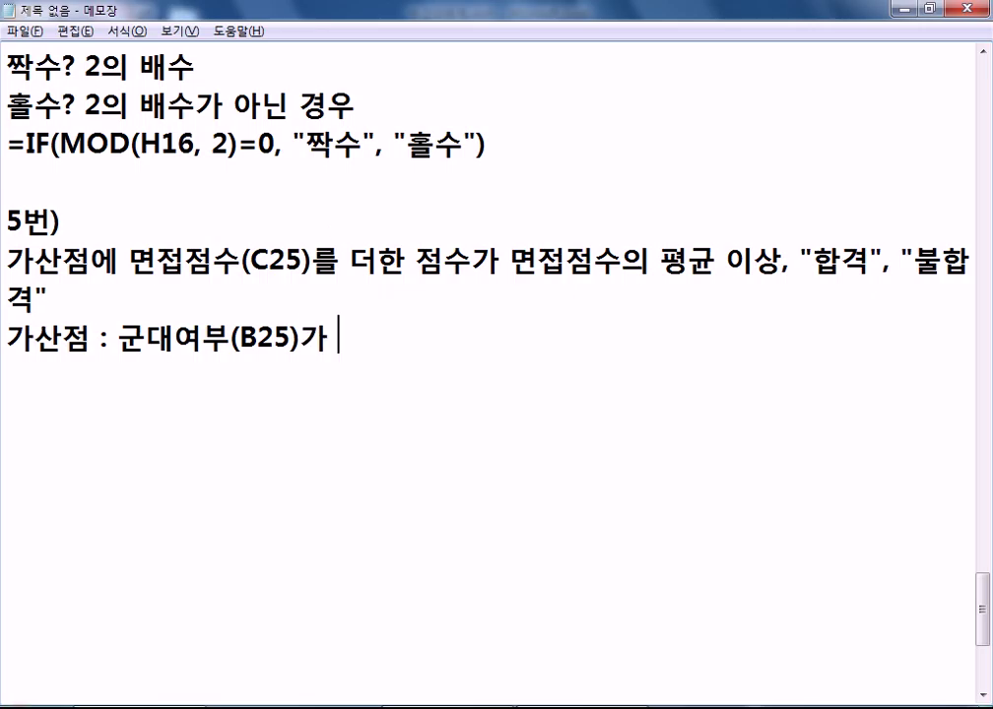
type("\"")
key("End")
type("\", ")
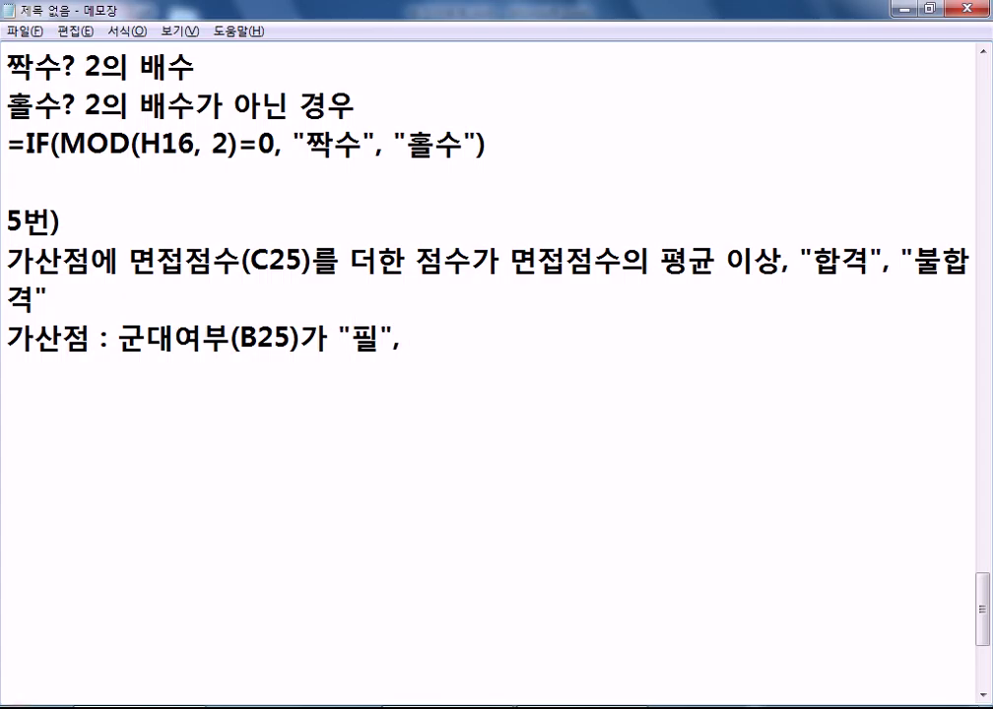
type("3, 0")
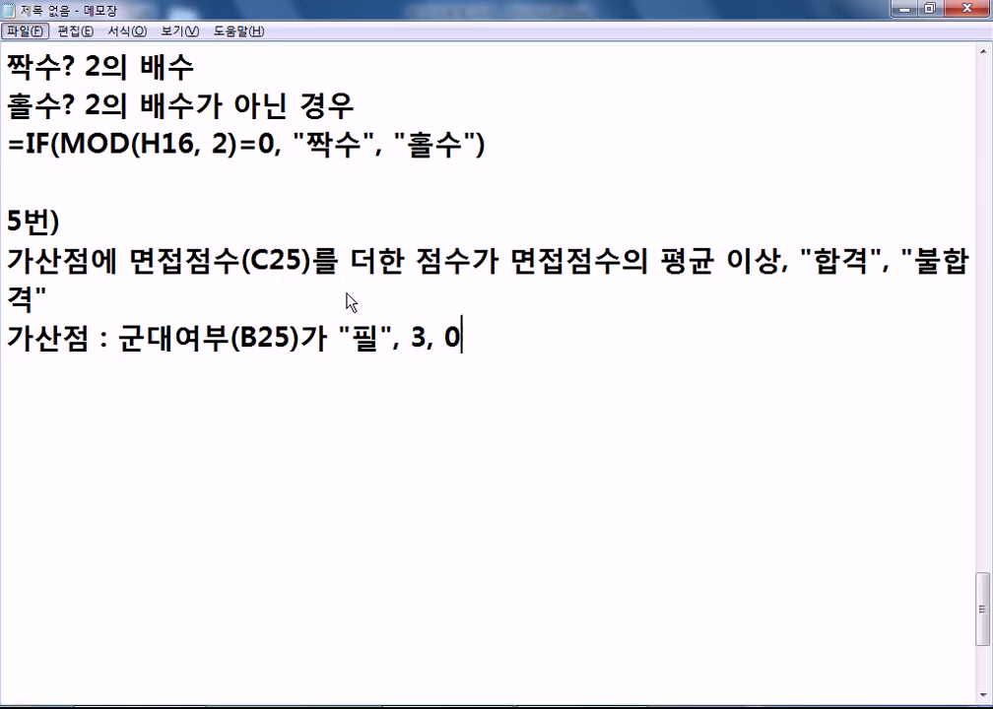
- Check the 군대여부 and 면접점수 cells of table 5 in Excel against the 가산점 notes in Notepad
key("alt+Tab")
left_click(321, 200)
key("alt+Tab")
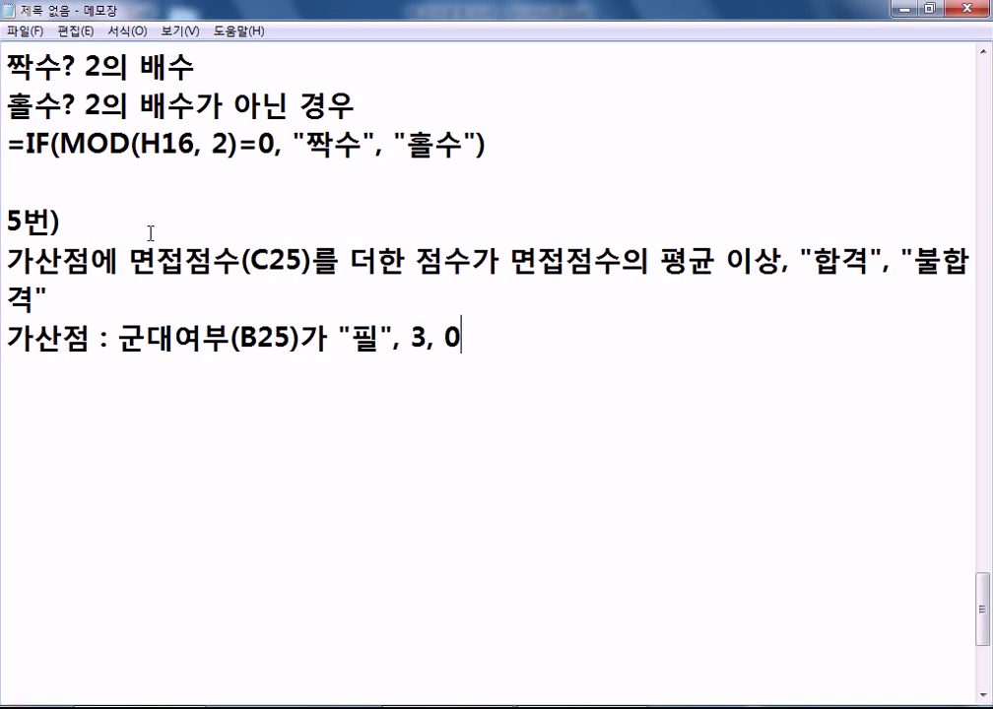
left_click_drag(90, 260, 5, 258)
key("alt+Tab")
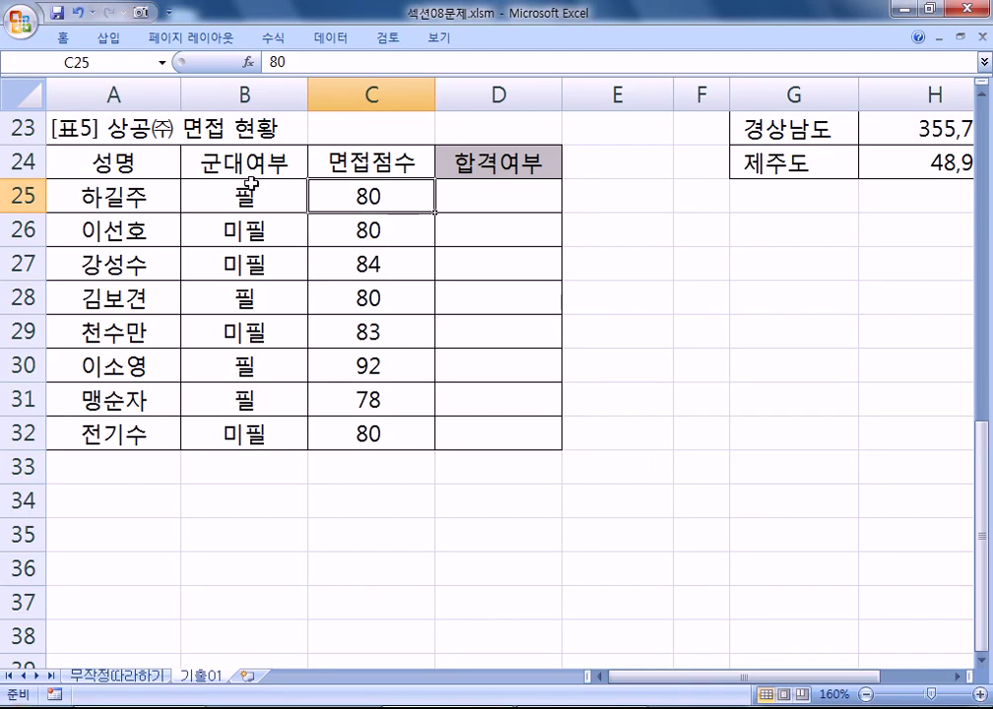
key("alt+Tab")
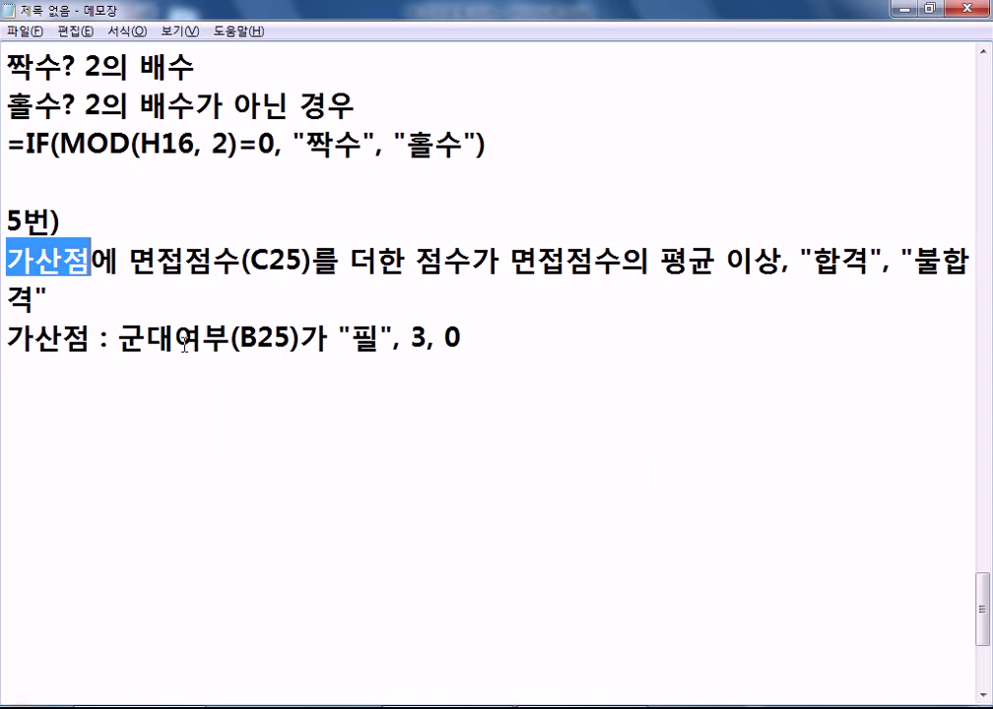
key("alt+Tab")
left_click(240, 191)
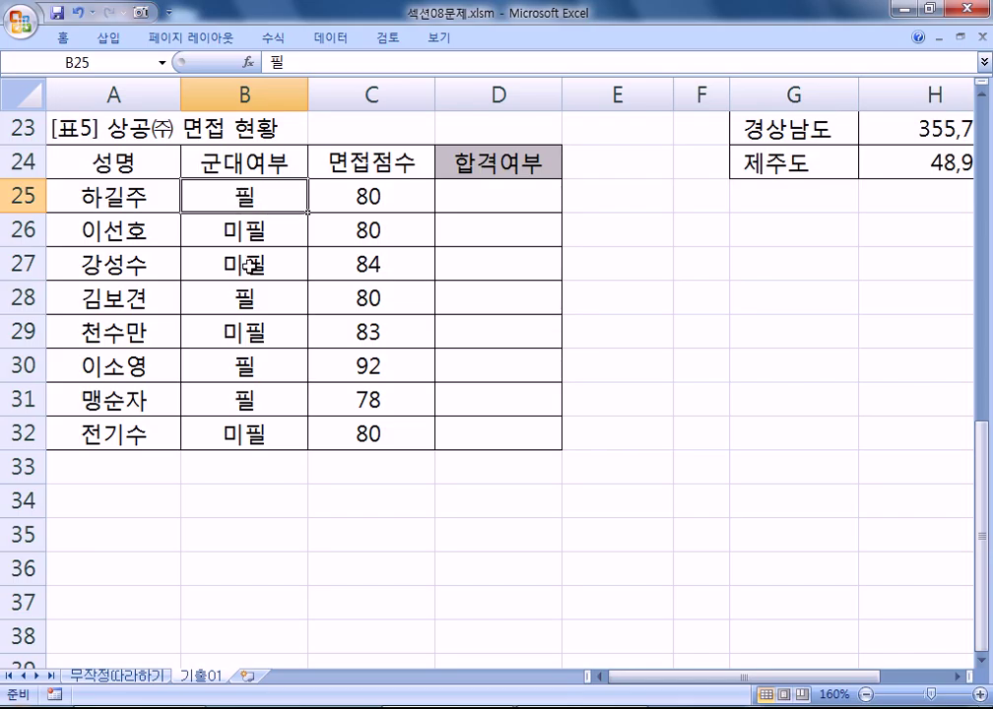
key("alt+Tab")
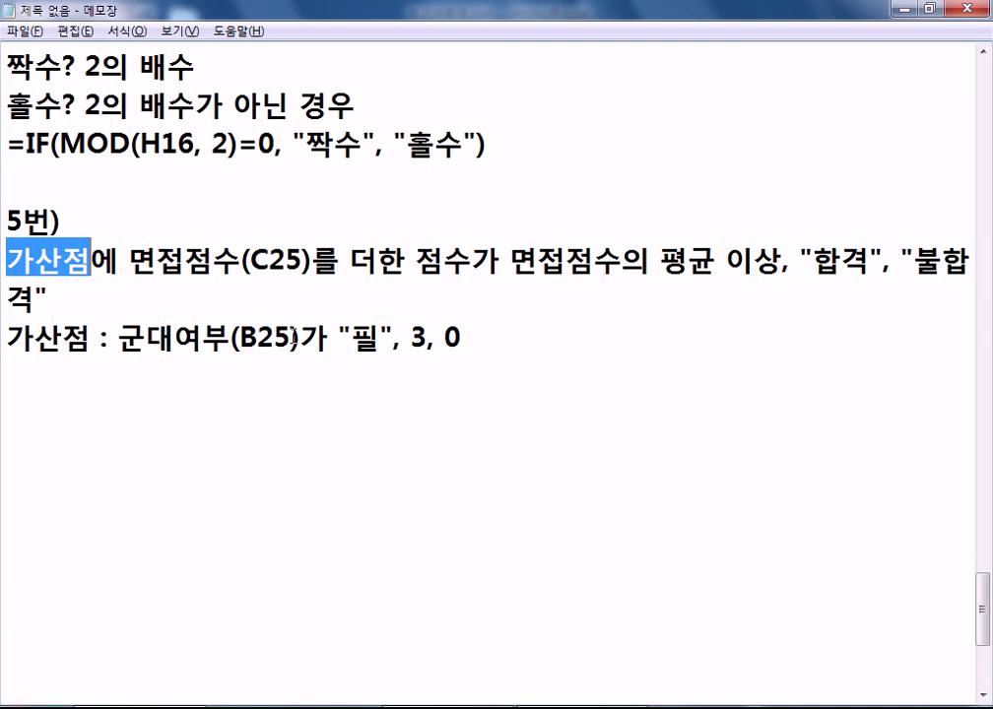
- Outline the formula's condition on a new line below the 가산점 rule: =IF(가산점+면접점수>=면접점수의 평균
left_click(536, 328)
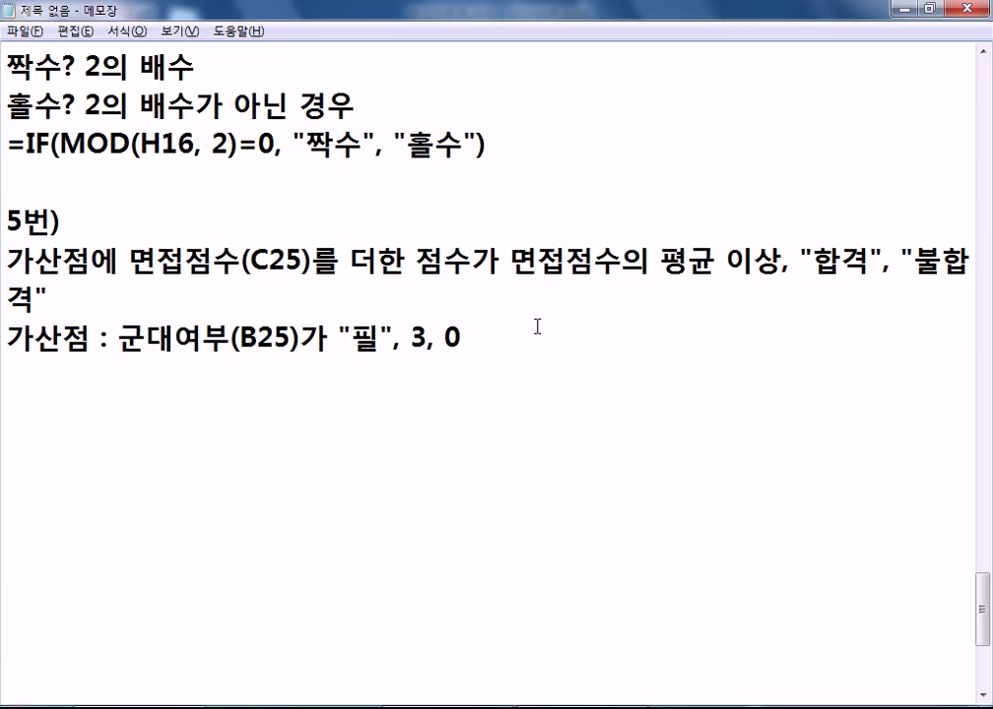
key("Return")
type("IF")
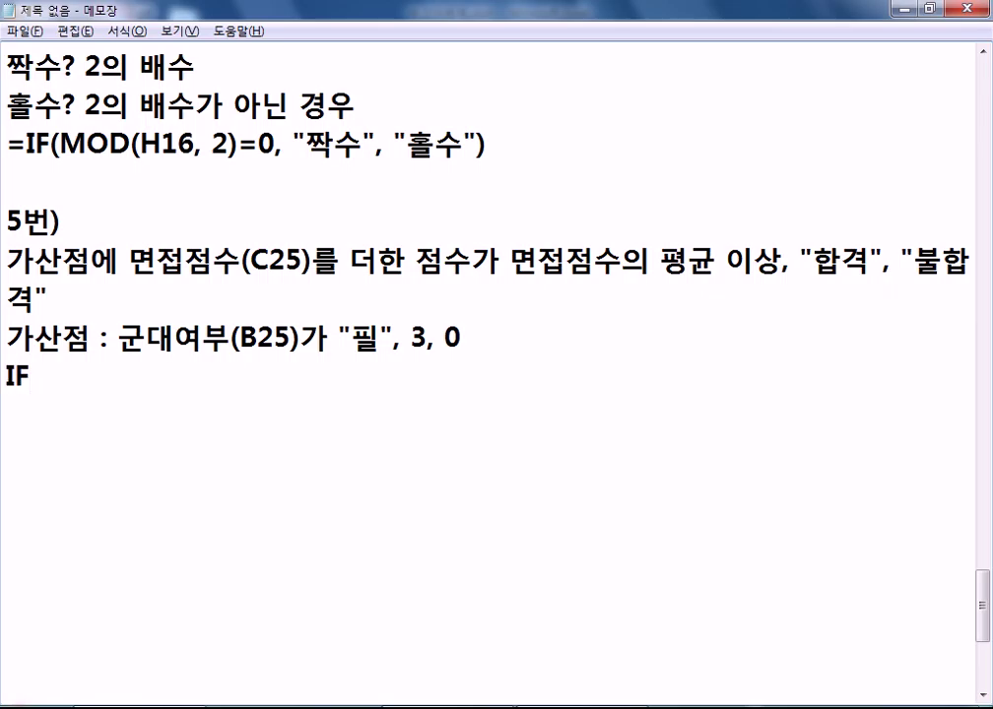
key("Home")
type("=")
key("End")
type("(")
type("RK")
key("BackSpace")
key("BackSpace")
key("Hangul")
type("가산점+")
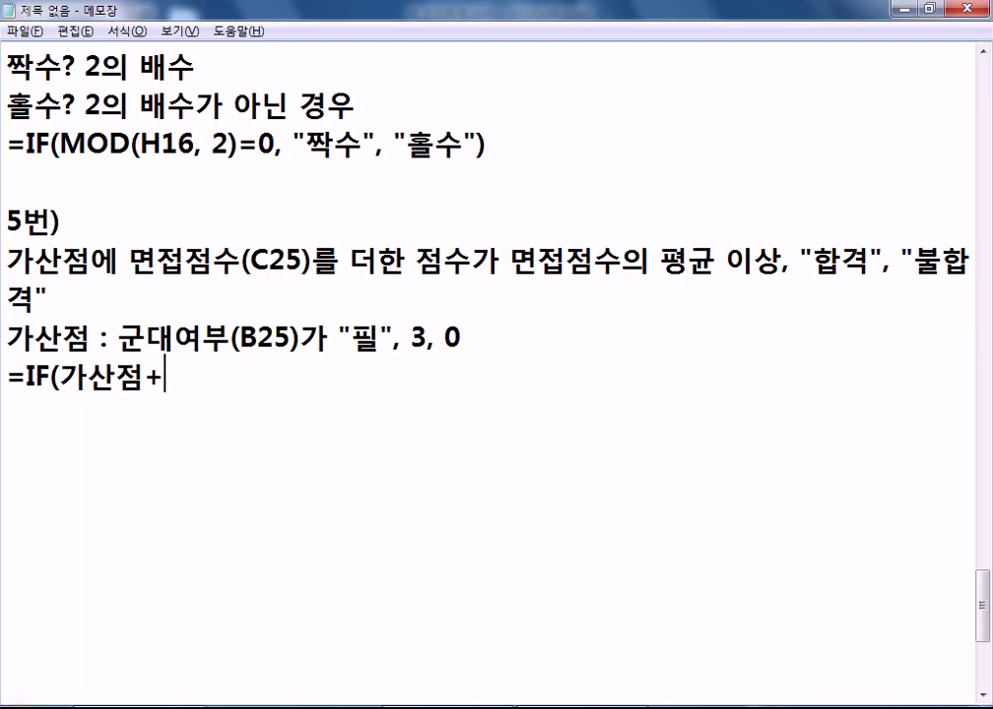
type("면접점수")
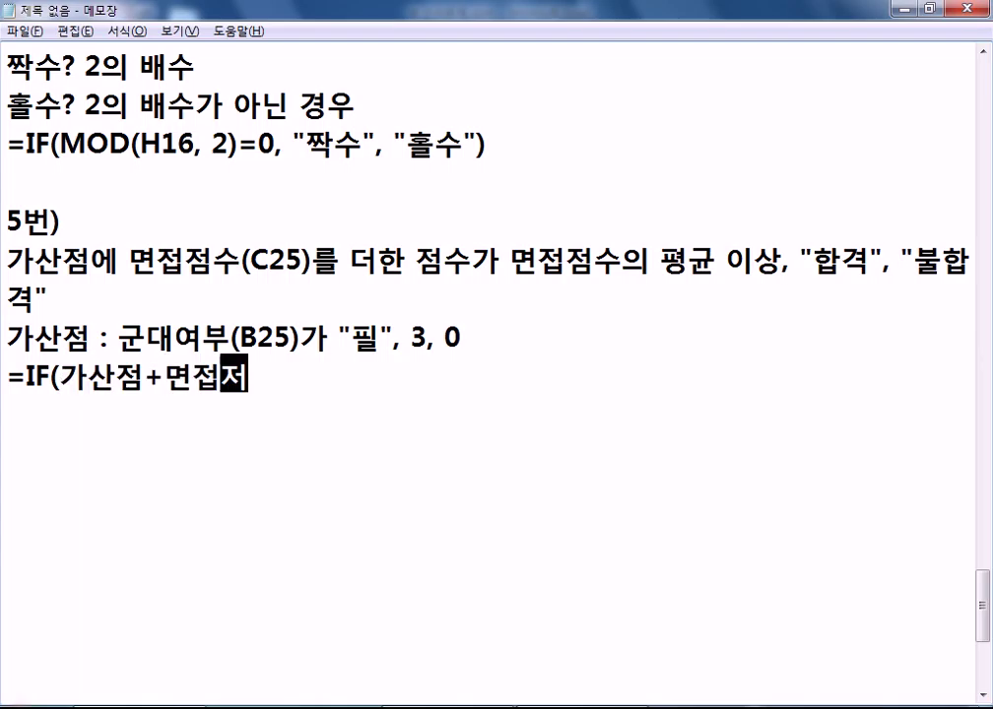
type(">=면접점수의 평균")
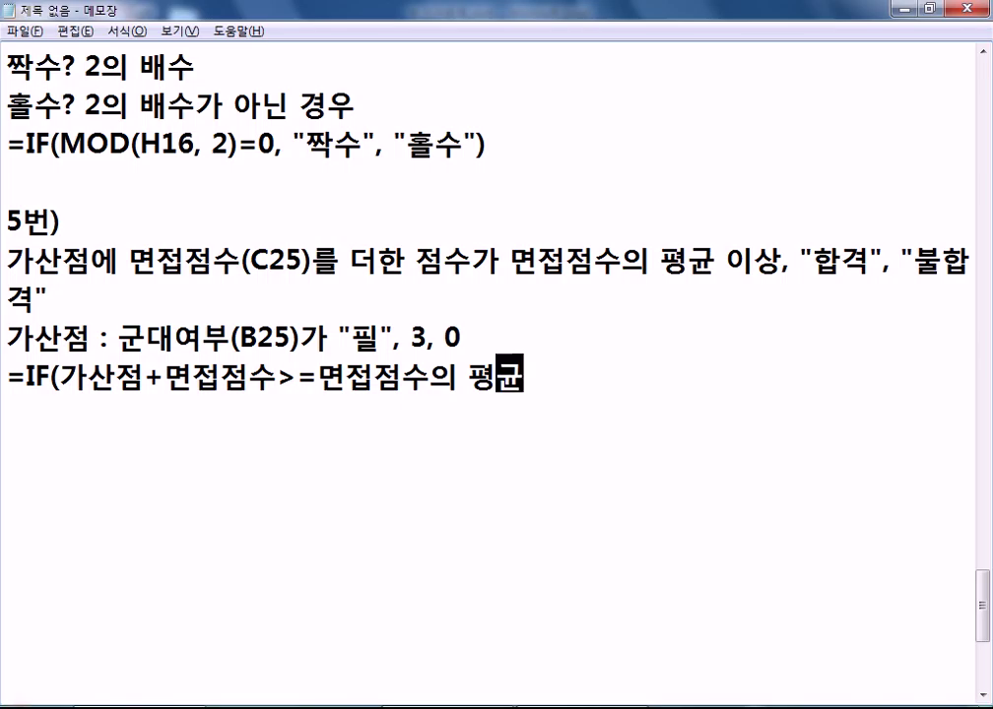
- Put spaces around the >= operator and complete the IF outline with , "합격", "불합격")
left_click(272, 380)
key("Right")
key("Right")
left_click_drag(59, 377, 283, 372)
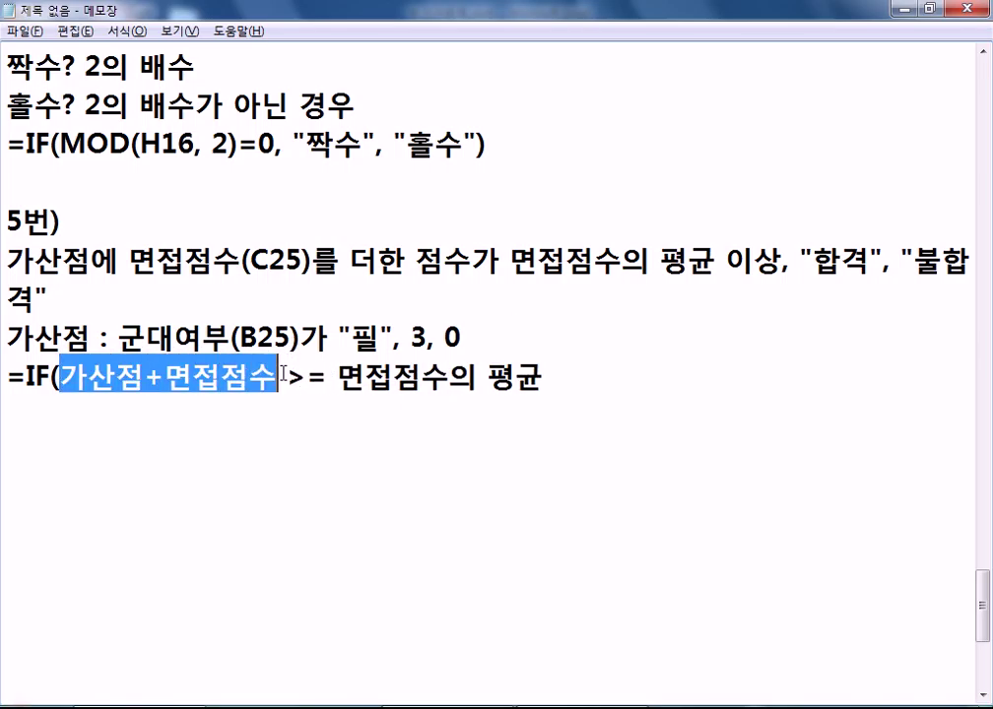
key("End")
type(", \"합격\",")
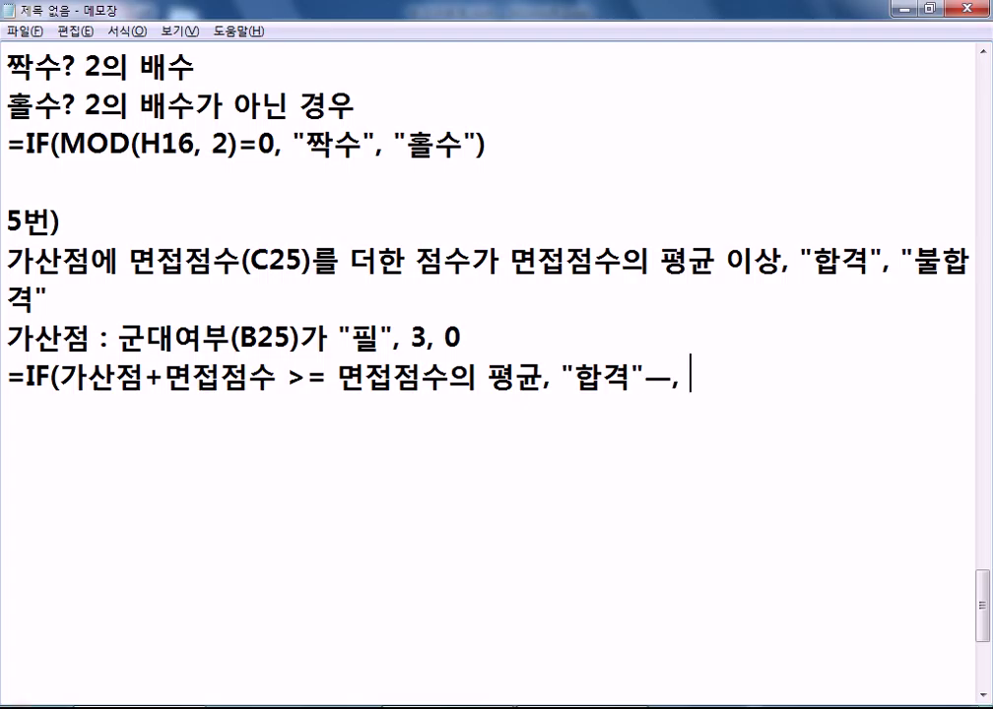
type(" \"불")
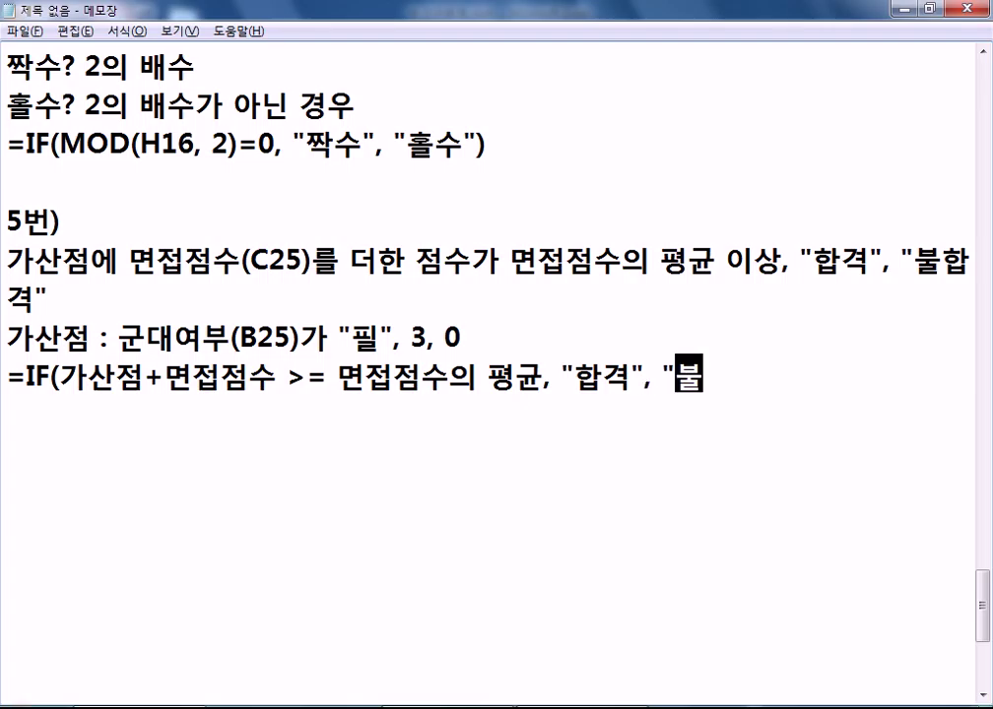
type("합겨ㄱ\")")
key("Return")
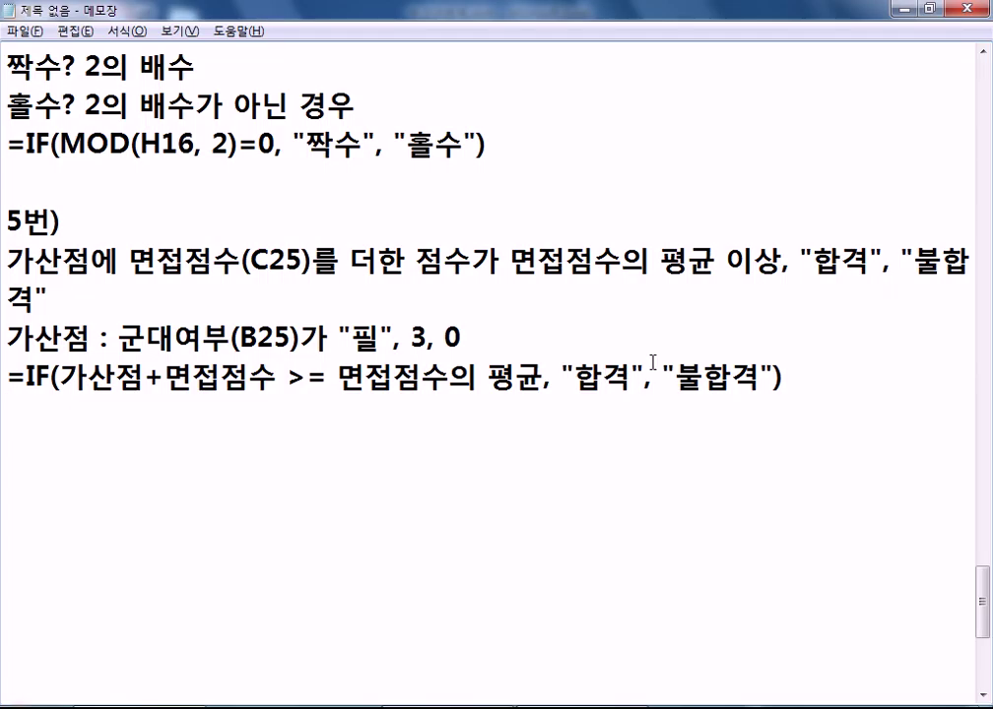
- Compare the exercise 5 condition line with the matching average and >= parts of the IF outline
left_click(49, 298)
left_click_drag(500, 262, 74, 264)
left_click(75, 262)
left_click_drag(510, 262, 781, 262)
left_click_drag(341, 379, 541, 378)
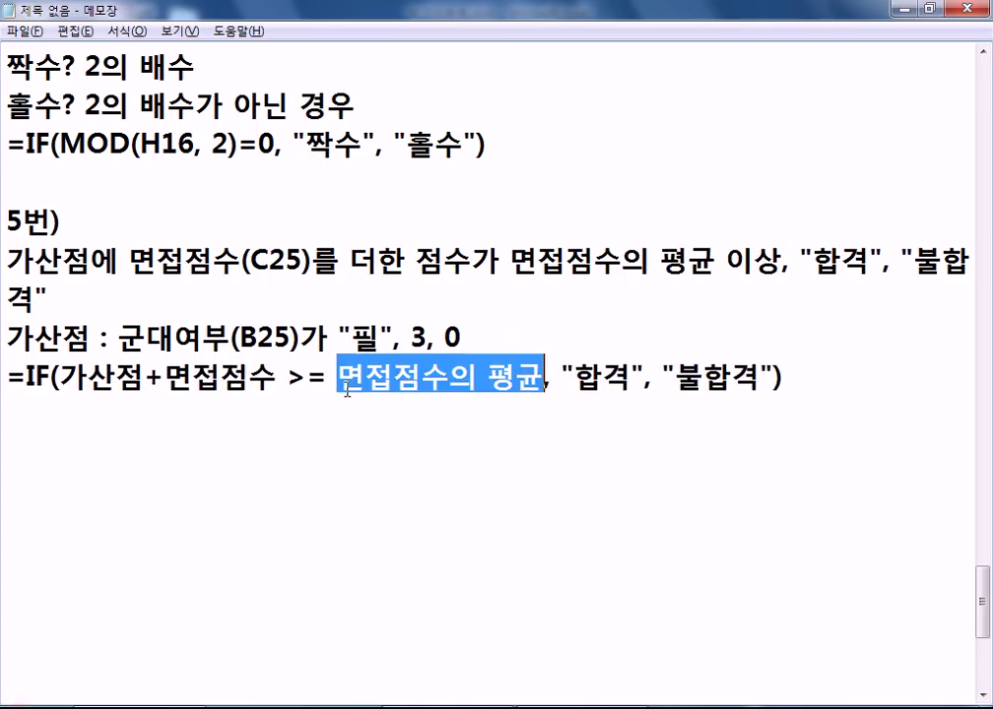
left_click_drag(288, 377, 327, 378)
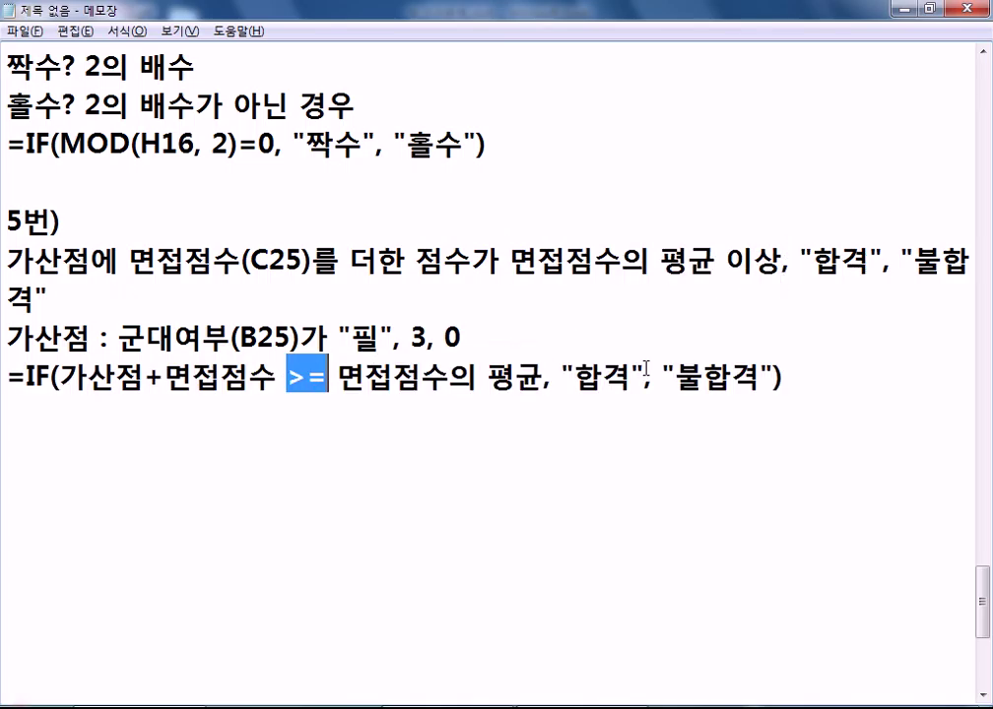
left_click(850, 392)
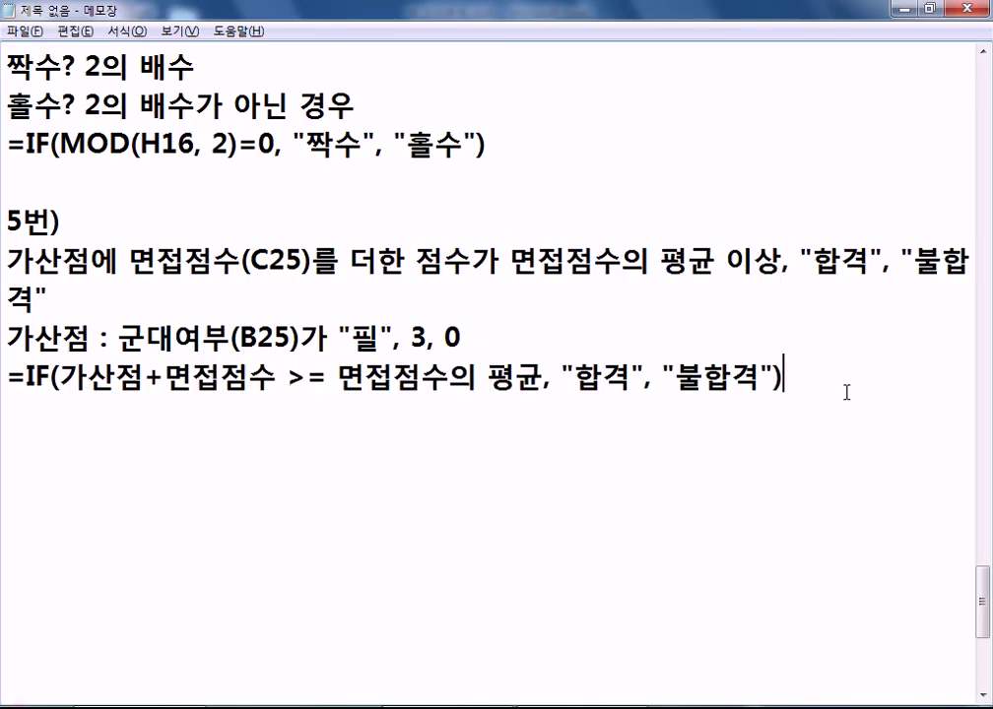
- Duplicate the IF outline onto the line directly below it
left_click_drag(8, 372, 145, 417)
key("ctrl+c")
left_click(181, 416)
key("ctrl+v")
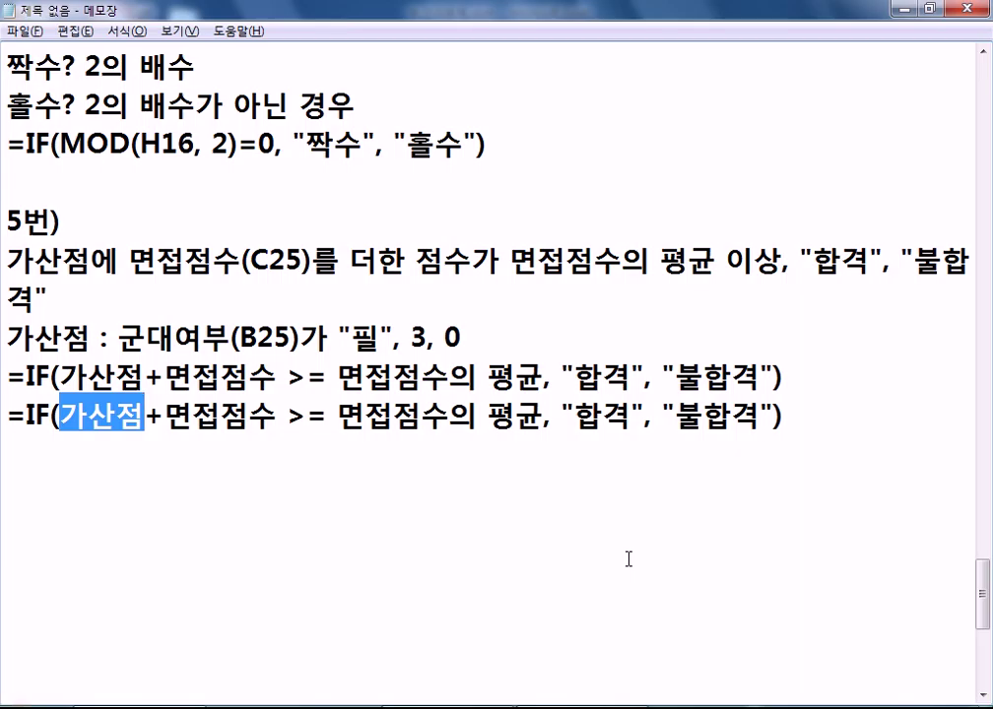
- Replace 가산점 in the duplicated outline with the nested IF(군대여부="필", 3, 0) and review it against the 가산점 rule
type("IF(RN")
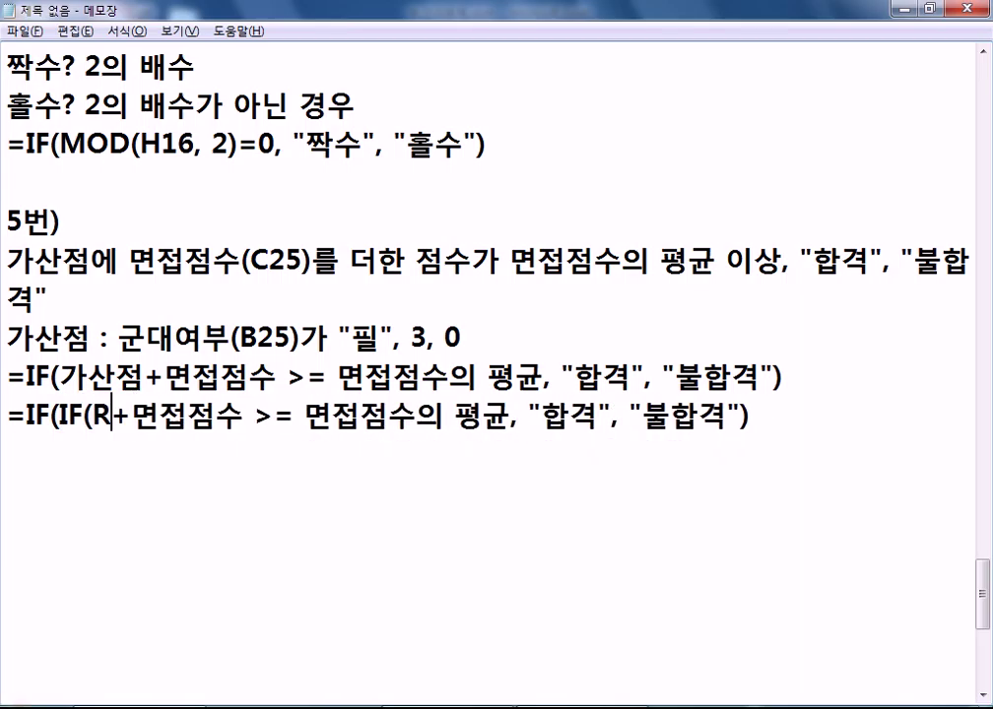
key("BackSpace")
key("BackSpace")
key("Hangul")
type("ㄱ")
type("군대여부=")
type("\"필\"")
type(",)")
key("Left")
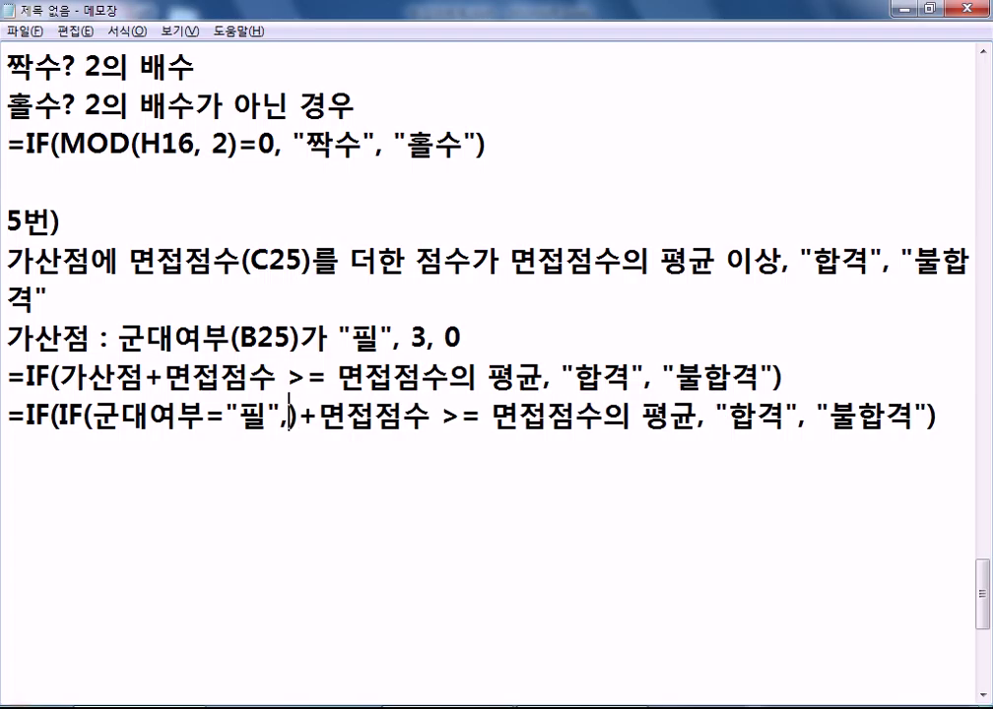
type("3, 0")
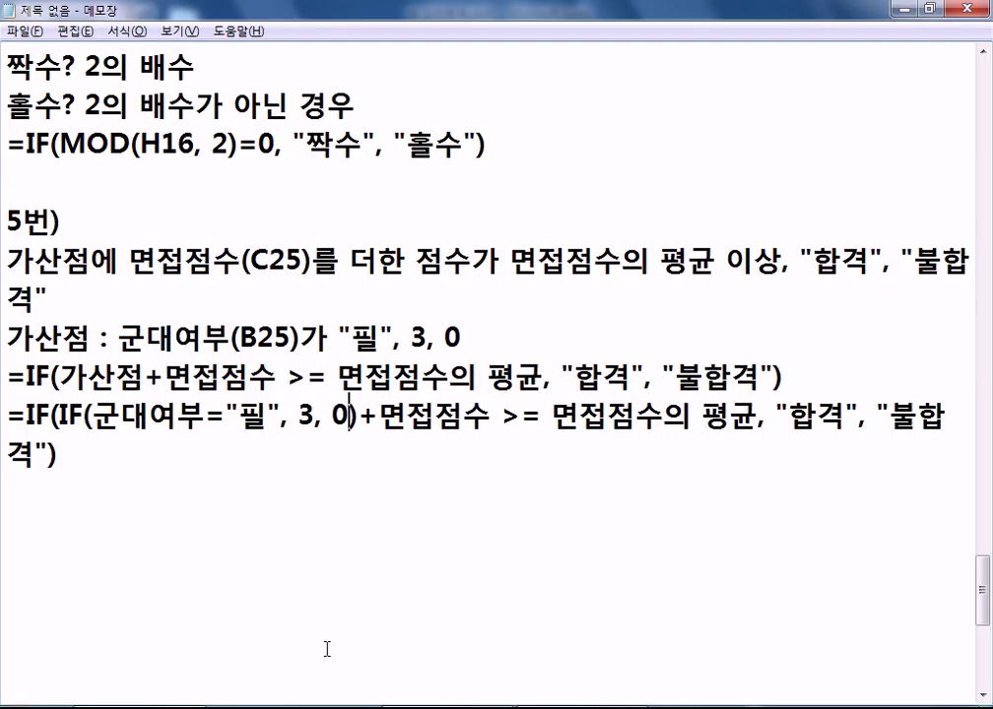
left_click_drag(58, 419, 360, 419)
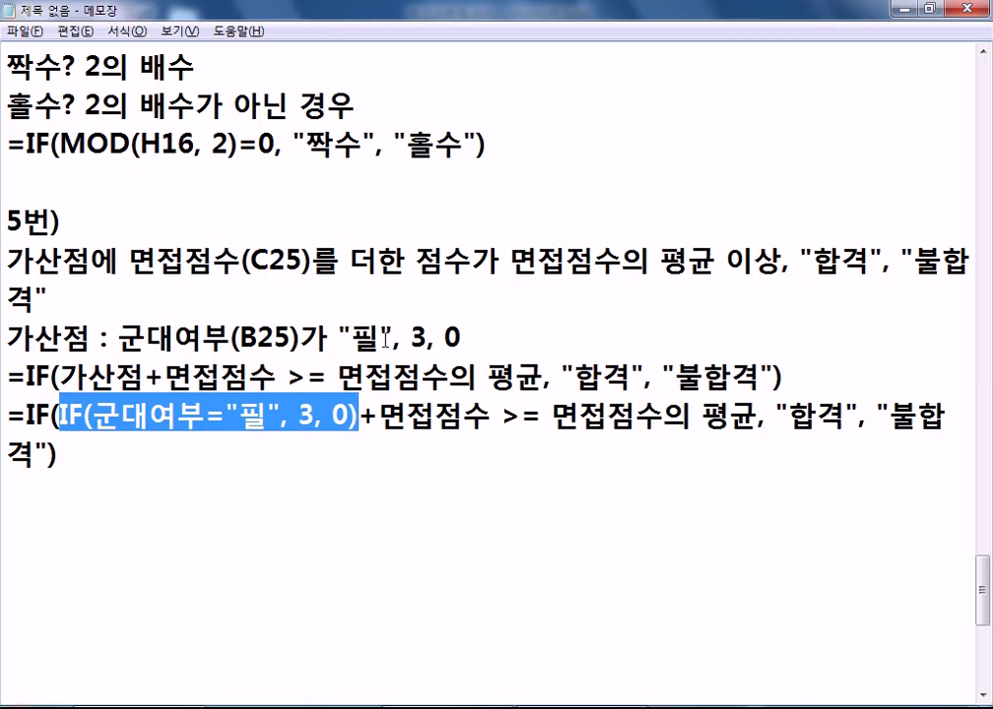
left_click(59, 417)
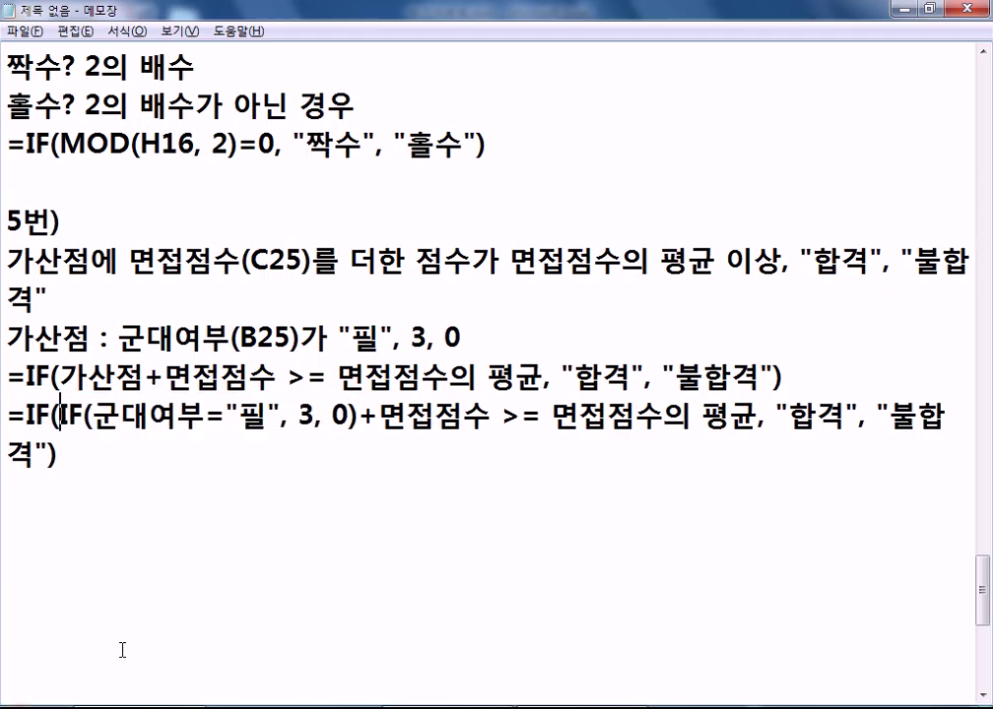
- Compare the nested IF in the earlier MAX/MIN exercise with the IF(군대여부="필", 3, 0) part of the exercise 5 outline
scroll(125, 646, "up", 4)
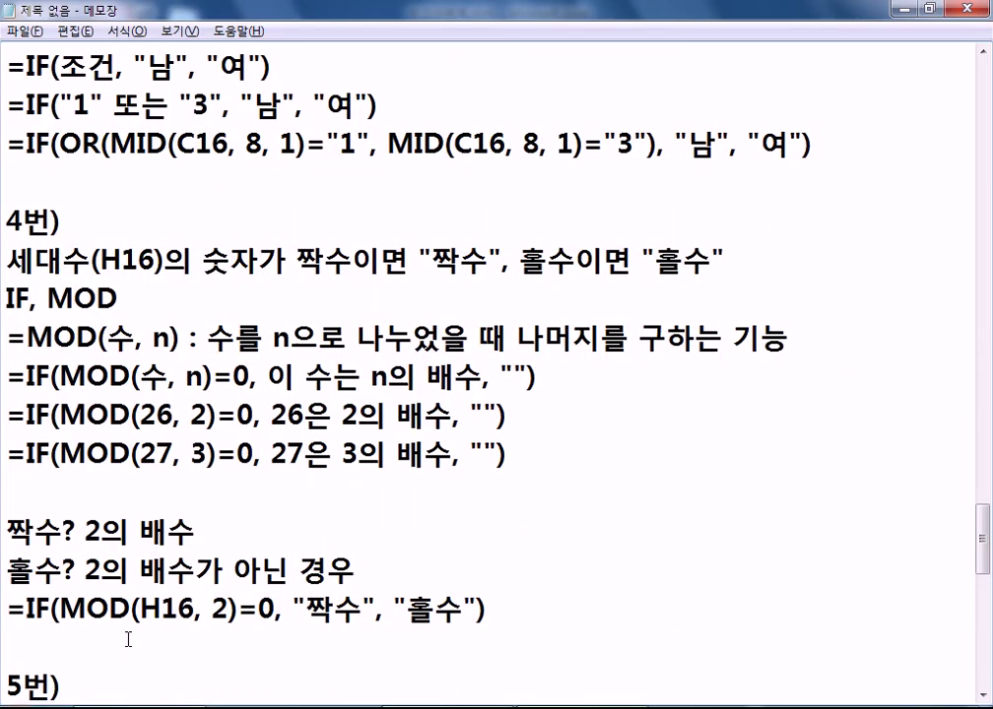
scroll(54, 242, "up", 3)
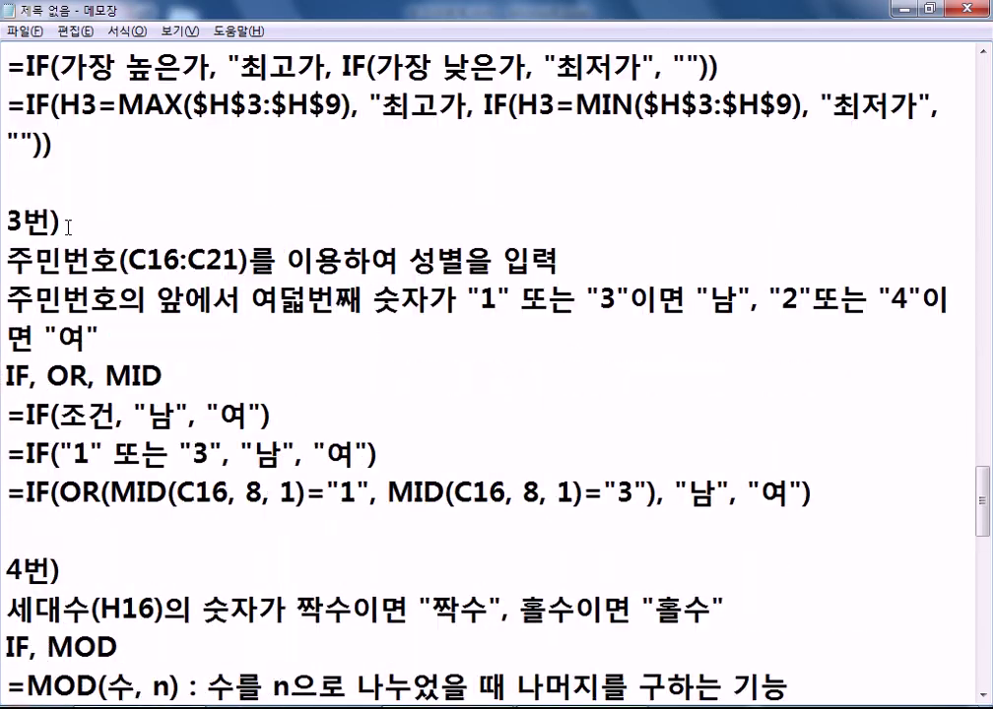
left_click_drag(46, 109, 803, 105)
left_click(864, 106)
scroll(454, 362, "down", 8)
scroll(266, 432, "down", 2)
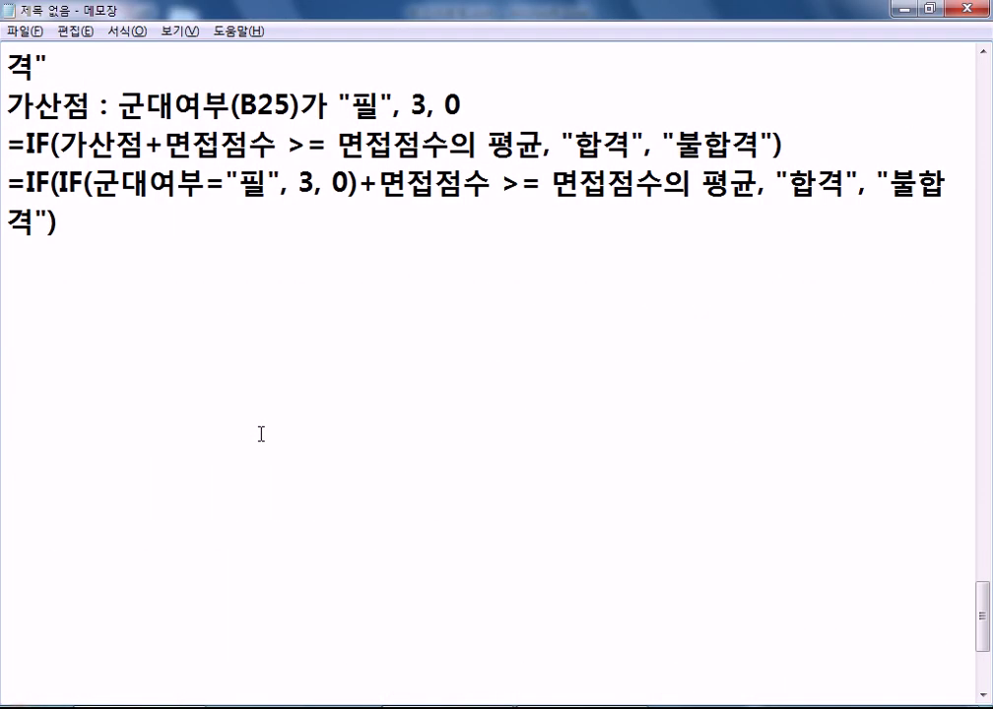
scroll(261, 431, "up", 1)
left_click_drag(26, 299, 364, 298)
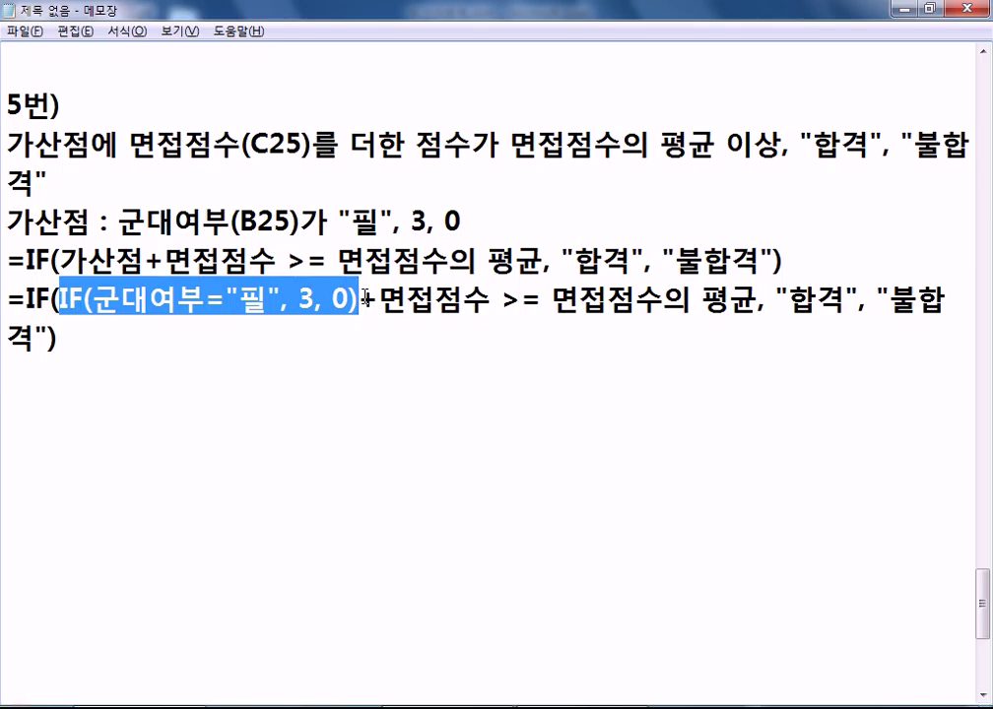
left_click(329, 356)
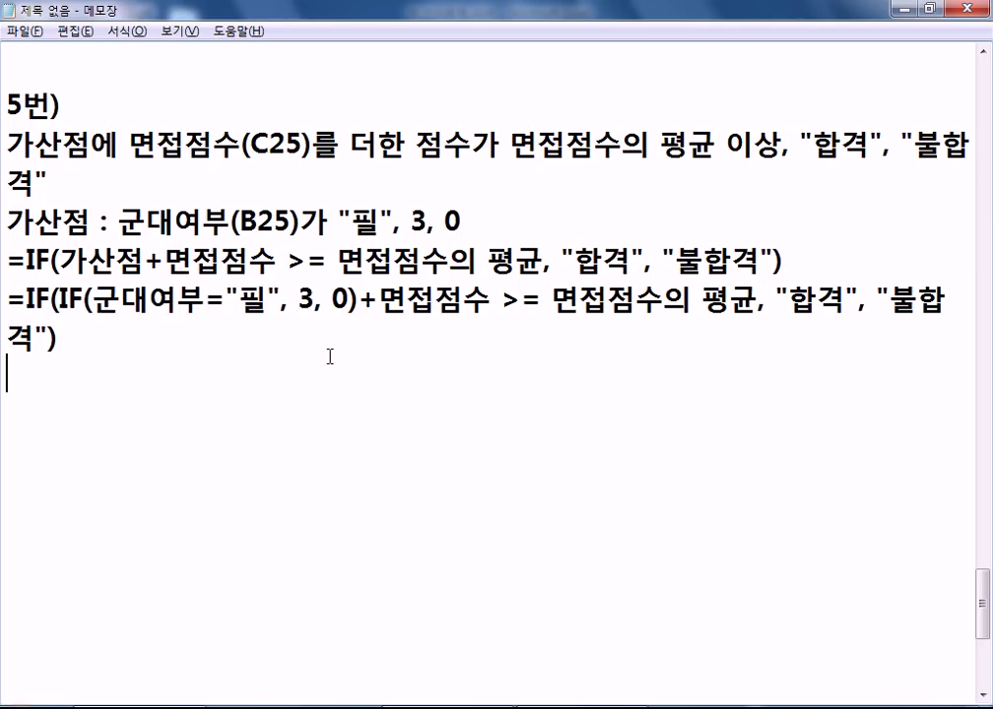
- Compare the 가산점 and 면접점수 wording of the exercise 5 condition with 가산점+면접점수 in the first IF outline
left_click_drag(74, 145, 5, 146)
left_click(215, 141)
left_click_drag(215, 141, 415, 146)
left_click_drag(61, 260, 277, 260)
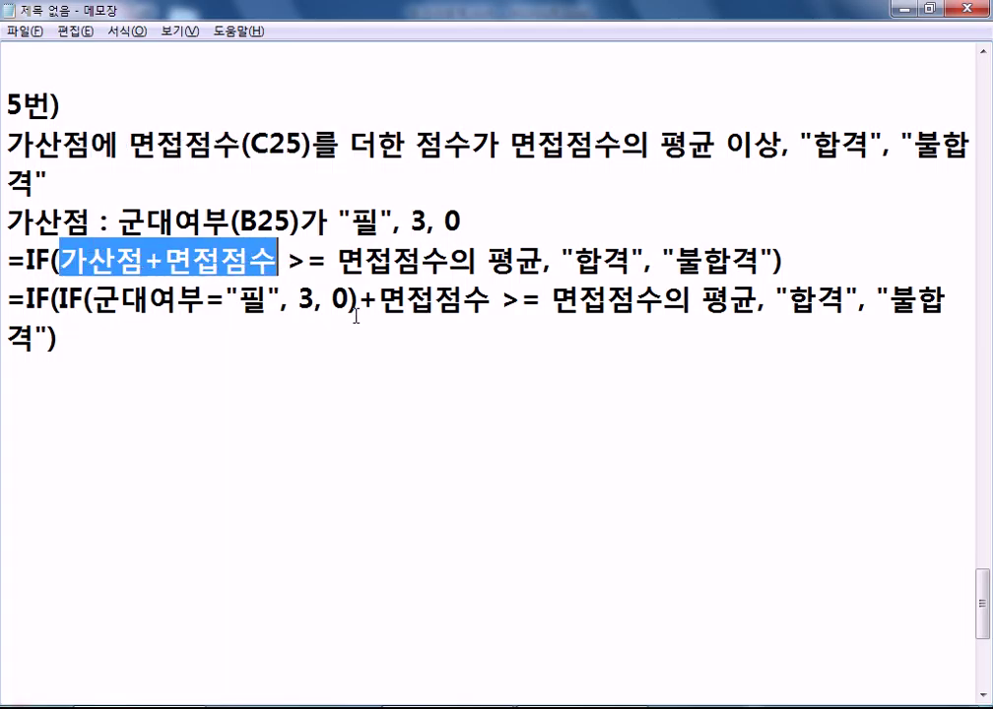
- Duplicate the nested IF outline onto the line directly below it
left_click_drag(8, 300, 48, 366)
key("ctrl+c")
left_click(48, 365)
key("ctrl+v")
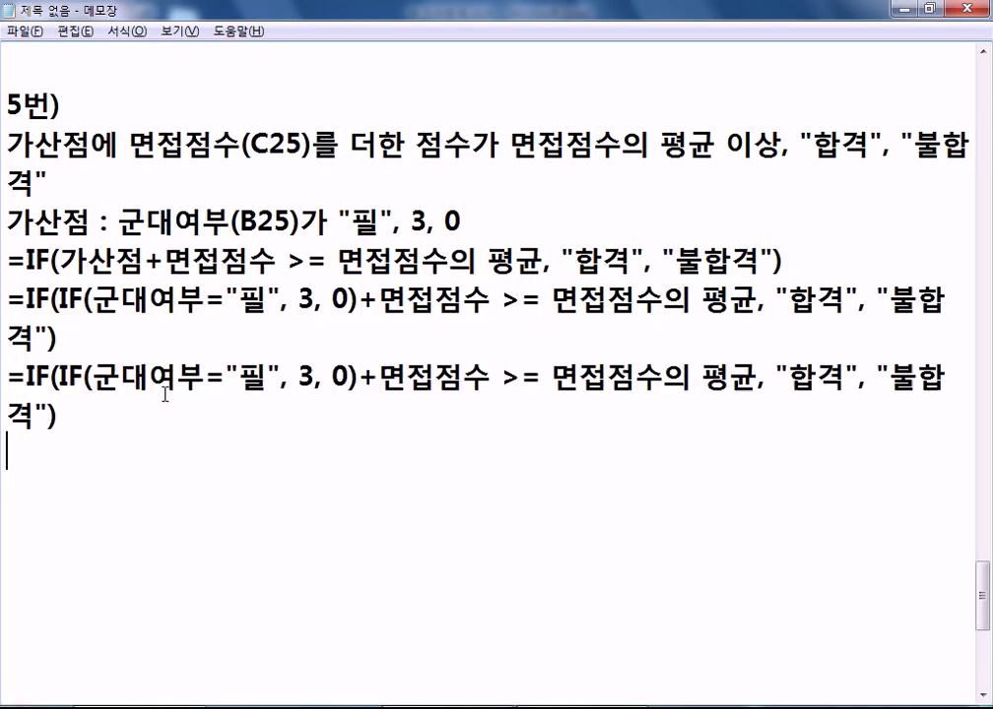
- Replace 면접점수 before the >= operator in the new copy with C25
left_click_drag(380, 377, 483, 374)
type("ㅊ")
key("BackSpace")
type("C225")
key("BackSpace")
key("BackSpace")
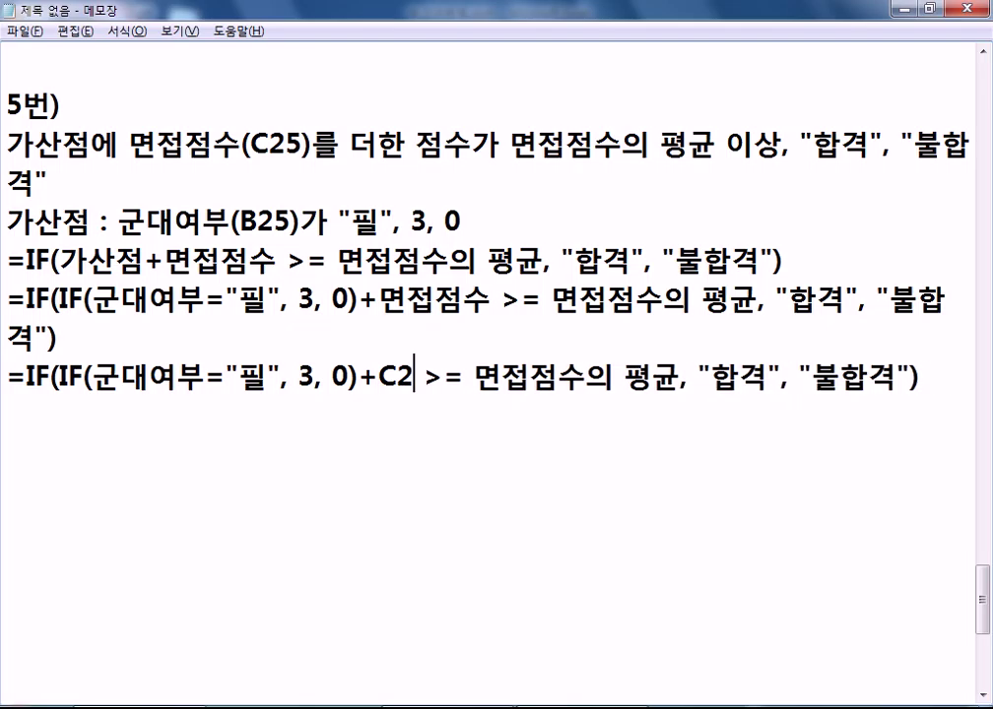
type("5")
- Replace 면접점수의 평균 in the last formula line with AVERAGE(C25:C32)
key("Right")
key("Right")
key("Right")
key("Right")
key("Right")
key("Right")
key("Right")
key("Right")
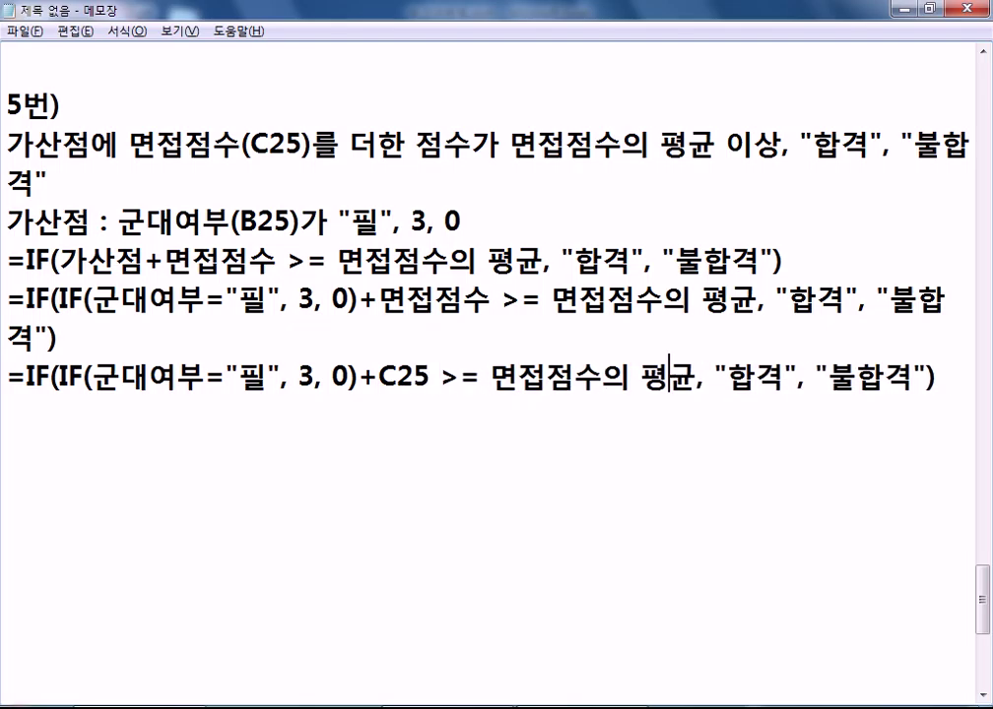
left_click(512, 360)
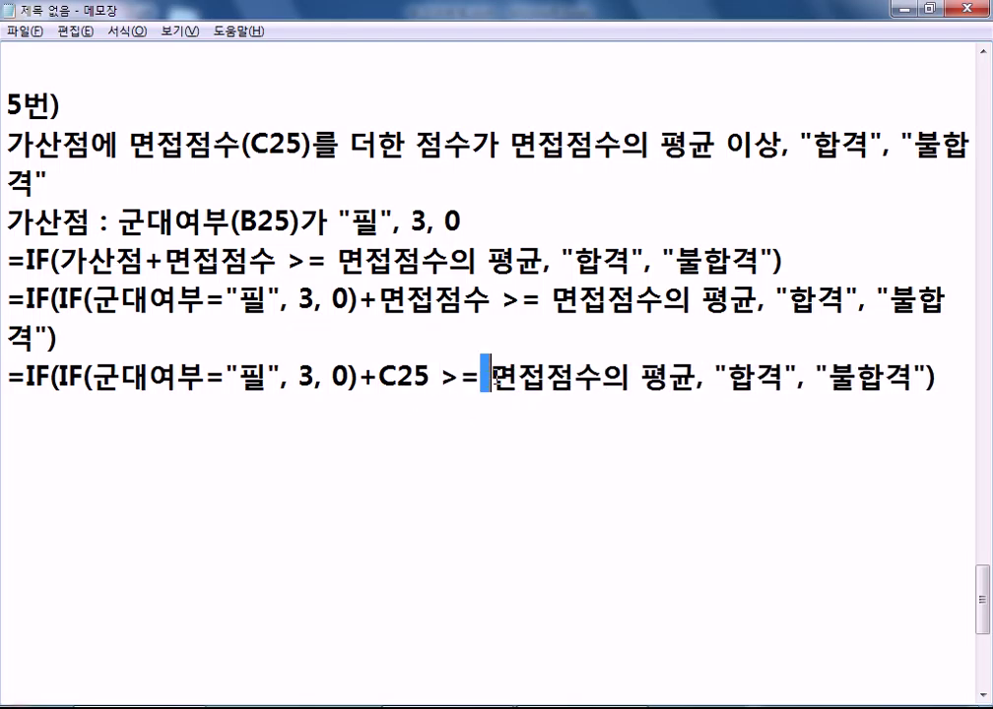
type("AVERAGE")
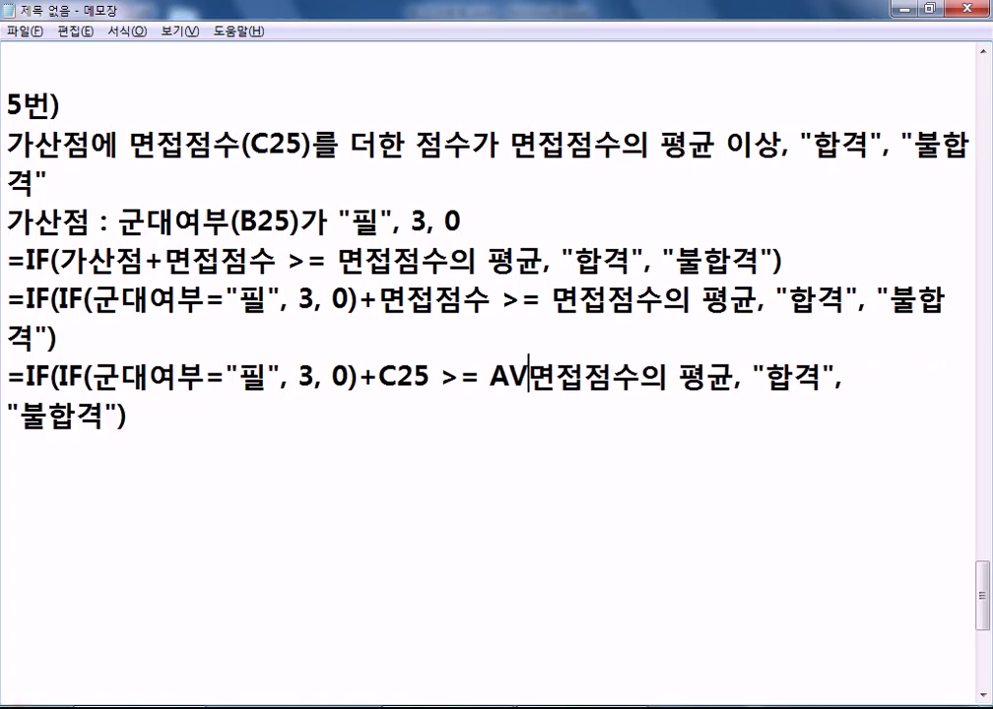
type("(C")
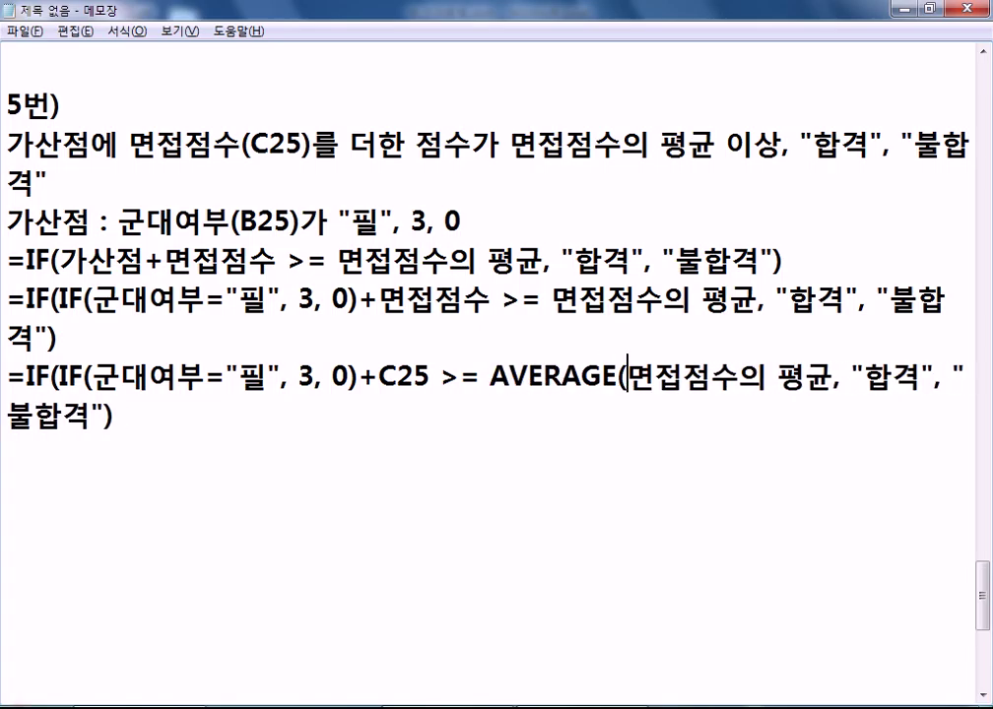
type("25:")
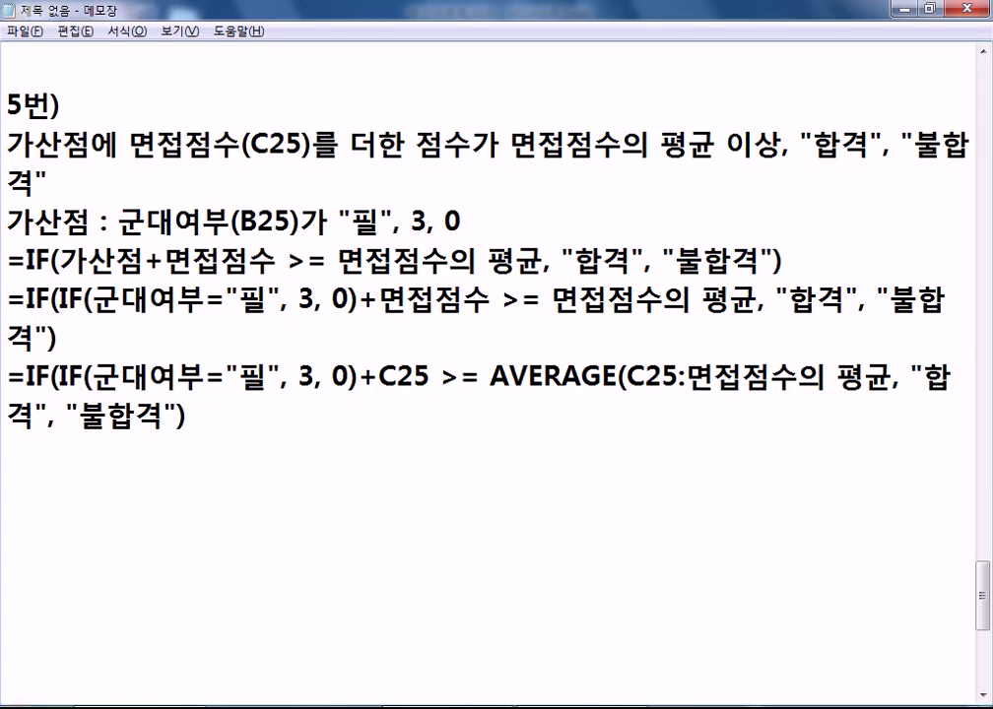
type("C32_")
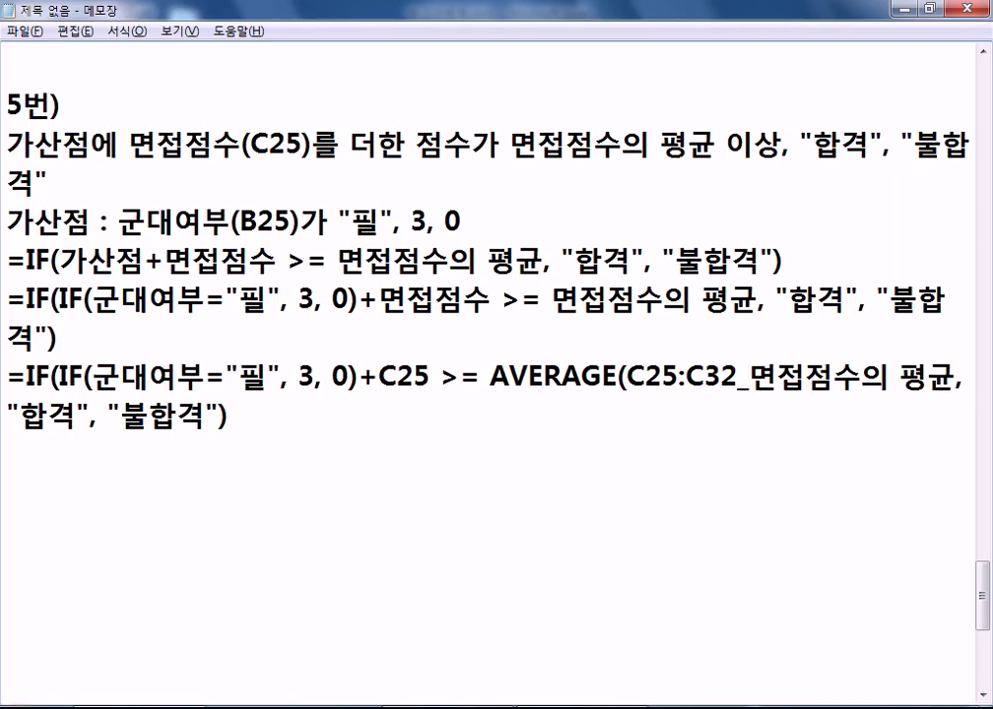
key("BackSpace")
type(")")
key("Delete")
key("Delete")
key("Delete")
key("Delete")
key("Delete")
key("Delete")
key("Delete")
key("Delete")
- Make the AVERAGE range absolute as $C$25:$C$32
key("Left")
key("Left")
key("Left")
key("Left")
key("Left")
key("Left")
key("Left")
key("Left")
type("$")
key("Right")
type("$")
key("Right")
key("Right")
key("Right")
type("$")
key("Right")
- Remove the spaces around the >= operator in the last formula line
key("ctrl+Left")
key("ctrl+Left")
key("ctrl+Left")
key("ctrl+Left")
key("ctrl+Left")
key("ctrl+Left")
key("ctrl+Left")
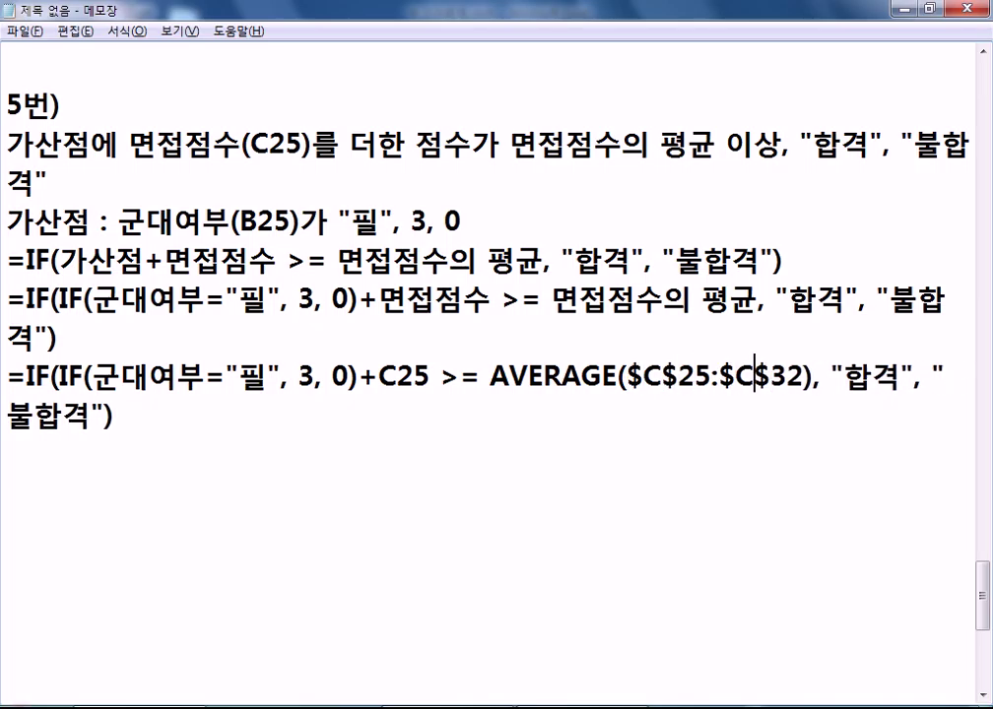
key("Delete")
key("Right")
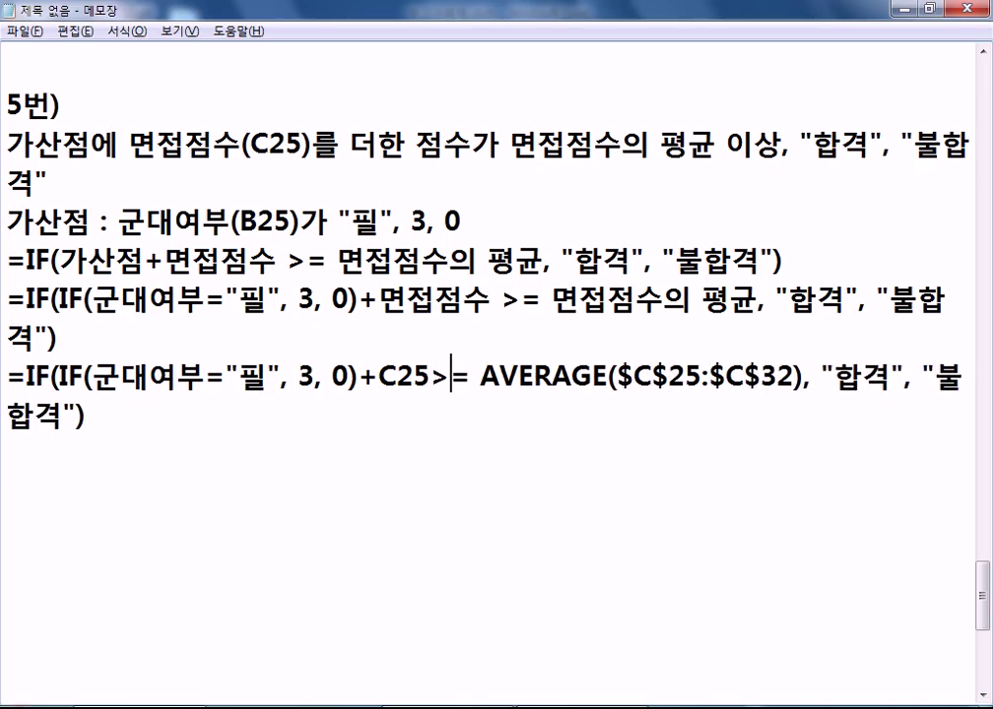
key("Right")
key("Delete")
key("Left")
- Replace 군대여부 in the nested IF of the last formula line with B25
key("ctrl+Left")
key("ctrl+Left")
key("ctrl+Left")
key("ctrl+Left")
key("ctrl+Left")
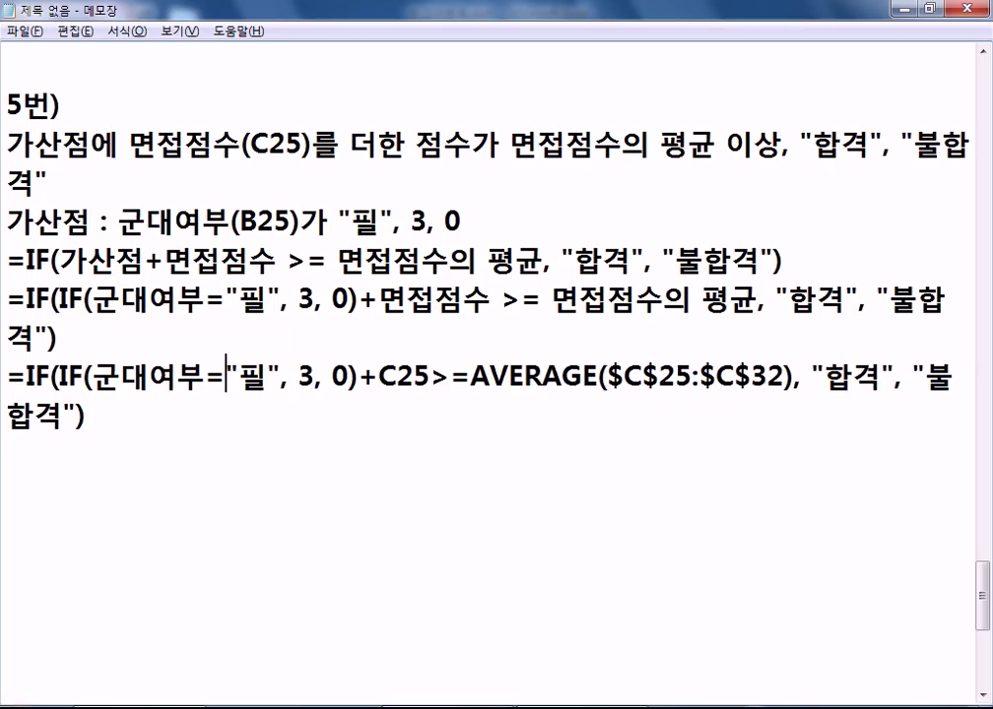
key("Right")
key("Right")
type("B25")
key("Delete")
key("Delete")
key("Delete")
key("Delete")
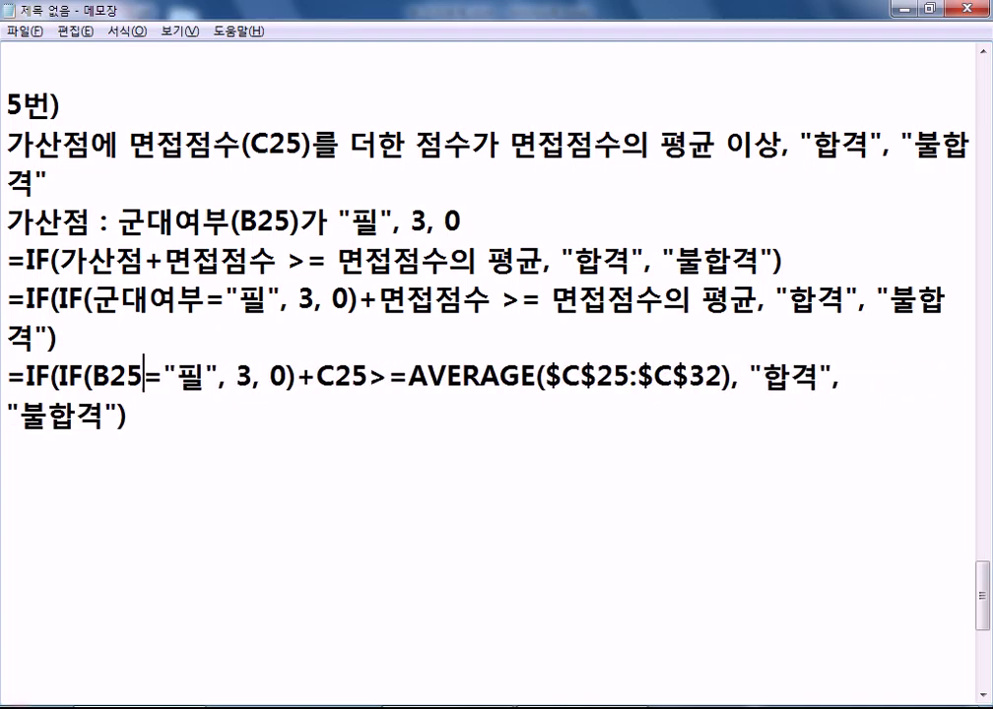
- Review the parts of the completed formula against the exercise 5 condition and 가산점 rule
left_click_drag(59, 377, 365, 376)
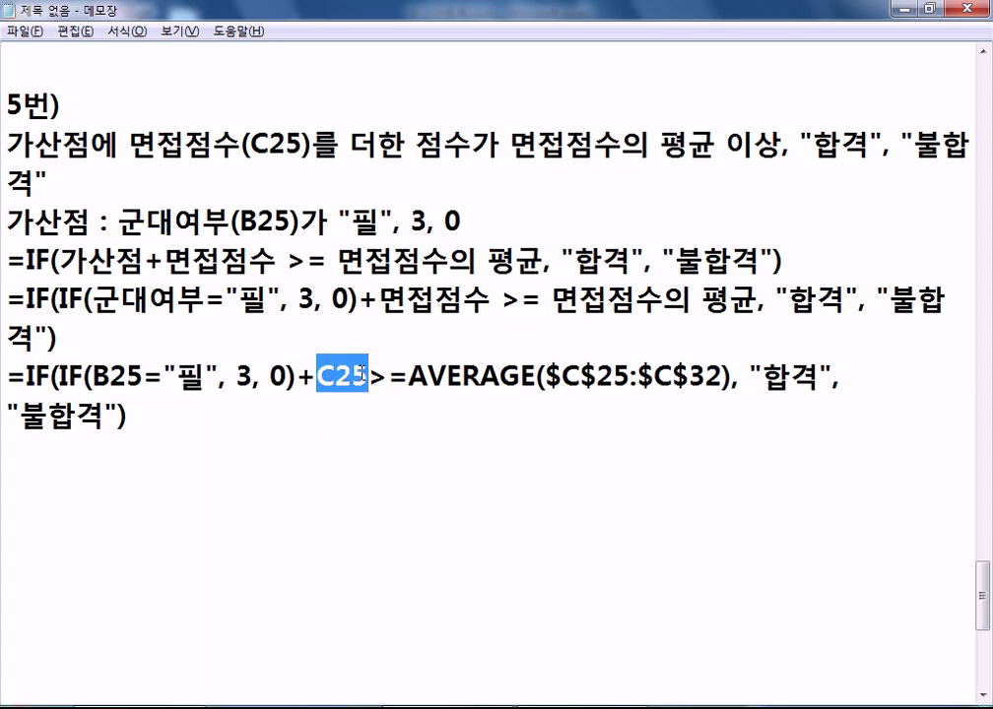
left_click_drag(409, 377, 734, 380)
left_click_drag(367, 378, 412, 378)
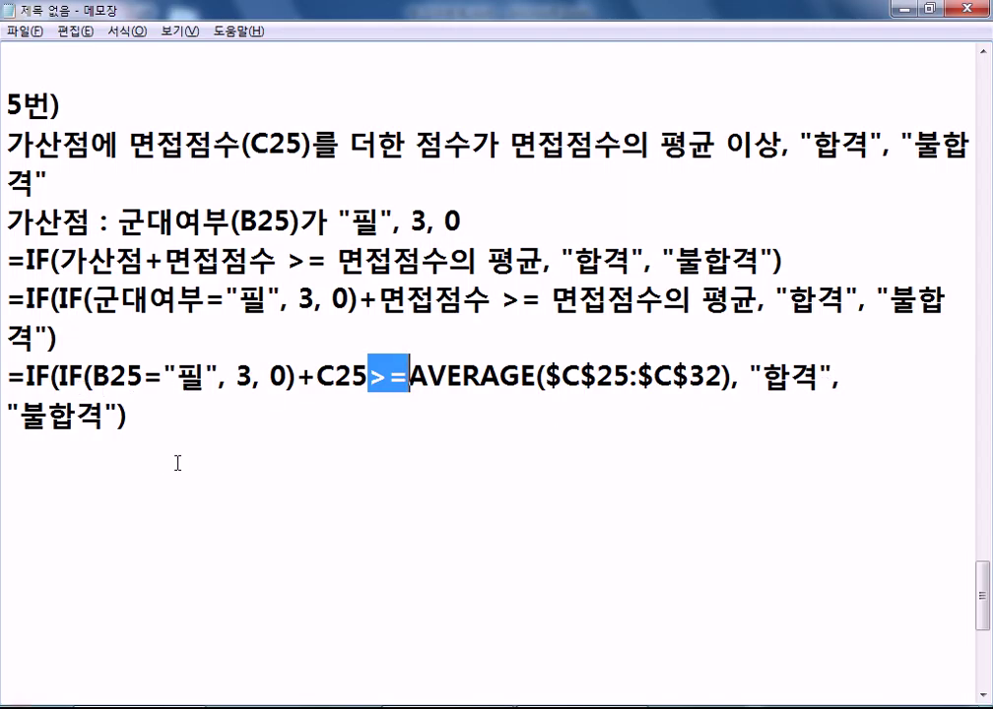
left_click(66, 380)
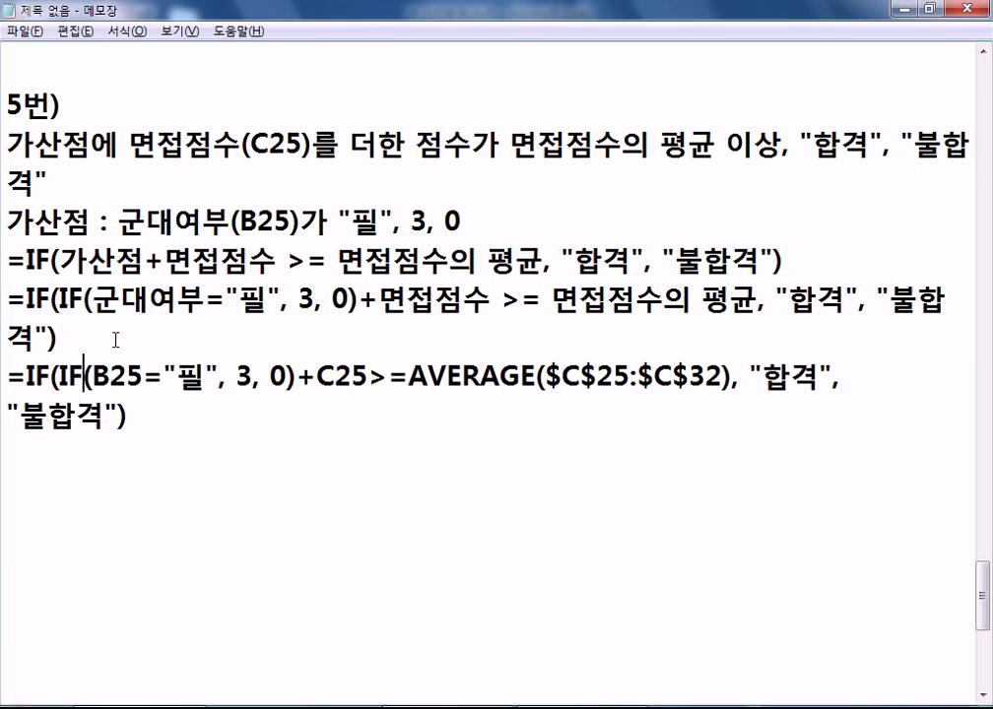
left_click_drag(32, 145, 10, 245)
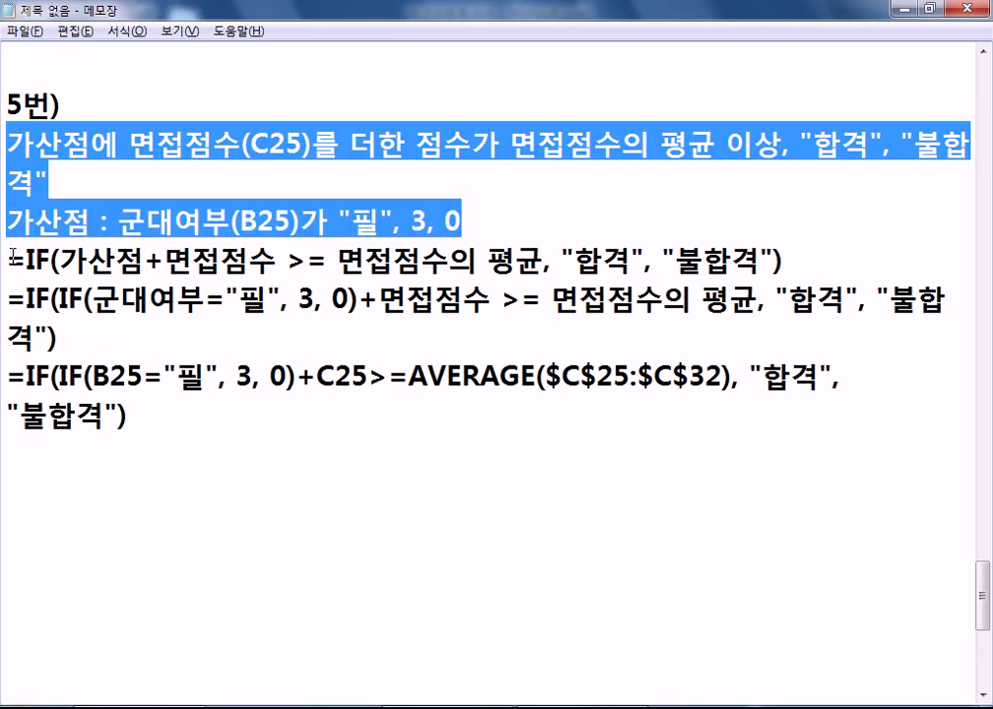
left_click(9, 255)
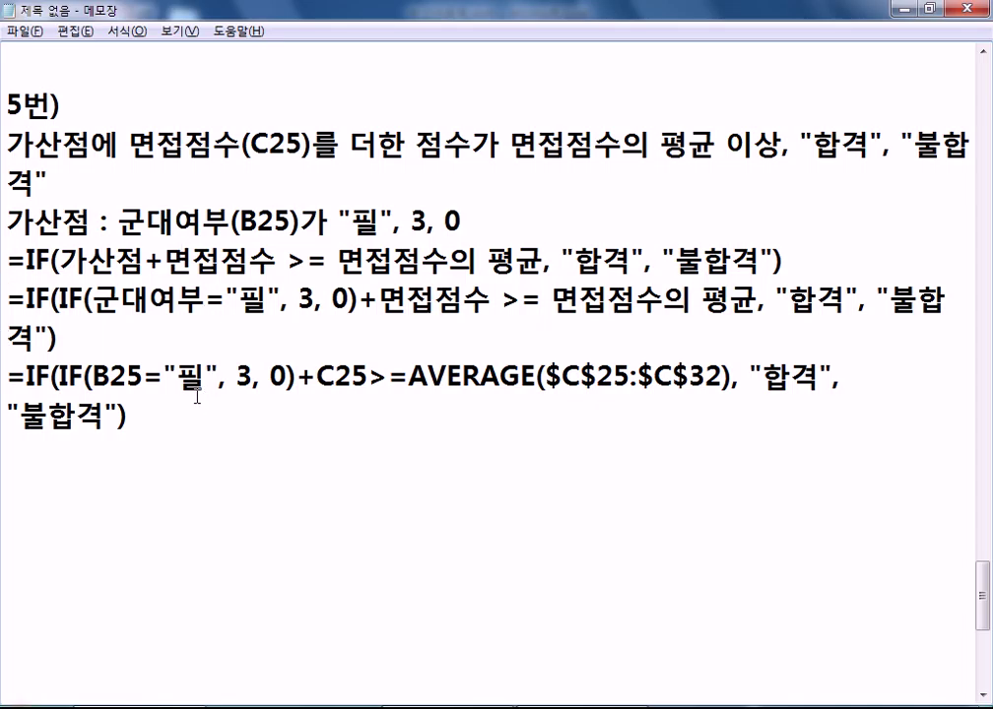
- Compare the nested IF(B25="필", 3, 0) in Notepad with the 군대여부 column of table 5 in Excel
key("alt+Tab")
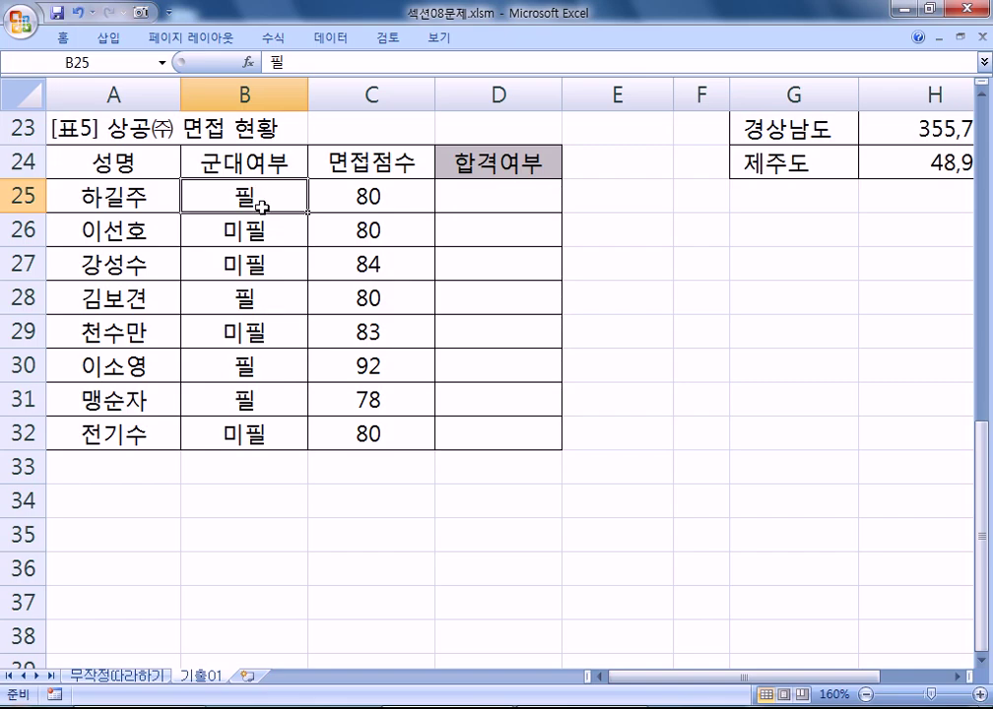
key("alt+Tab")
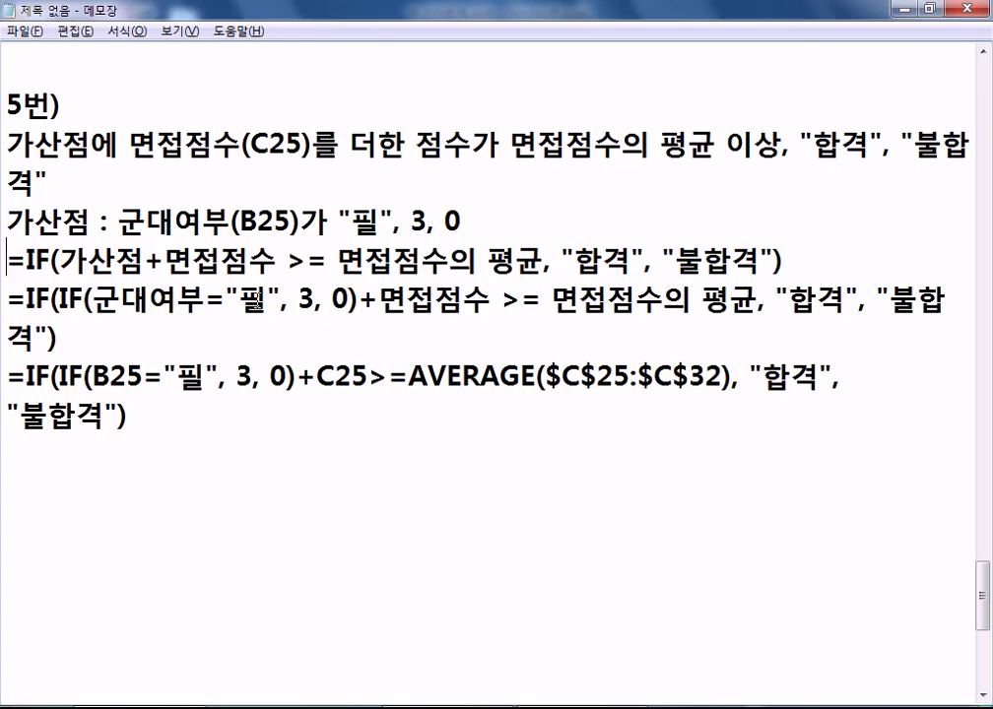
left_click_drag(60, 376, 296, 374)
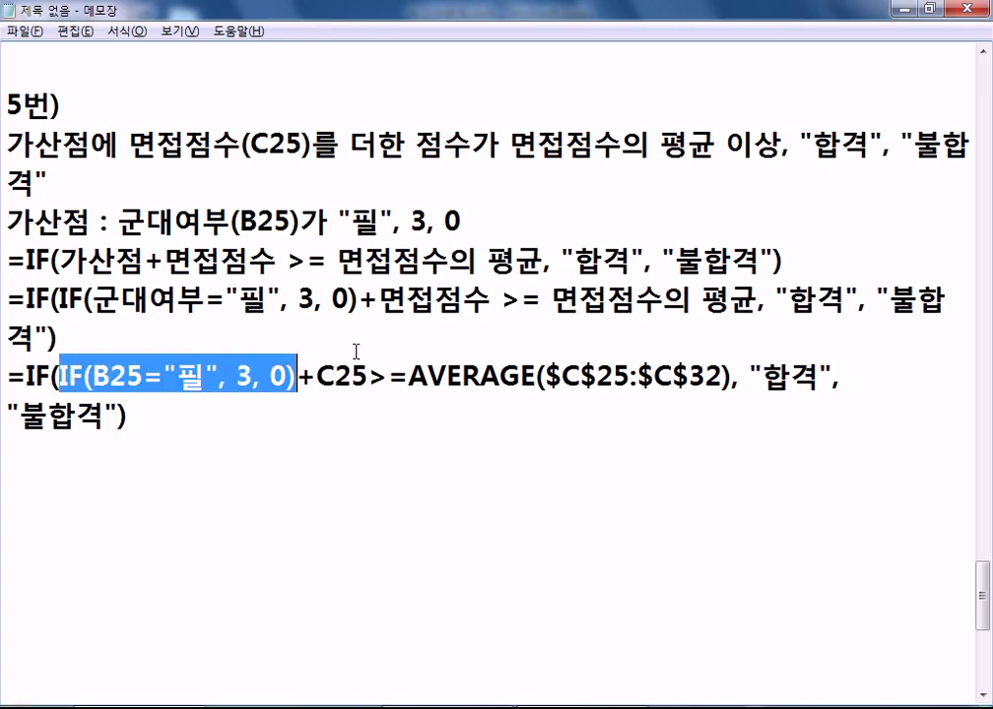
key("alt+Tab")
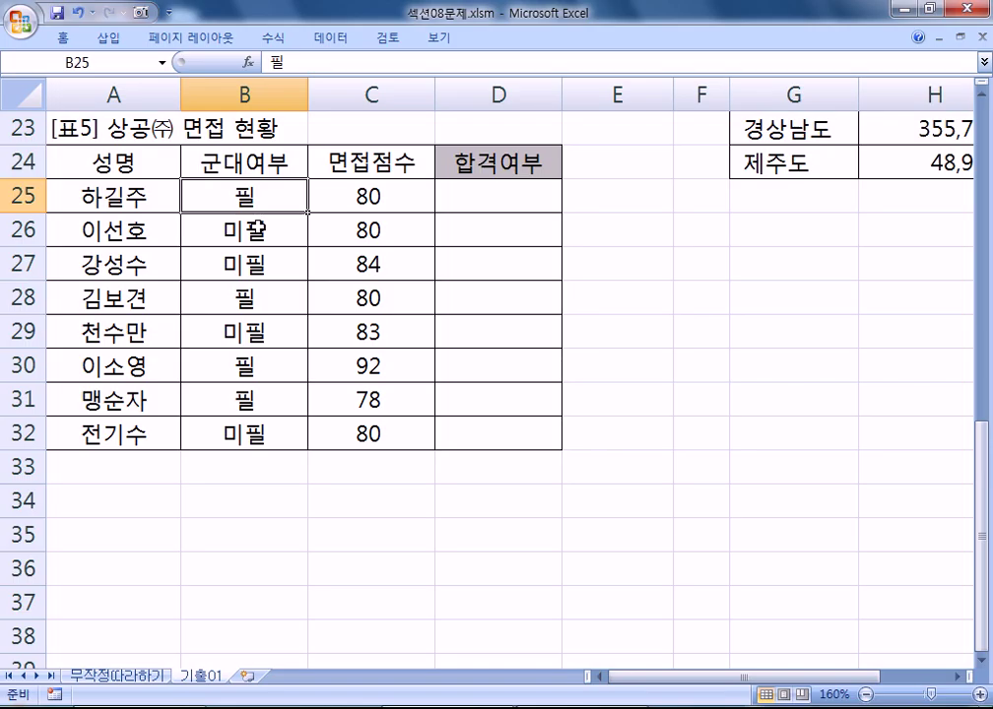
key("alt+Tab")
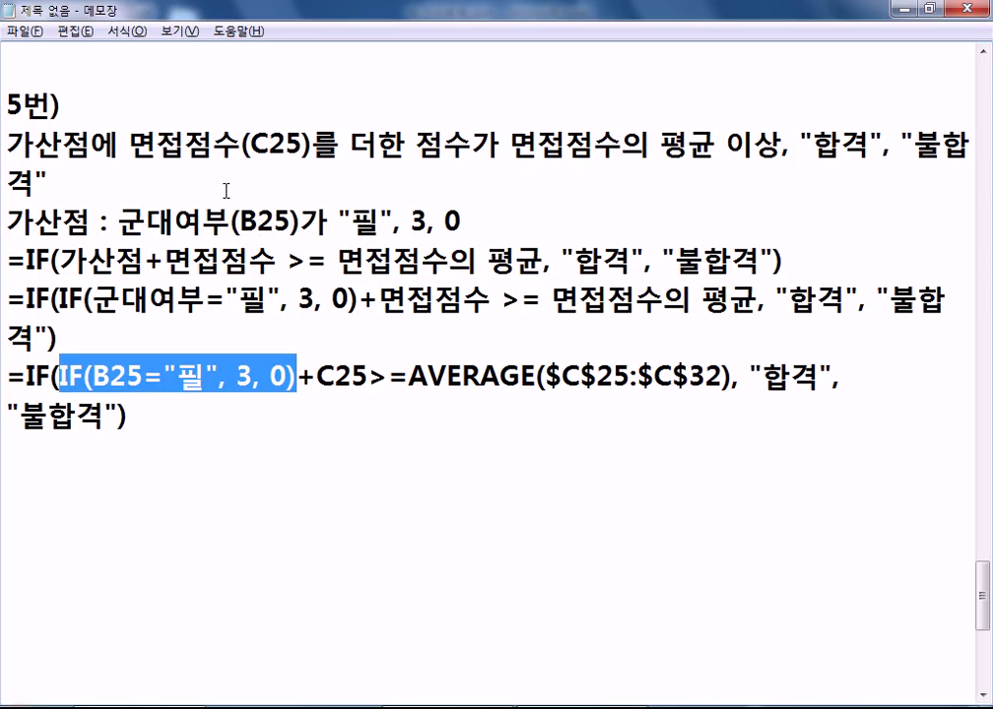
- Switch to Excel and examine the 필 and 미필 entries in the 군대여부 column of table 5
key("alt+Tab")
left_click(261, 296)
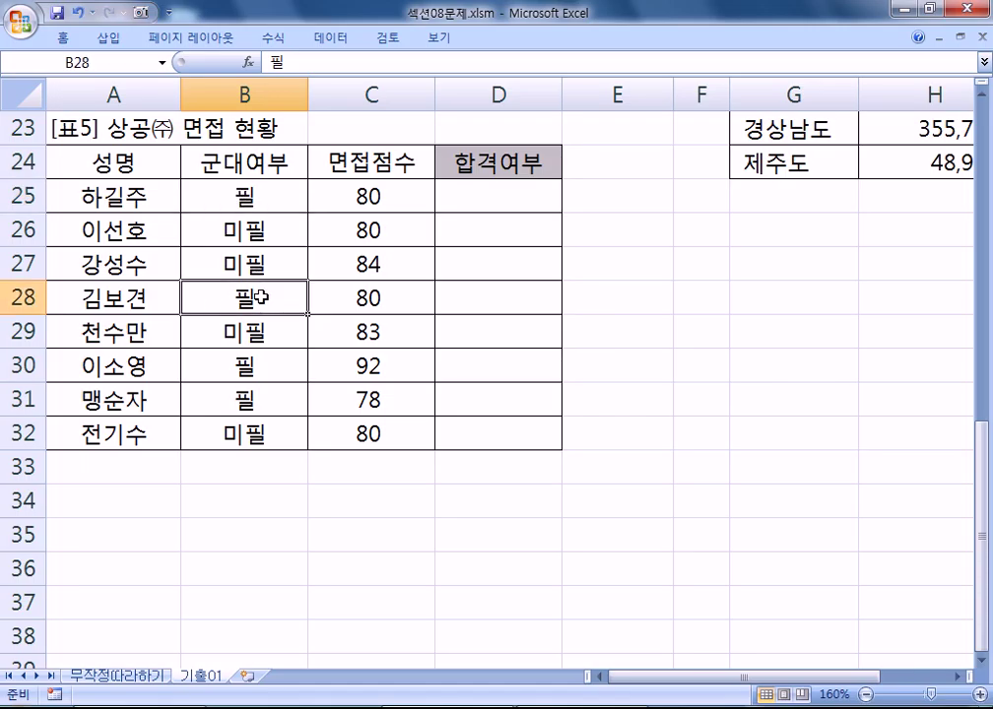
left_click(249, 401)
left_click(243, 238)
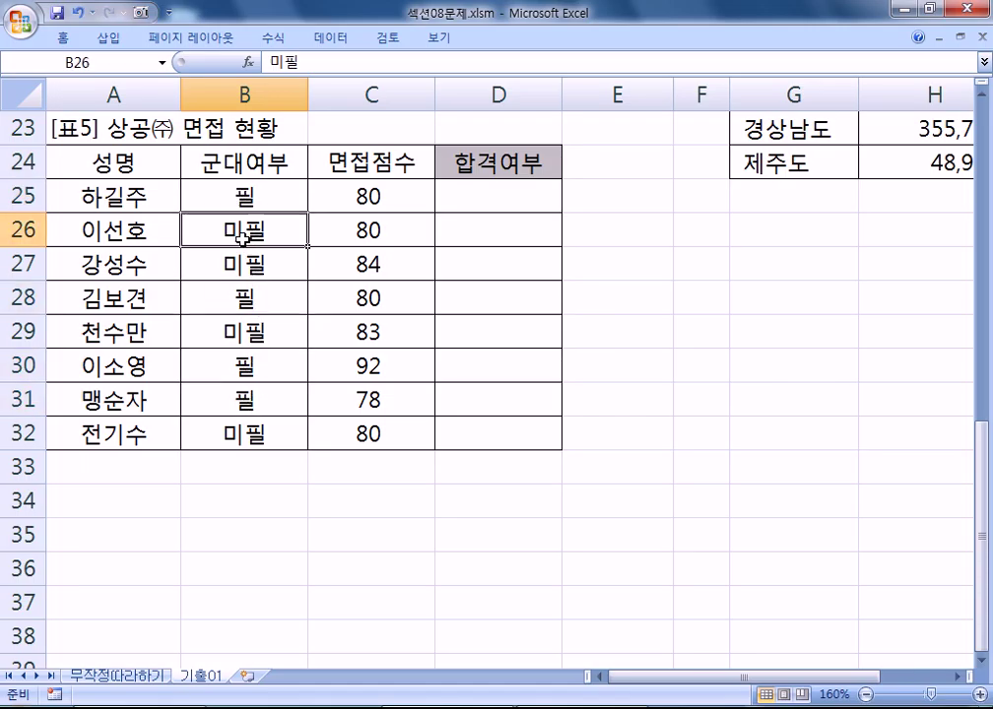
left_click(242, 266)
left_click(233, 343)
left_click(225, 404)
left_click(224, 426)
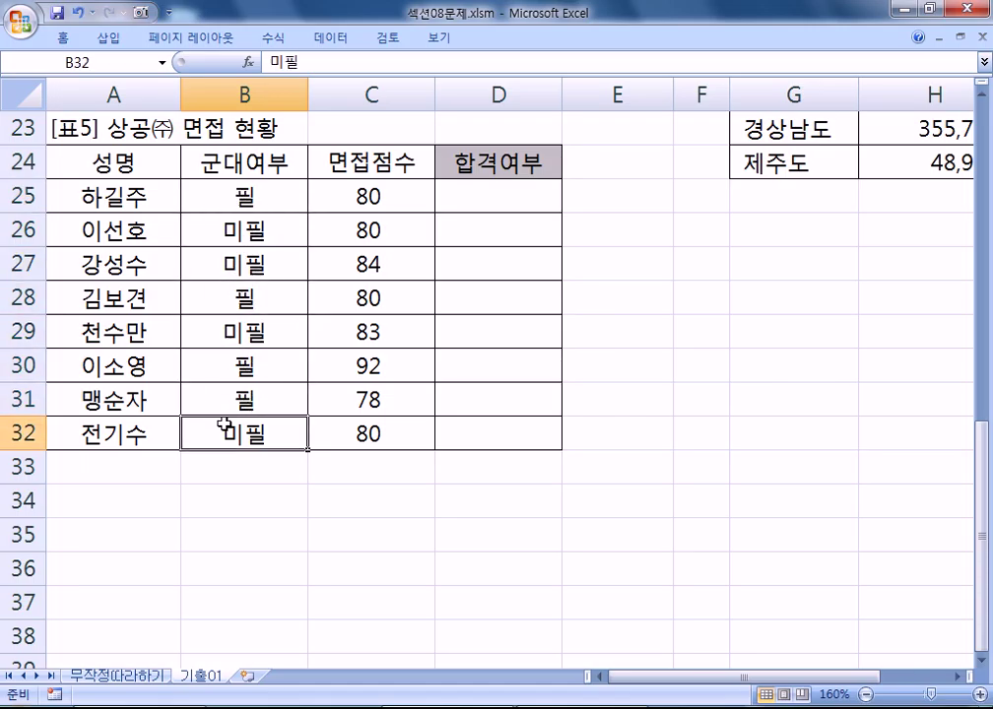
left_click(266, 199)
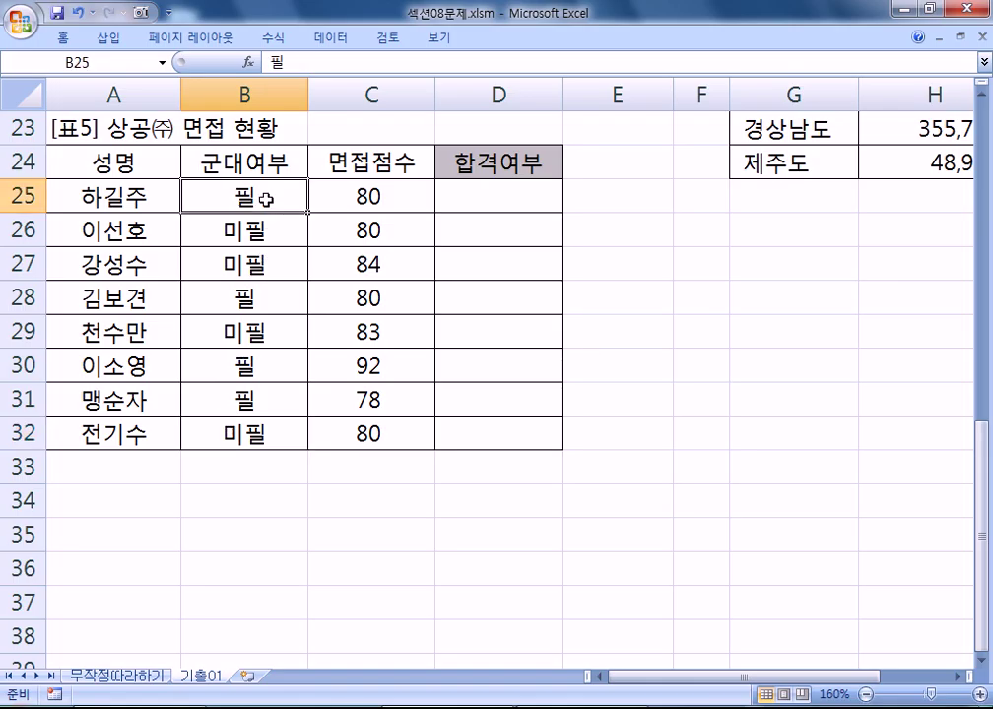
- Copy the completed exercise 5 formula from Notepad into cell D25 of the Excel sheet
key("alt+Tab")
left_click_drag(202, 421, 5, 382)
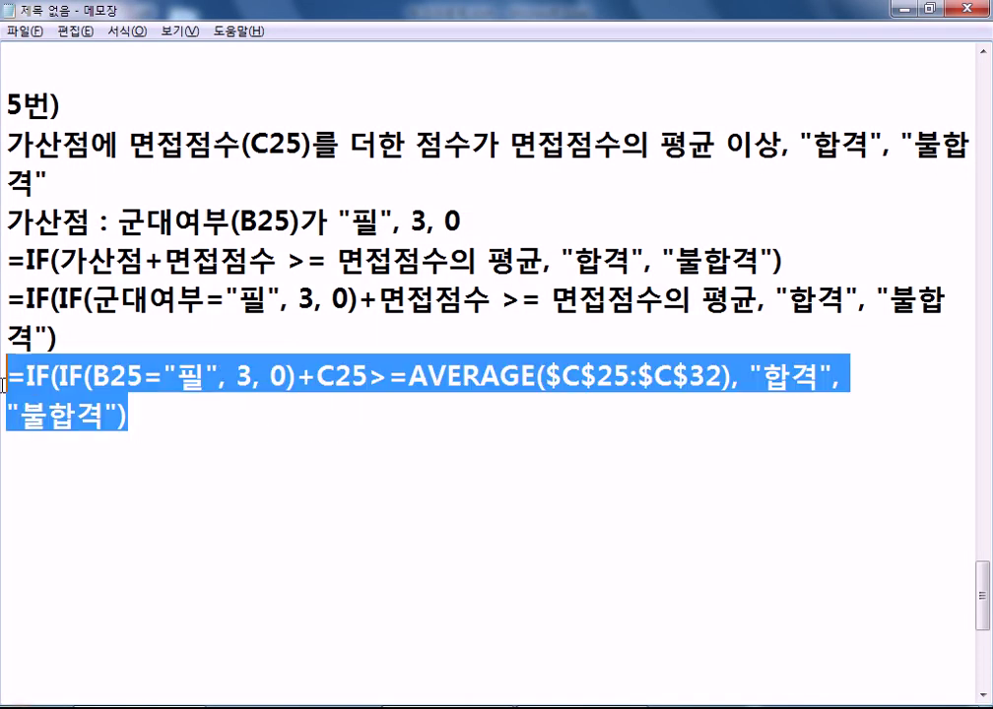
key("ctrl+c")
key("alt+Tab")
double_click(479, 193)
key("ctrl+v")
key("Return")
- Fill the D25 formula down to D32 and inspect the copied formula in D32
left_click(537, 197)
left_click_drag(562, 214, 541, 454)
double_click(493, 436)
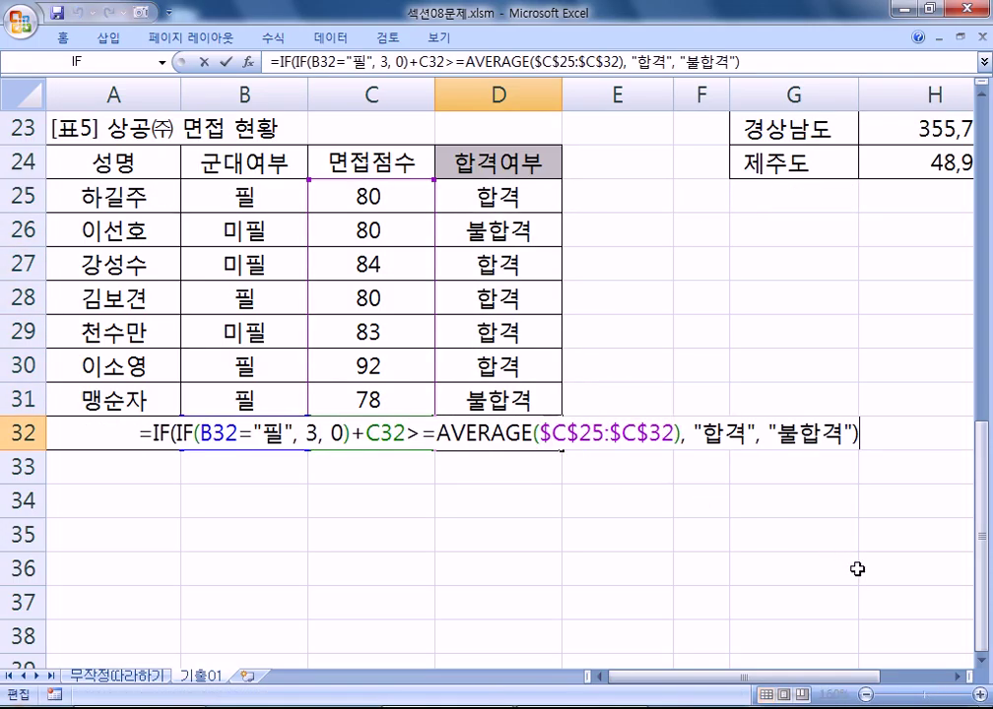
key("Escape")
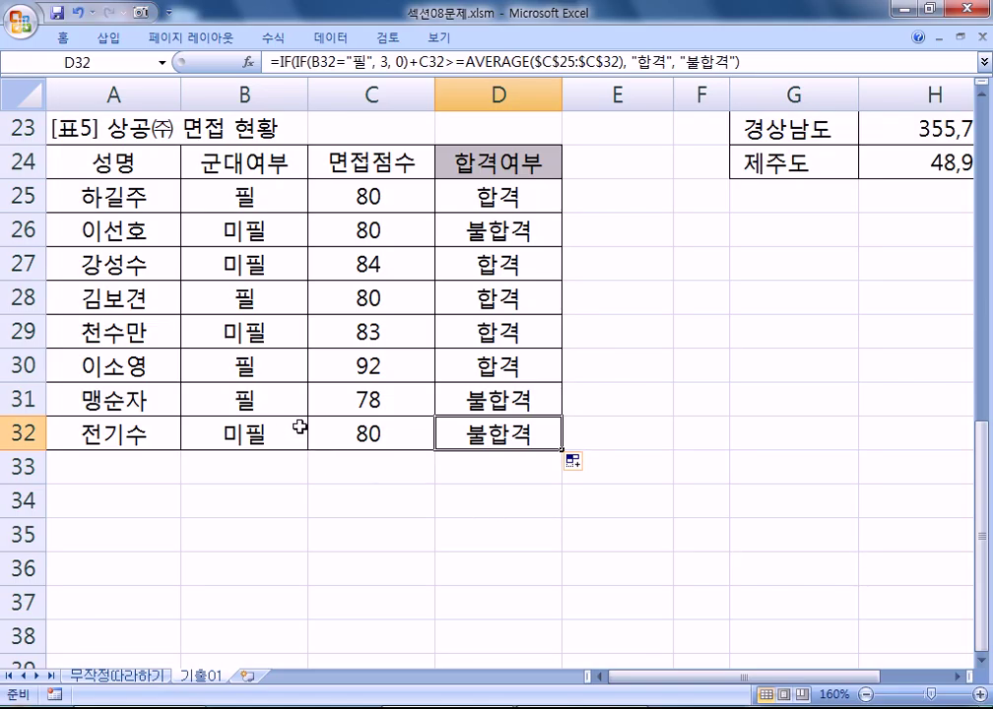
- Inspect the copied pass/fail formulas in D29, D27 and D31, and check the average of the interview scores in C25:C32
left_click(482, 328)
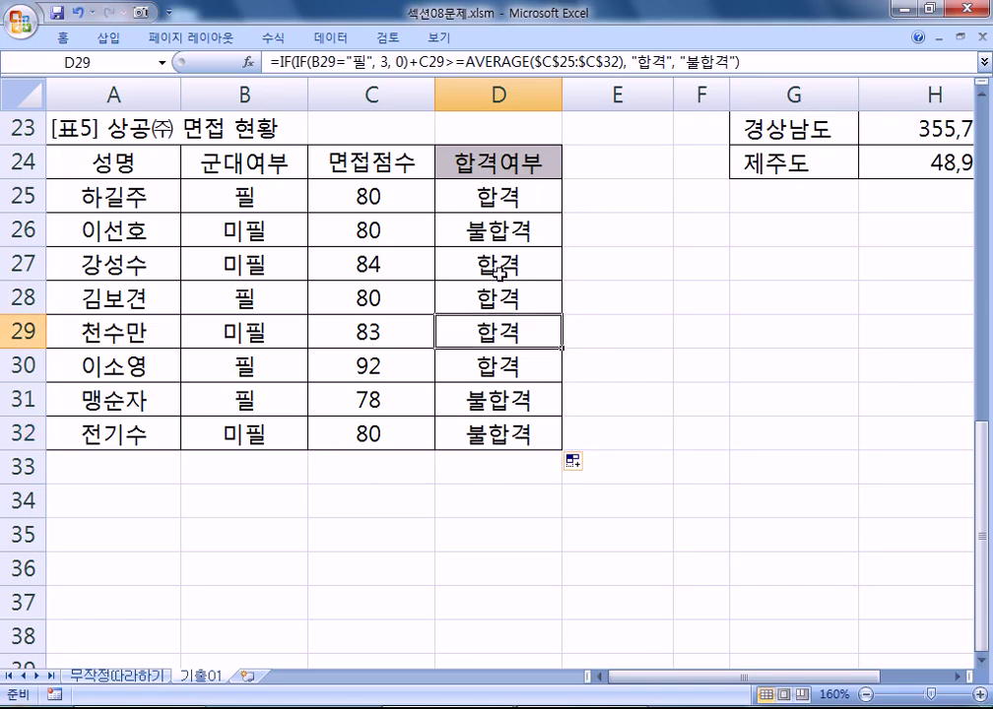
left_click(496, 262)
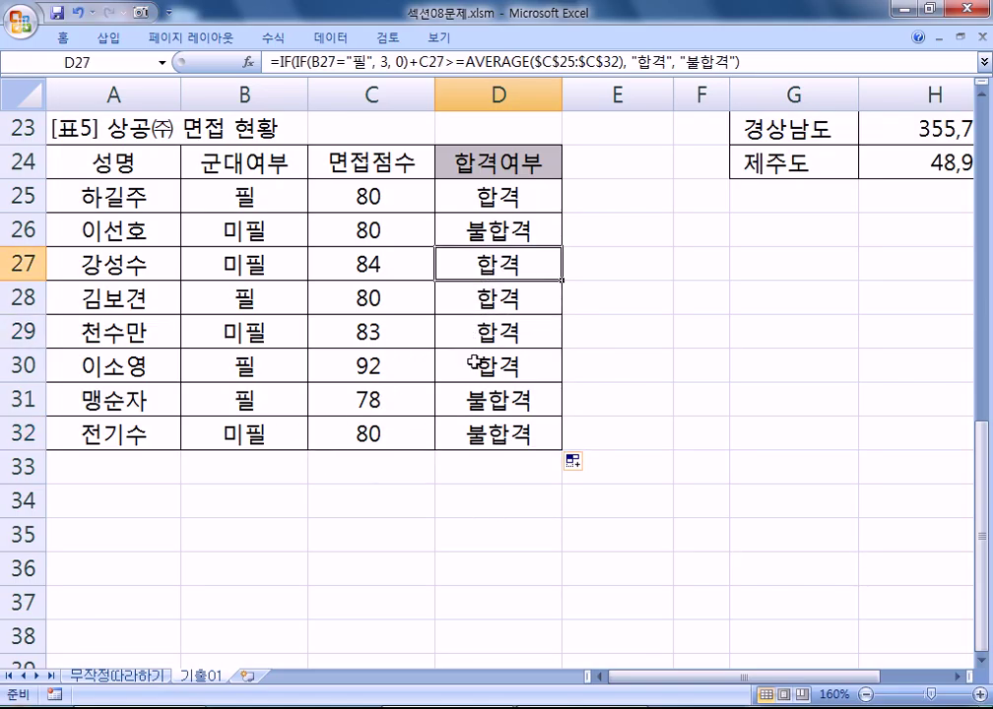
left_click(477, 400)
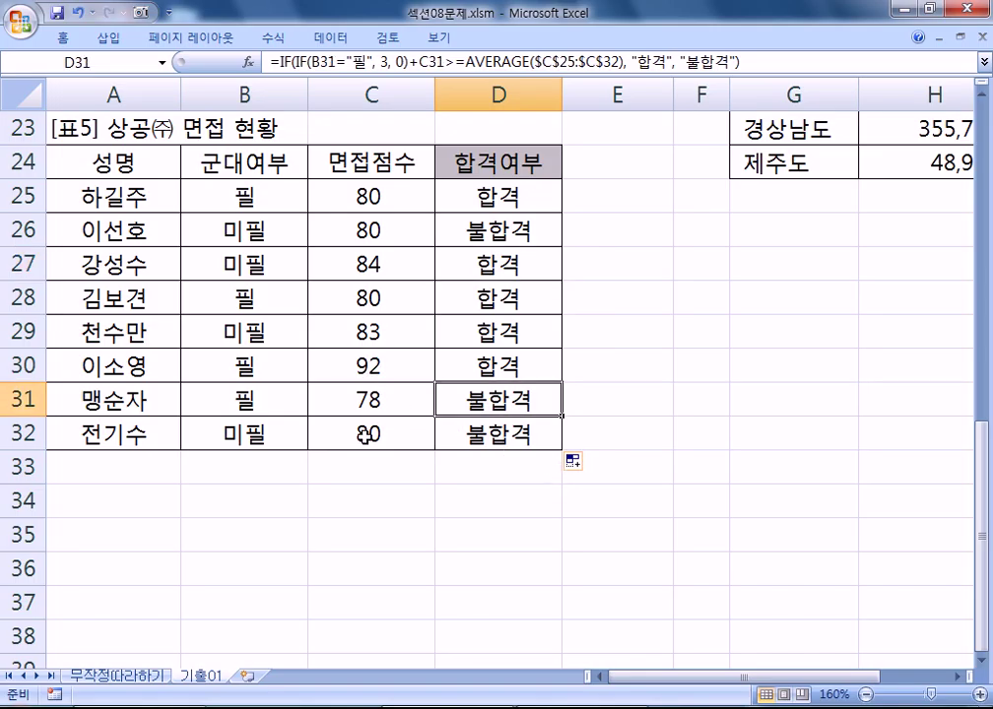
left_click(356, 466)
left_click_drag(389, 197, 382, 432)
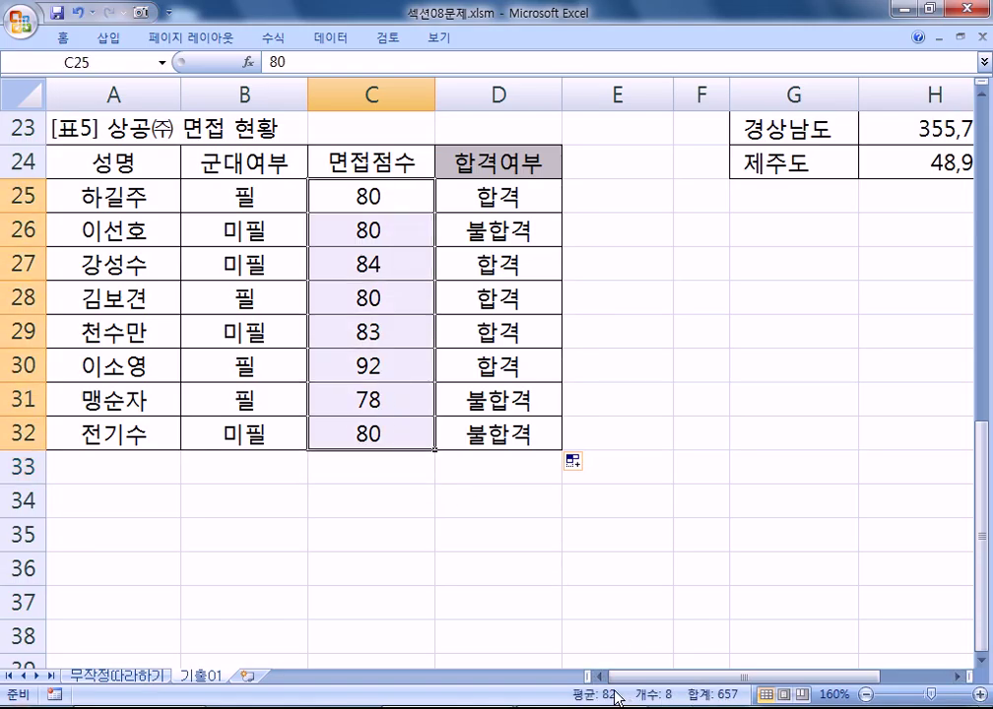
left_click(350, 459)
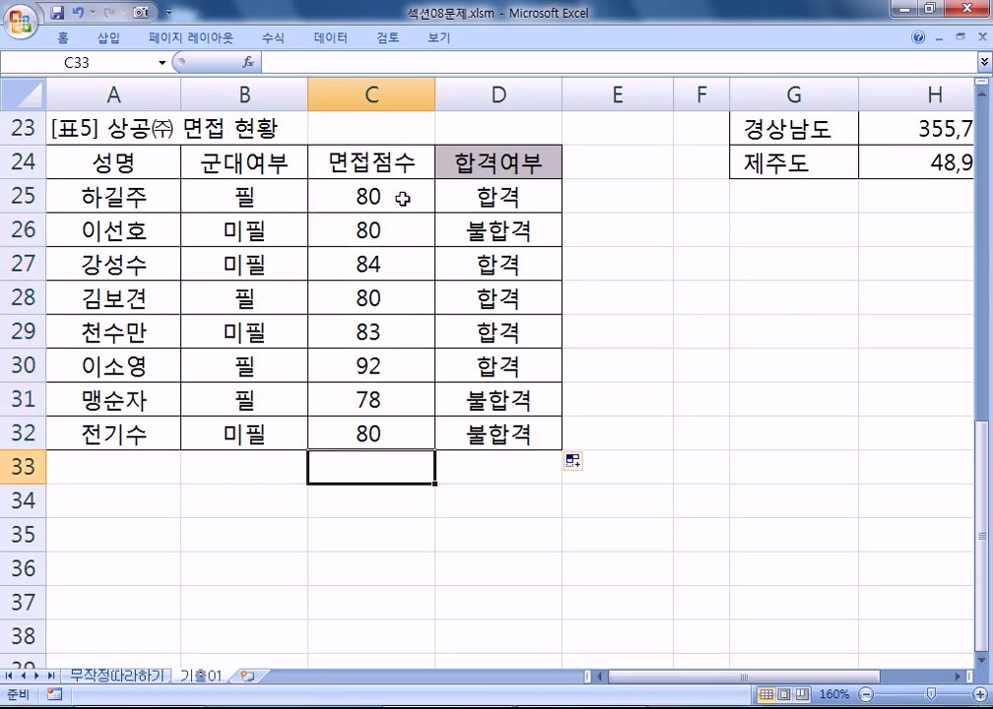
- Compare the 군대여부 and 면접점수 entries of table 5 row by row against the average of C25:C32 to verify the 합격여부 results
left_click(245, 197)
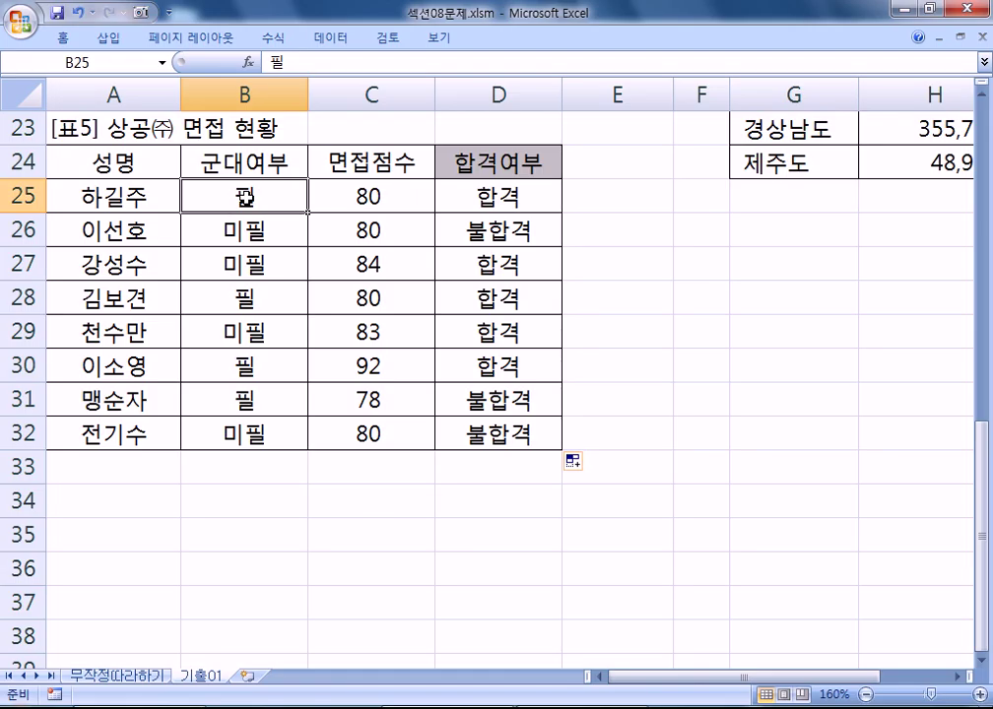
left_click(398, 202)
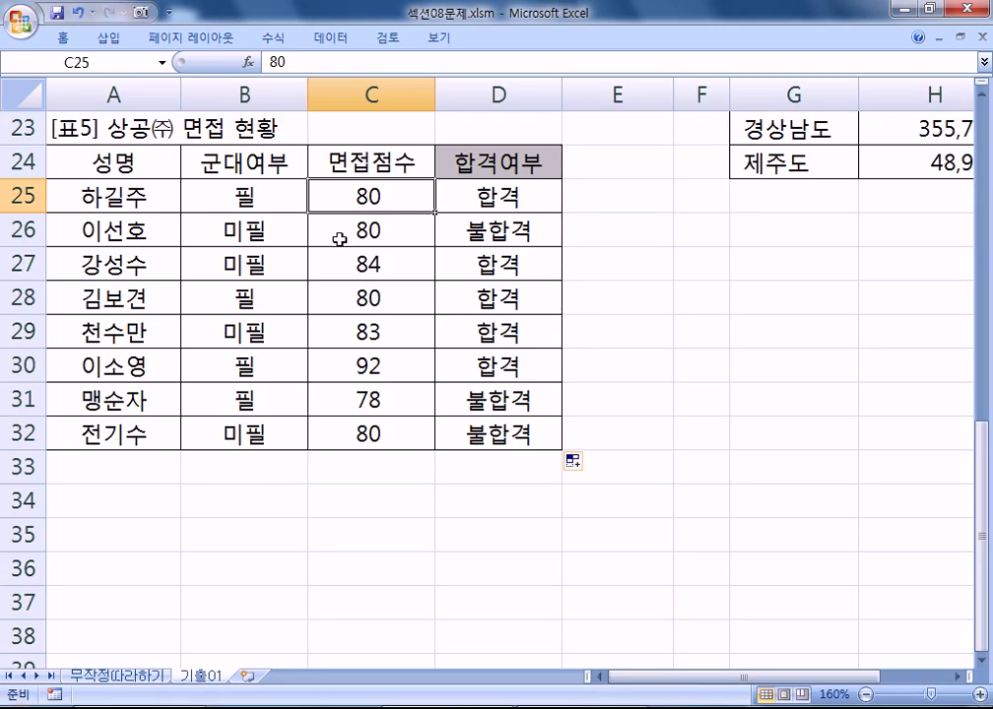
left_click(384, 233)
left_click(264, 261)
left_click(366, 262)
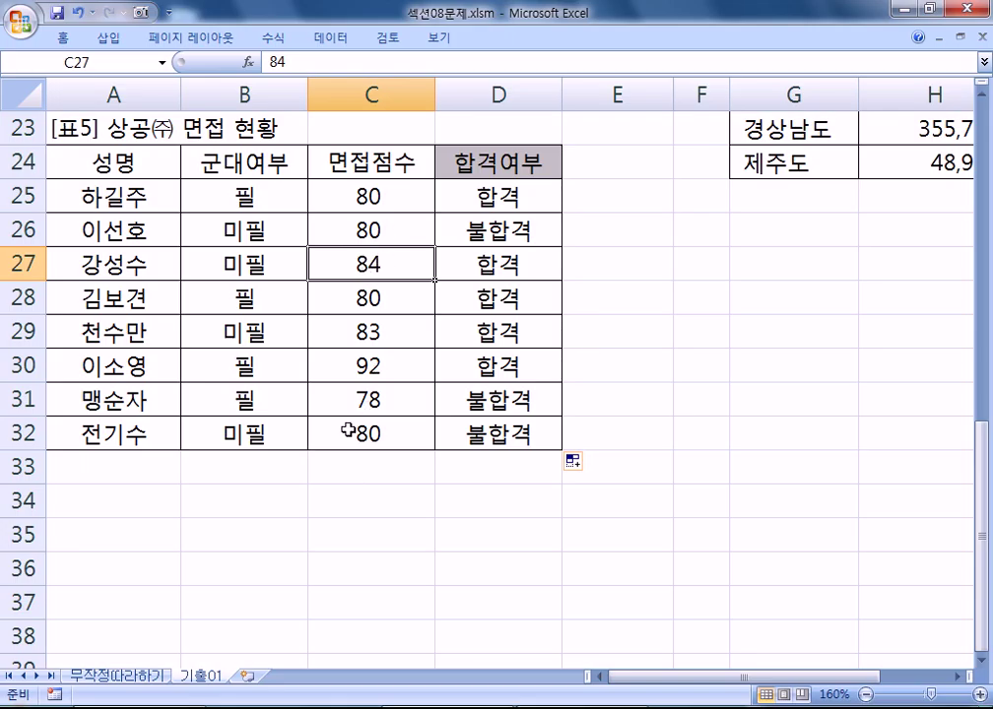
left_click_drag(355, 195, 367, 433)
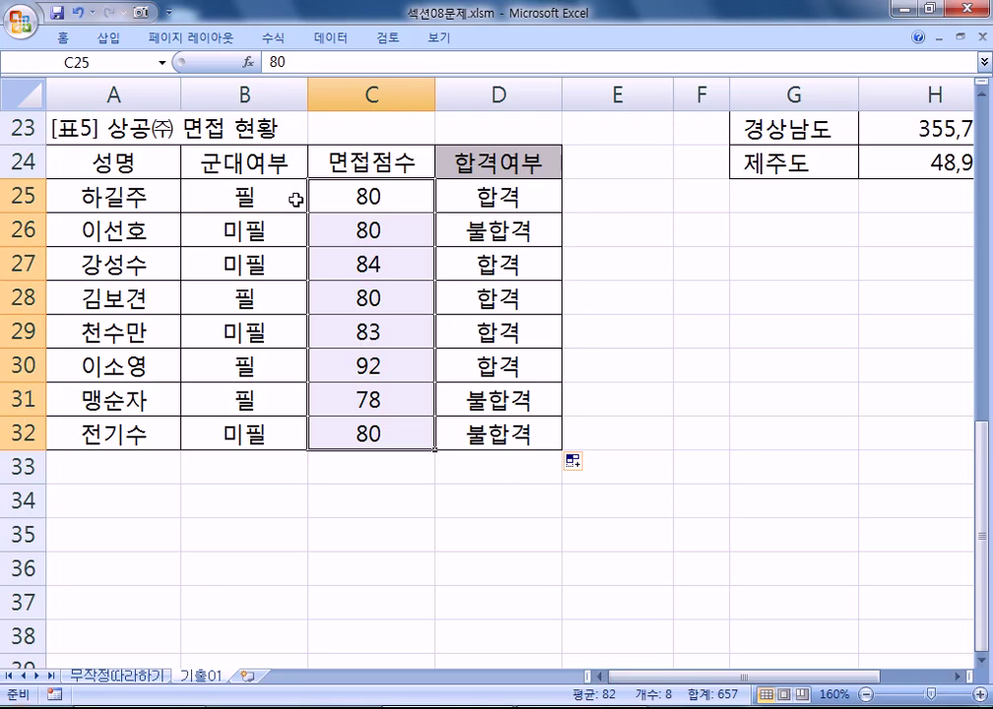
left_click_drag(262, 193, 364, 197)
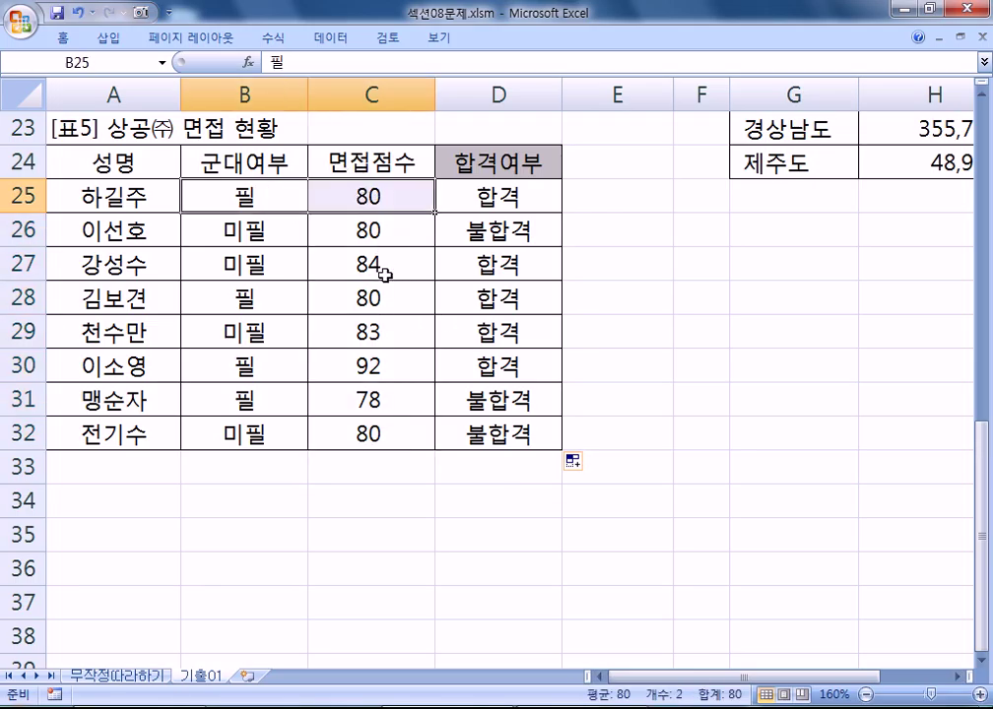
left_click(378, 271)
left_click(368, 290)
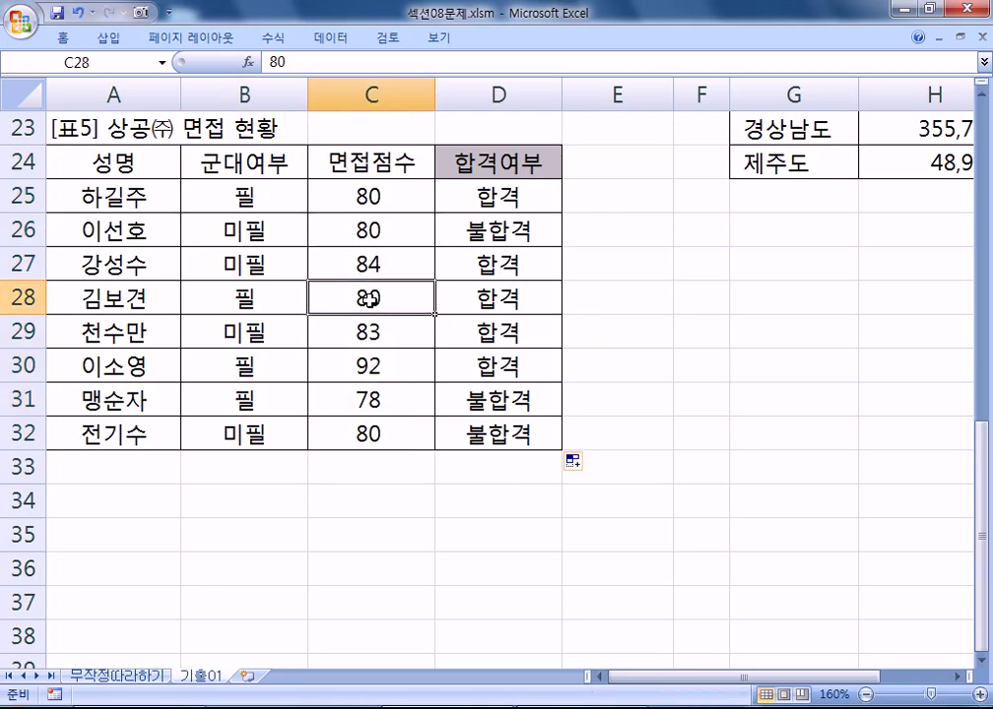
left_click(372, 336)
left_click(373, 367)
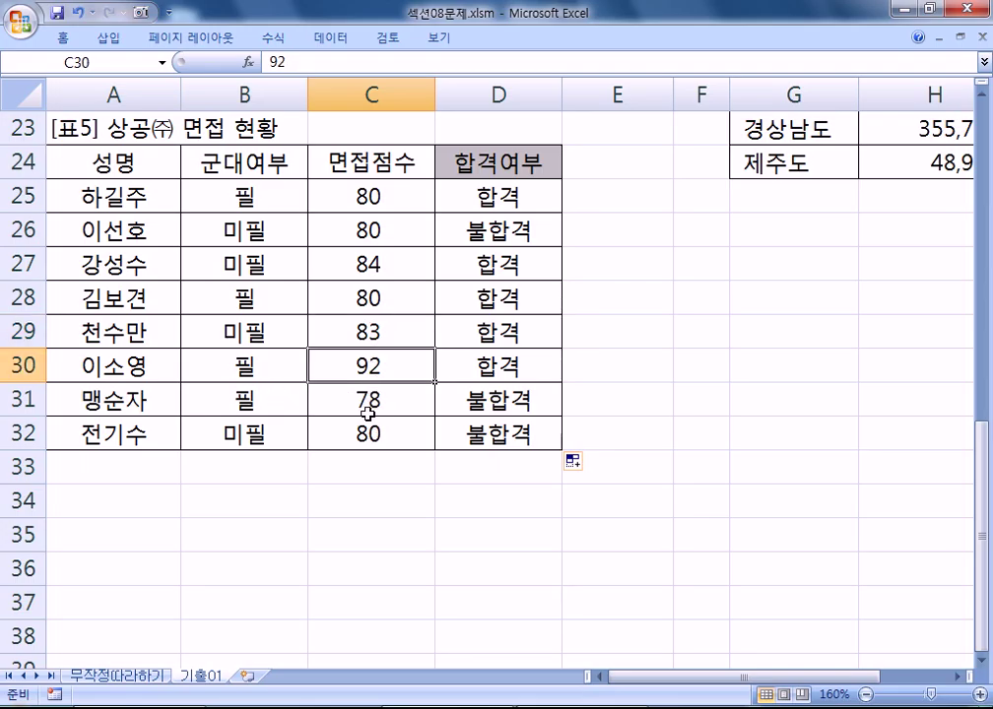
- Switch to Notepad and add blank lines below the completed exercise 5 formula
key("alt+Tab")
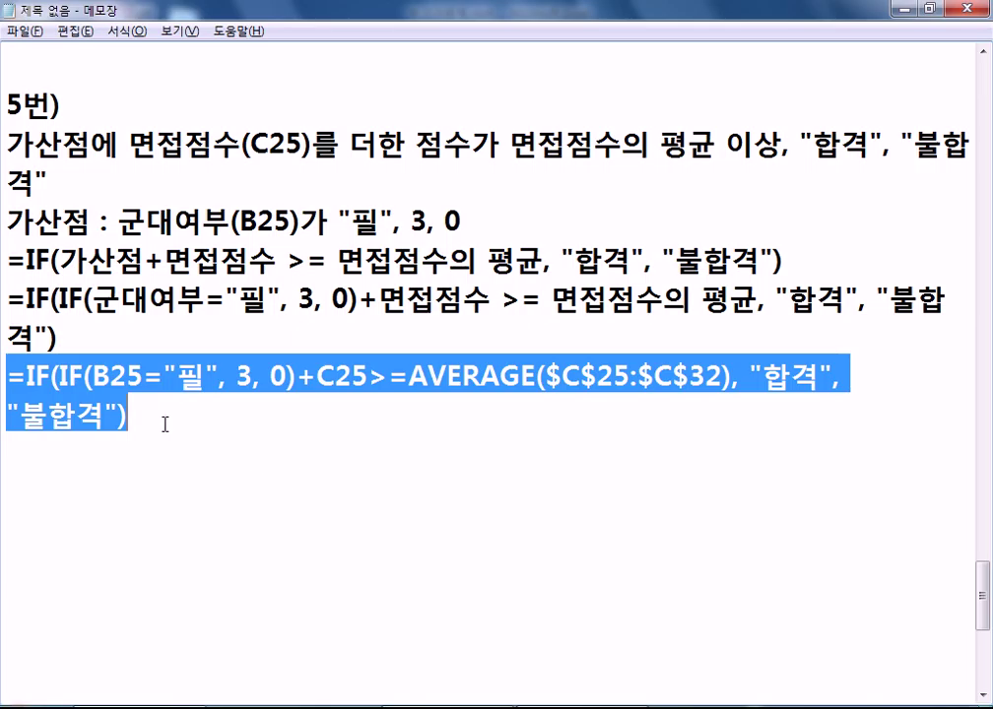
left_click(150, 450)
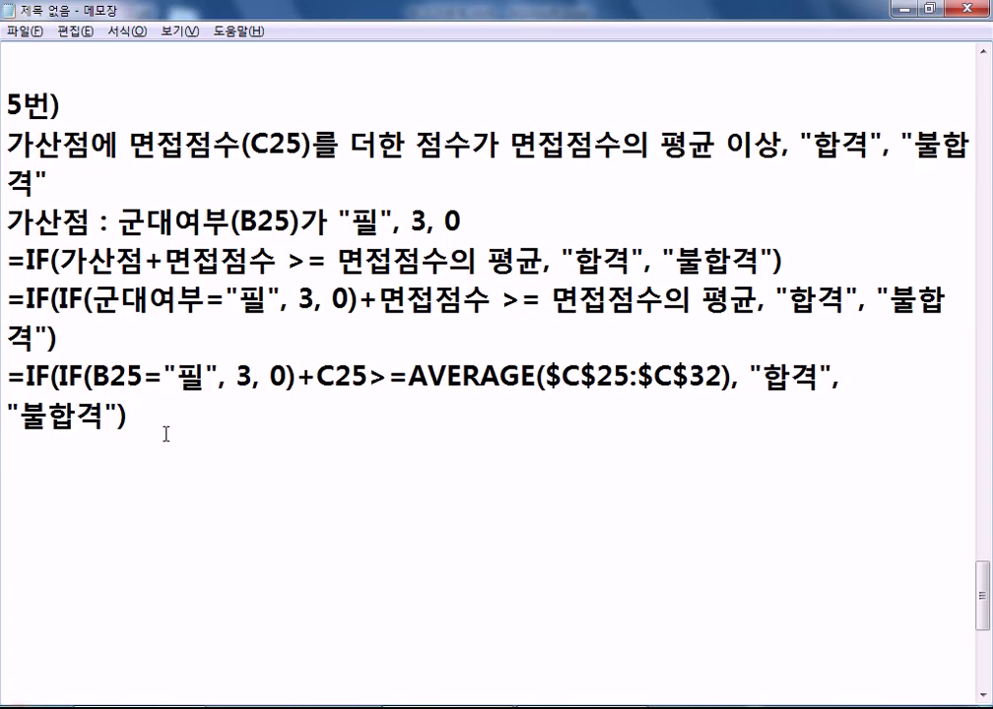
key("Return")
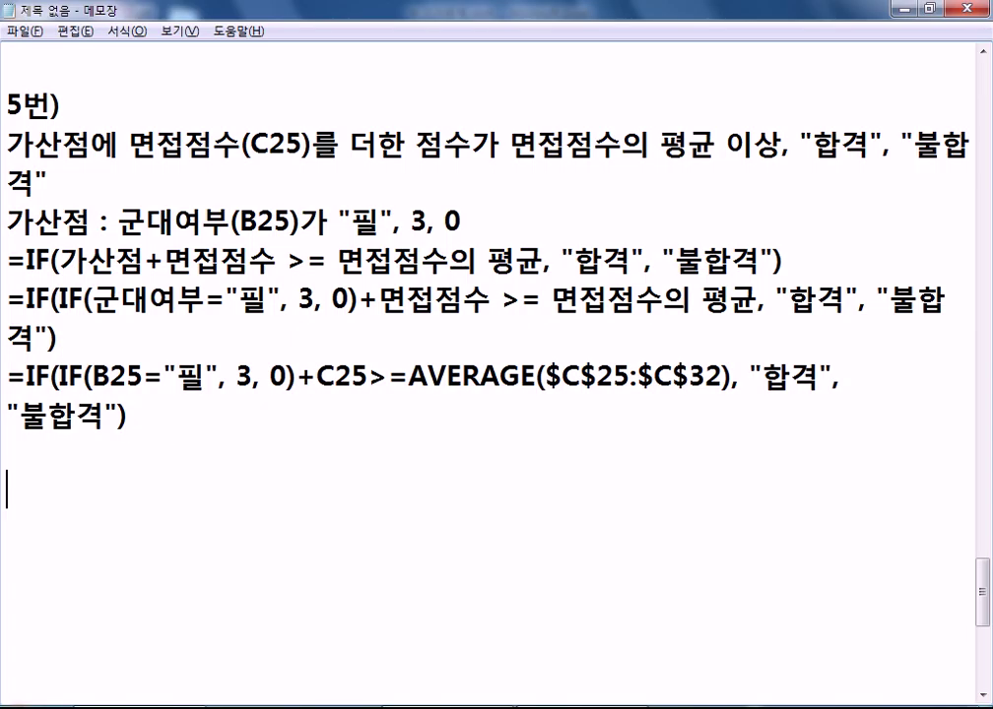